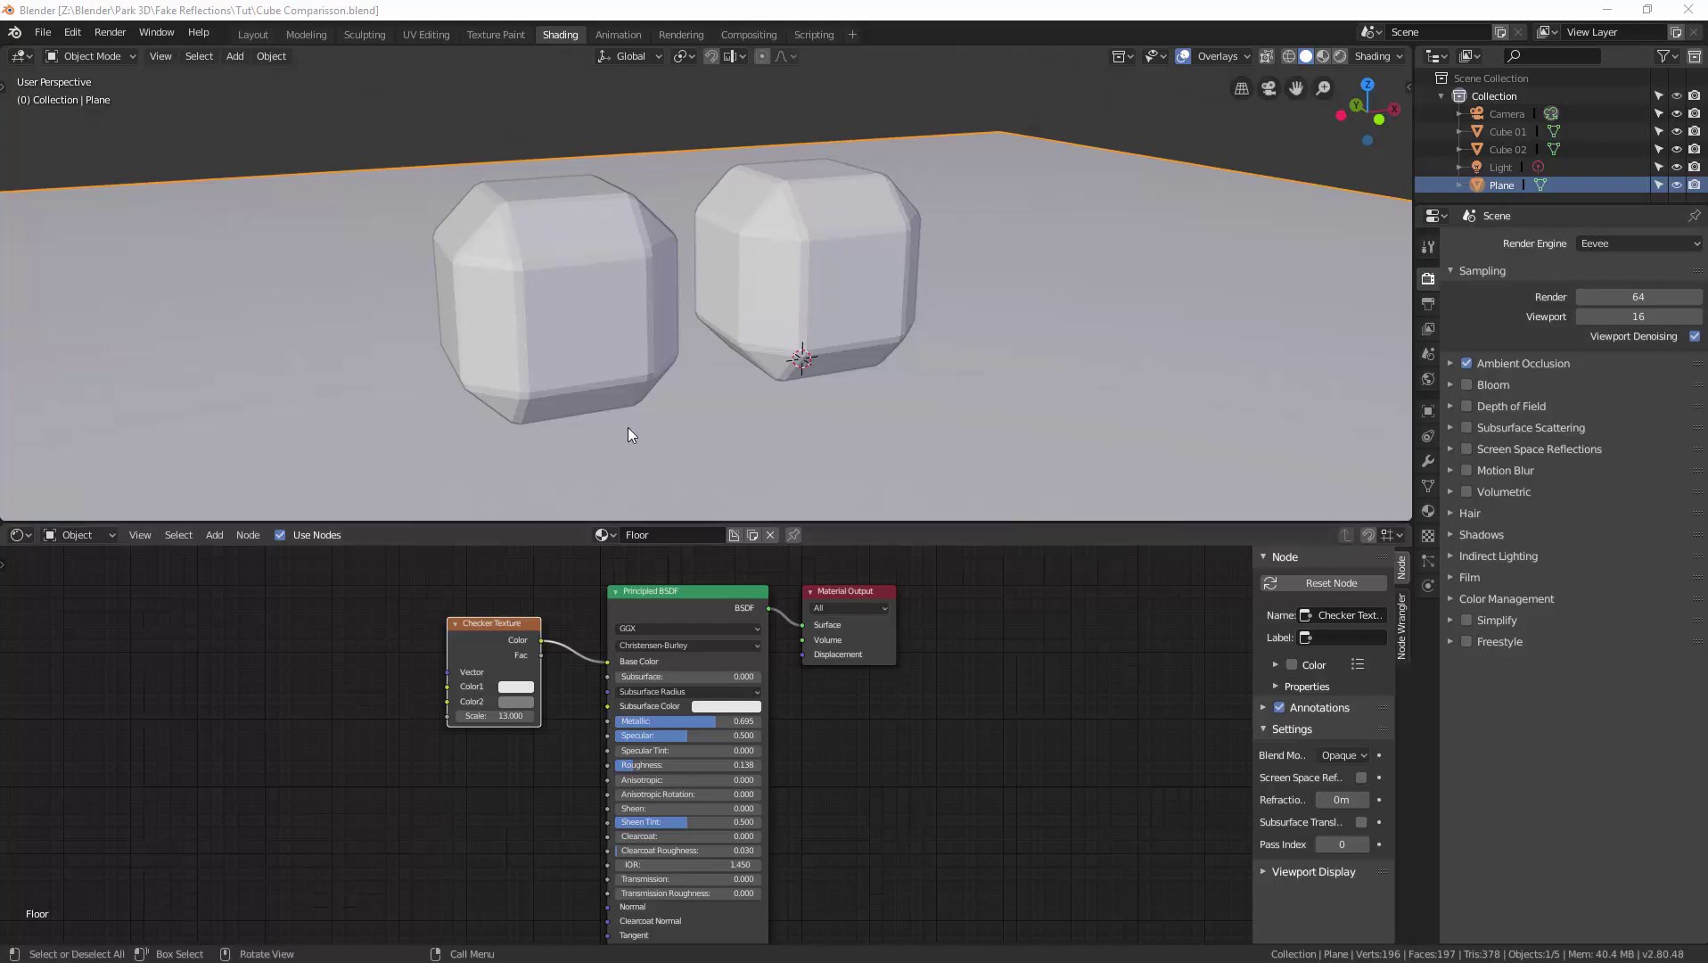
# Lower the border between the 3D Viewport and Shader Editor for a slightly taller viewport
pyautogui.moveTo(529, 521); pyautogui.dragTo(529, 539)
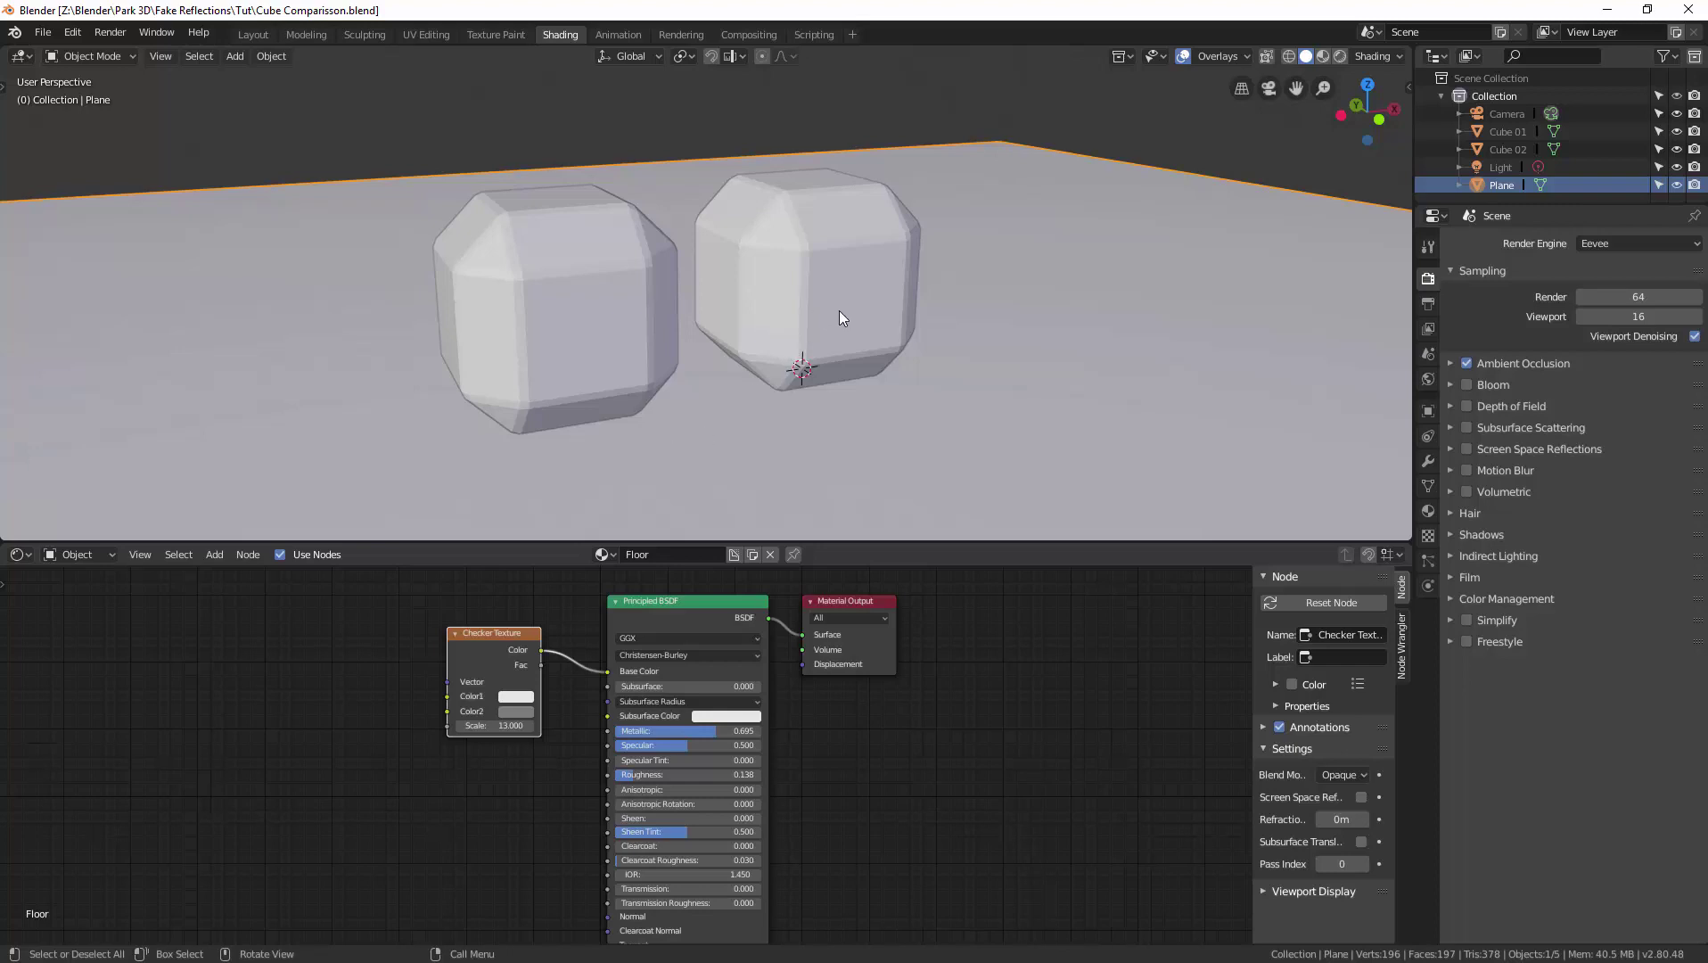
# Switch the viewport to Rendered shading to preview the two cubes fully rendered
pyautogui.click(783, 338)
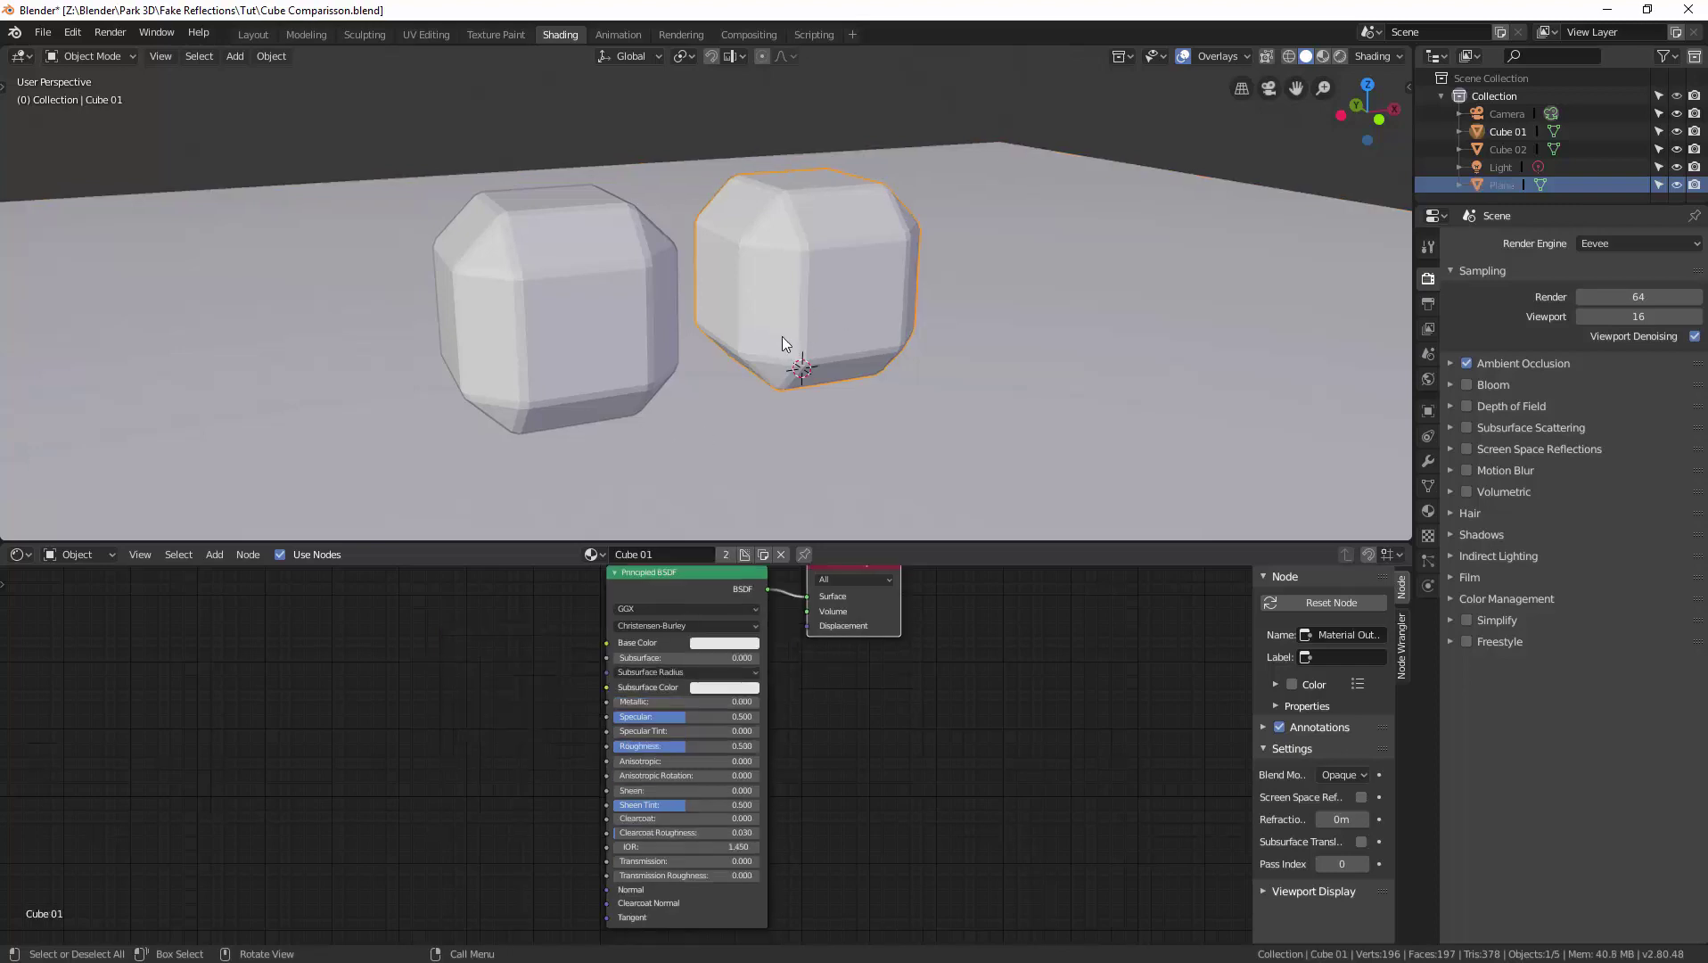
pyautogui.click(604, 307)
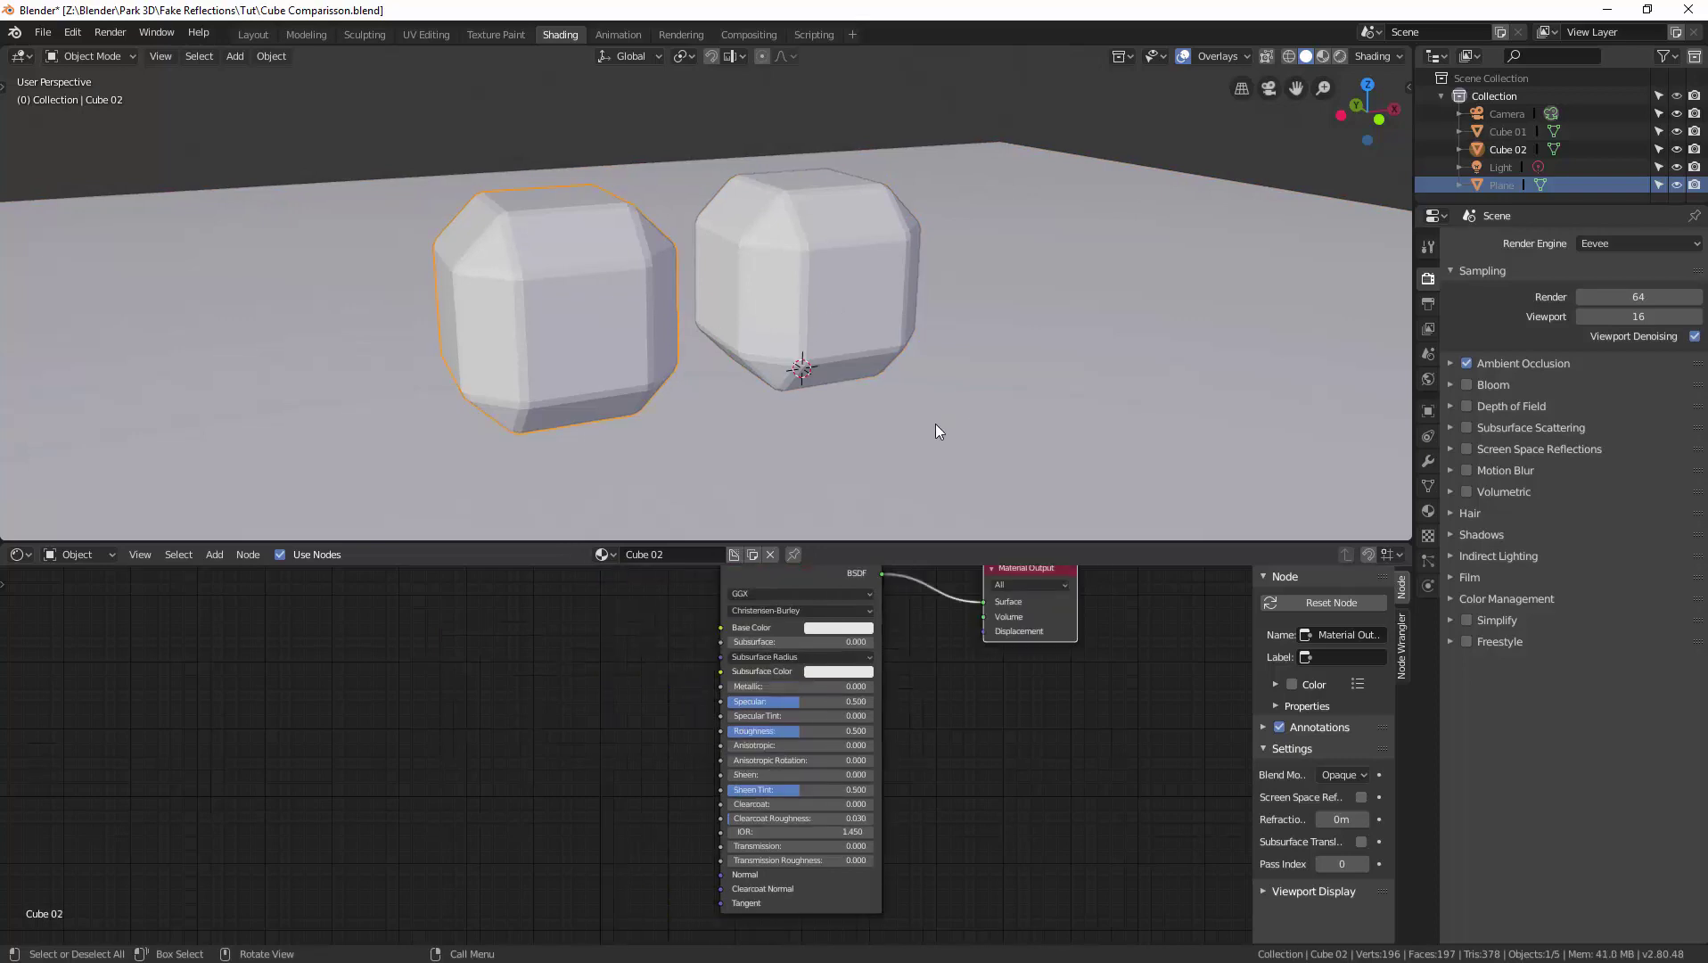
pyautogui.press('z')
pyautogui.click(667, 274)
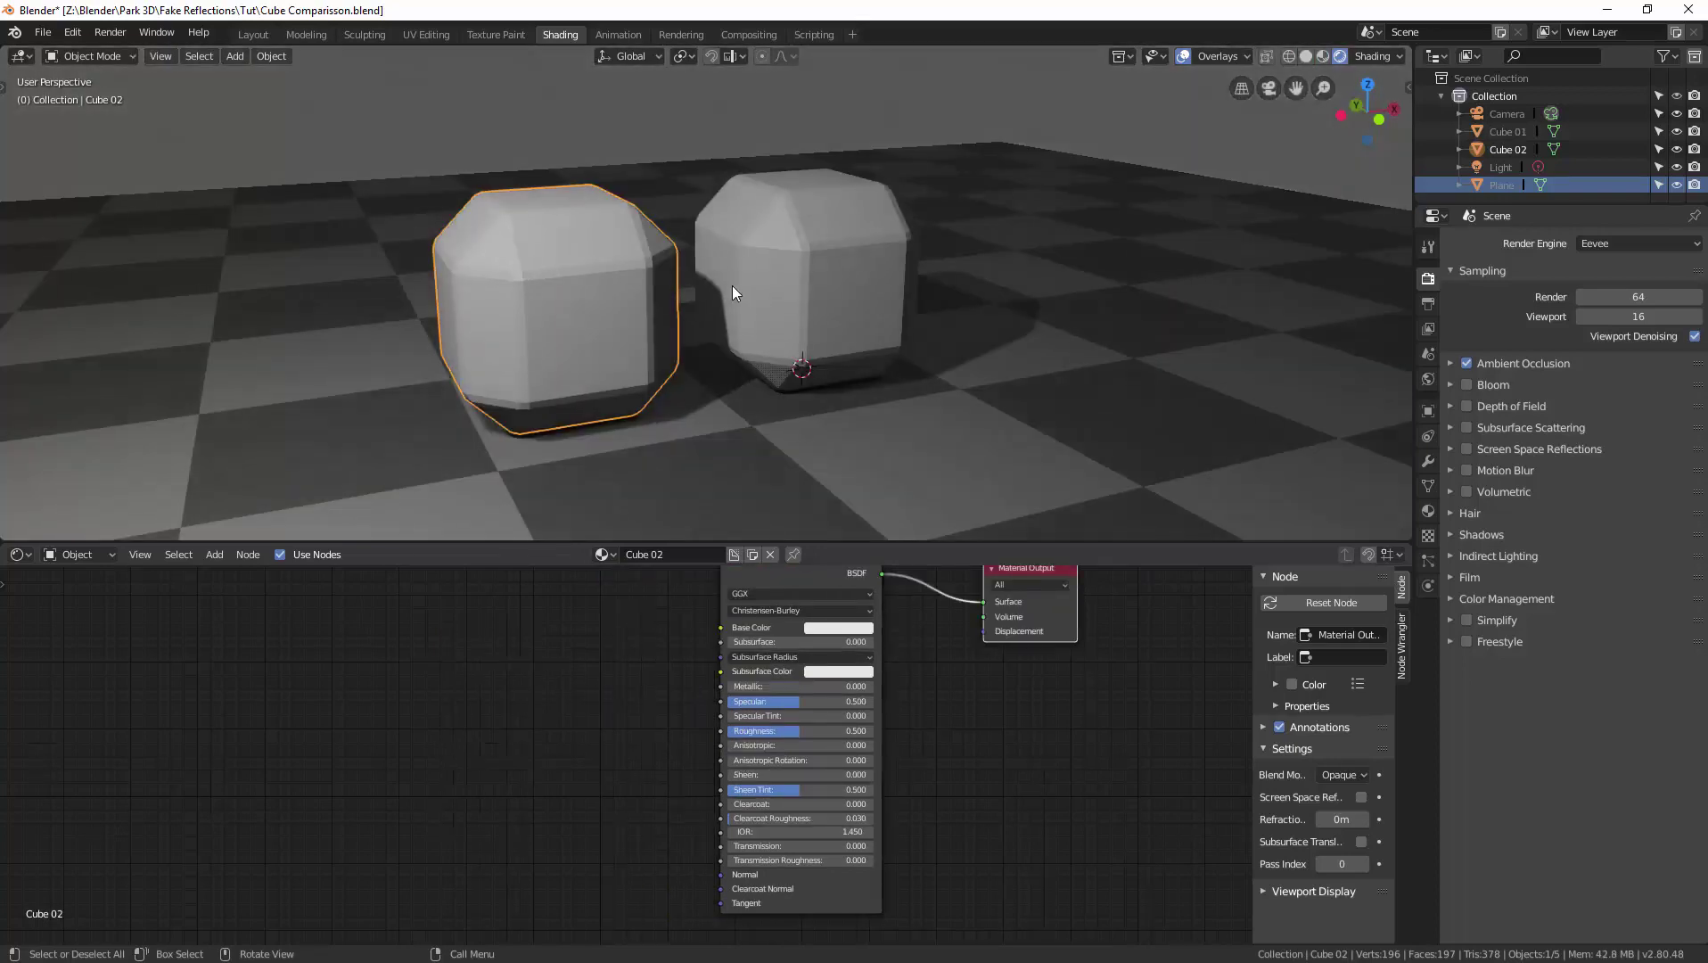
pyautogui.moveTo(764, 331); pyautogui.dragTo(754, 330, button='middle')
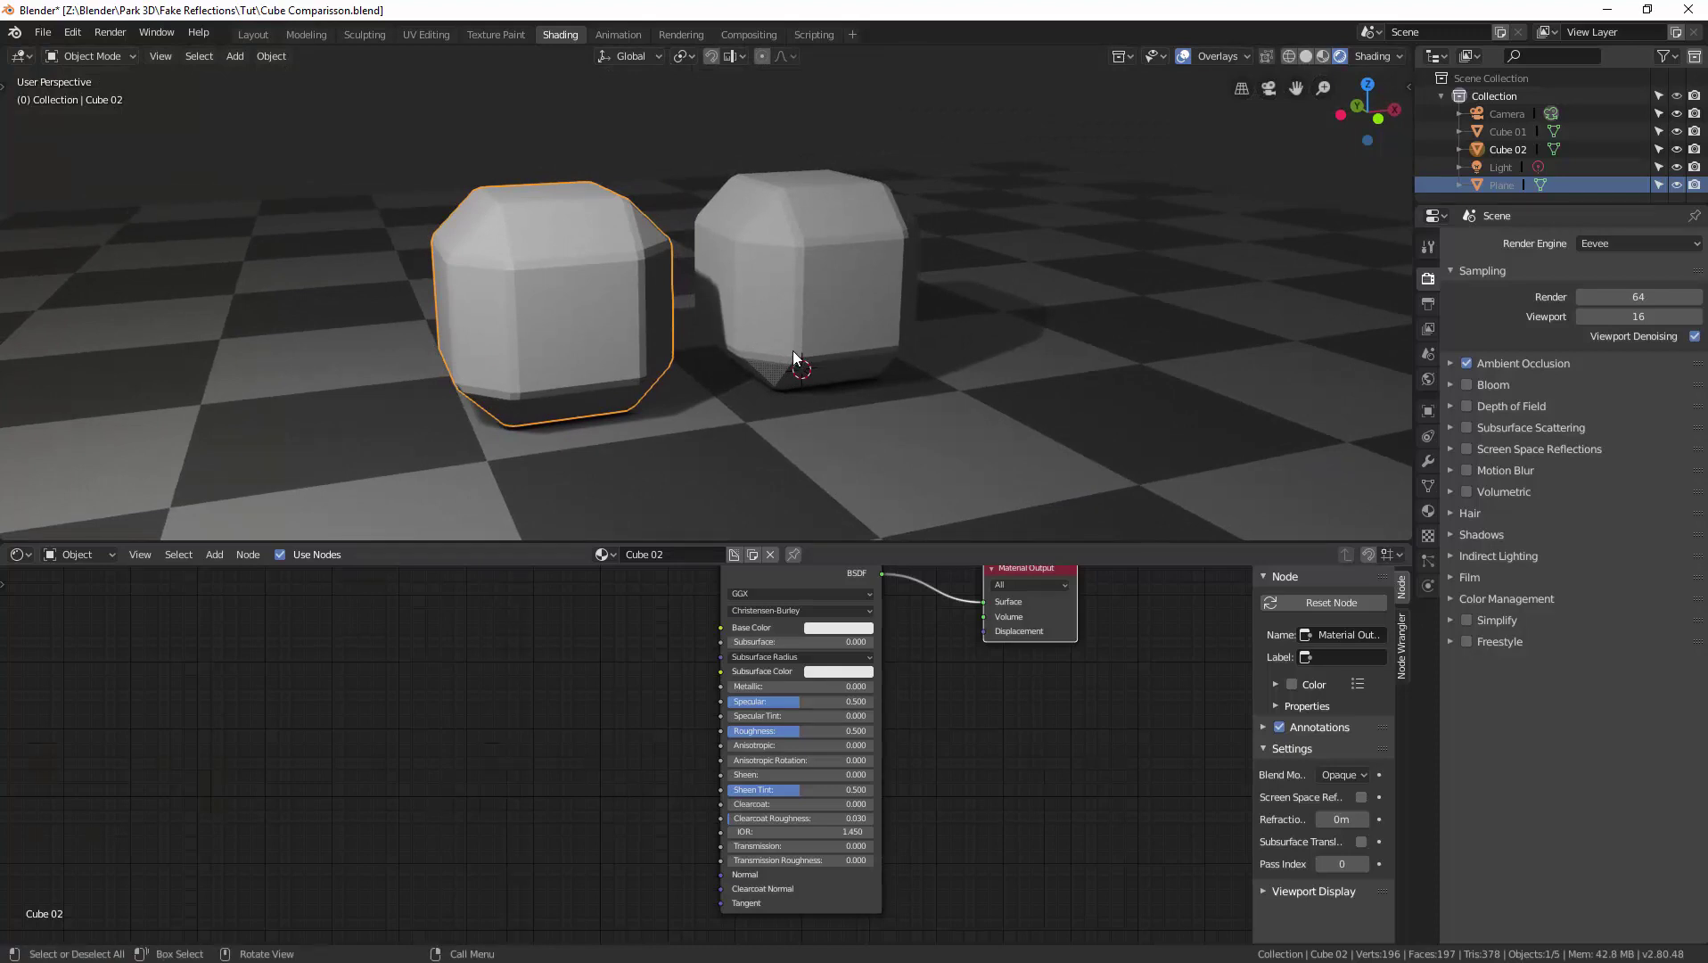
# Give Cube 01 Metallic about 0.94 and Roughness about 0.081
pyautogui.click(850, 280)
pyautogui.moveTo(965, 713); pyautogui.dragTo(980, 745, button='middle')
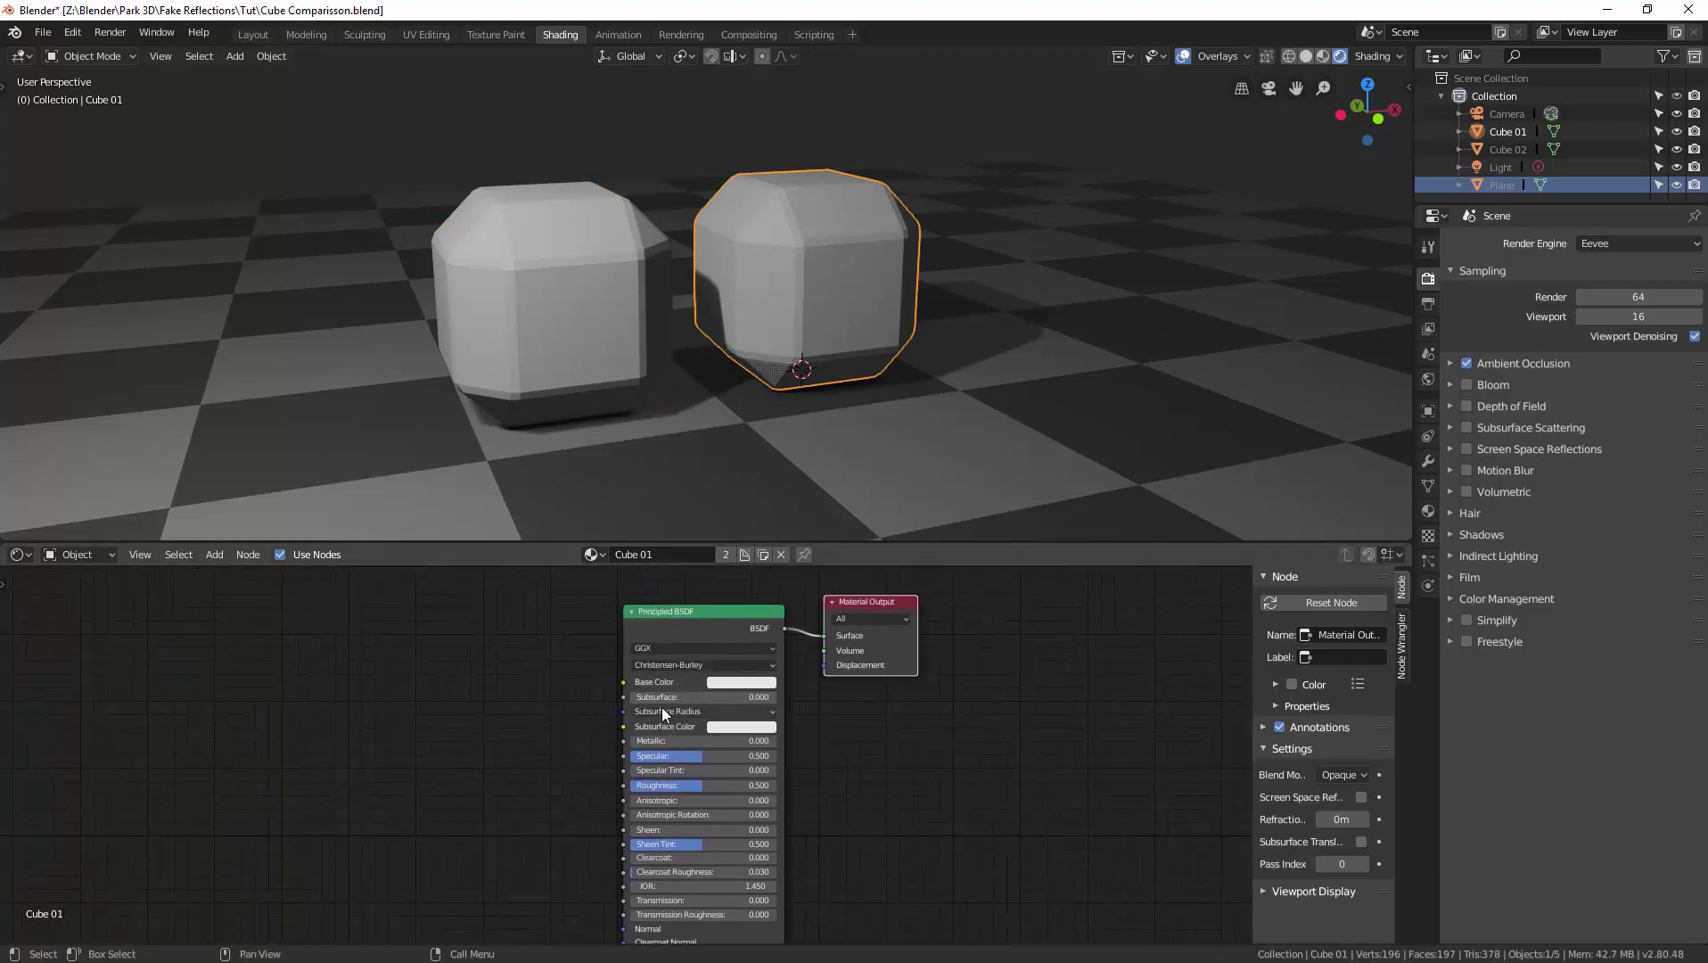
pyautogui.moveTo(635, 741); pyautogui.dragTo(688, 785)
pyautogui.moveTo(846, 361)
pyautogui.mouseDown(button='middle')
pyautogui.moveTo(699, 342)
pyautogui.moveTo(618, 298)
pyautogui.moveTo(827, 387)
pyautogui.moveTo(853, 376)
pyautogui.moveTo(833, 374)
pyautogui.mouseUp(button='middle')
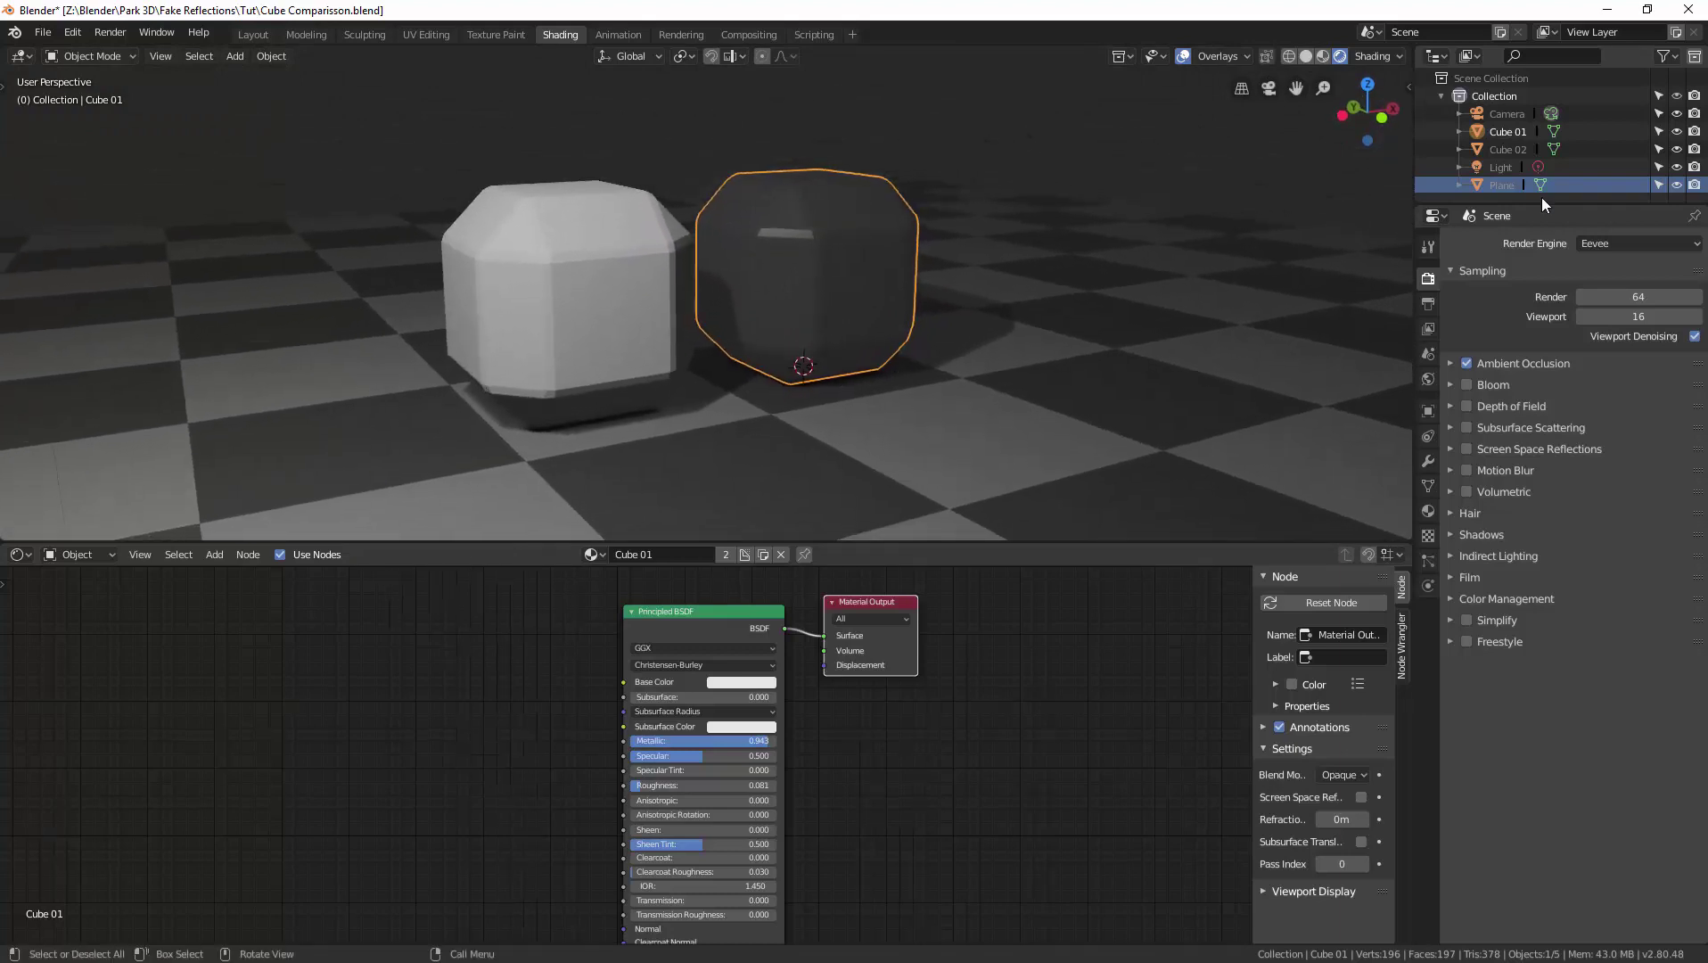
# Increase the point light's Radius to 1.07 m for softer shadows
pyautogui.click(1494, 167)
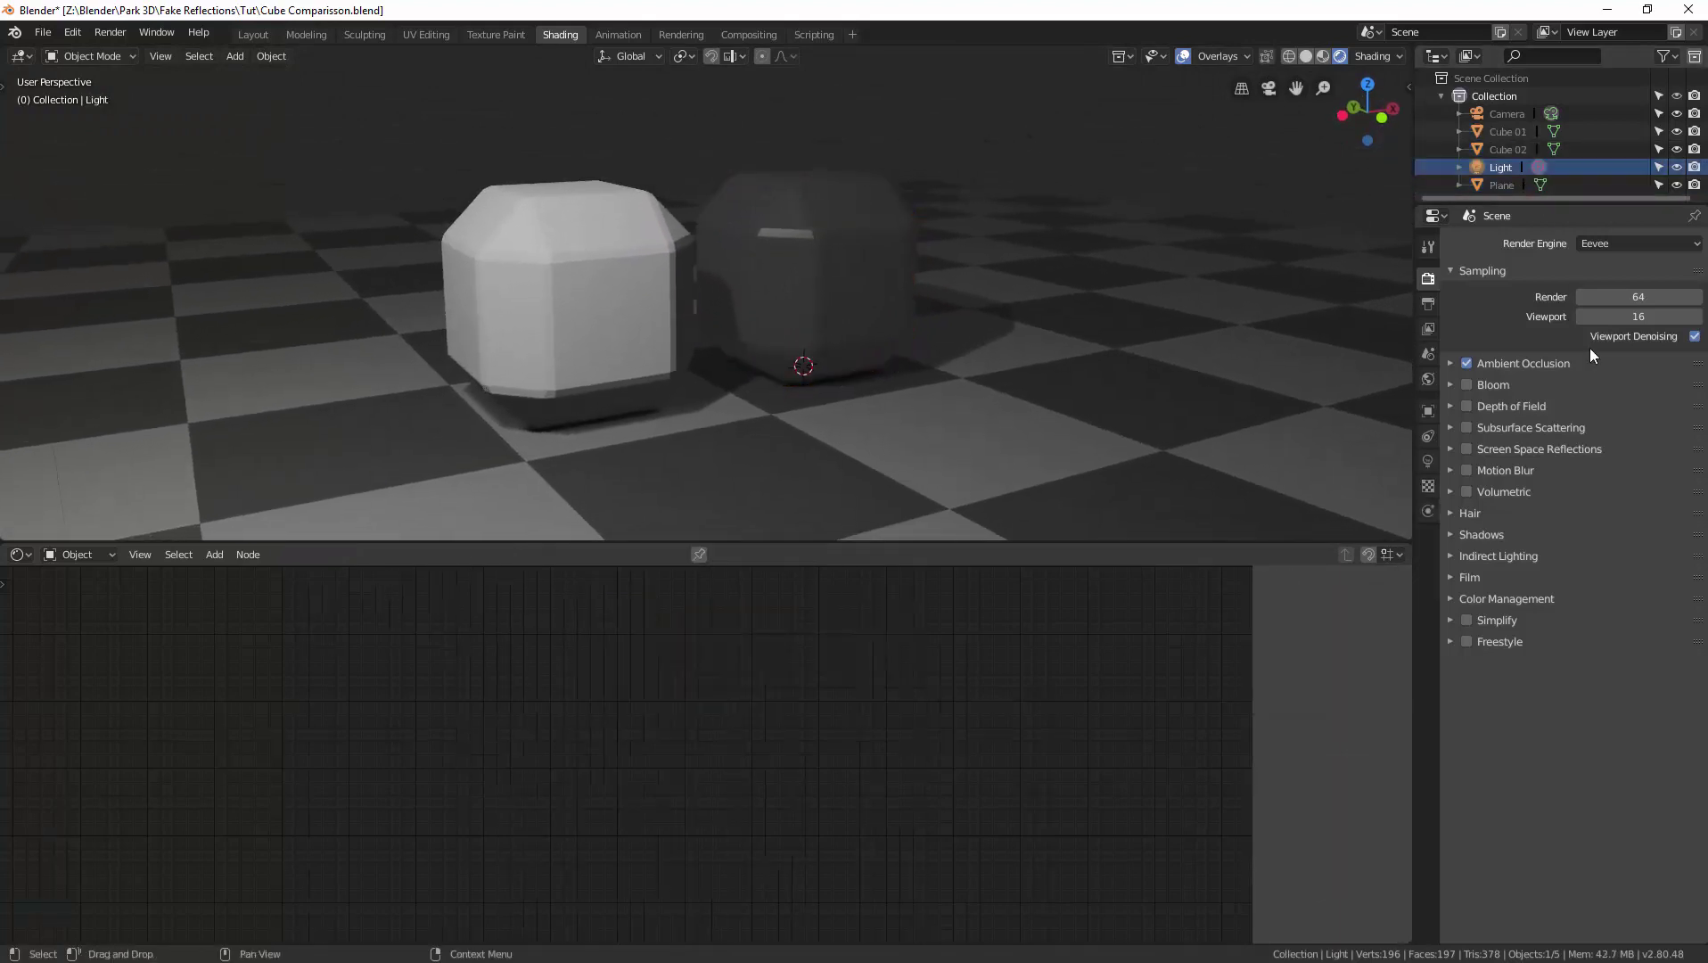
pyautogui.click(1428, 461)
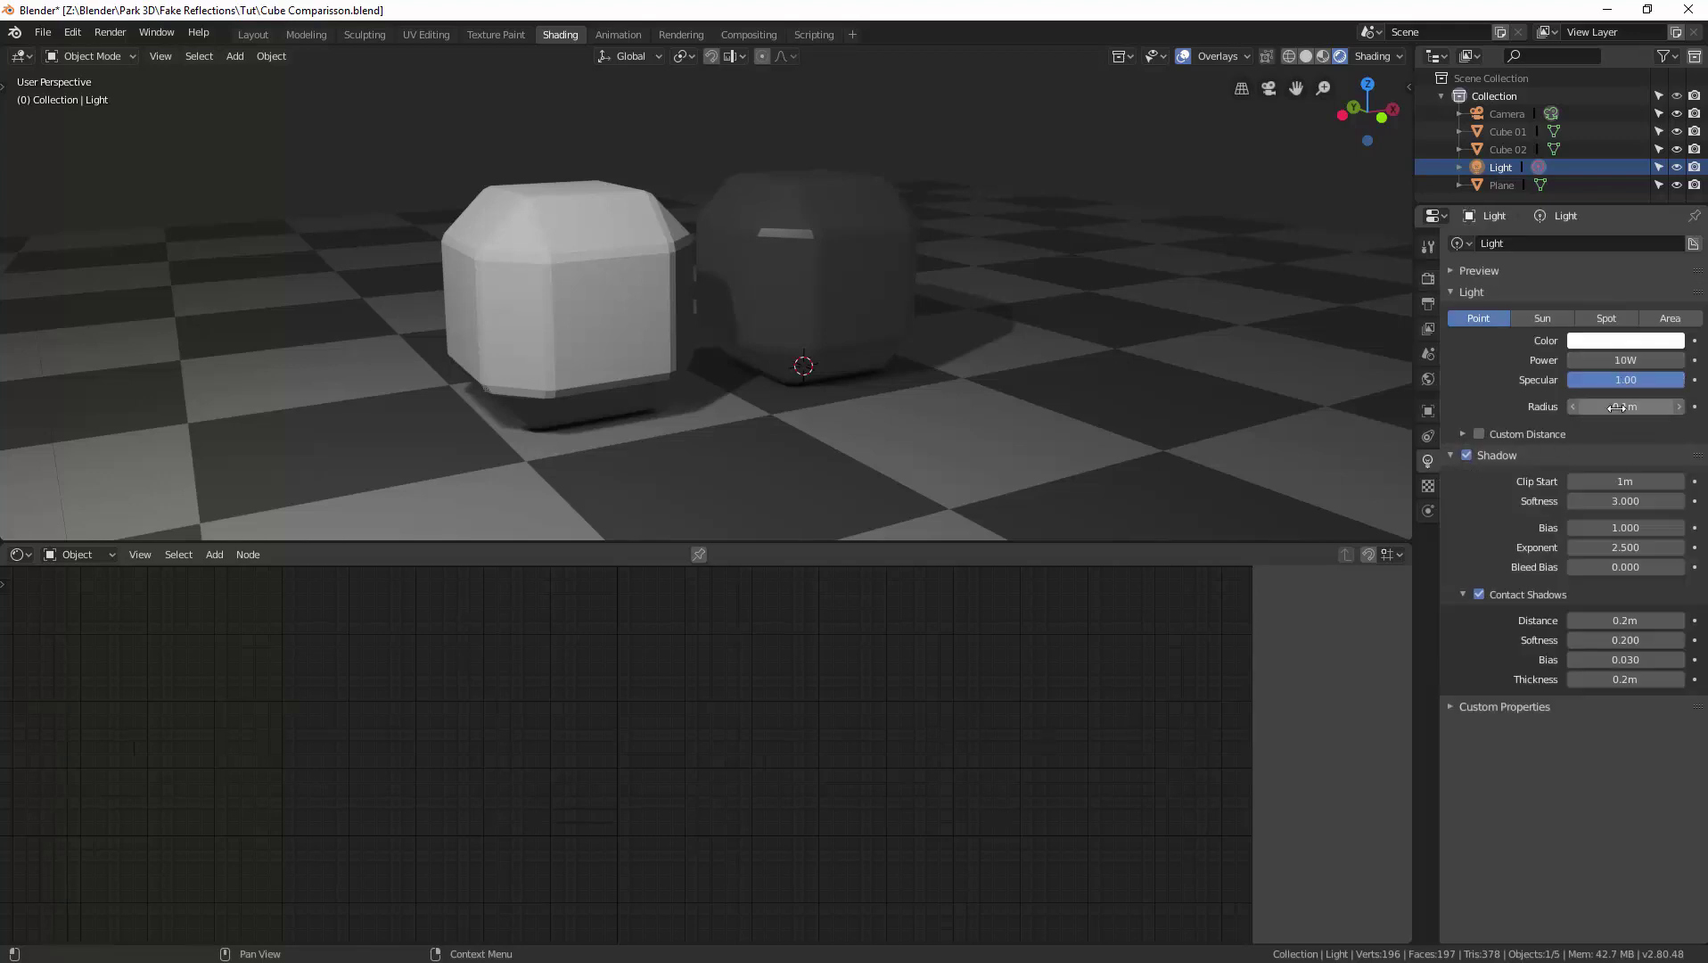
pyautogui.moveTo(1624, 406); pyautogui.dragTo(1697, 406)
pyautogui.moveTo(1041, 327); pyautogui.dragTo(1007, 346, button='middle')
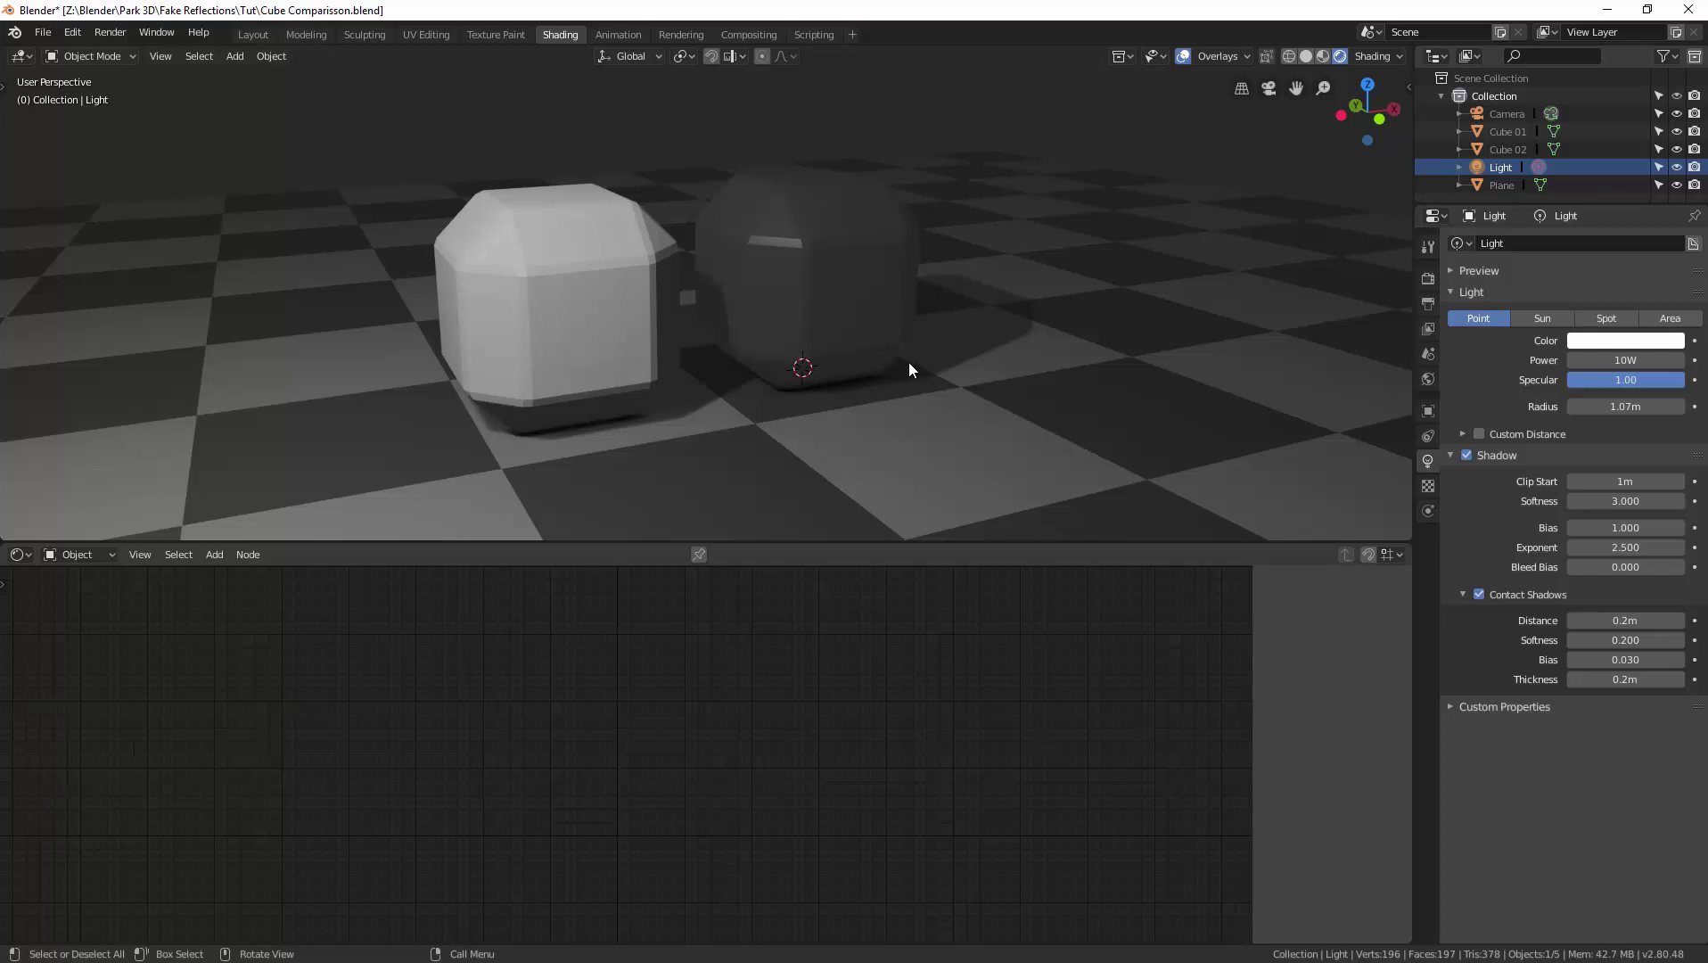
# Show the World shader nodes in the Shader Editor
pyautogui.moveTo(915, 368); pyautogui.dragTo(918, 369, button='middle')
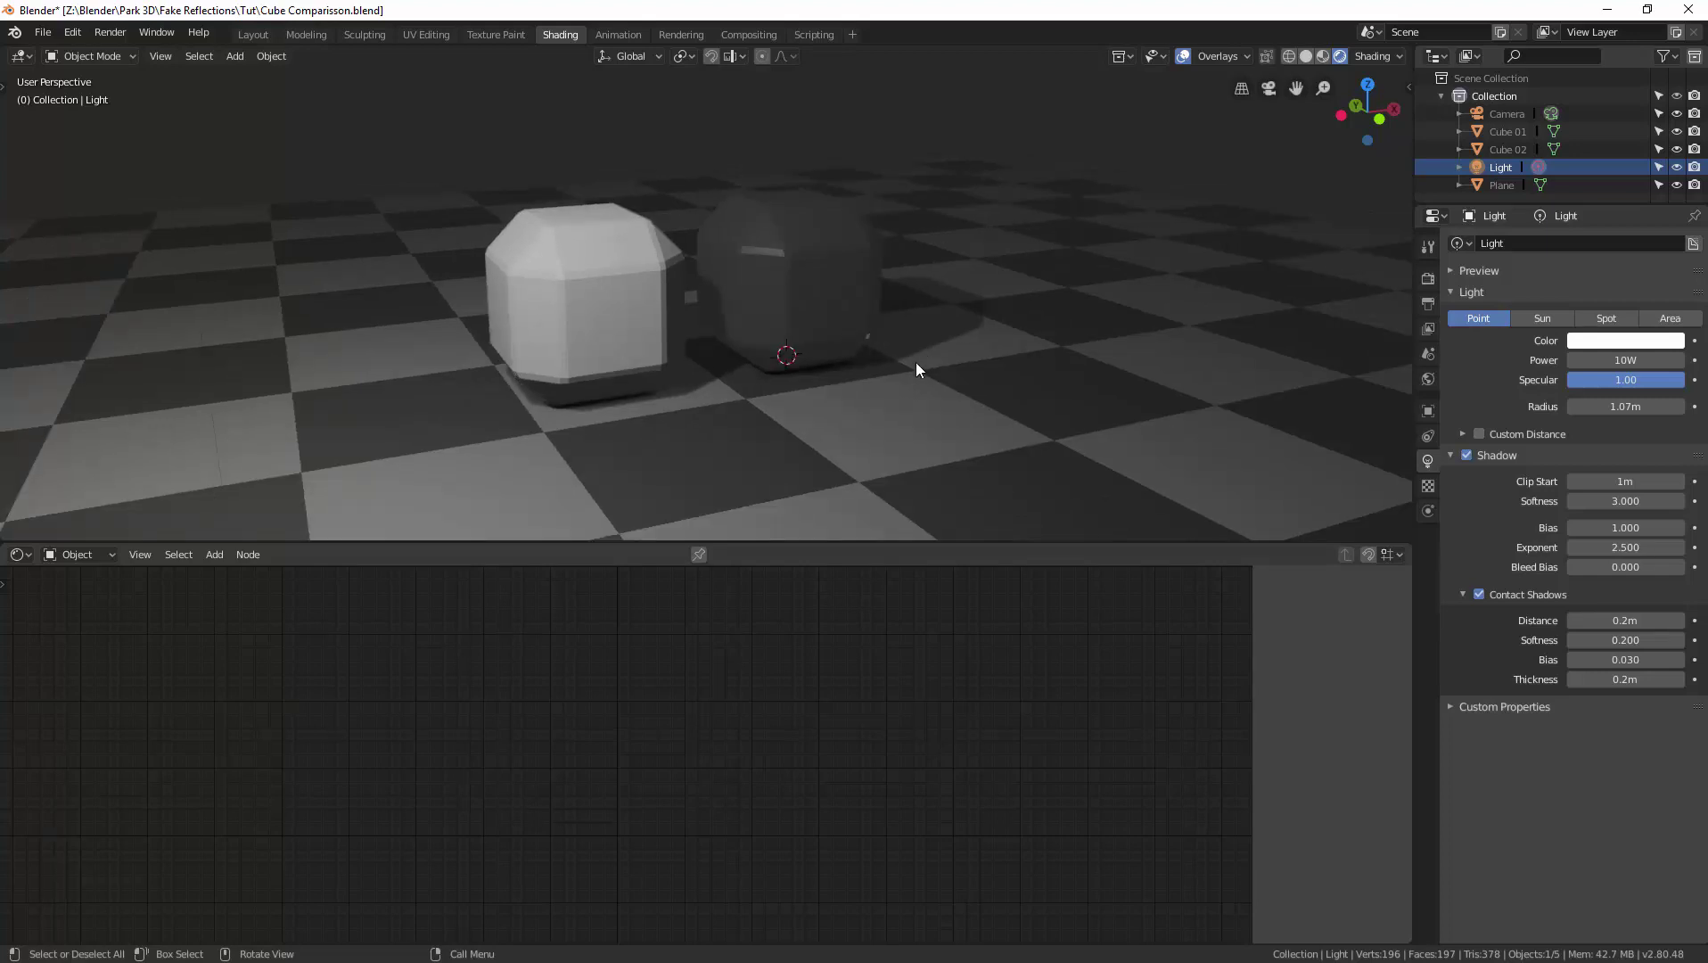
pyautogui.click(82, 556)
pyautogui.click(87, 597)
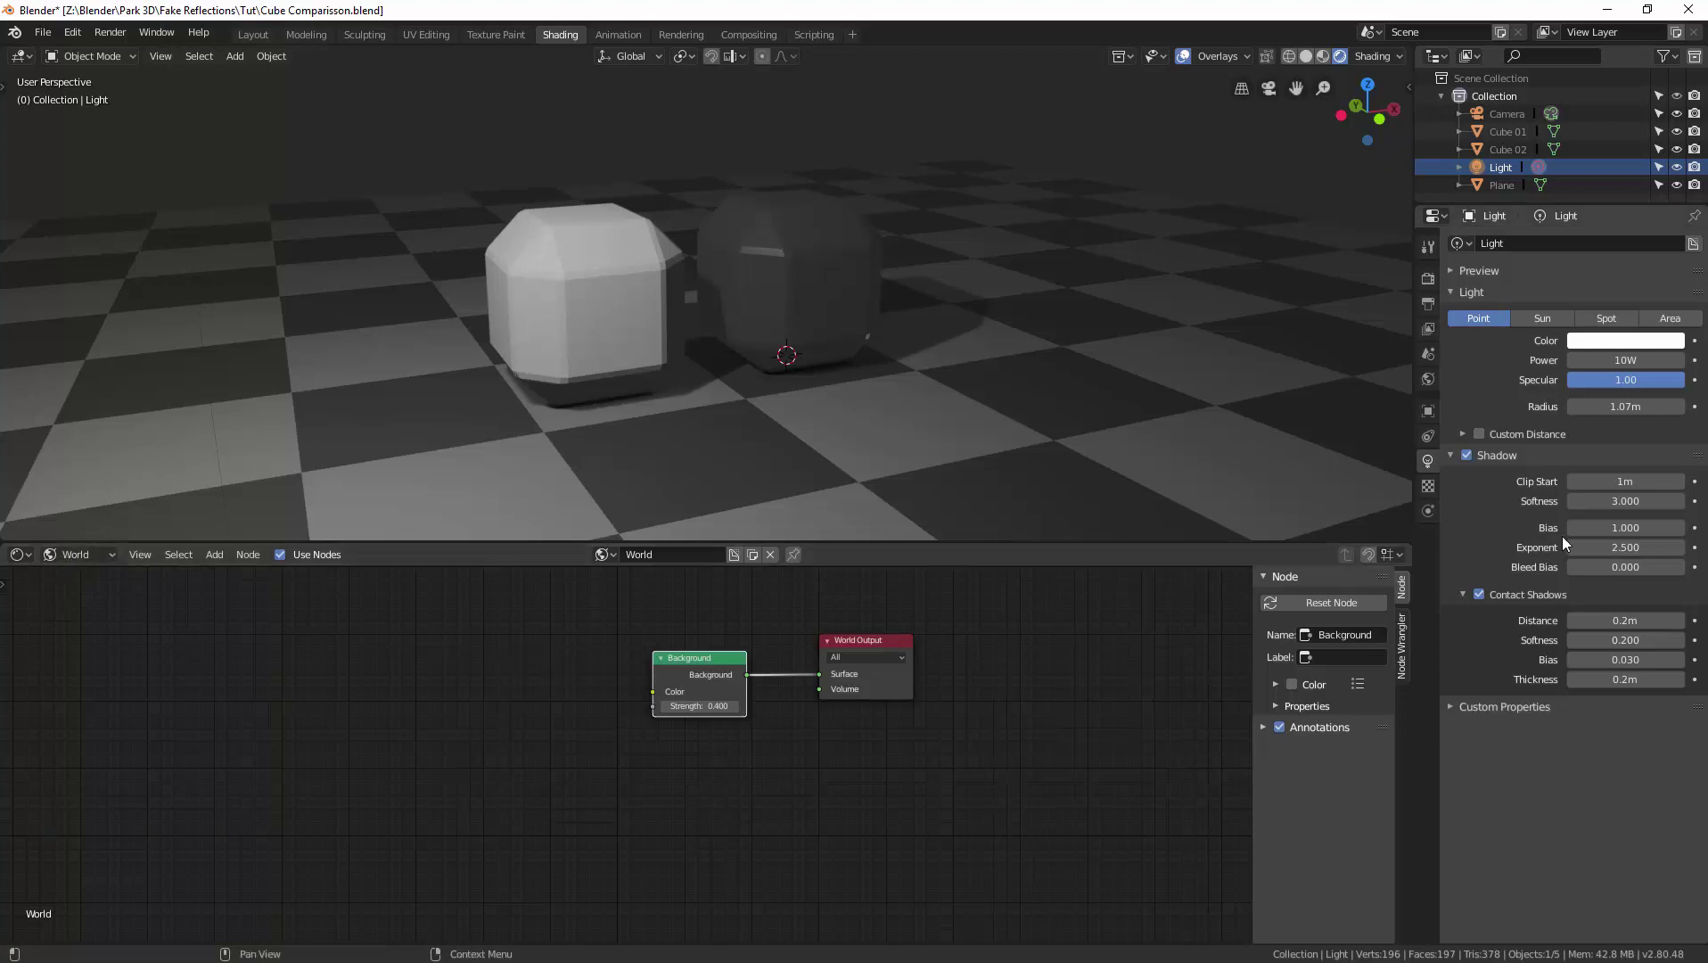
# Add an Environment Texture node to the World shader, placed left of the Background node
pyautogui.click(1428, 378)
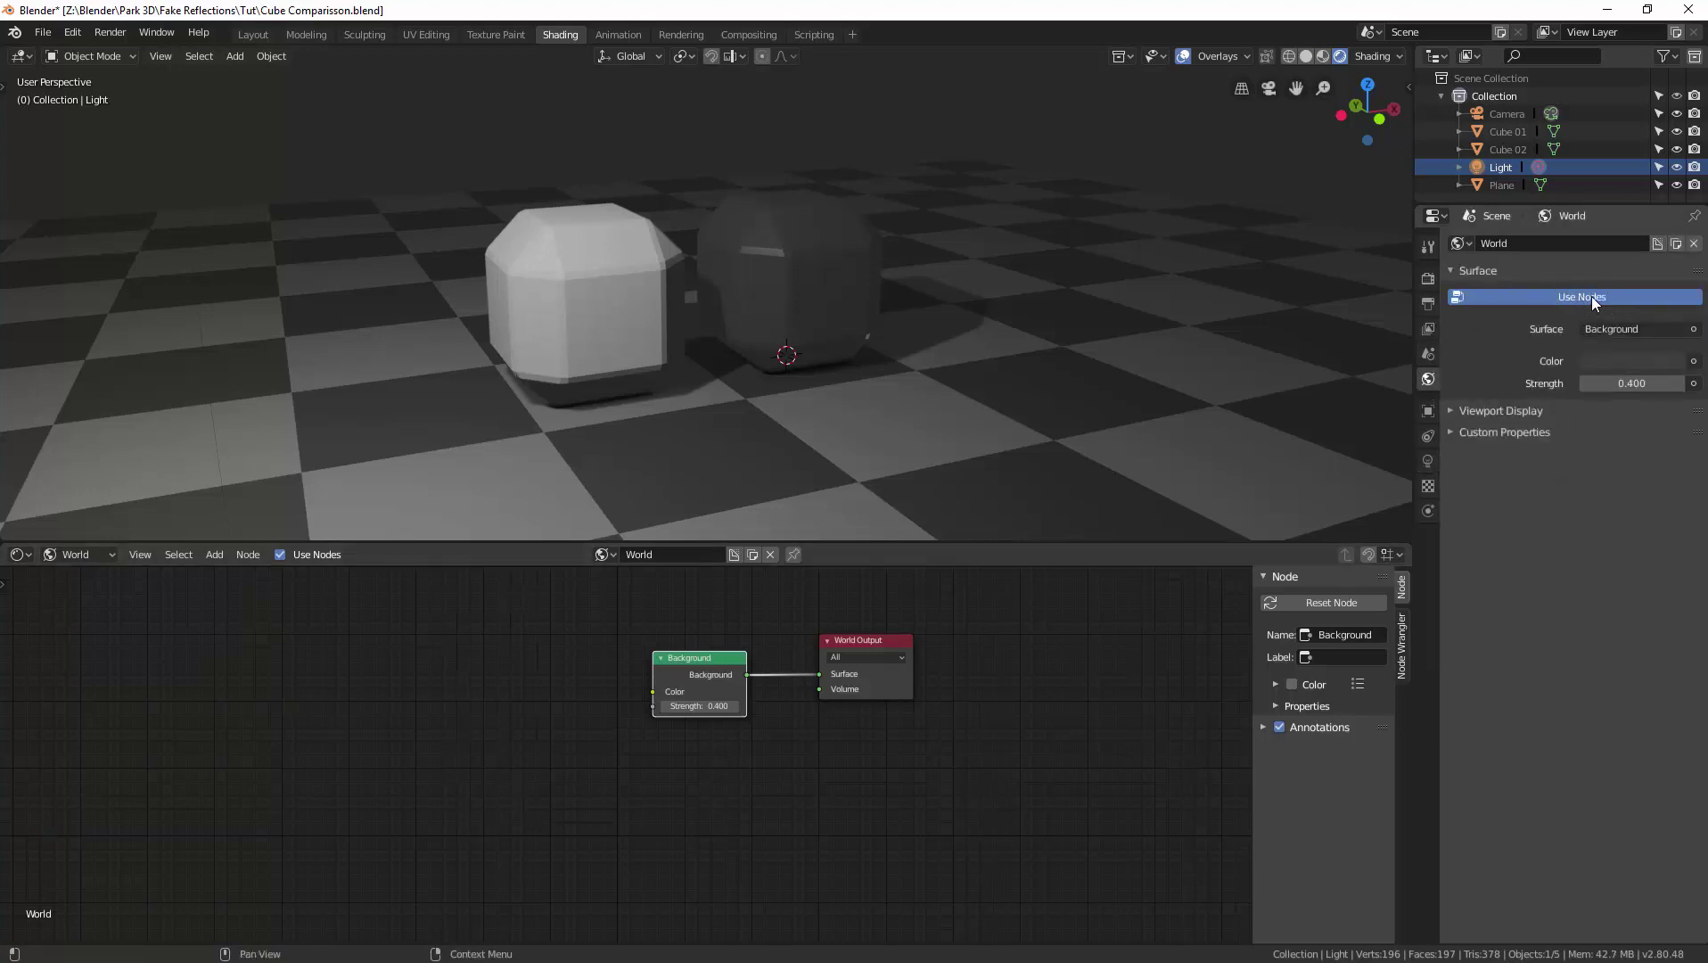
pyautogui.click(74, 554)
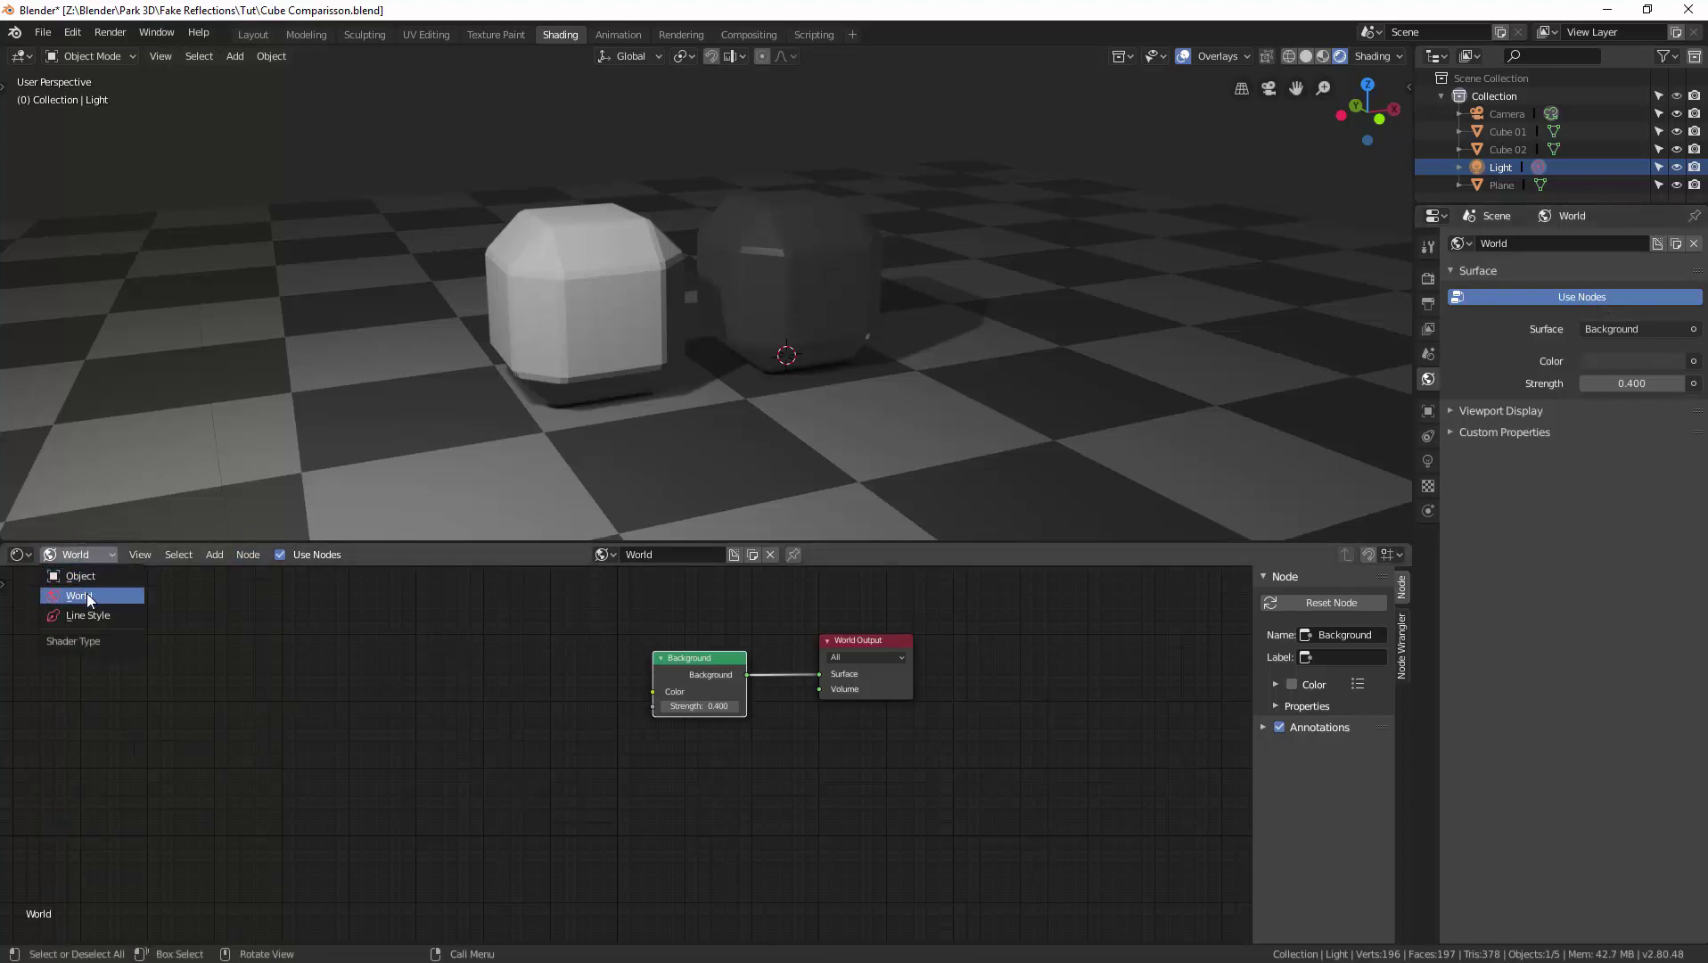
pyautogui.click(86, 594)
pyautogui.hotkey('shift', 'a')
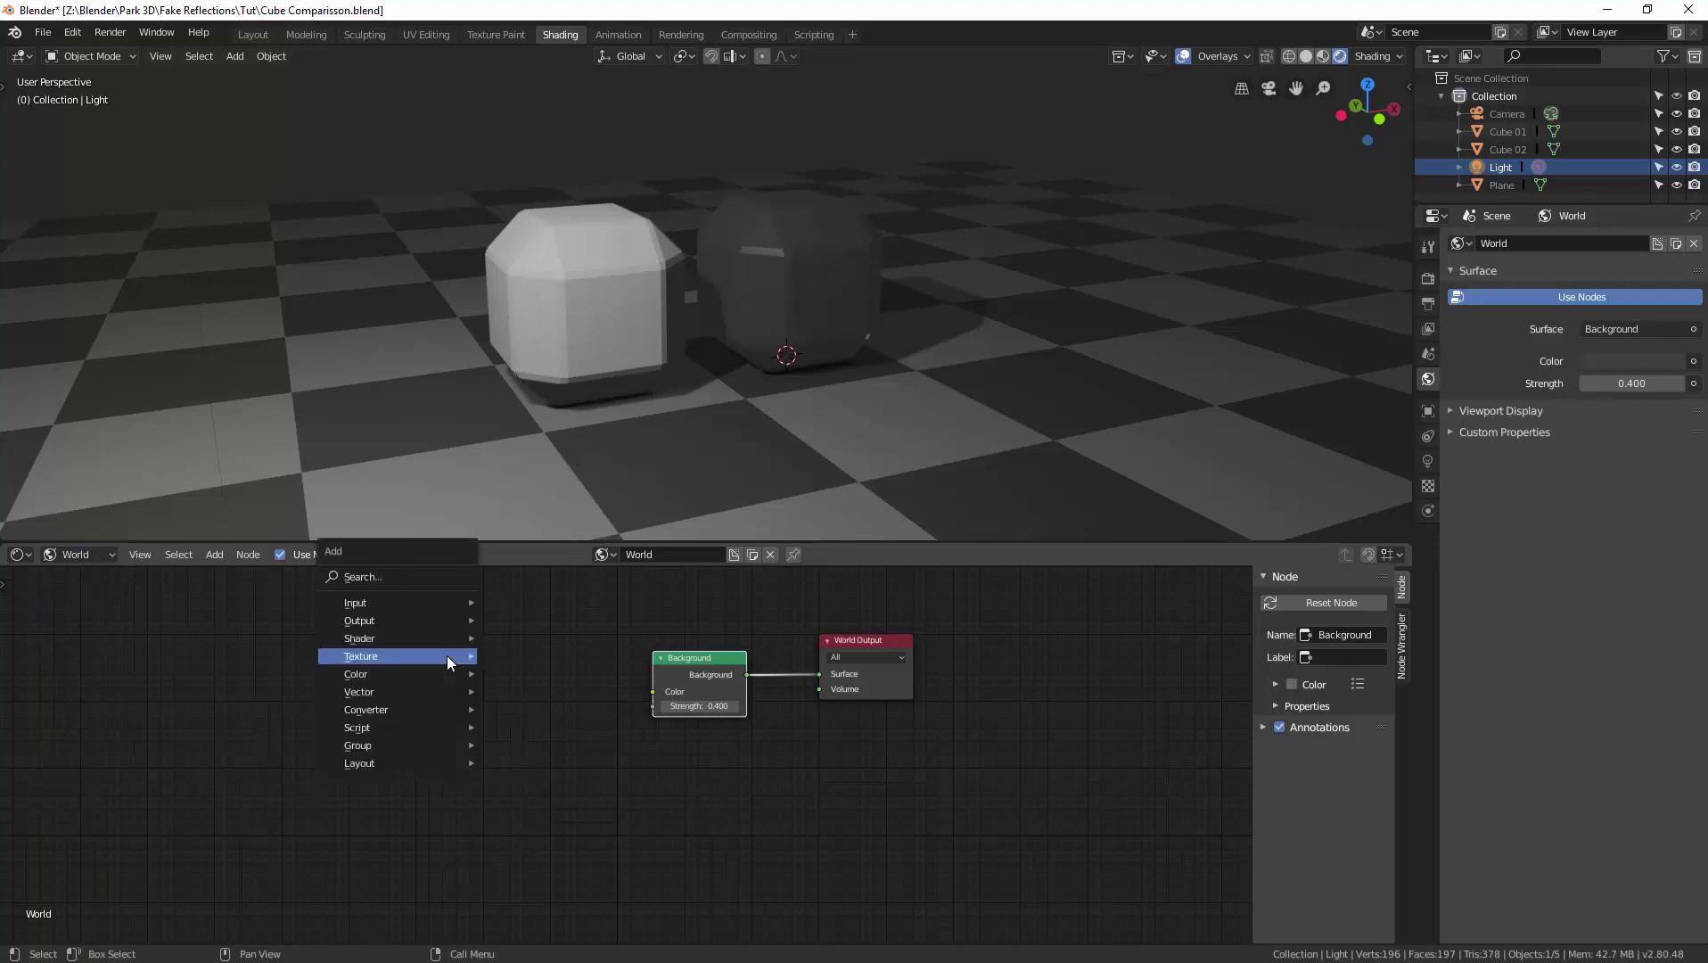
pyautogui.moveTo(446, 655)
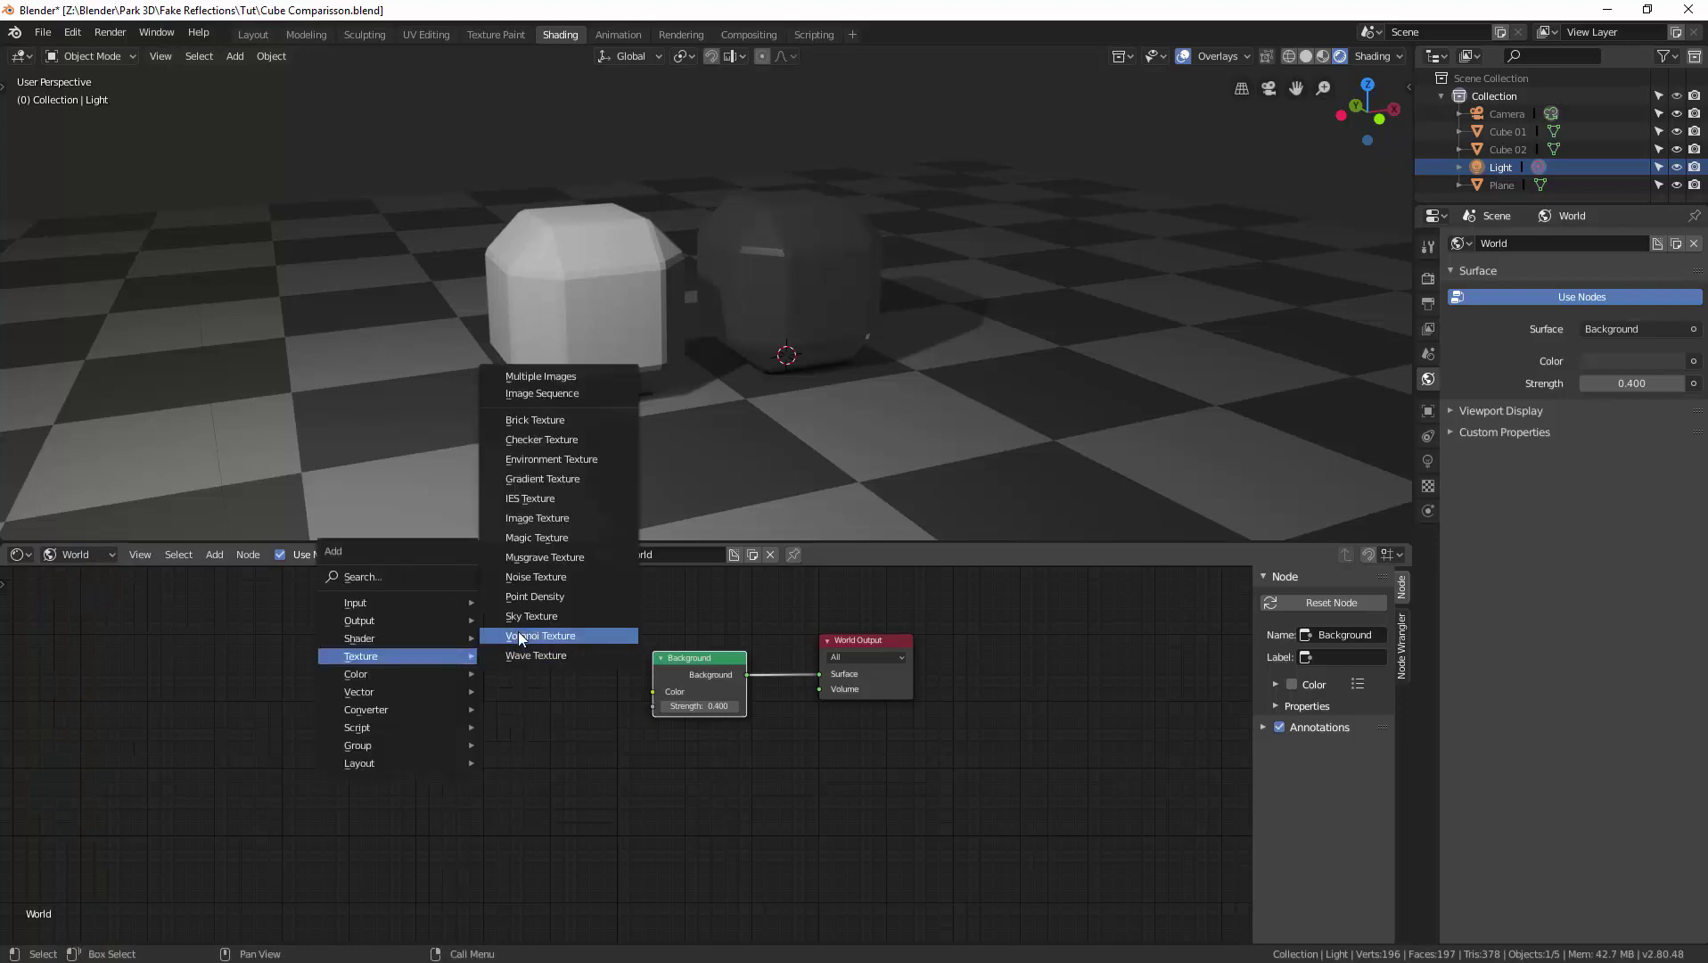
pyautogui.click(542, 459)
pyautogui.click(387, 608)
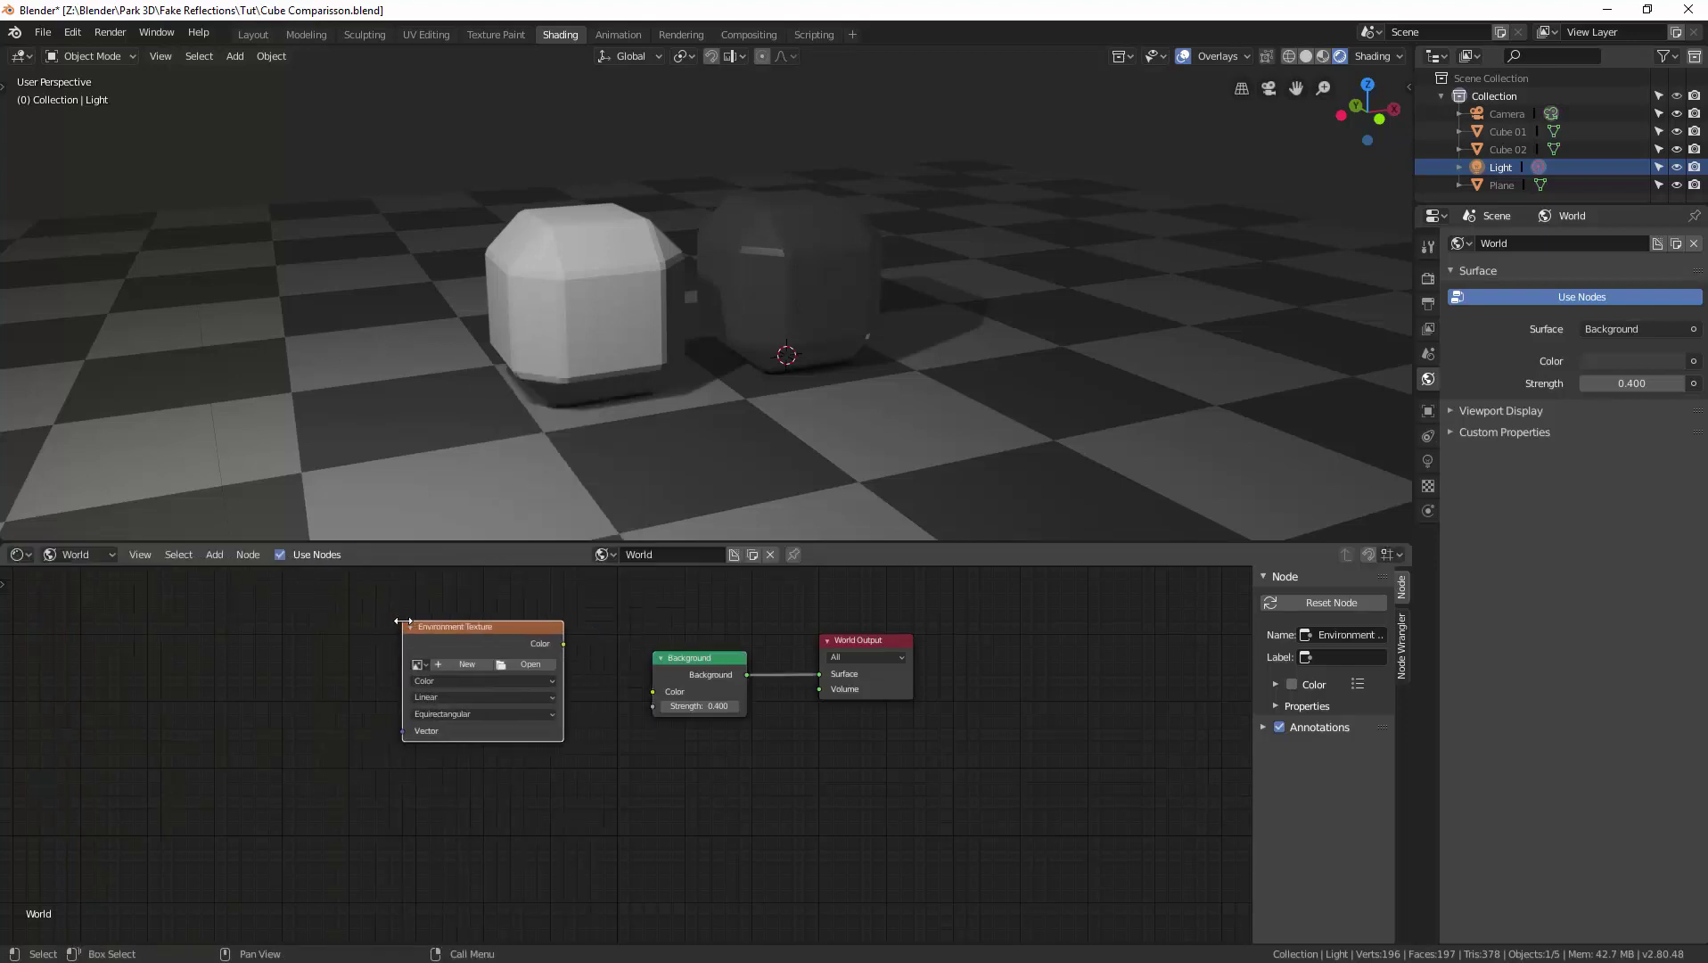
# Browse to HDRI Haven > FREE > Skylit Garage and pick skylit_garage_4k.hdr
pyautogui.click(530, 664)
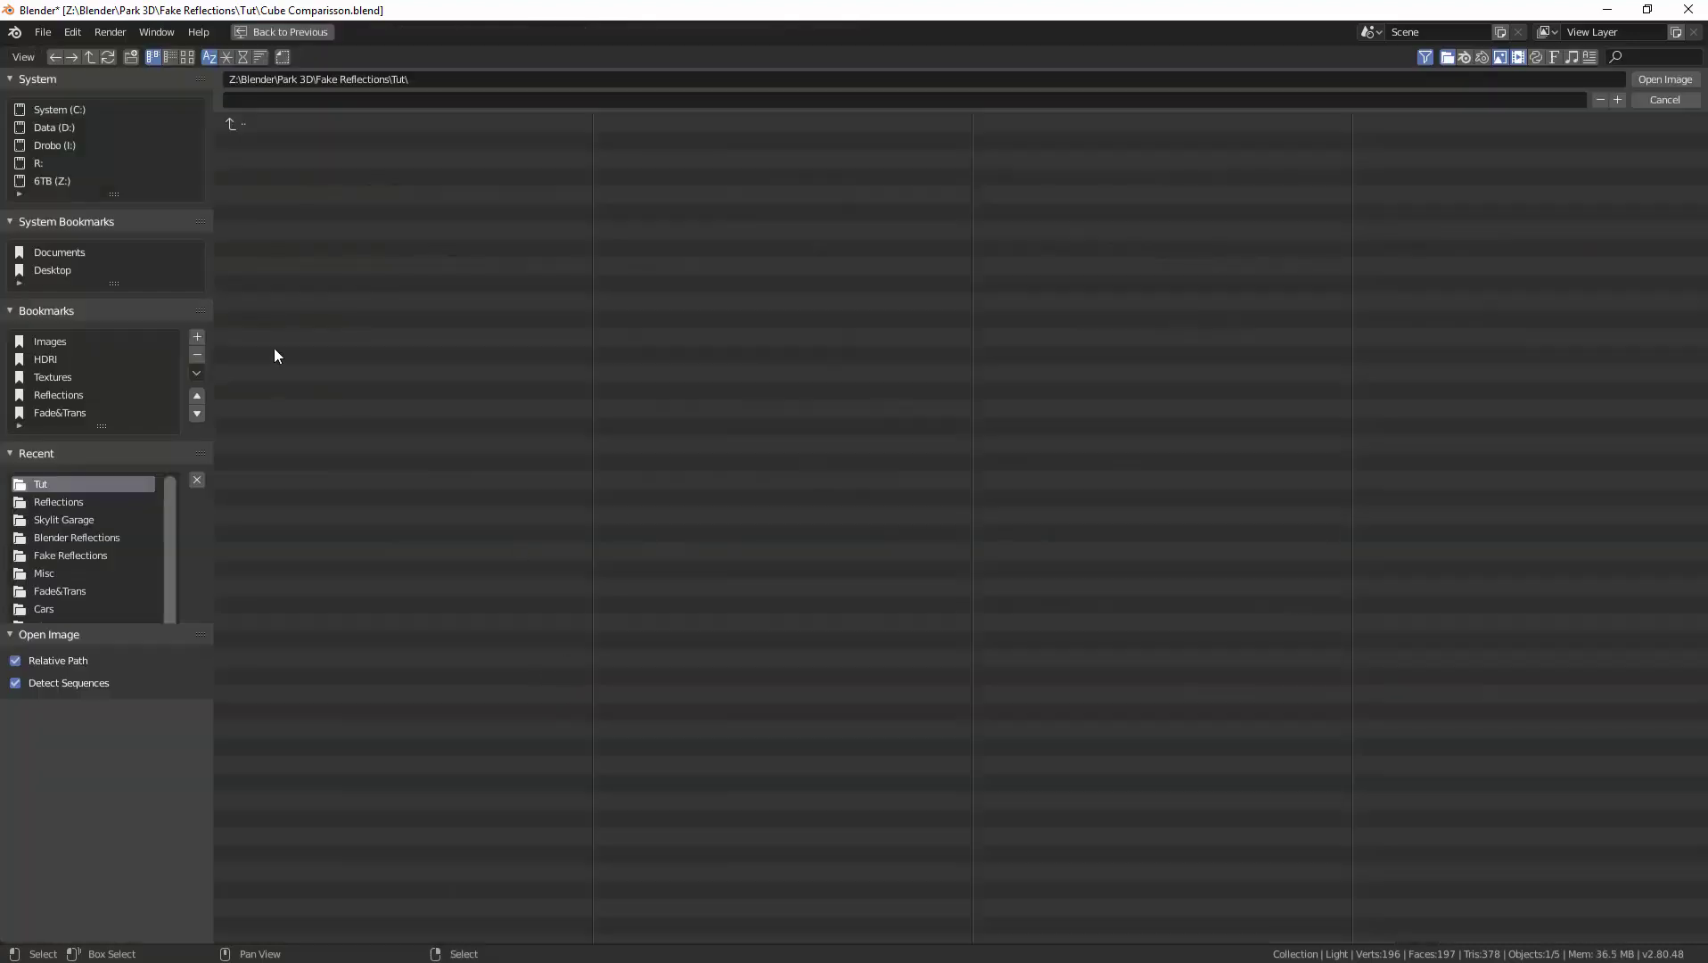
pyautogui.click(52, 357)
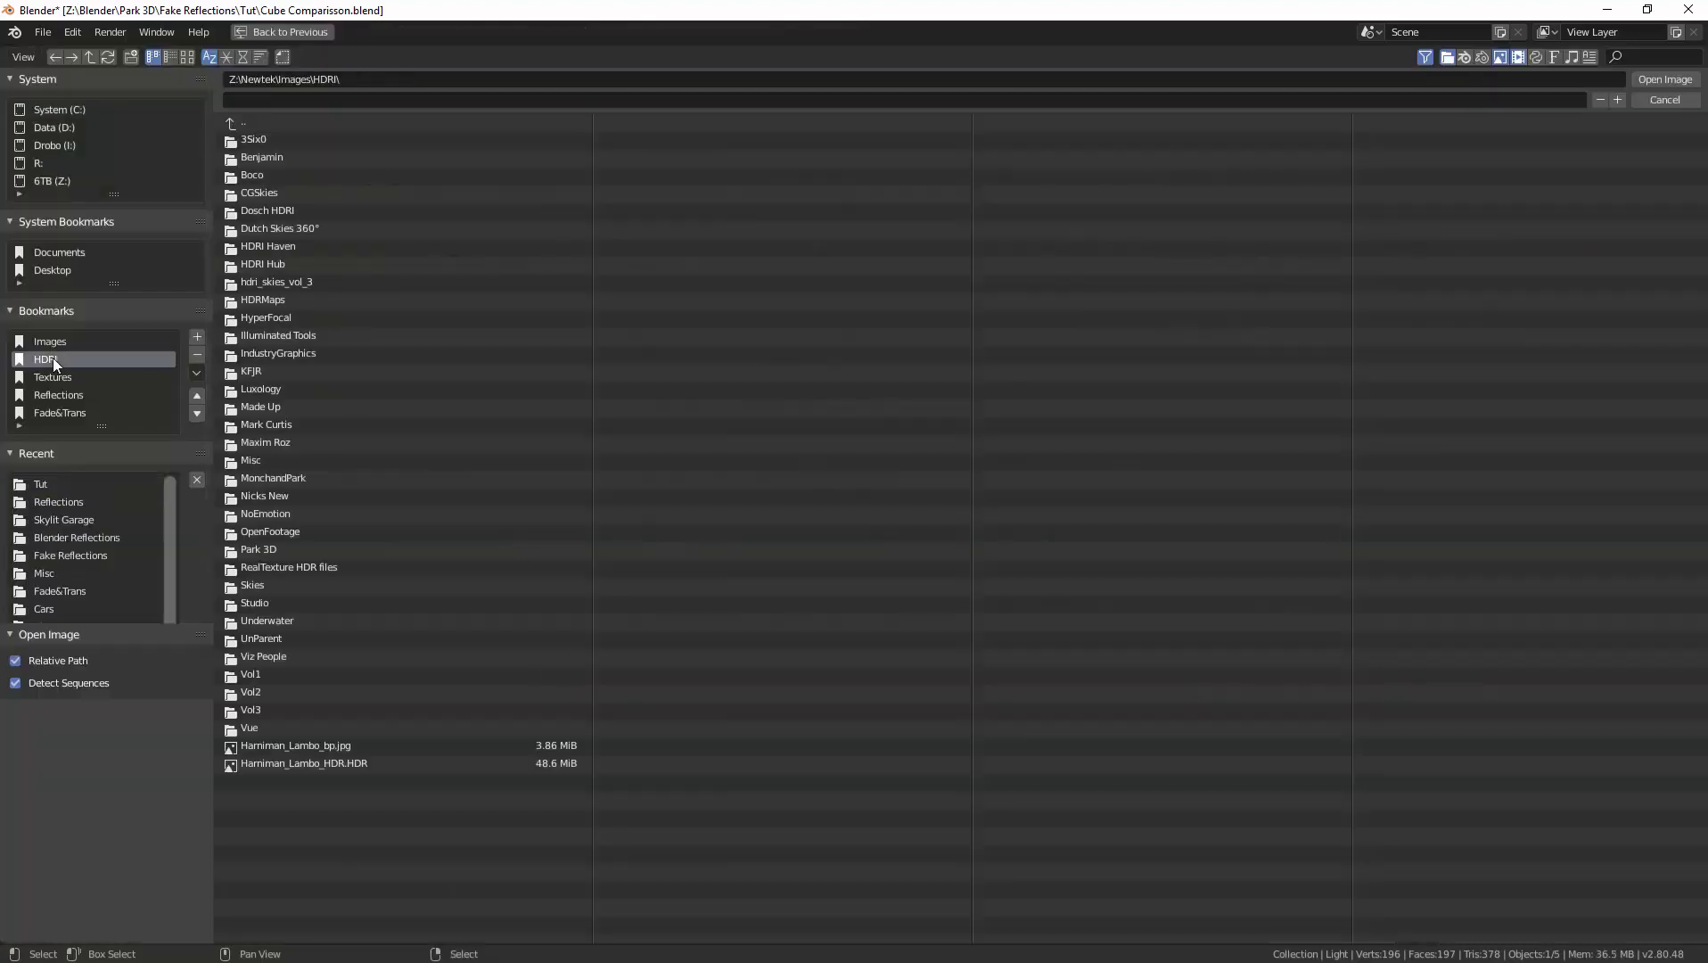
pyautogui.click(251, 247)
pyautogui.click(252, 317)
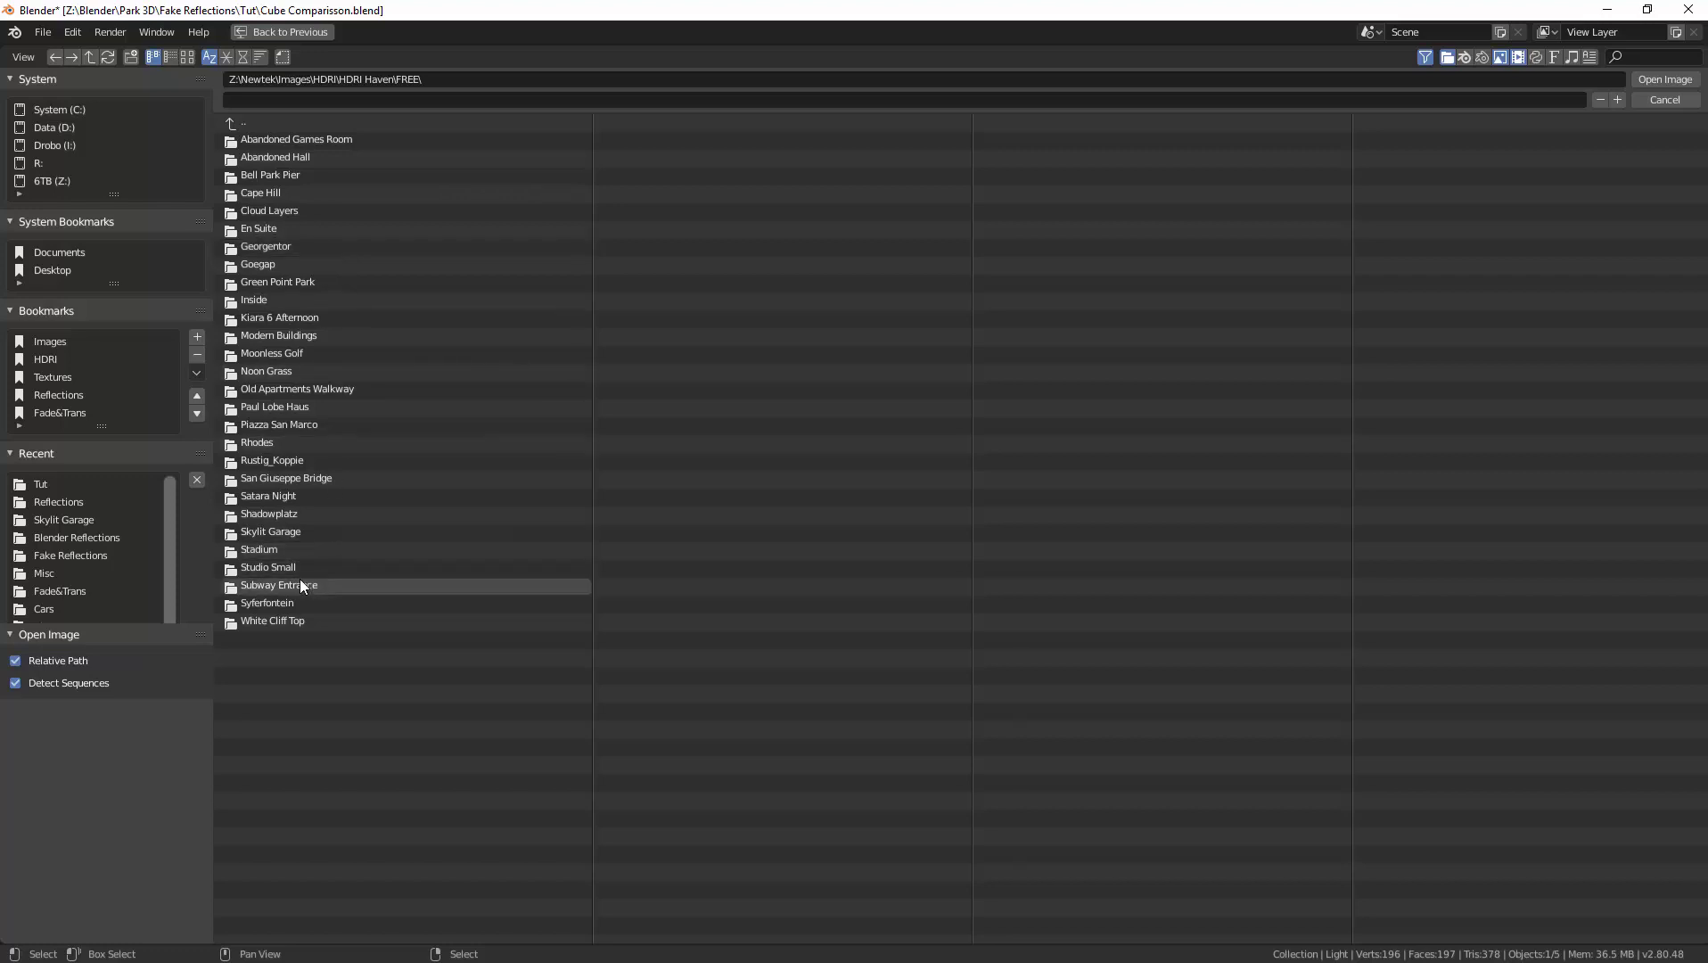
pyautogui.click(258, 531)
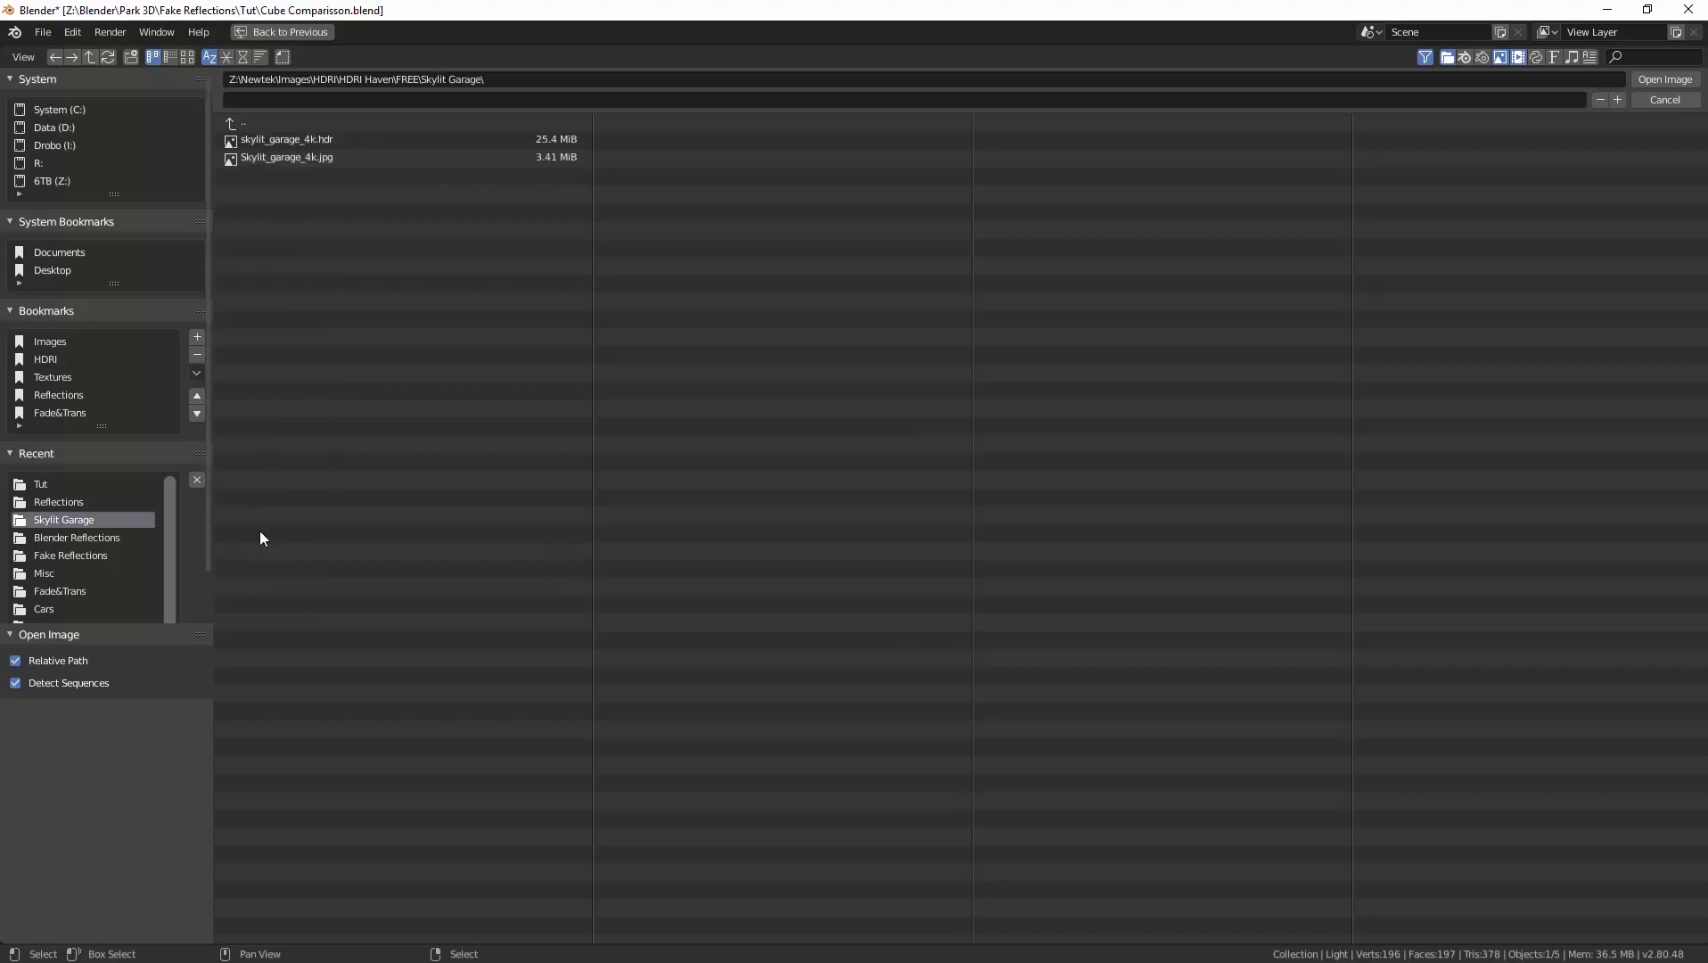
pyautogui.click(250, 139)
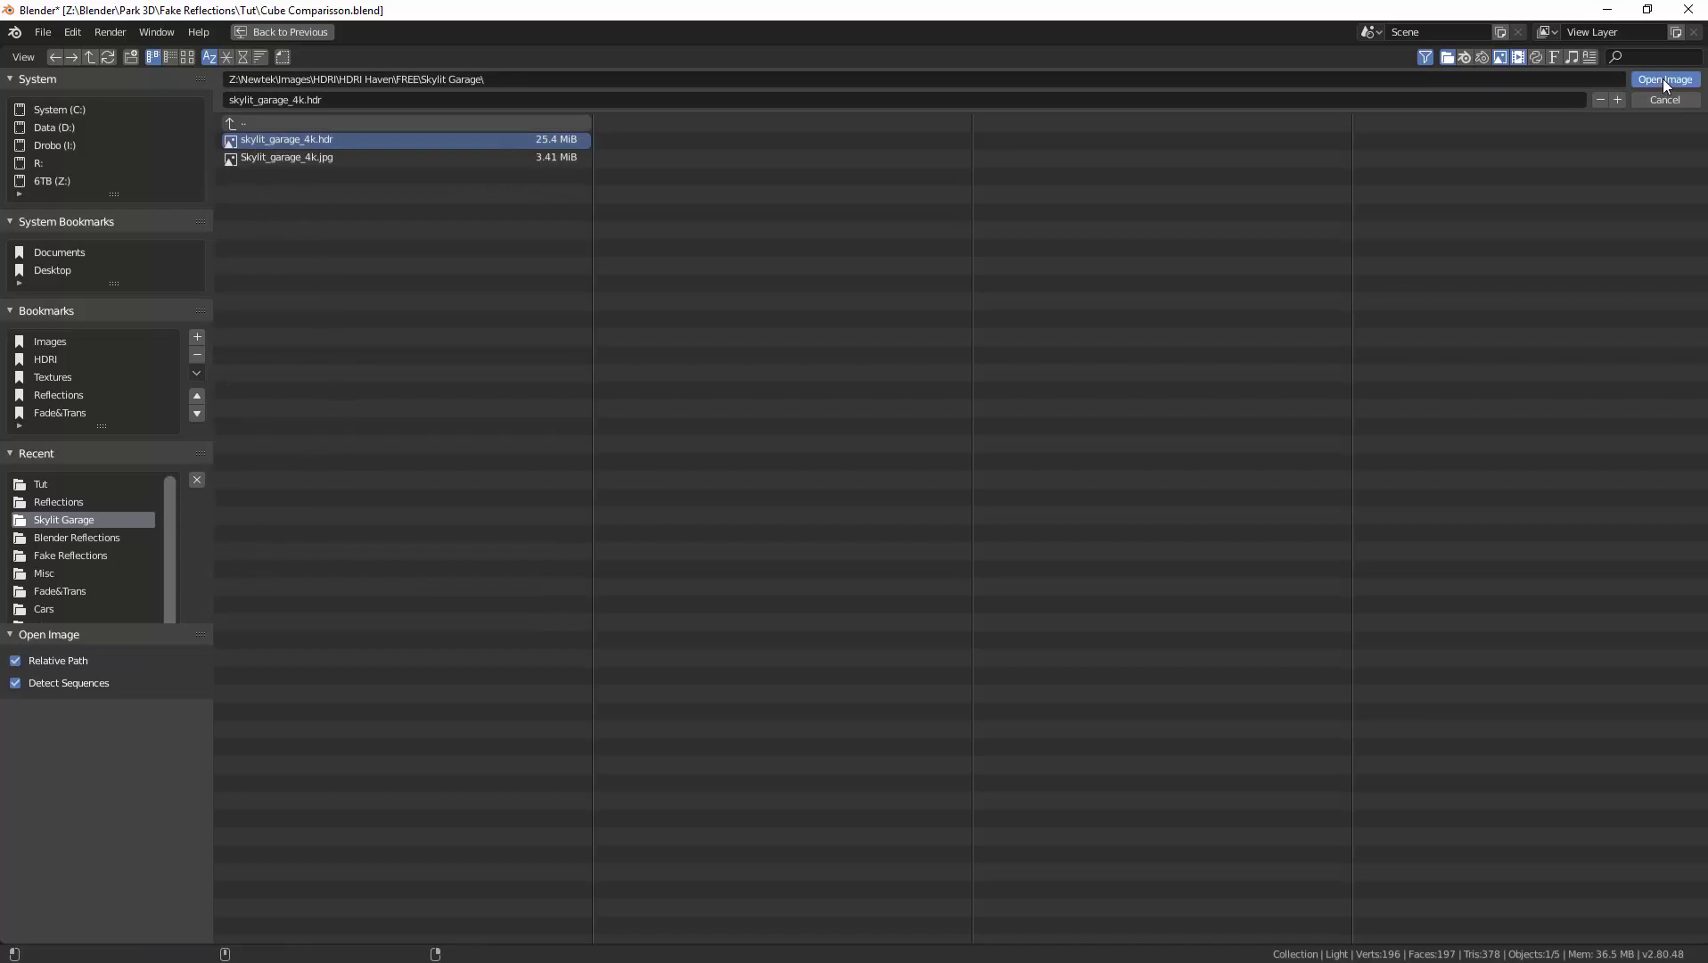
# Load skylit_garage_4k.hdr and link its Color into the world Background's Color input
pyautogui.press('Return')
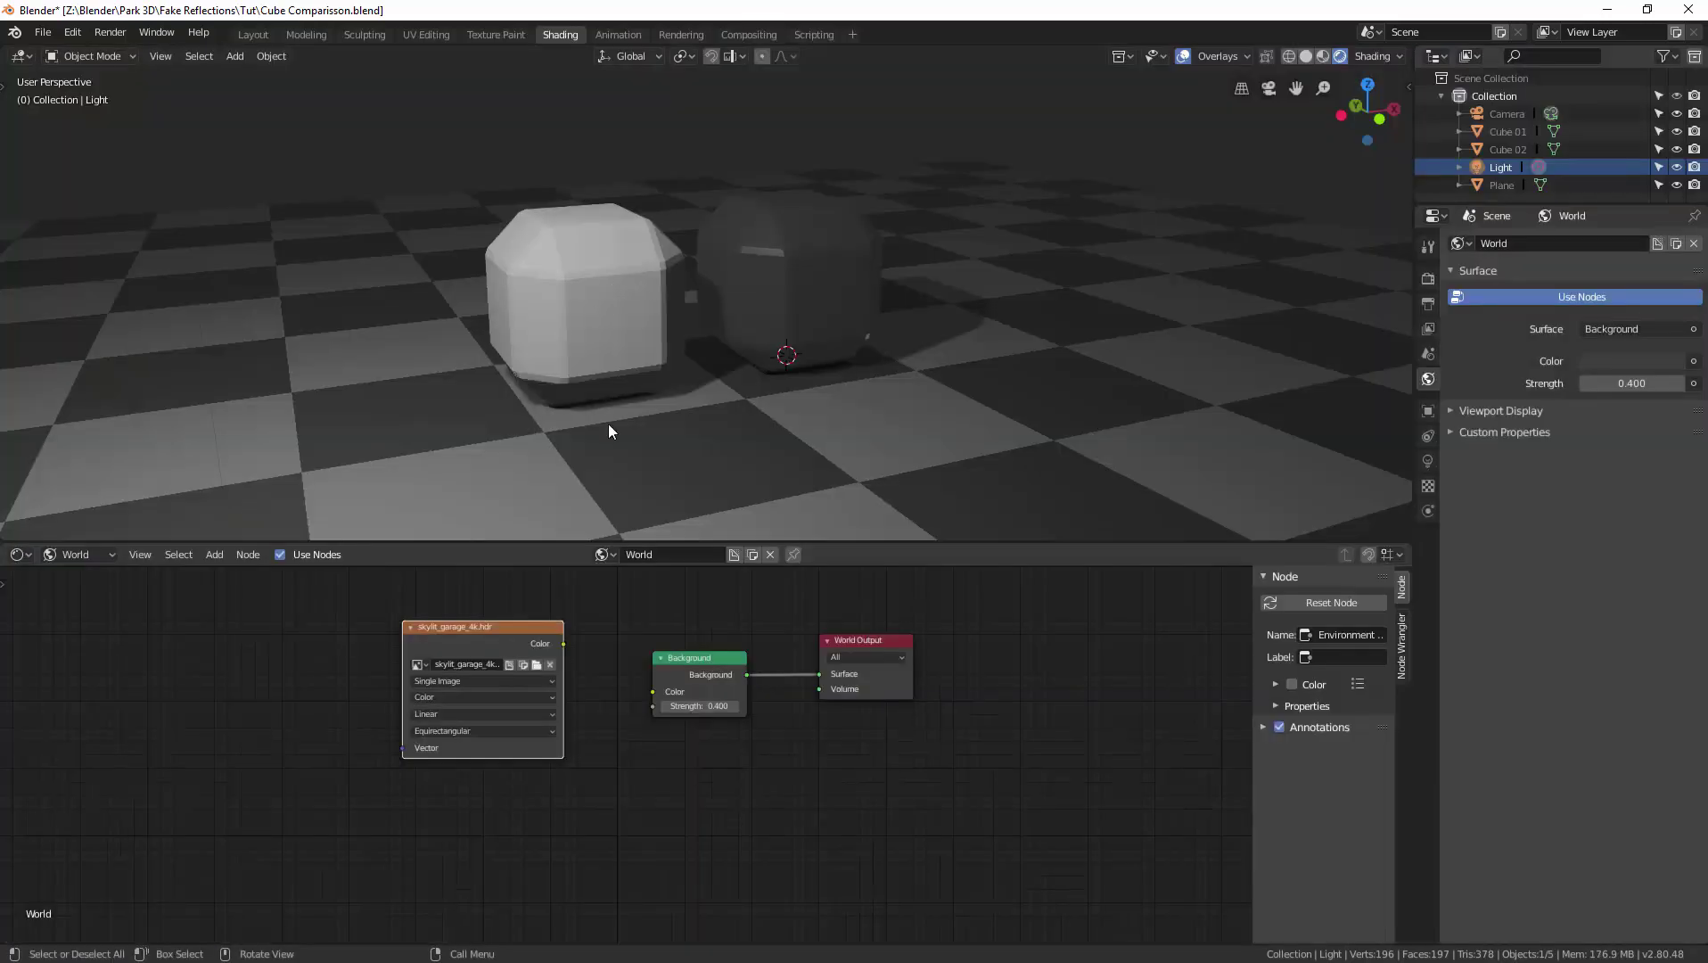
pyautogui.moveTo(563, 642); pyautogui.dragTo(658, 694)
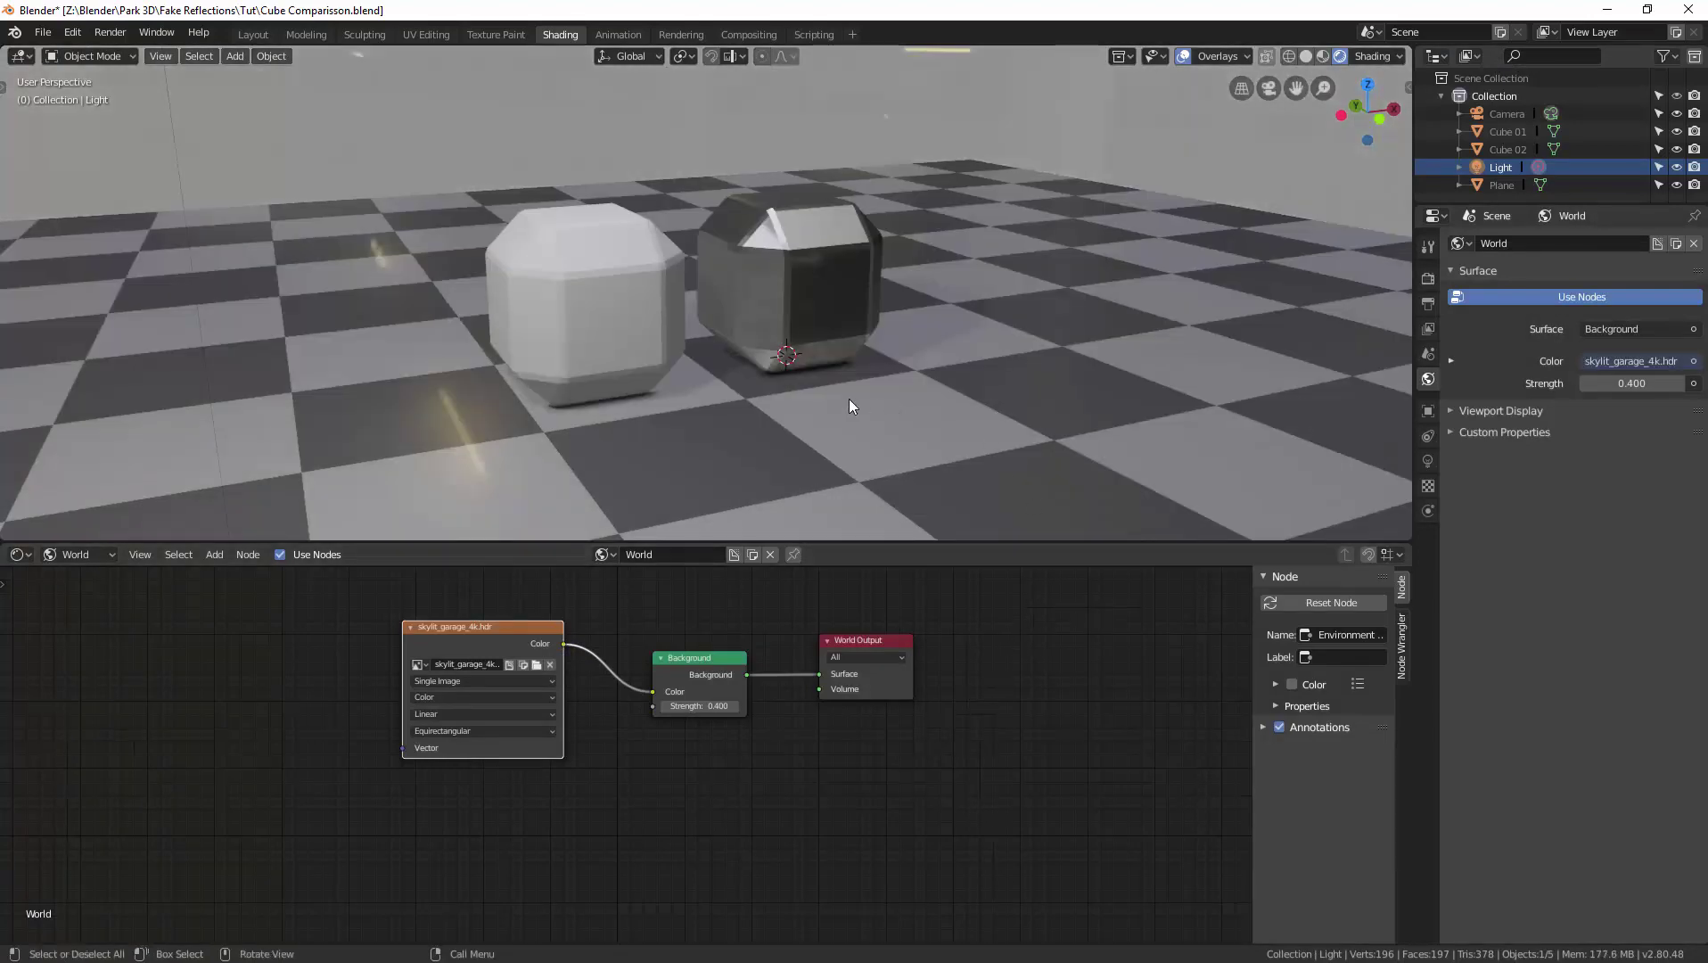
pyautogui.moveTo(837, 391)
pyautogui.mouseDown(button='middle')
pyautogui.moveTo(845, 372)
pyautogui.moveTo(809, 358)
pyautogui.moveTo(622, 337)
pyautogui.moveTo(725, 366)
pyautogui.moveTo(829, 373)
pyautogui.moveTo(828, 356)
pyautogui.moveTo(812, 385)
pyautogui.moveTo(833, 366)
pyautogui.mouseUp(button='middle')
pyautogui.click(1514, 132)
# Bring up Cube 01's material nodes and drop its Metallic so it's mostly non-metallic
pyautogui.click(91, 553)
pyautogui.click(82, 576)
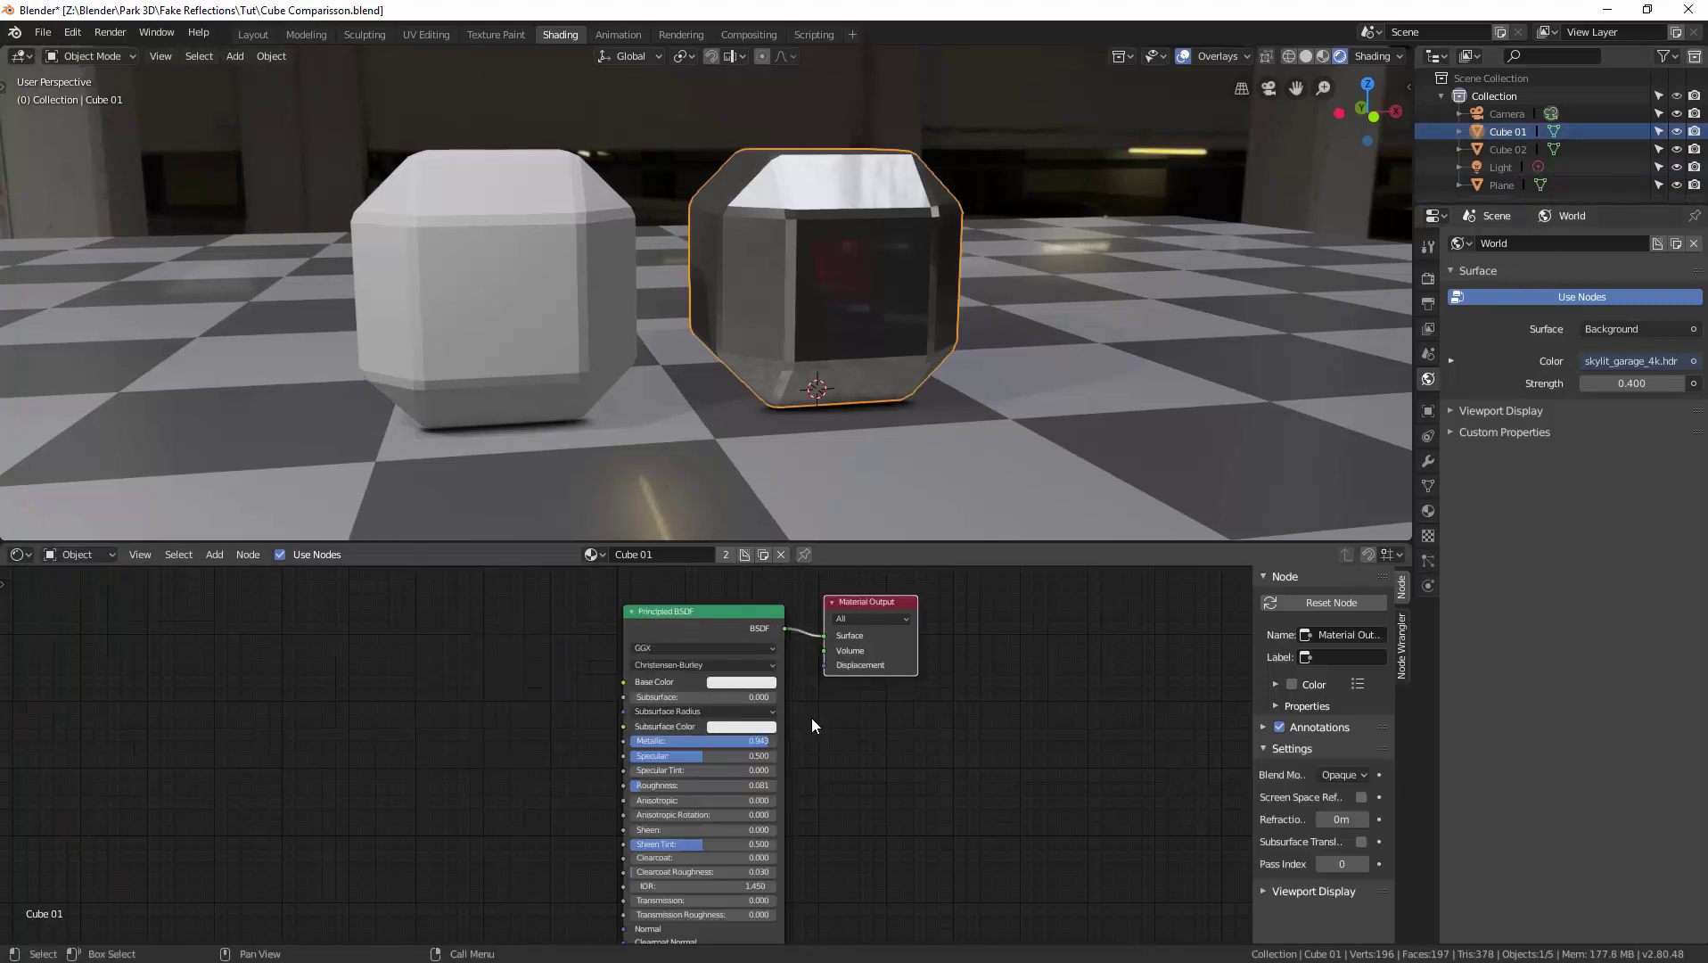
pyautogui.moveTo(824, 397); pyautogui.dragTo(848, 402, button='middle')
pyautogui.moveTo(895, 285)
pyautogui.mouseDown(button='middle')
pyautogui.moveTo(788, 282)
pyautogui.moveTo(886, 277)
pyautogui.mouseUp(button='middle')
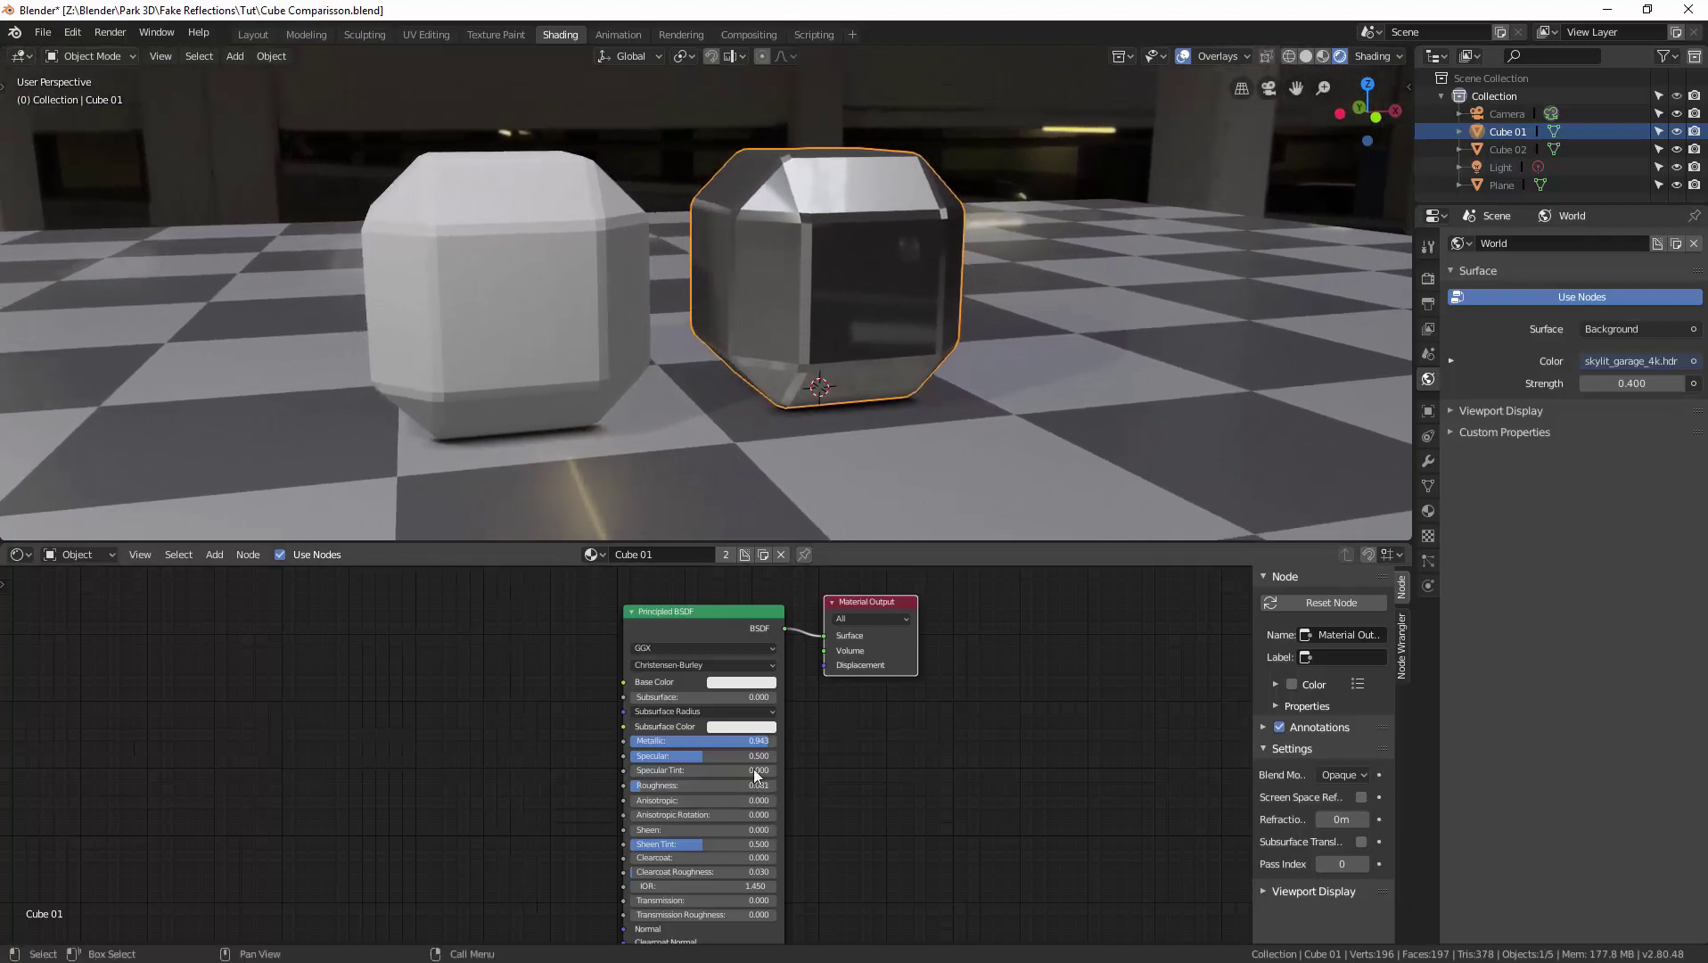
pyautogui.moveTo(767, 741)
pyautogui.mouseDown()
pyautogui.moveTo(634, 741)
pyautogui.moveTo(635, 785)
pyautogui.mouseUp()
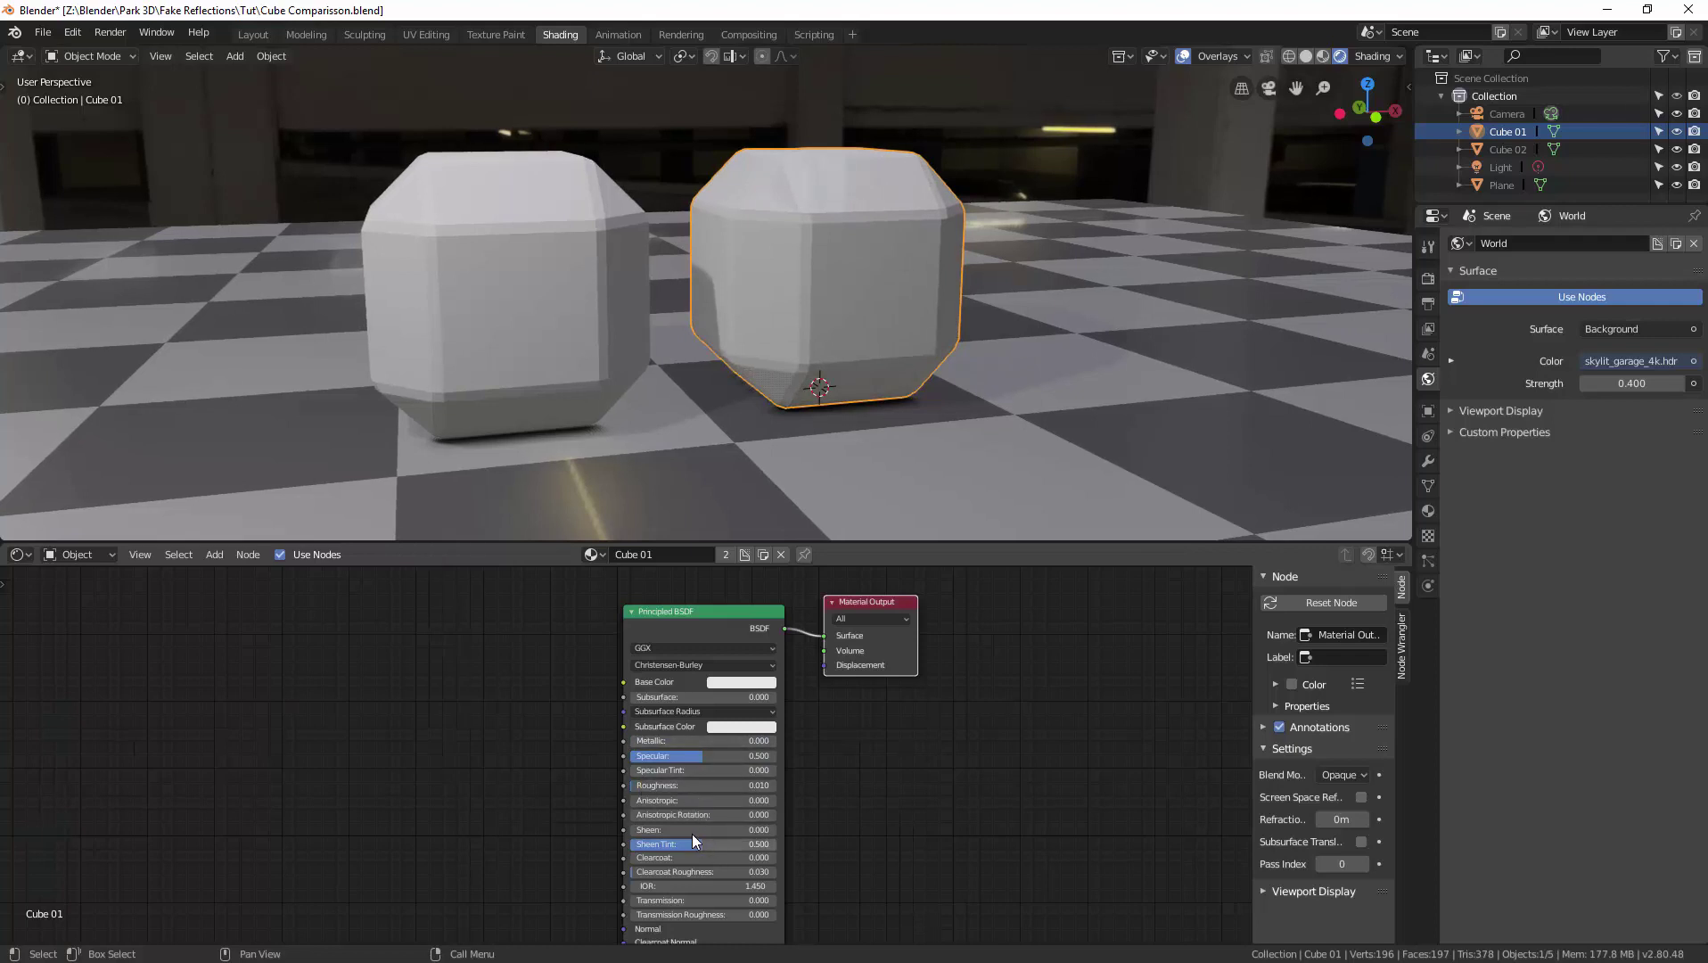
pyautogui.moveTo(848, 416); pyautogui.dragTo(843, 525, button='middle')
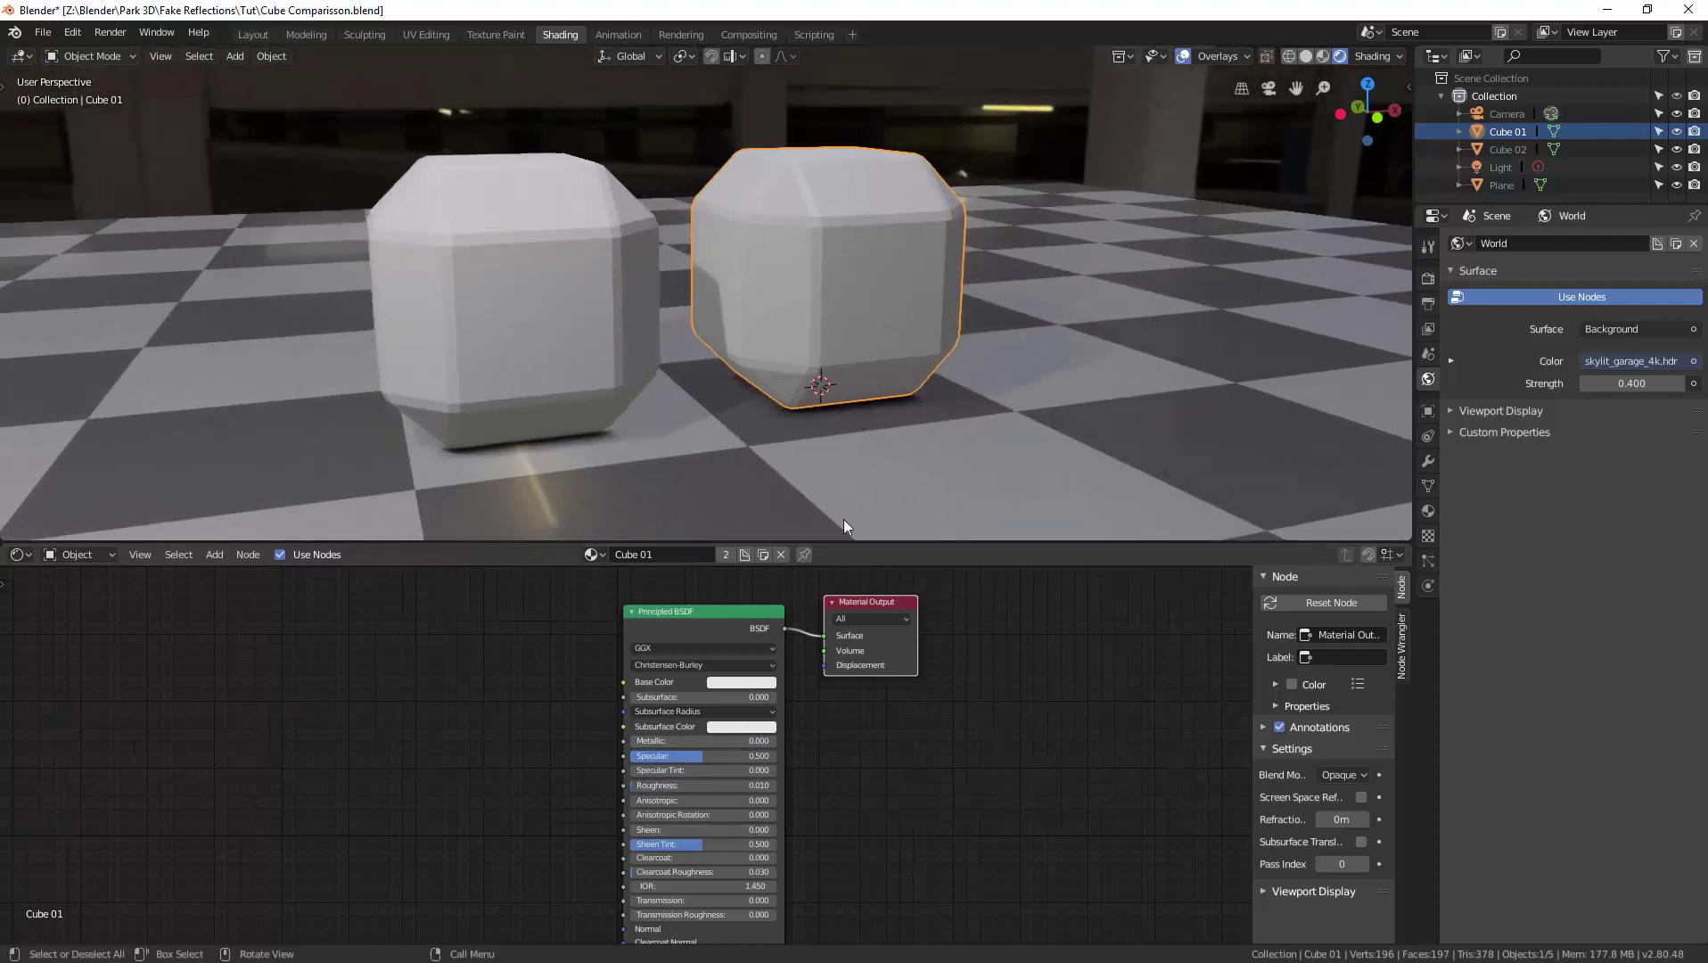
# Try a near-black Base Color on Cube 01, restore it to white, and raise Metallic to 0.929
pyautogui.click(739, 682)
pyautogui.moveTo(821, 532); pyautogui.dragTo(822, 579)
pyautogui.moveTo(855, 416)
pyautogui.mouseDown(button='middle')
pyautogui.moveTo(765, 400)
pyautogui.moveTo(851, 412)
pyautogui.mouseUp(button='middle')
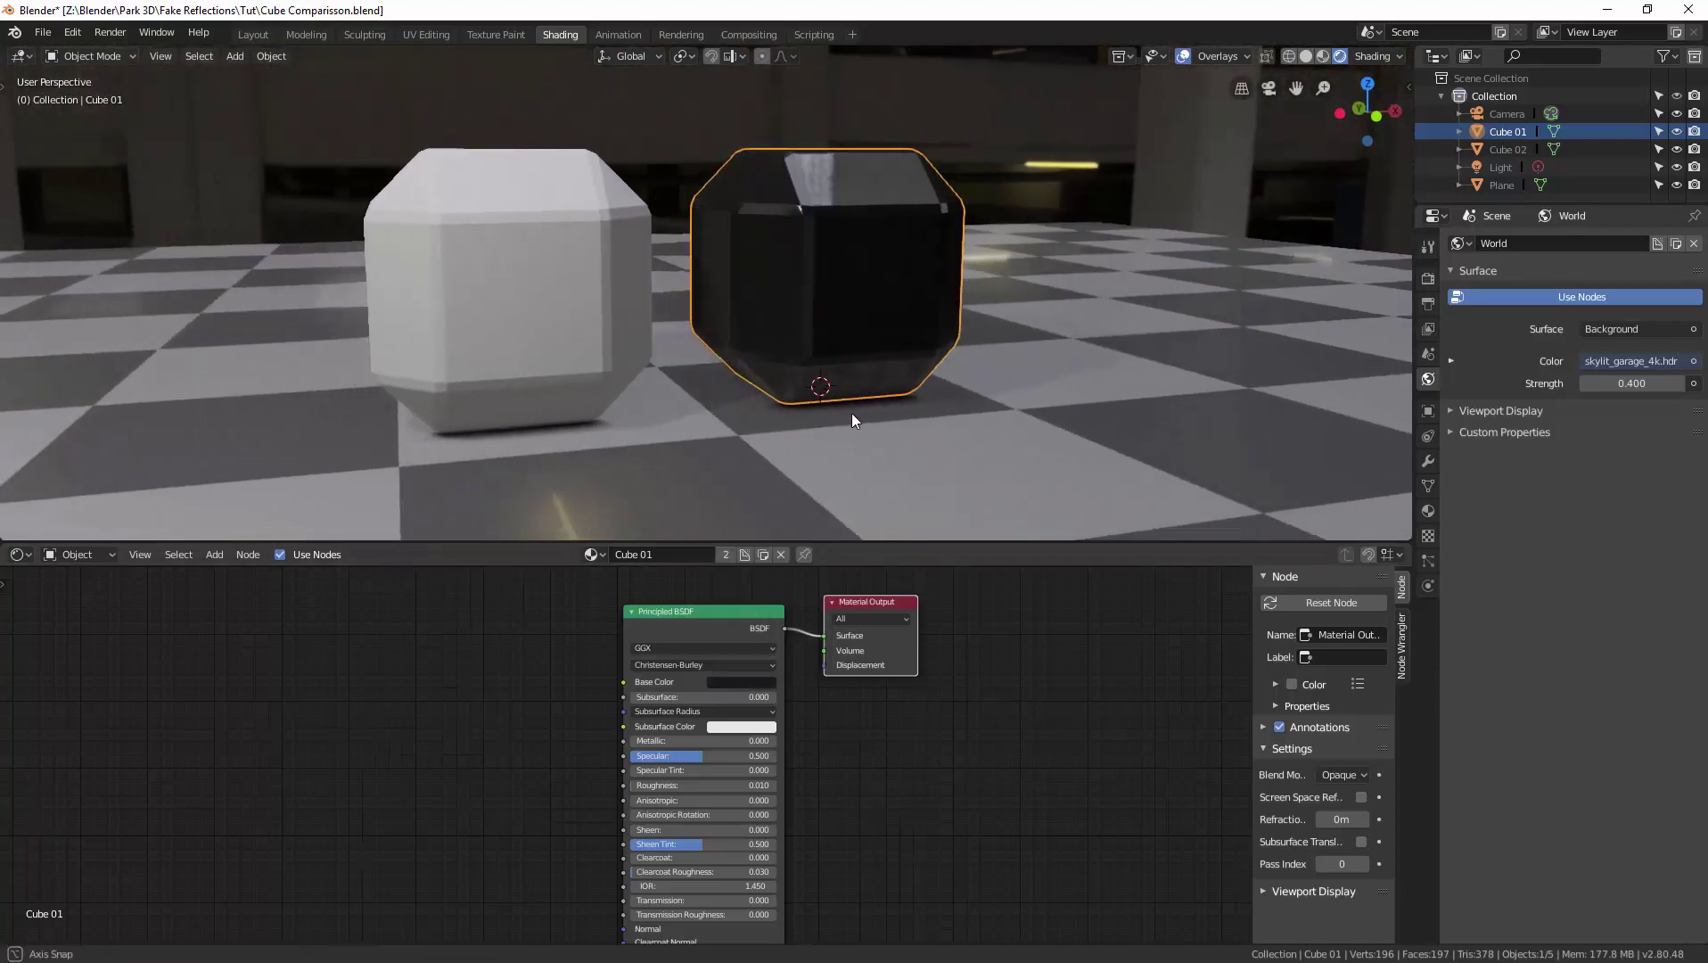
pyautogui.click(738, 688)
pyautogui.click(721, 683)
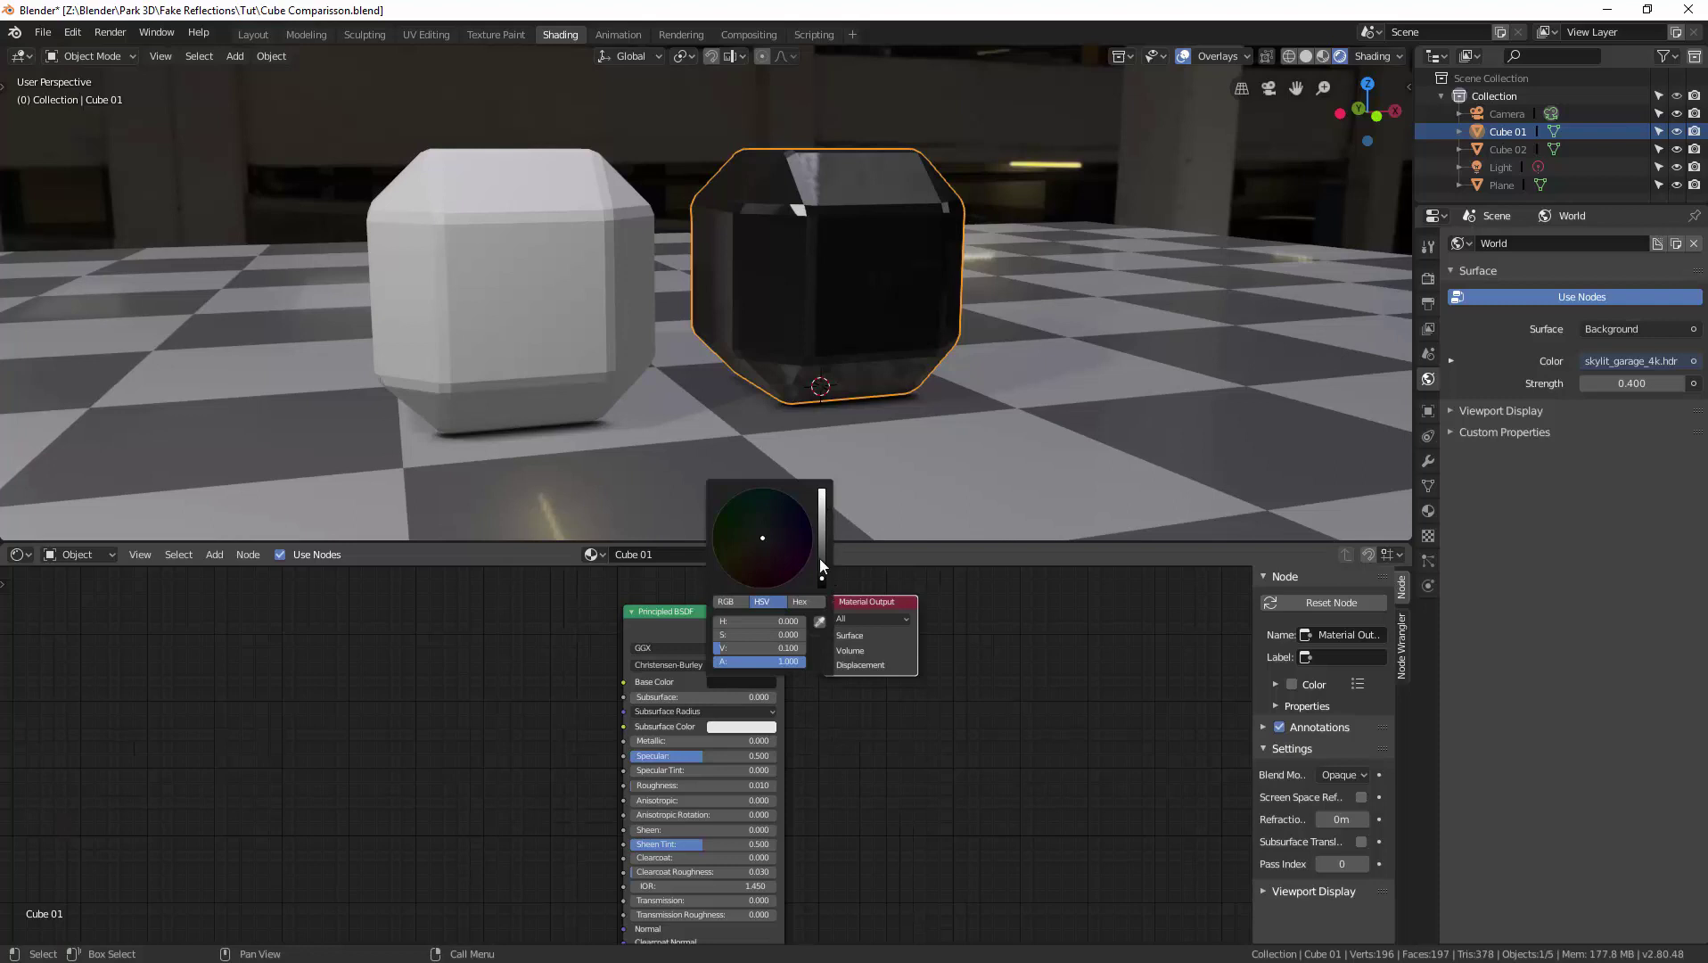
pyautogui.moveTo(822, 567); pyautogui.dragTo(822, 489)
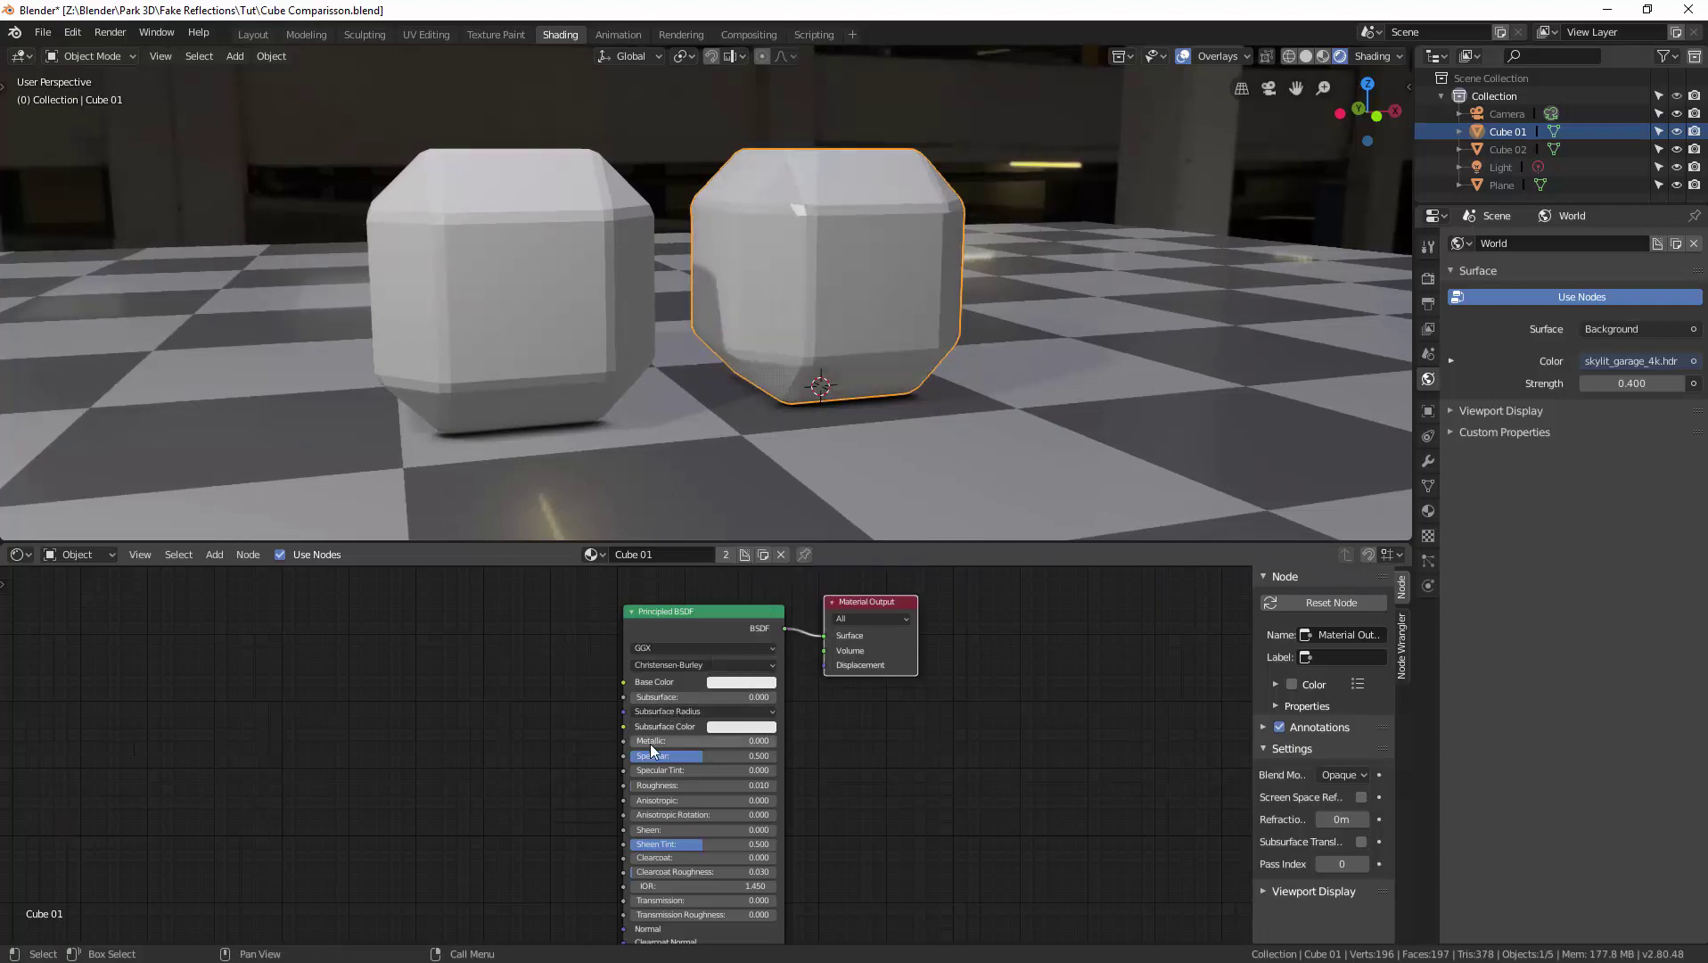
pyautogui.moveTo(647, 746); pyautogui.dragTo(766, 743)
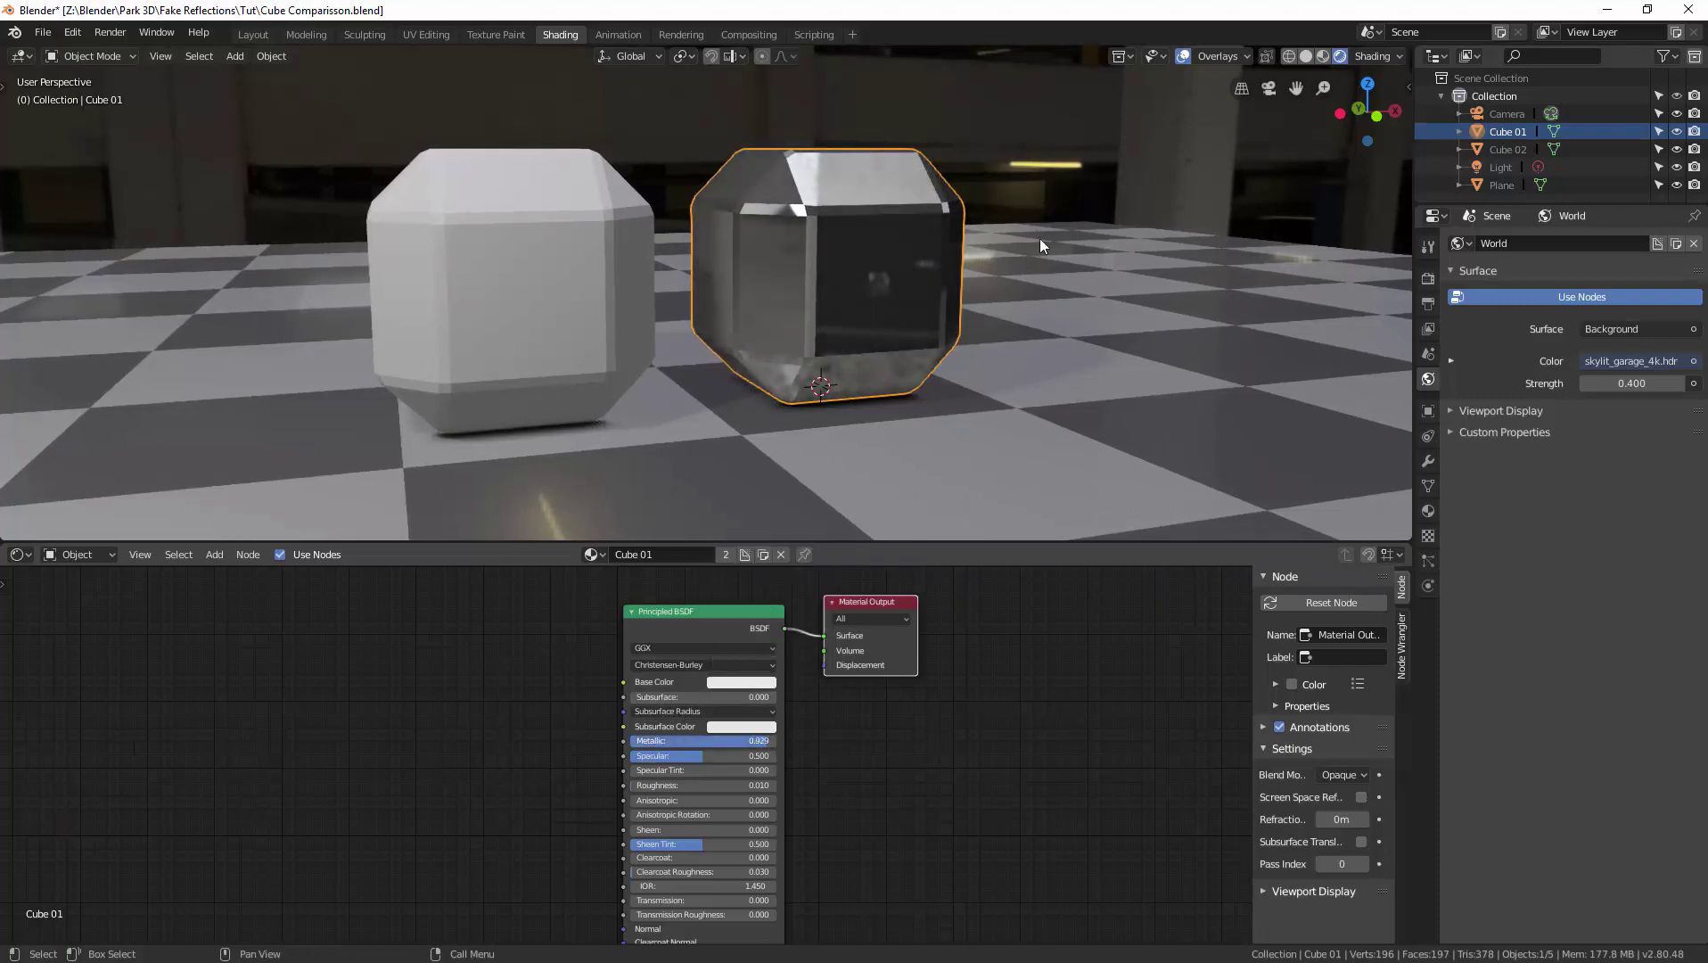
pyautogui.moveTo(1042, 206); pyautogui.dragTo(916, 233, button='middle')
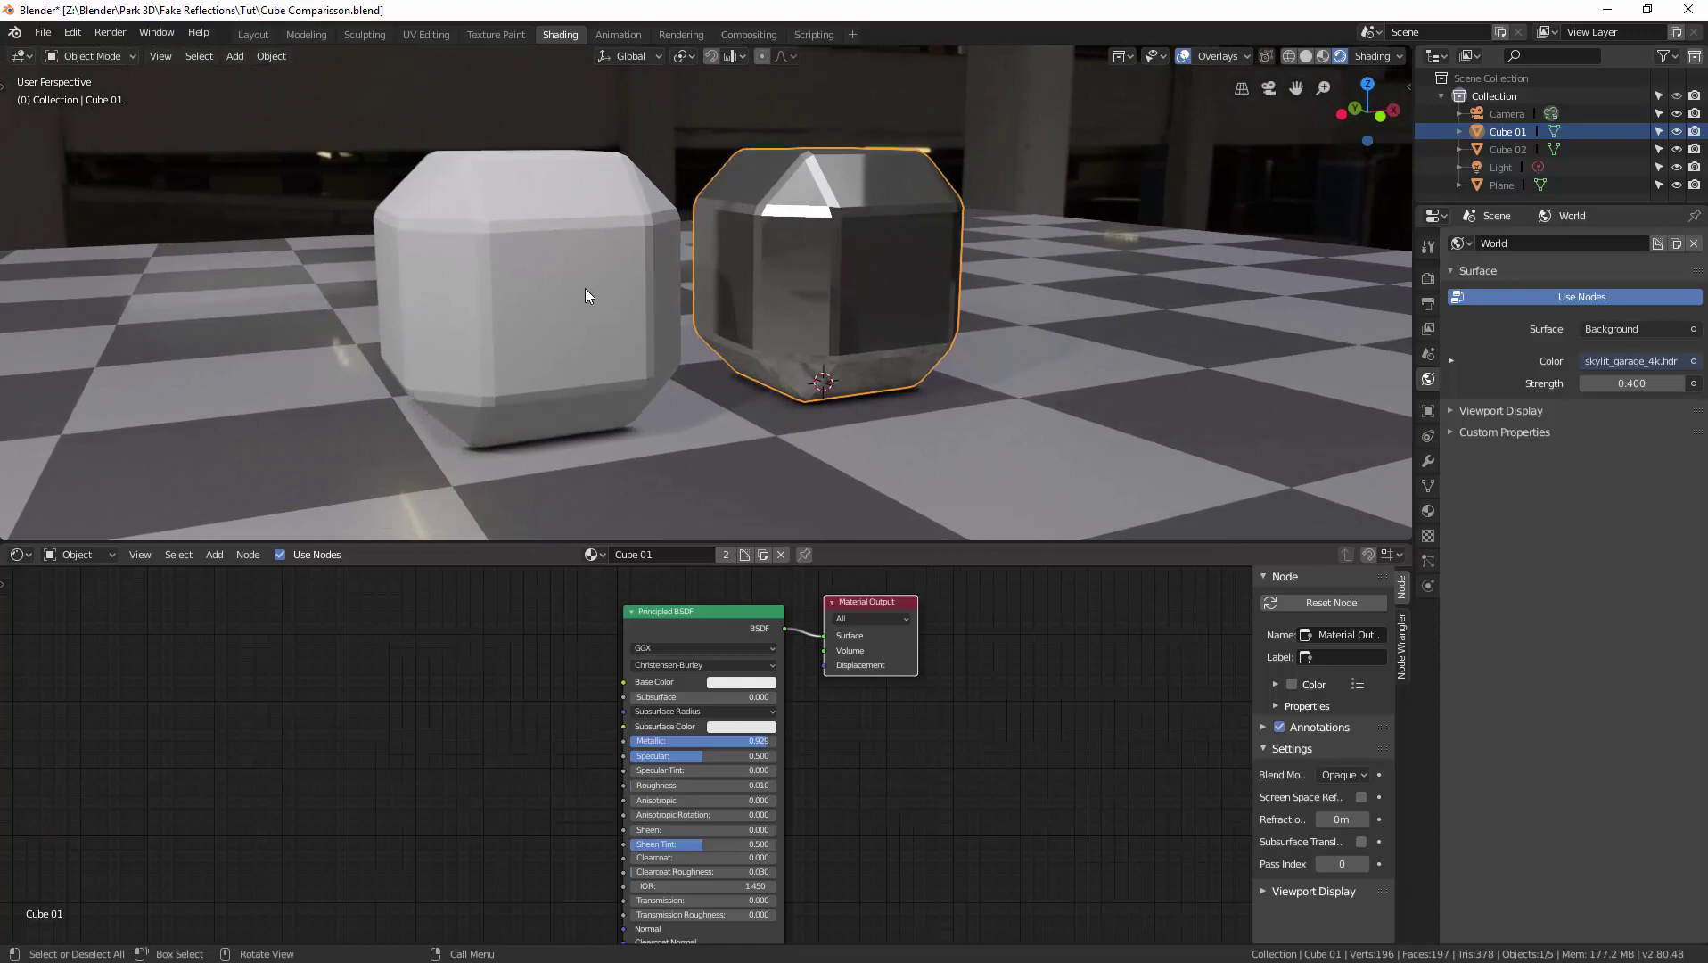
pyautogui.moveTo(807, 251)
pyautogui.mouseDown(button='middle')
pyautogui.moveTo(842, 259)
pyautogui.moveTo(816, 269)
pyautogui.mouseUp(button='middle')
# Select Cube 02 and disconnect its Principled BSDF from the Material Output, moving it aside
pyautogui.click(623, 299)
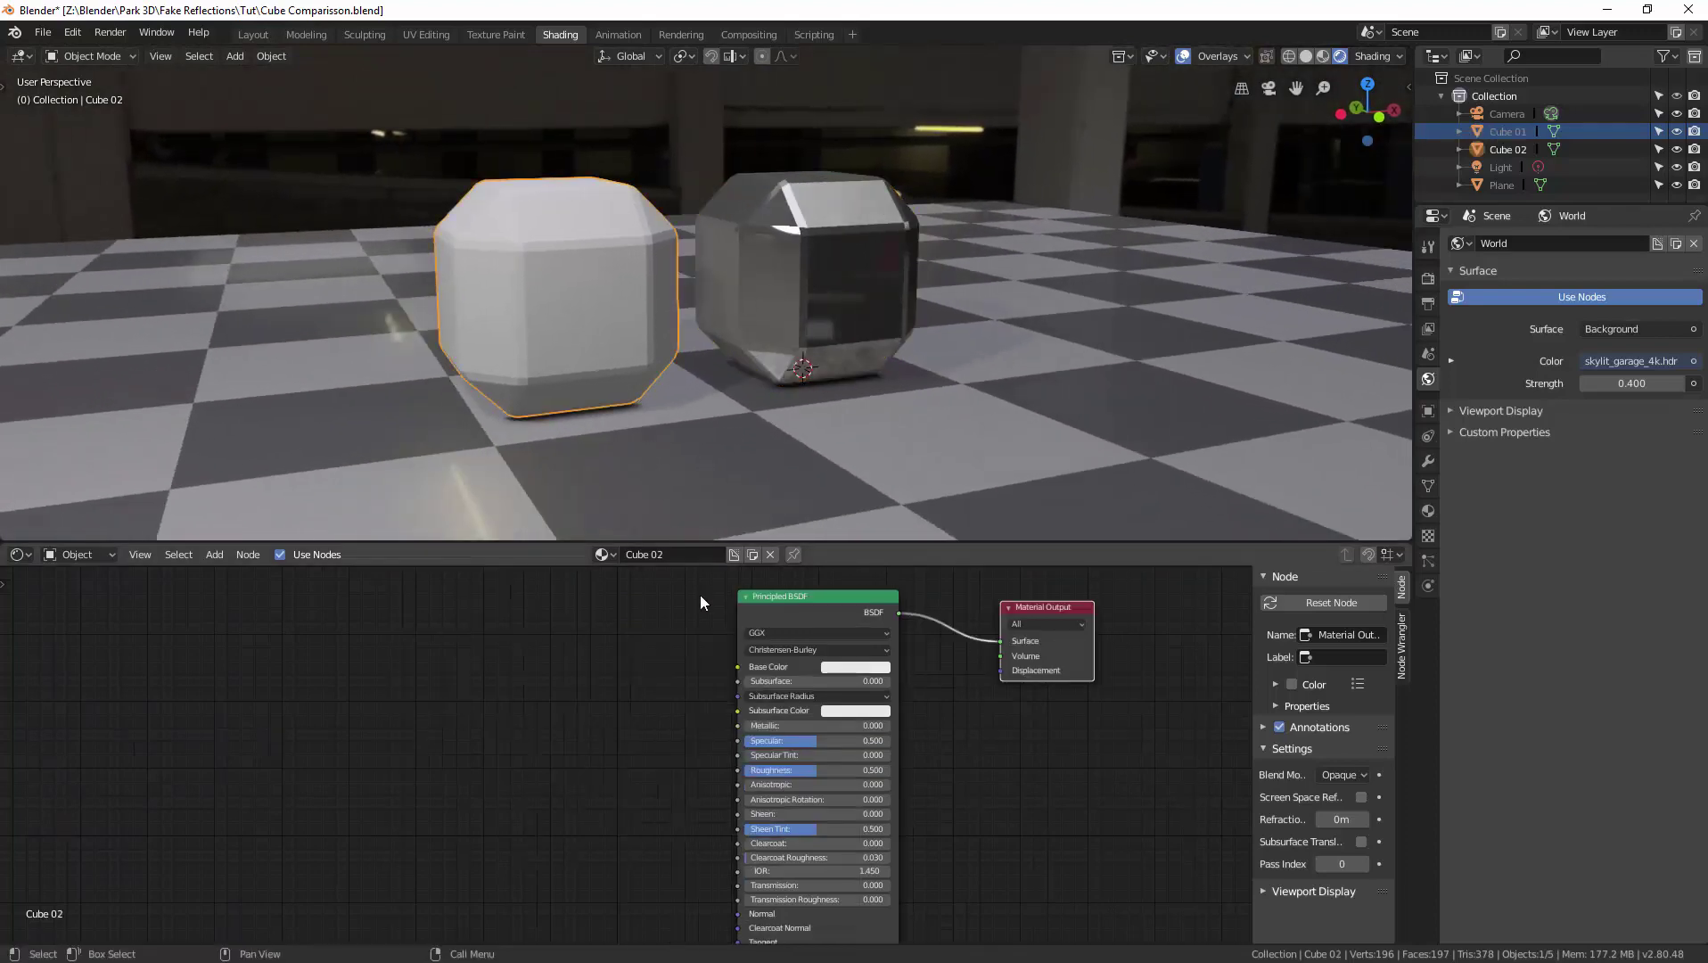
pyautogui.moveTo(818, 601); pyautogui.dragTo(776, 720)
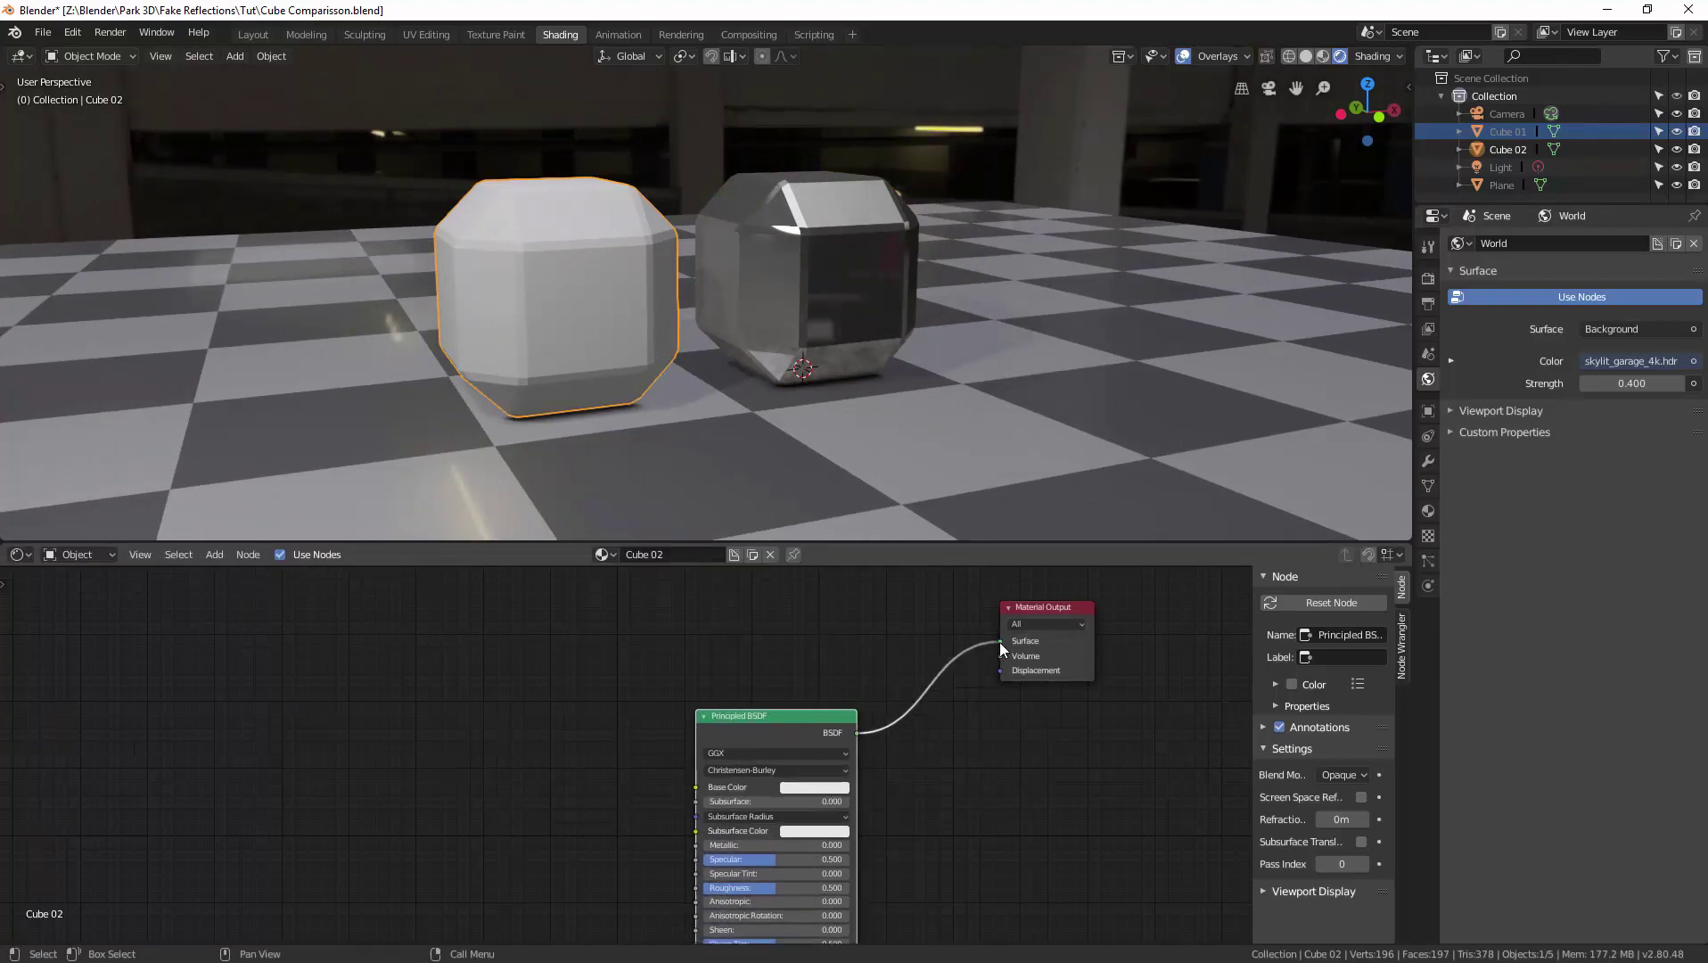
pyautogui.moveTo(1000, 641); pyautogui.dragTo(891, 729)
pyautogui.moveTo(774, 715); pyautogui.dragTo(888, 750)
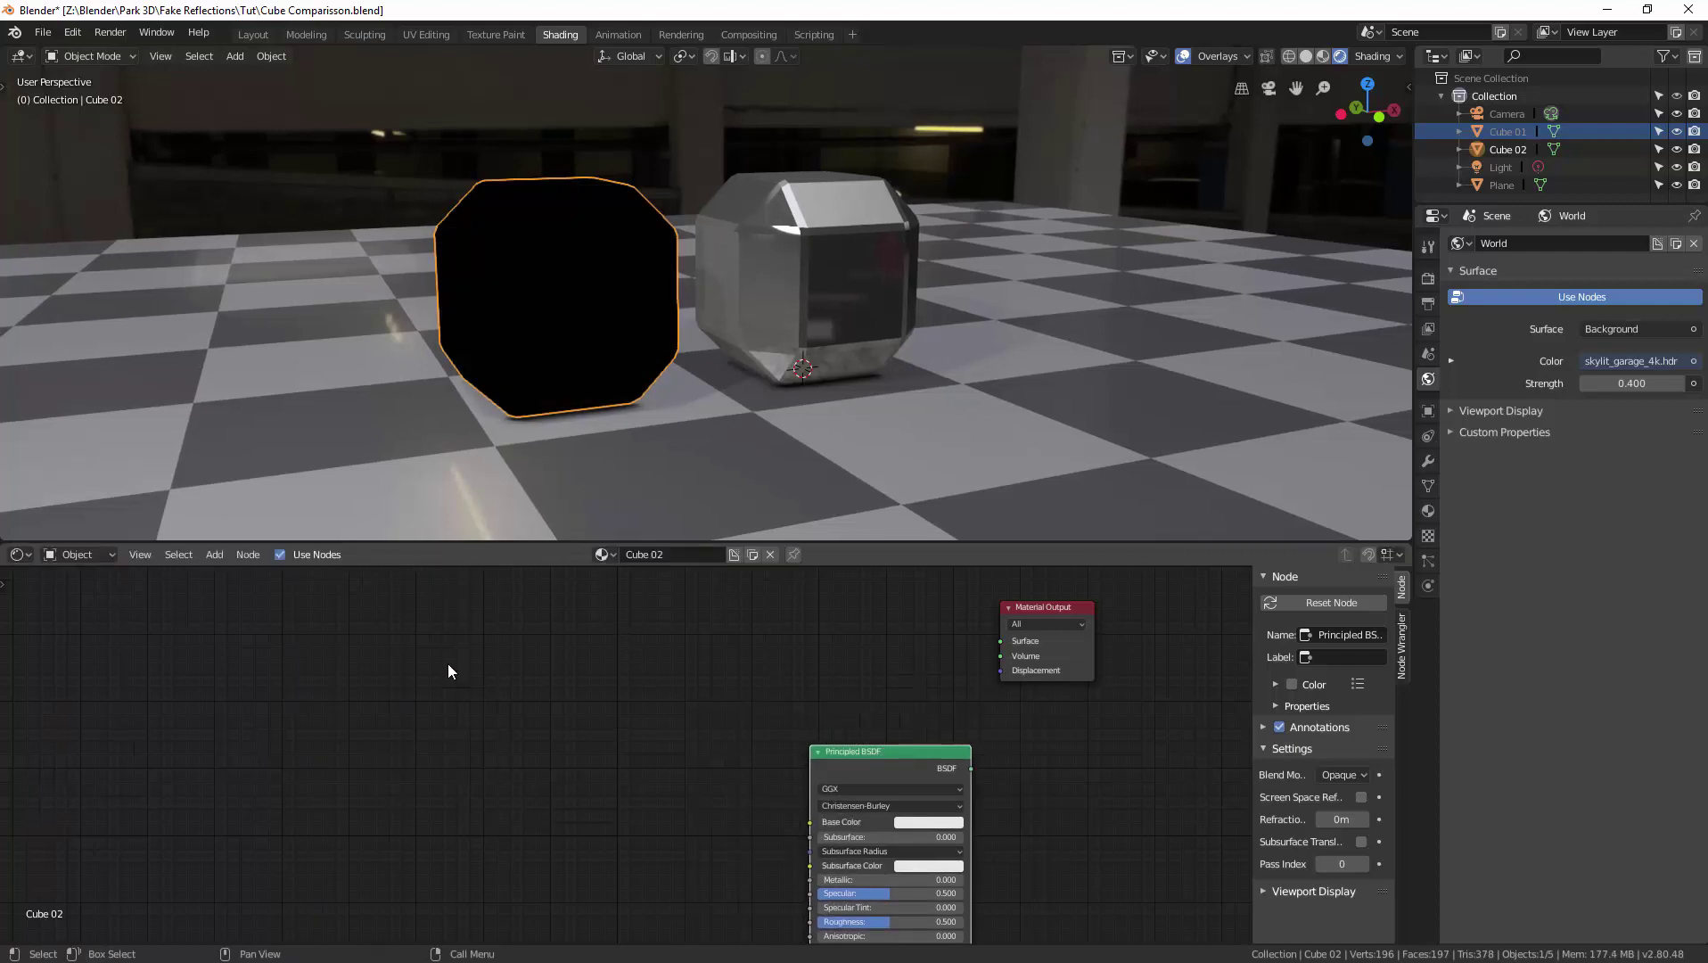
# Add a Texture Coordinate node and a Mapping node to Cube 02's material
pyautogui.hotkey('shift', 'a')
pyautogui.moveTo(479, 616)
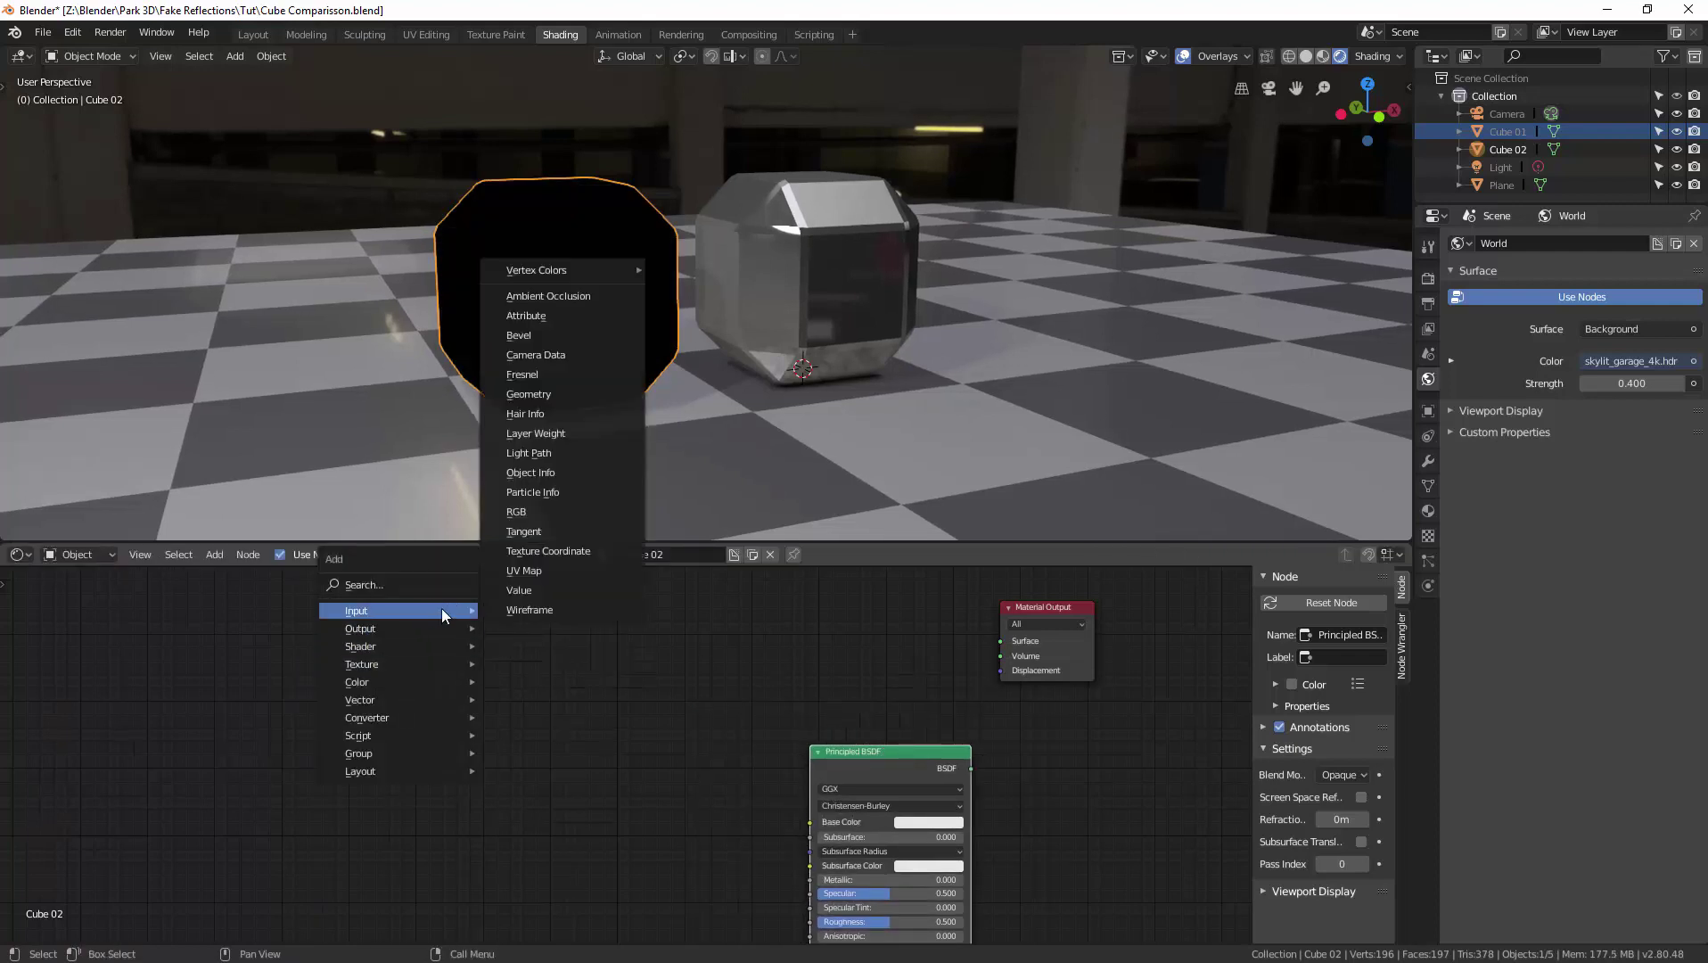
pyautogui.click(548, 551)
pyautogui.click(436, 658)
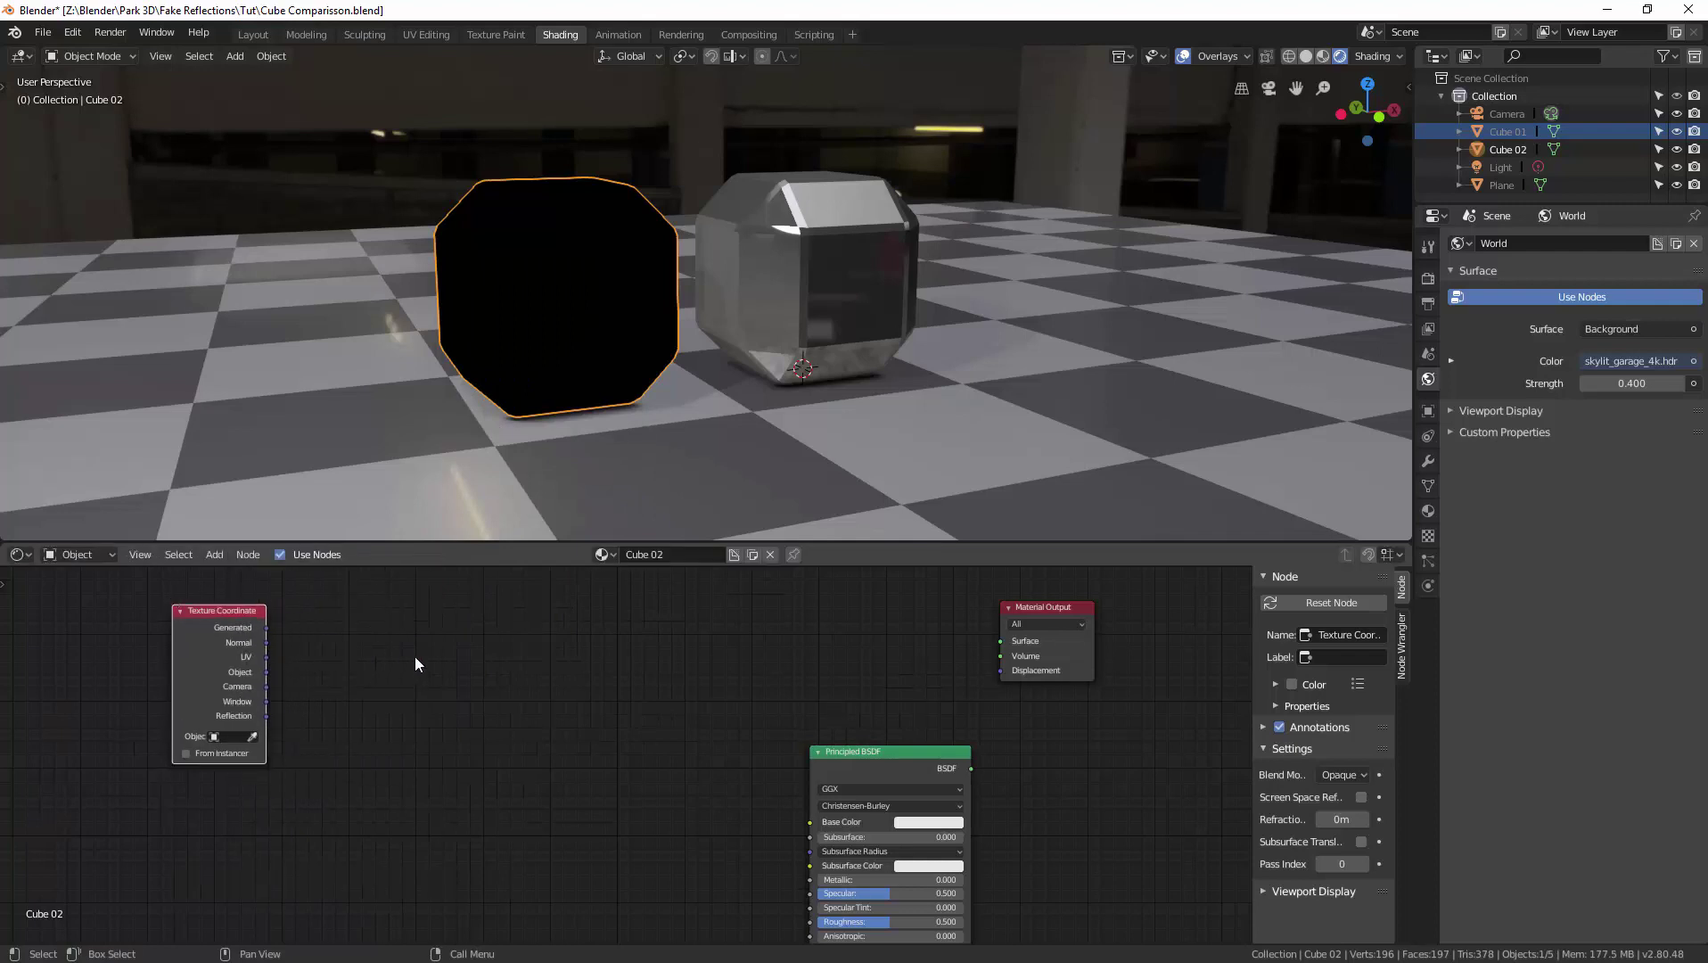
pyautogui.hotkey('shift', 'a')
pyautogui.moveTo(422, 751)
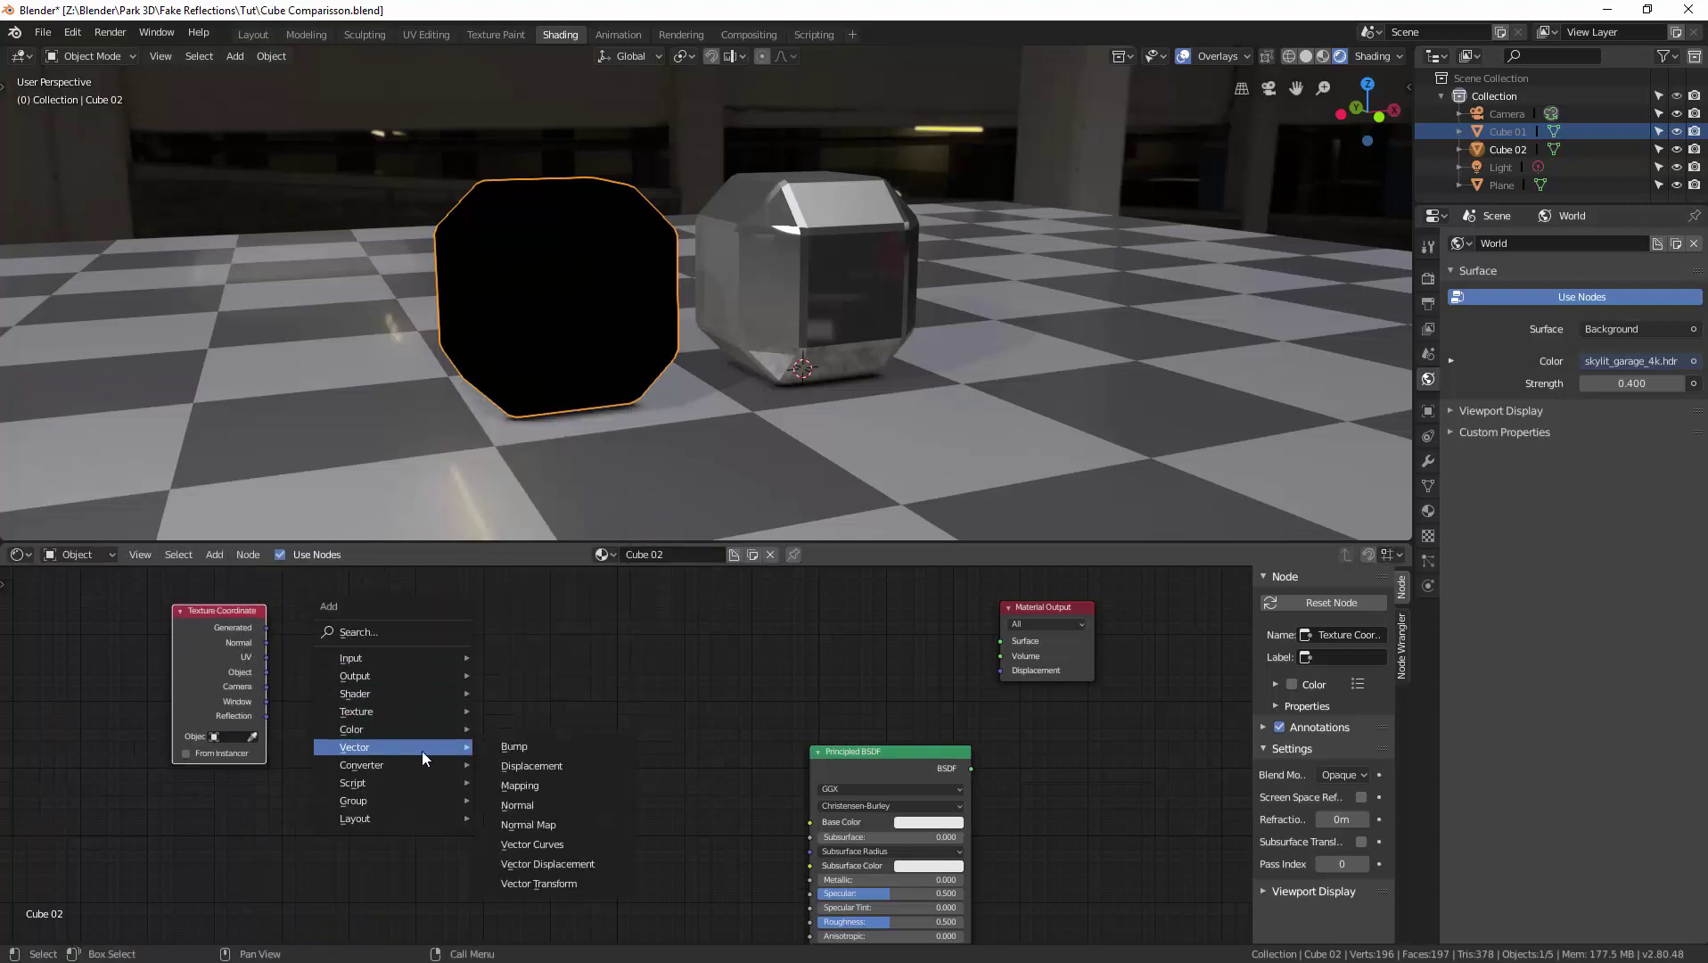
pyautogui.click(557, 786)
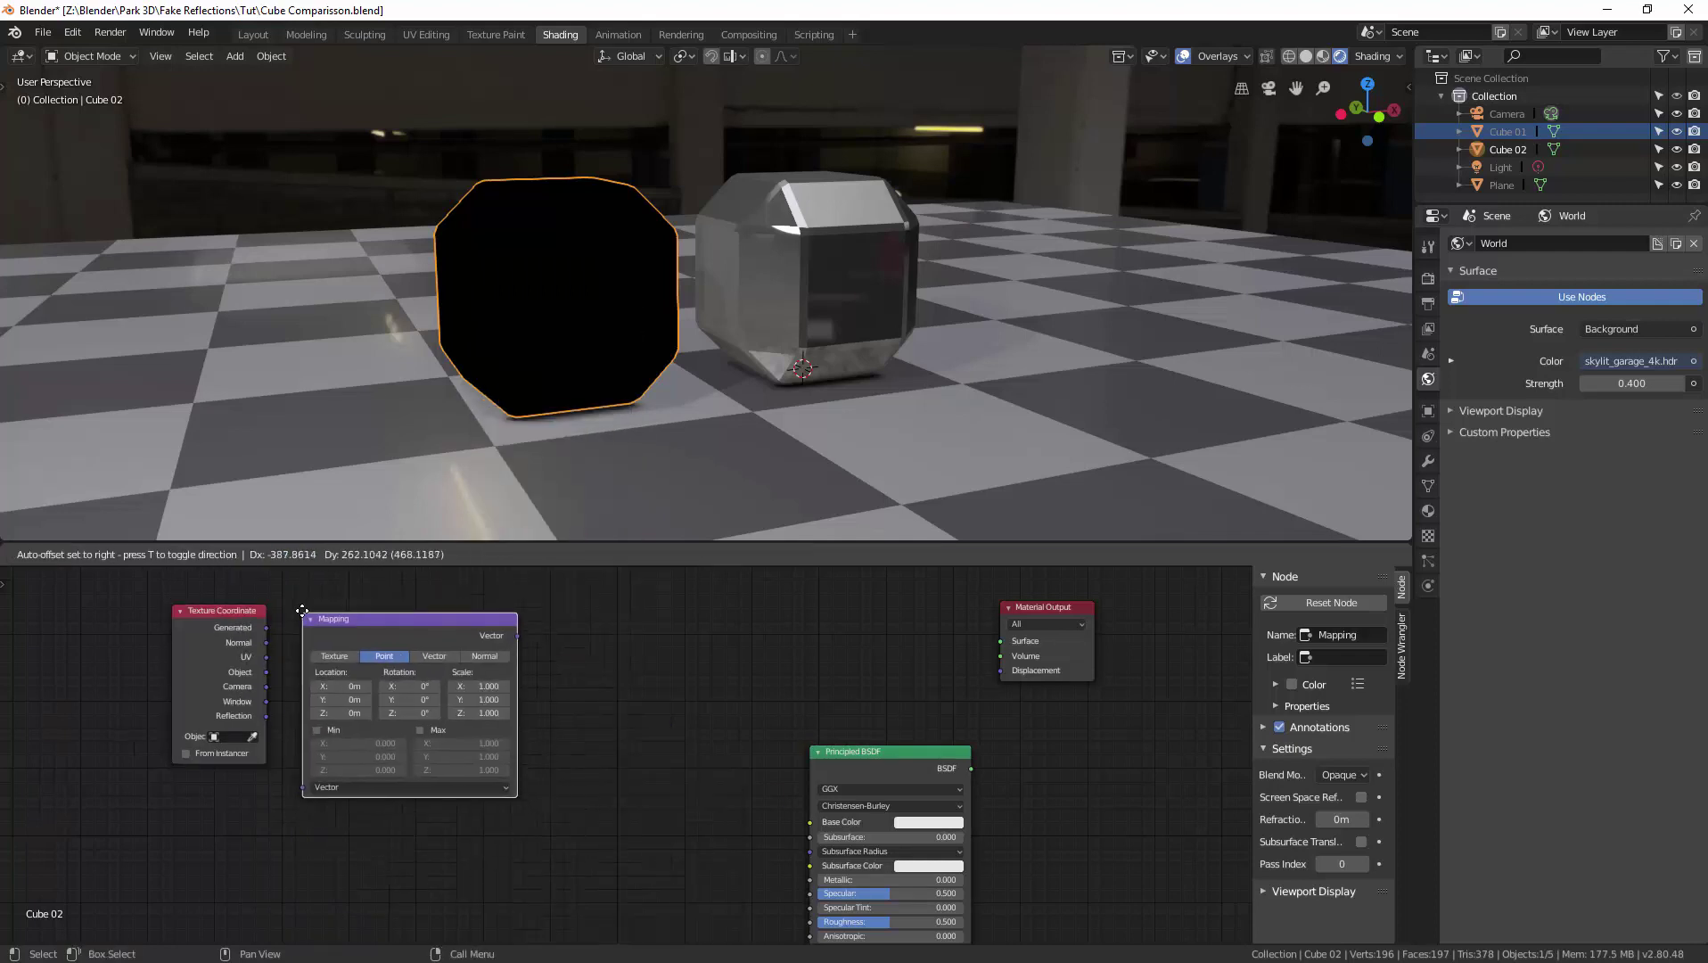
pyautogui.click(333, 612)
# Add an Environment Texture node and an Emission shader before the Material Output
pyautogui.hotkey('shift', 'a')
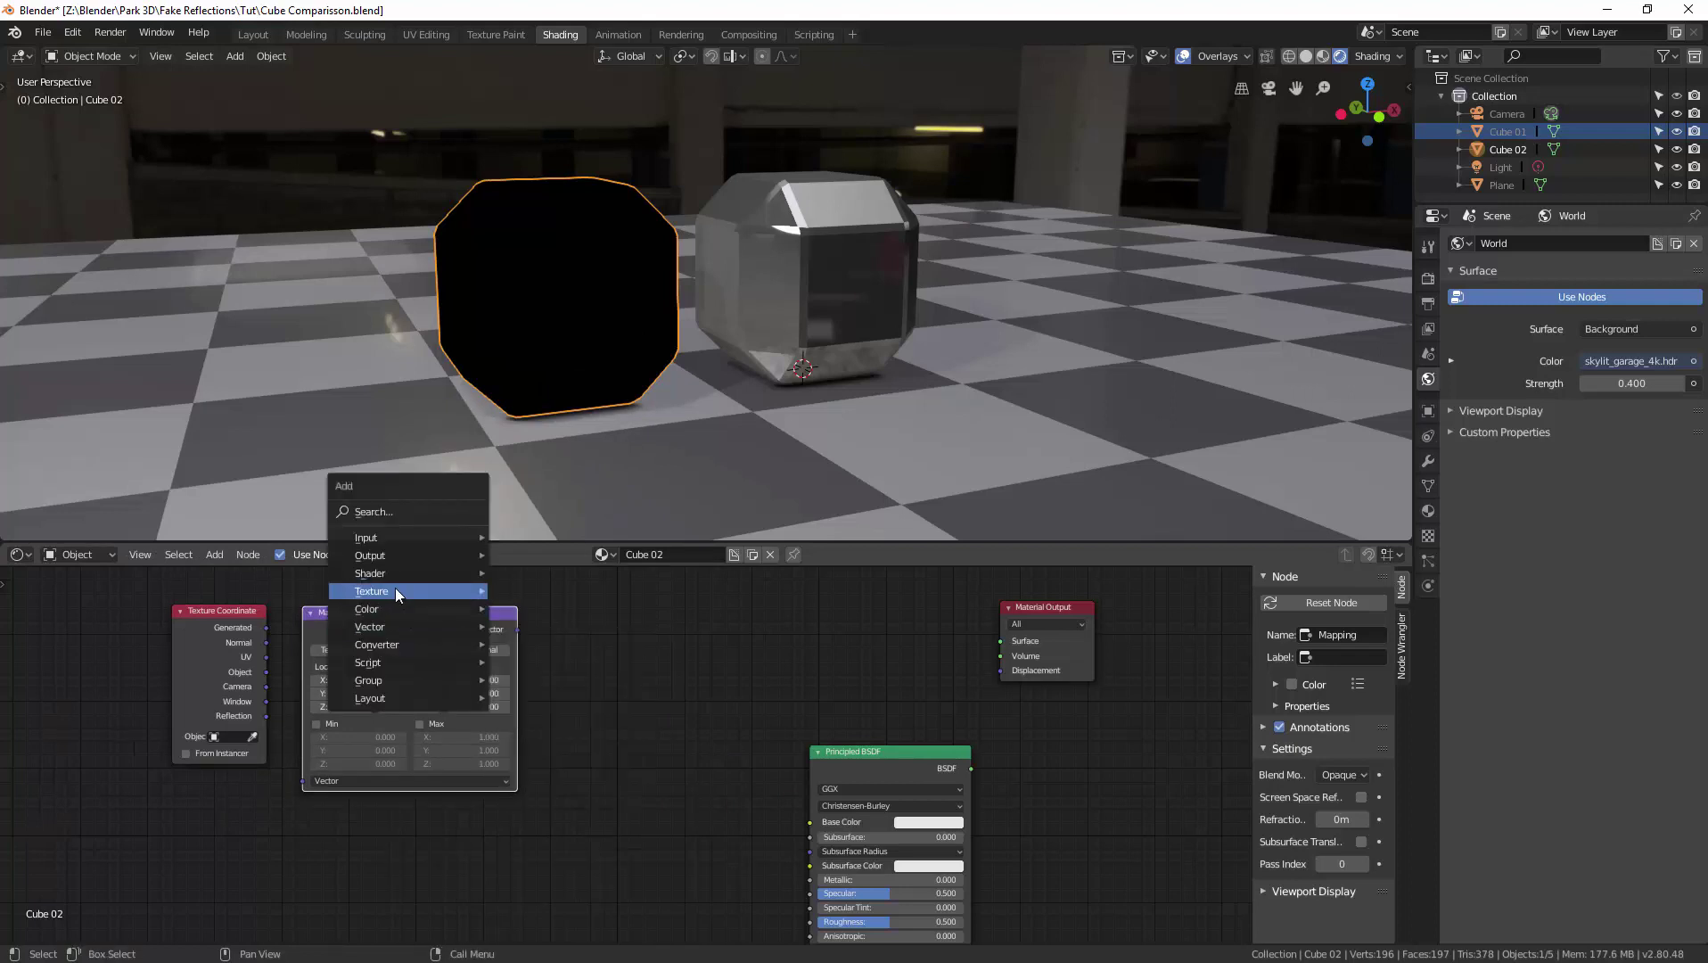
pyautogui.moveTo(395, 589)
pyautogui.click(582, 672)
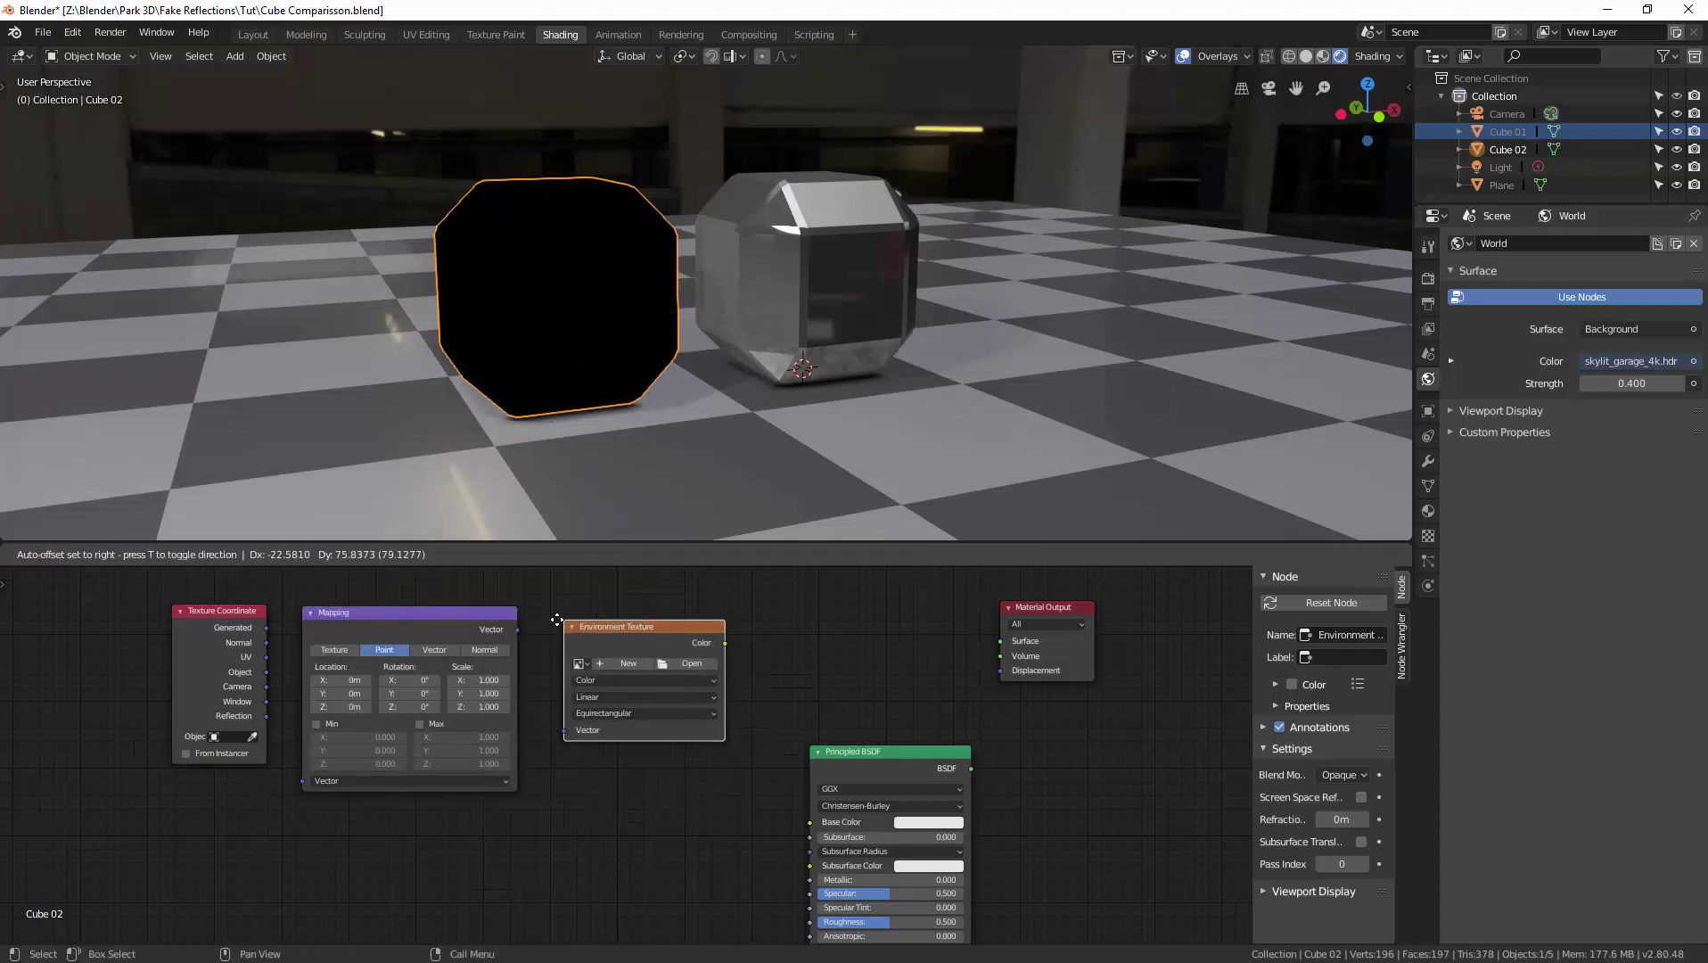
pyautogui.click(548, 657)
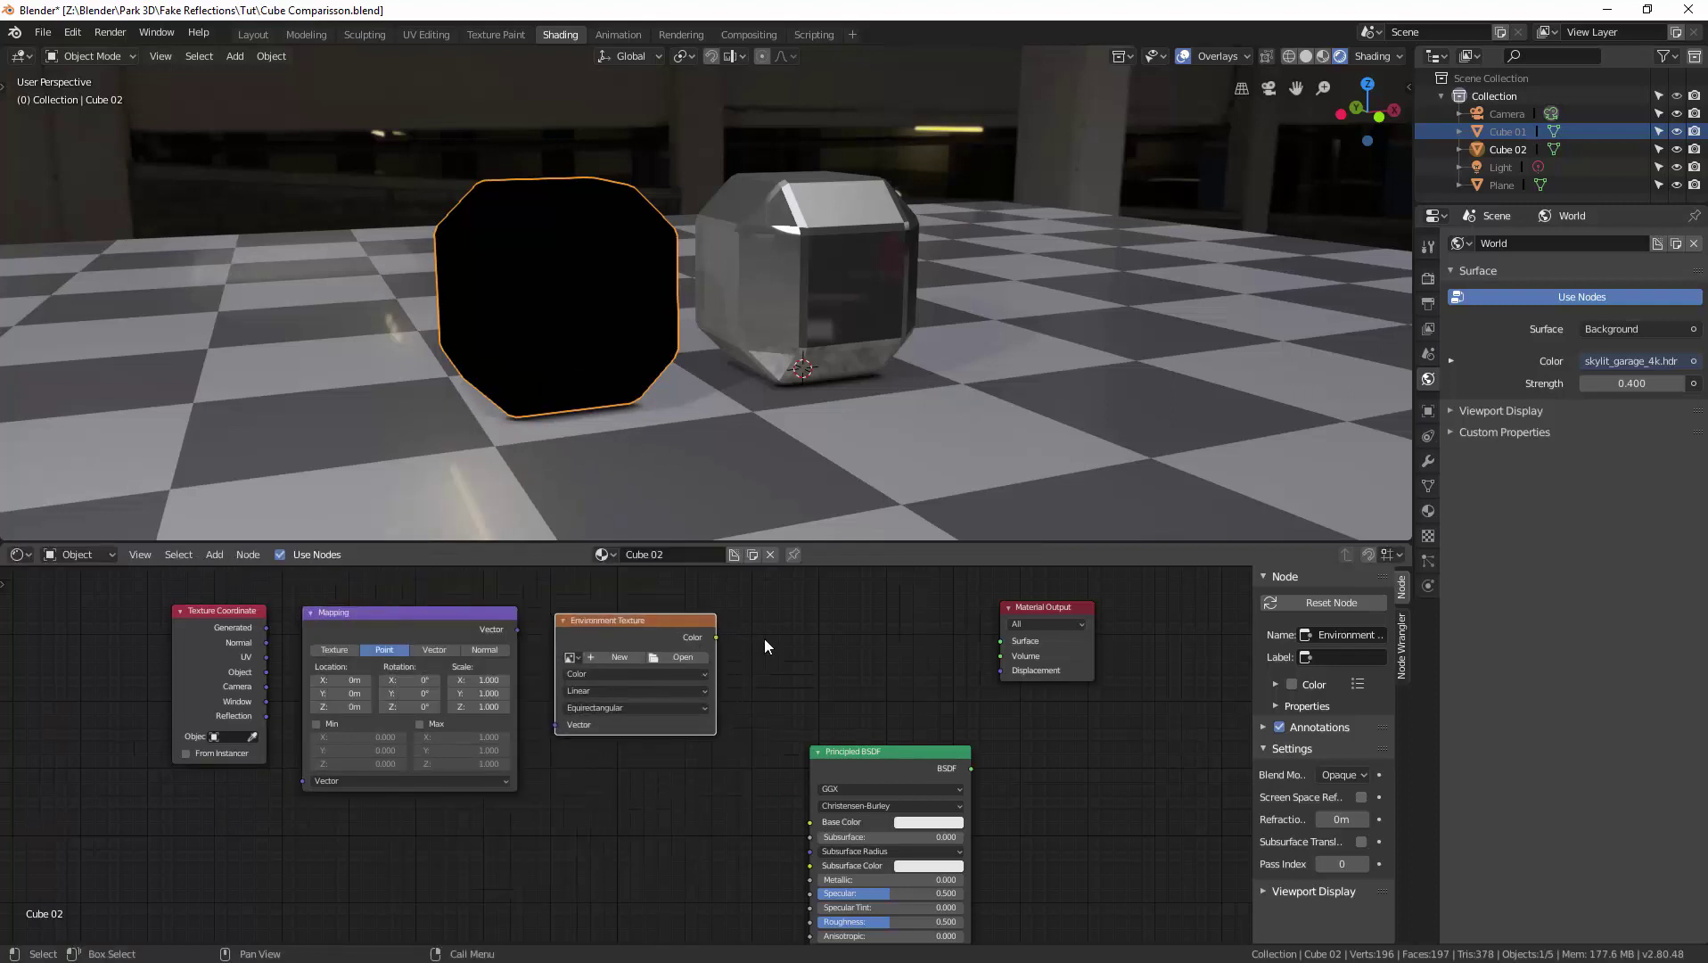
pyautogui.hotkey('shift', 'a')
pyautogui.moveTo(759, 639)
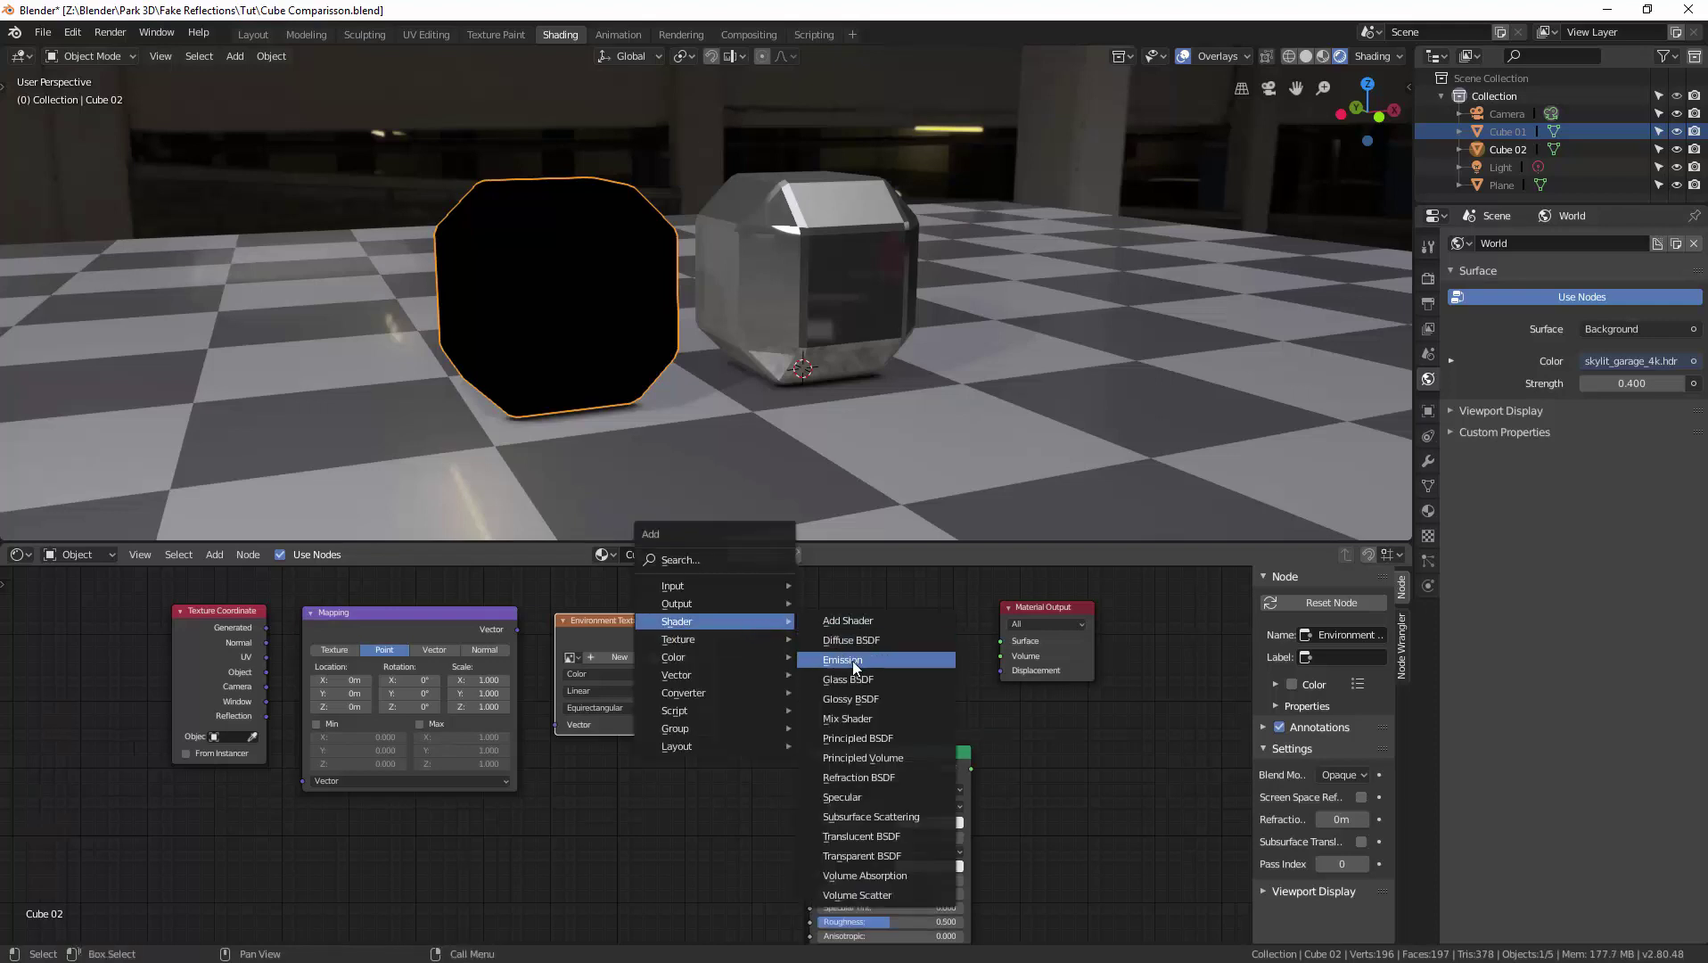
pyautogui.click(851, 661)
pyautogui.click(801, 612)
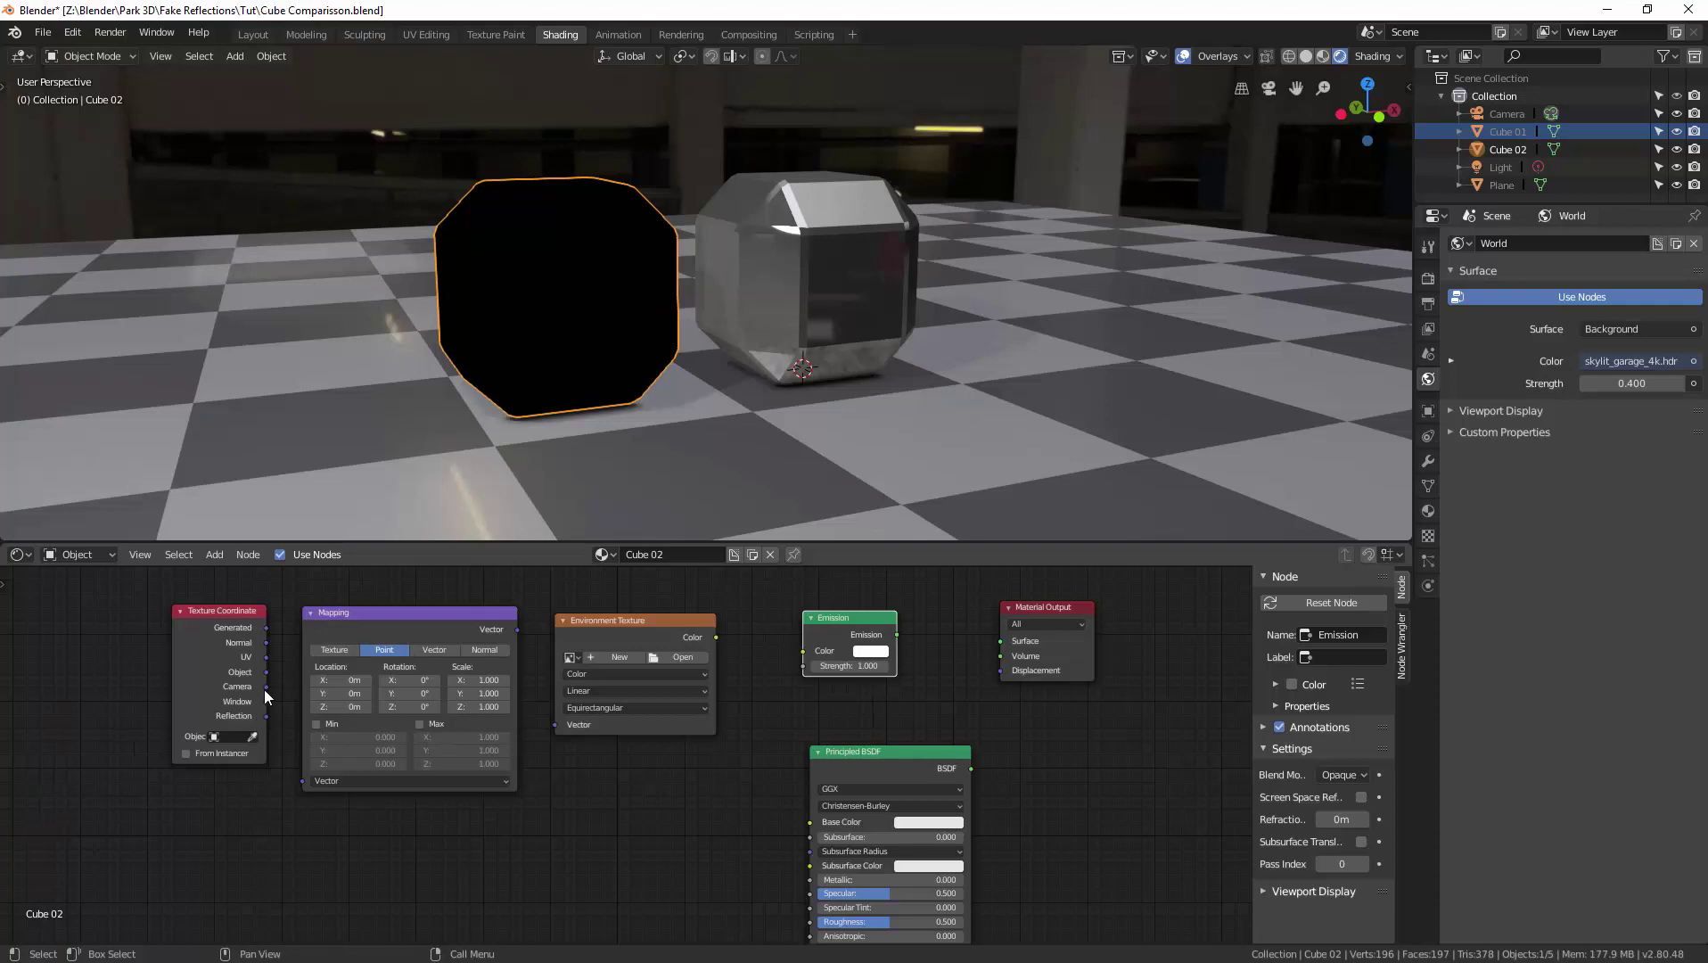
# Wire Reflection through Mapping into skylit_garage_4k.hdr, then Color to Emission and Emission to Surface
pyautogui.moveTo(266, 716); pyautogui.dragTo(272, 725)
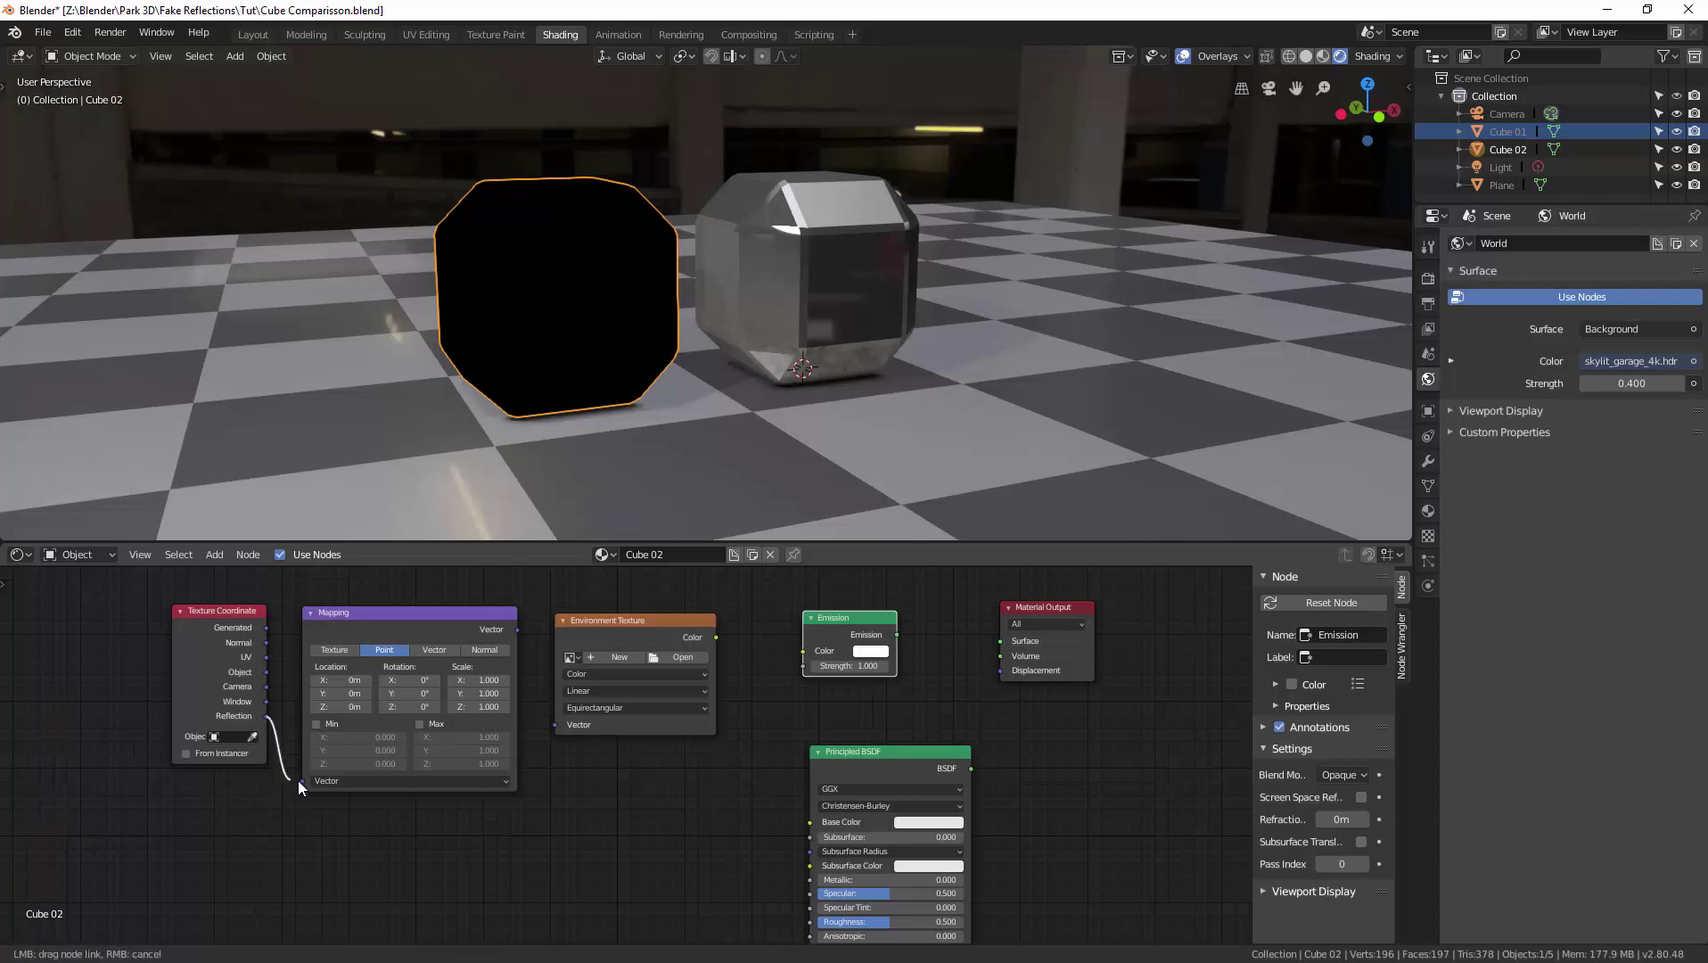
pyautogui.moveTo(301, 780); pyautogui.dragTo(303, 781)
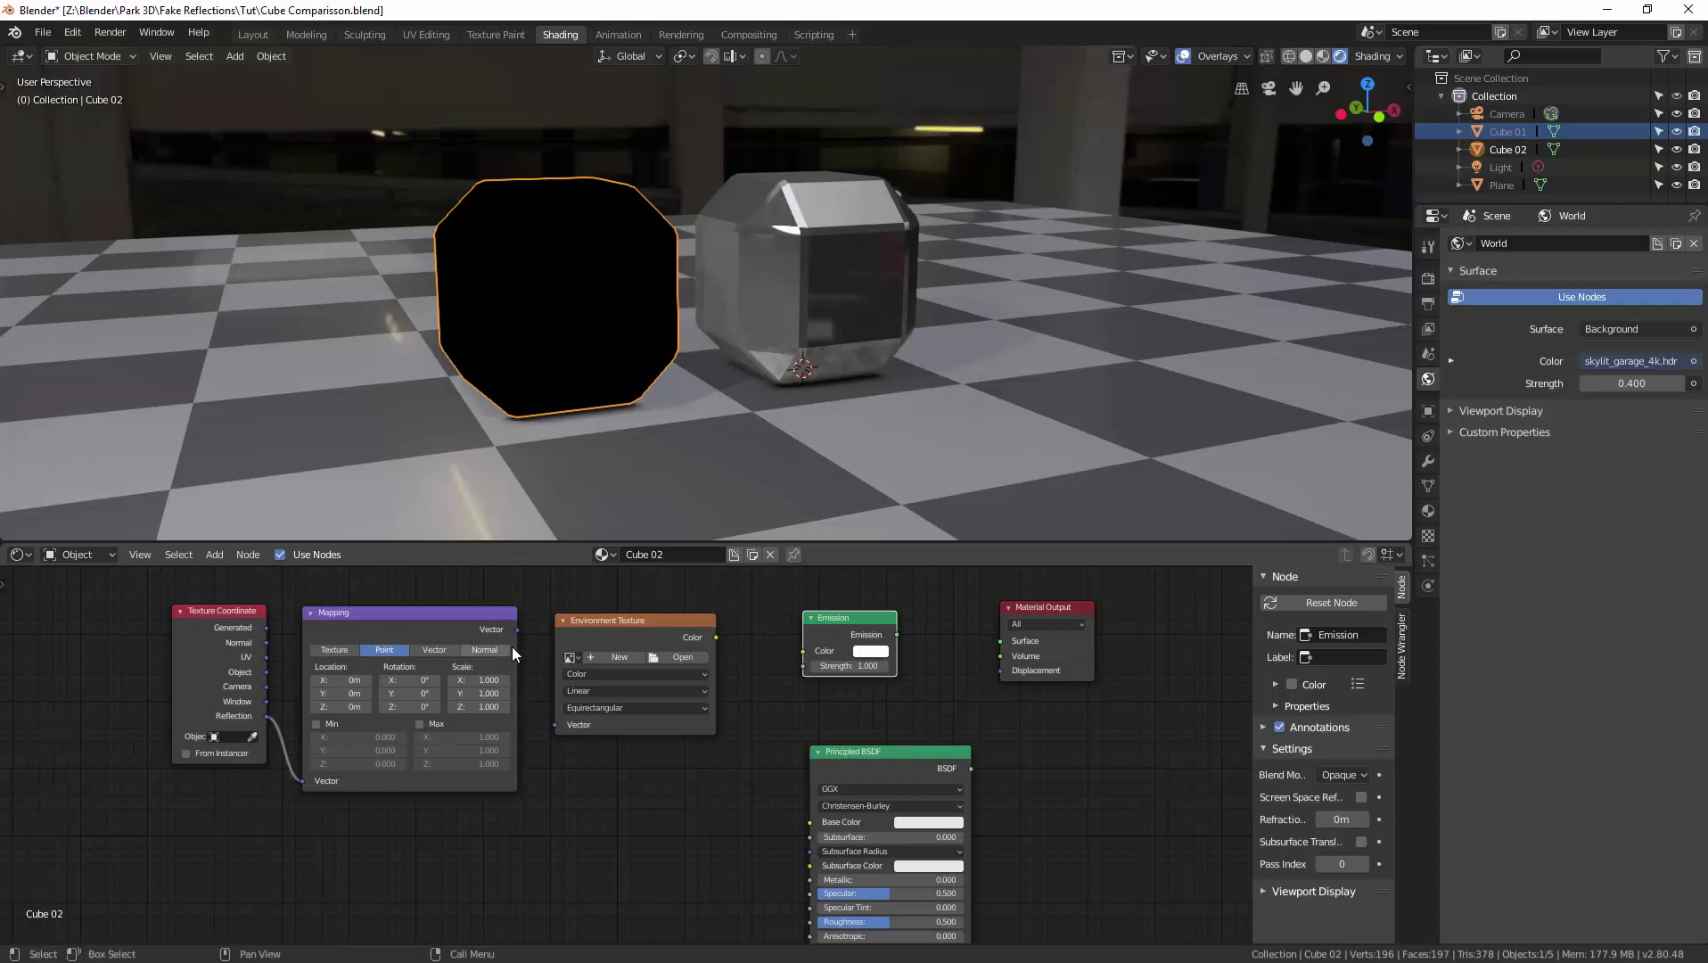
pyautogui.moveTo(516, 643); pyautogui.dragTo(558, 723)
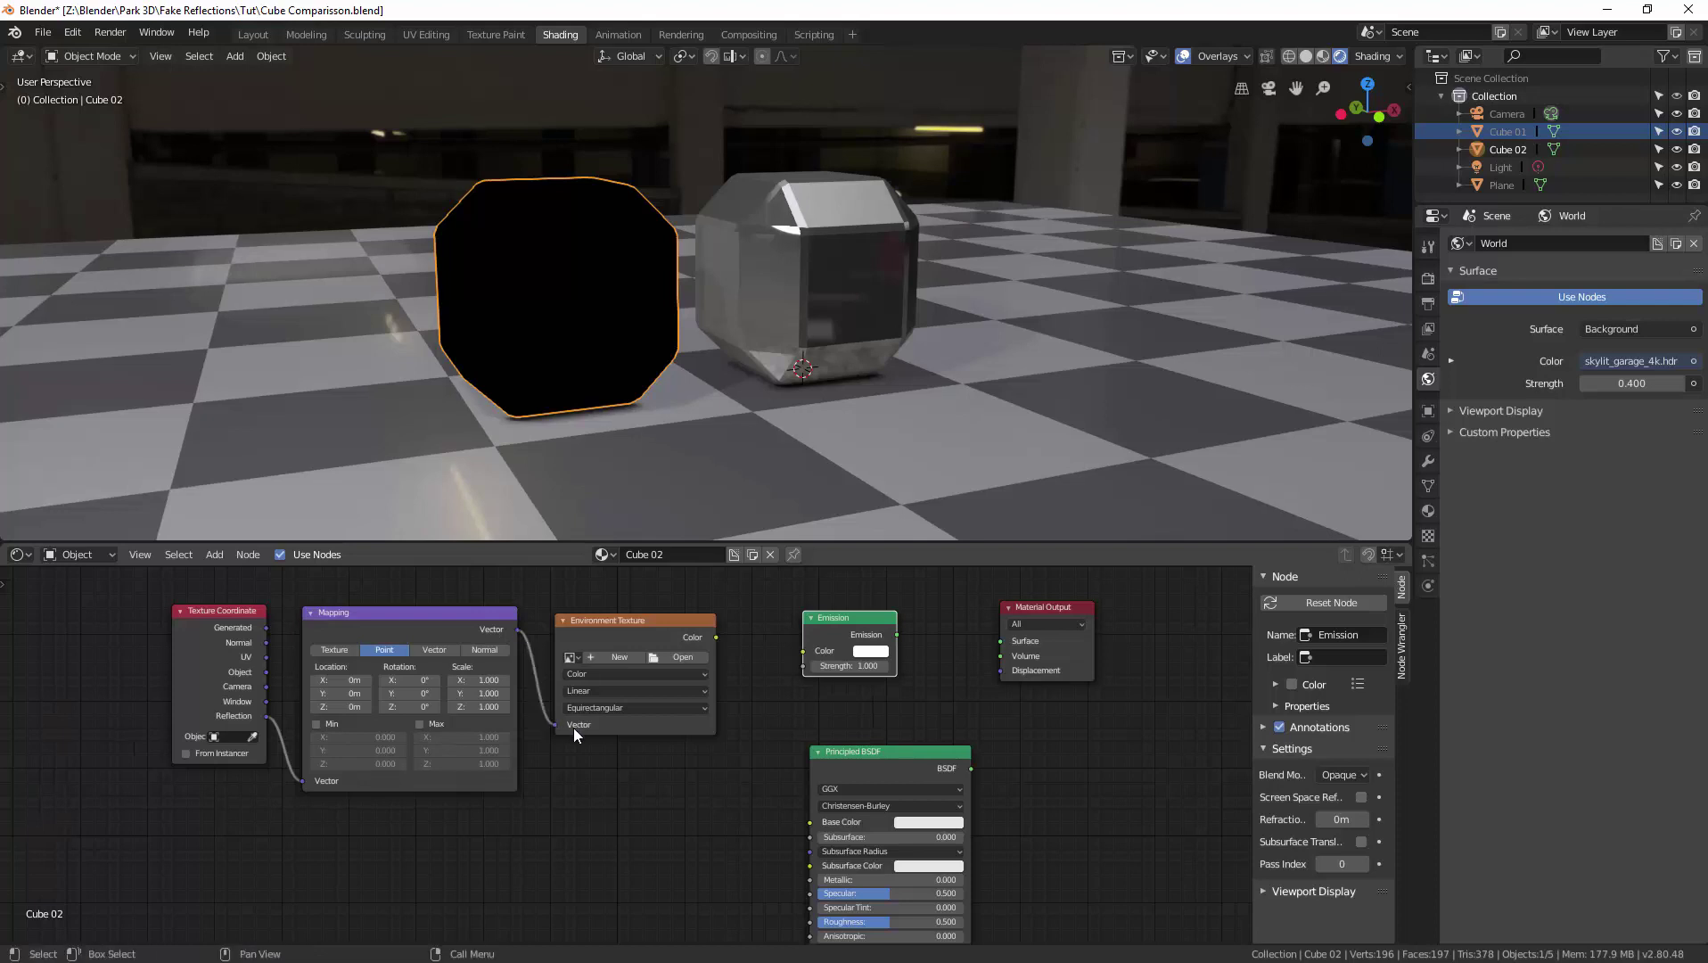
pyautogui.click(575, 661)
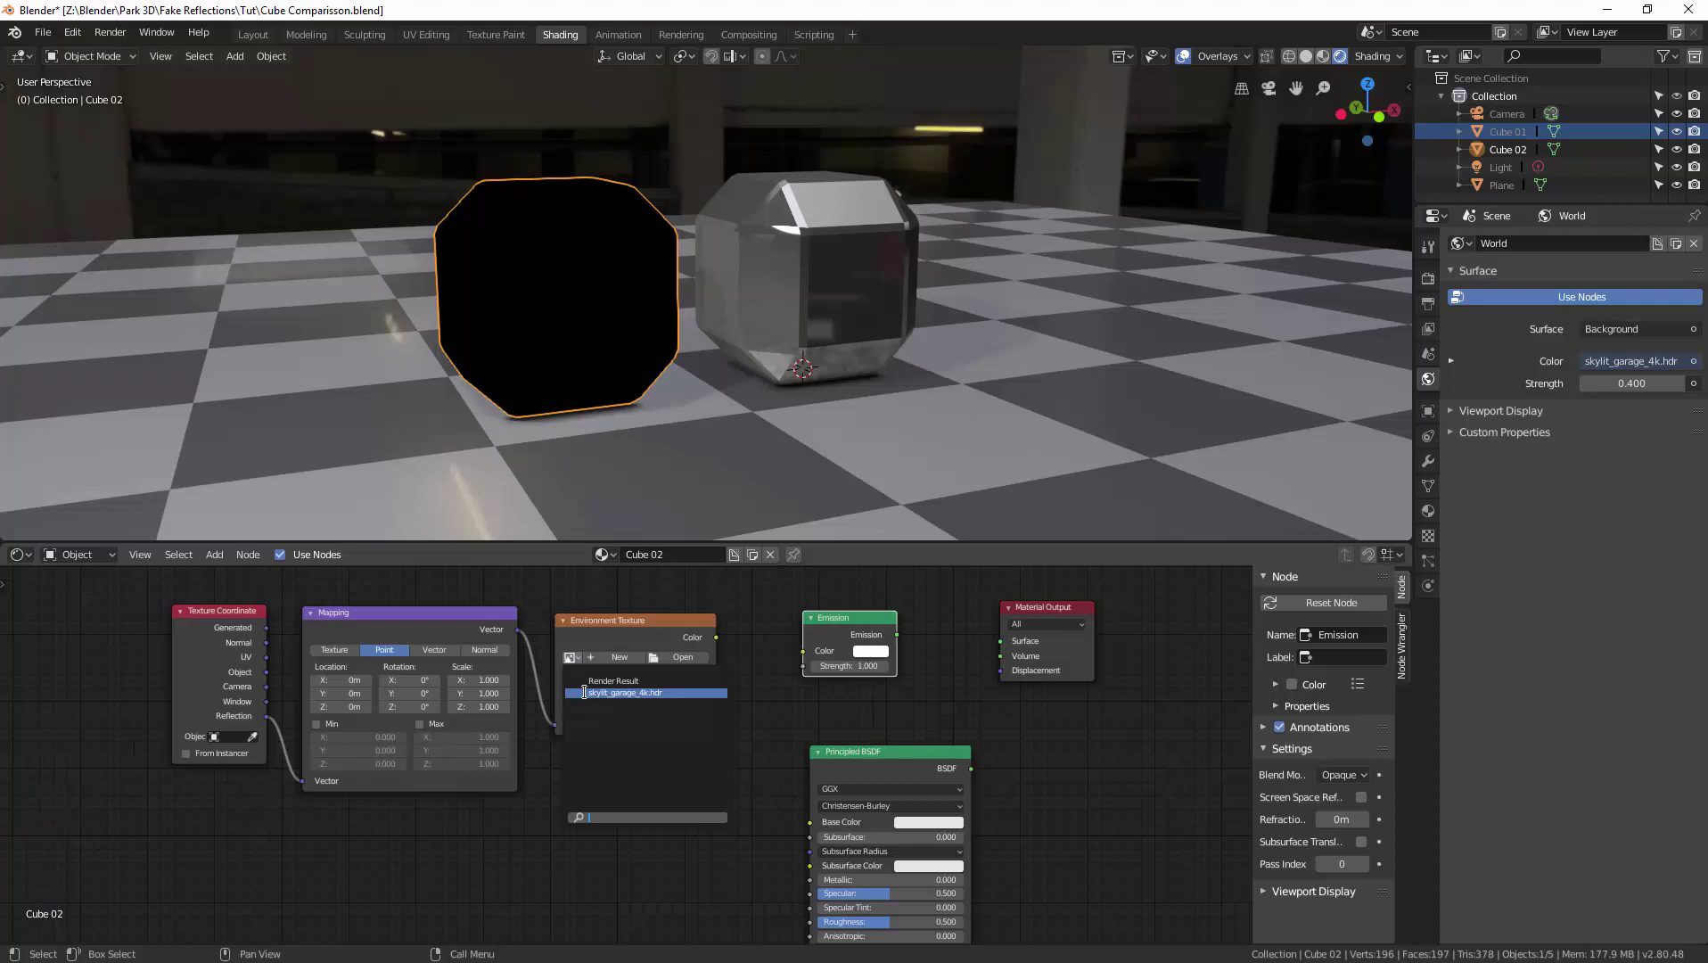
pyautogui.click(585, 692)
pyautogui.moveTo(714, 636); pyautogui.dragTo(1001, 641)
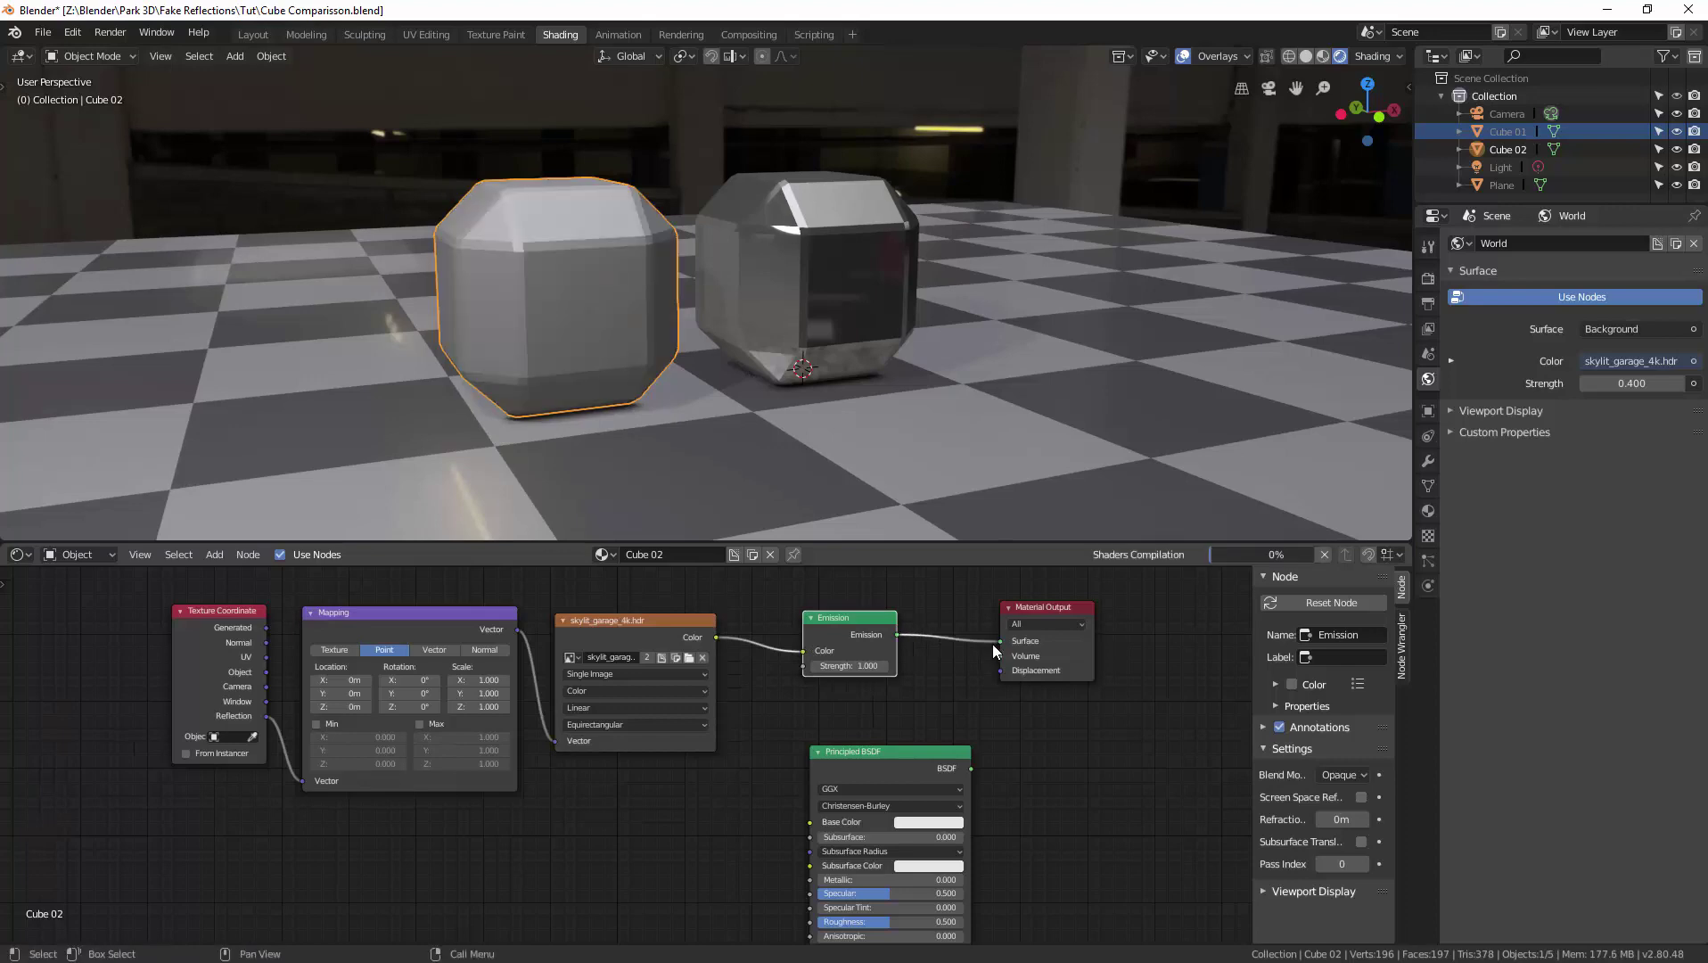
pyautogui.moveTo(636, 387); pyautogui.dragTo(655, 346, button='middle')
# Set the Mapping node's Z rotation to 15.5° and nudge the HDR texture node slightly
pyautogui.scroll(-2, 837, 323)
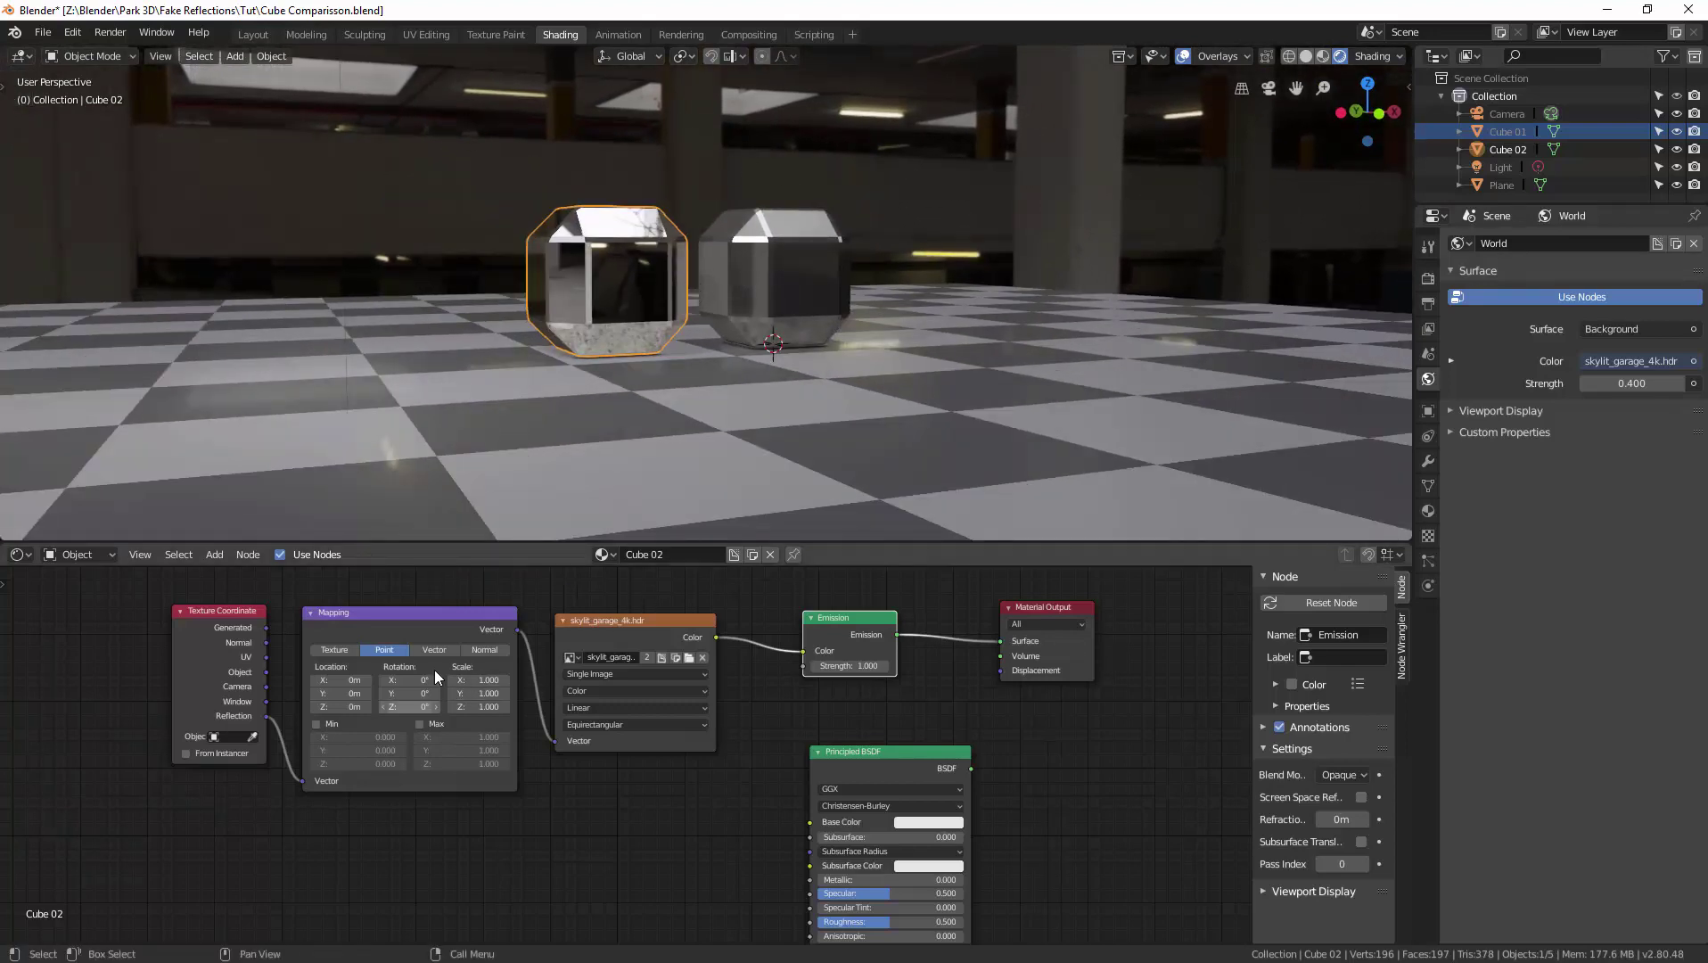
pyautogui.moveTo(410, 708); pyautogui.dragTo(499, 708)
pyautogui.moveTo(643, 339); pyautogui.dragTo(650, 290, button='middle')
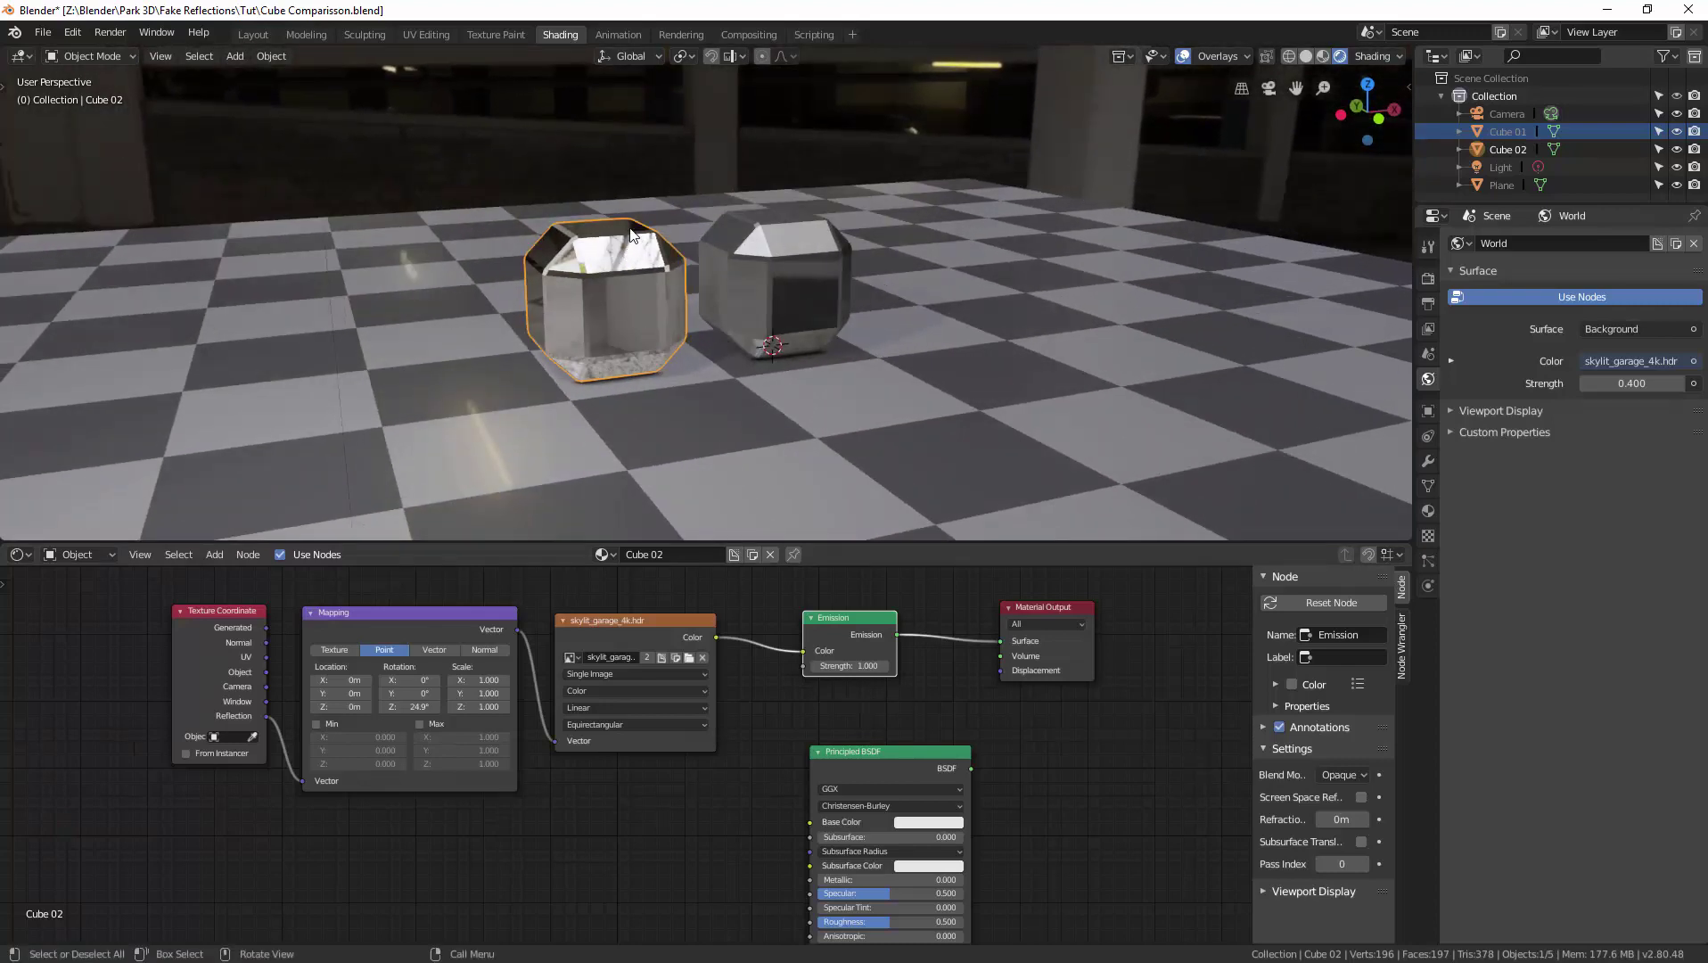
pyautogui.moveTo(410, 705); pyautogui.dragTo(385, 706)
pyautogui.moveTo(710, 386); pyautogui.dragTo(731, 352, button='middle')
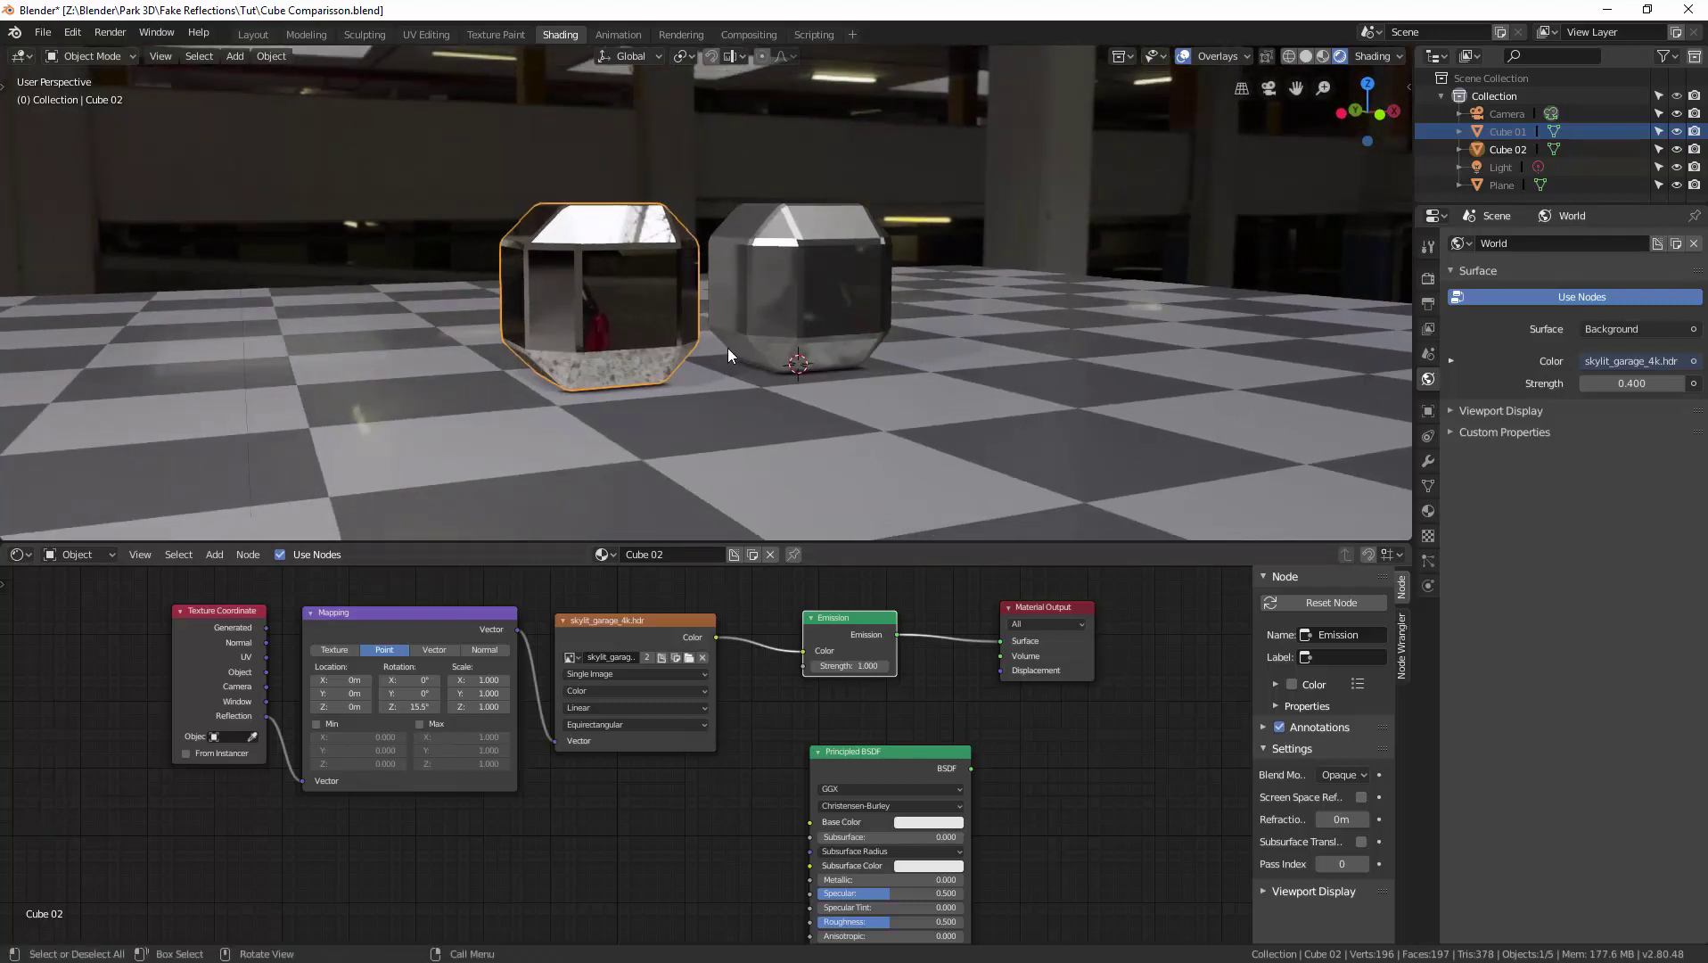
pyautogui.click(627, 621)
pyautogui.moveTo(626, 616); pyautogui.dragTo(637, 605)
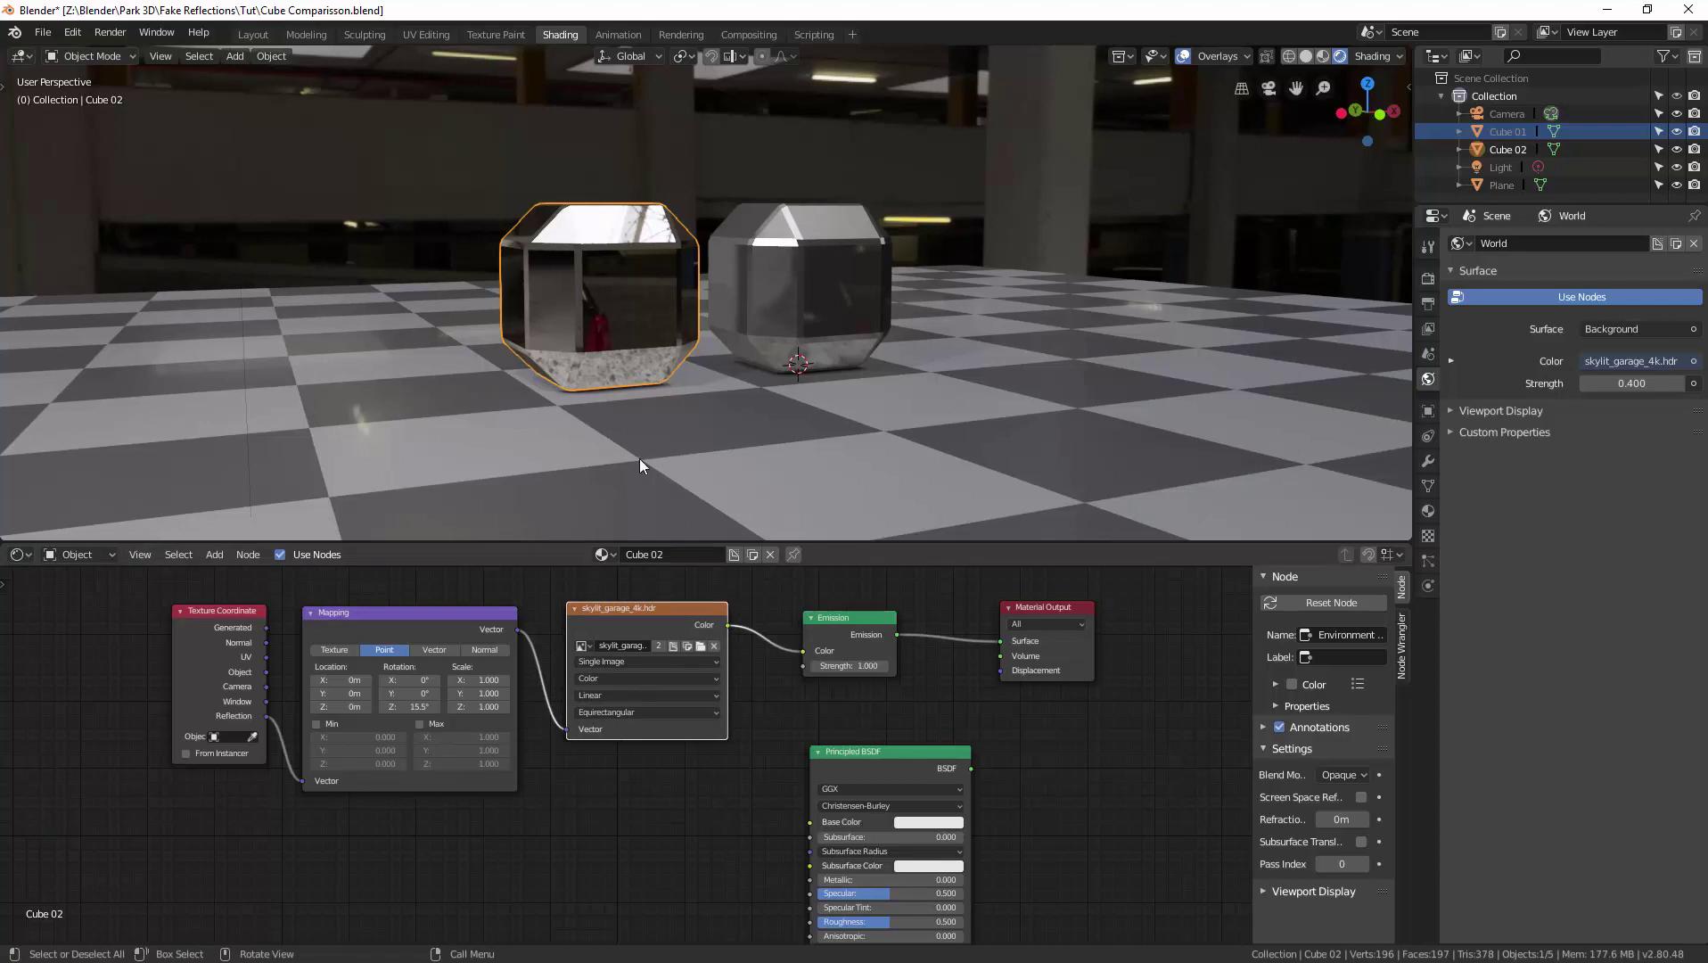
# Preview skylit_garage_4k.hdr in UV Editing, then return to Shading and zoom in on the cubes
pyautogui.click(445, 34)
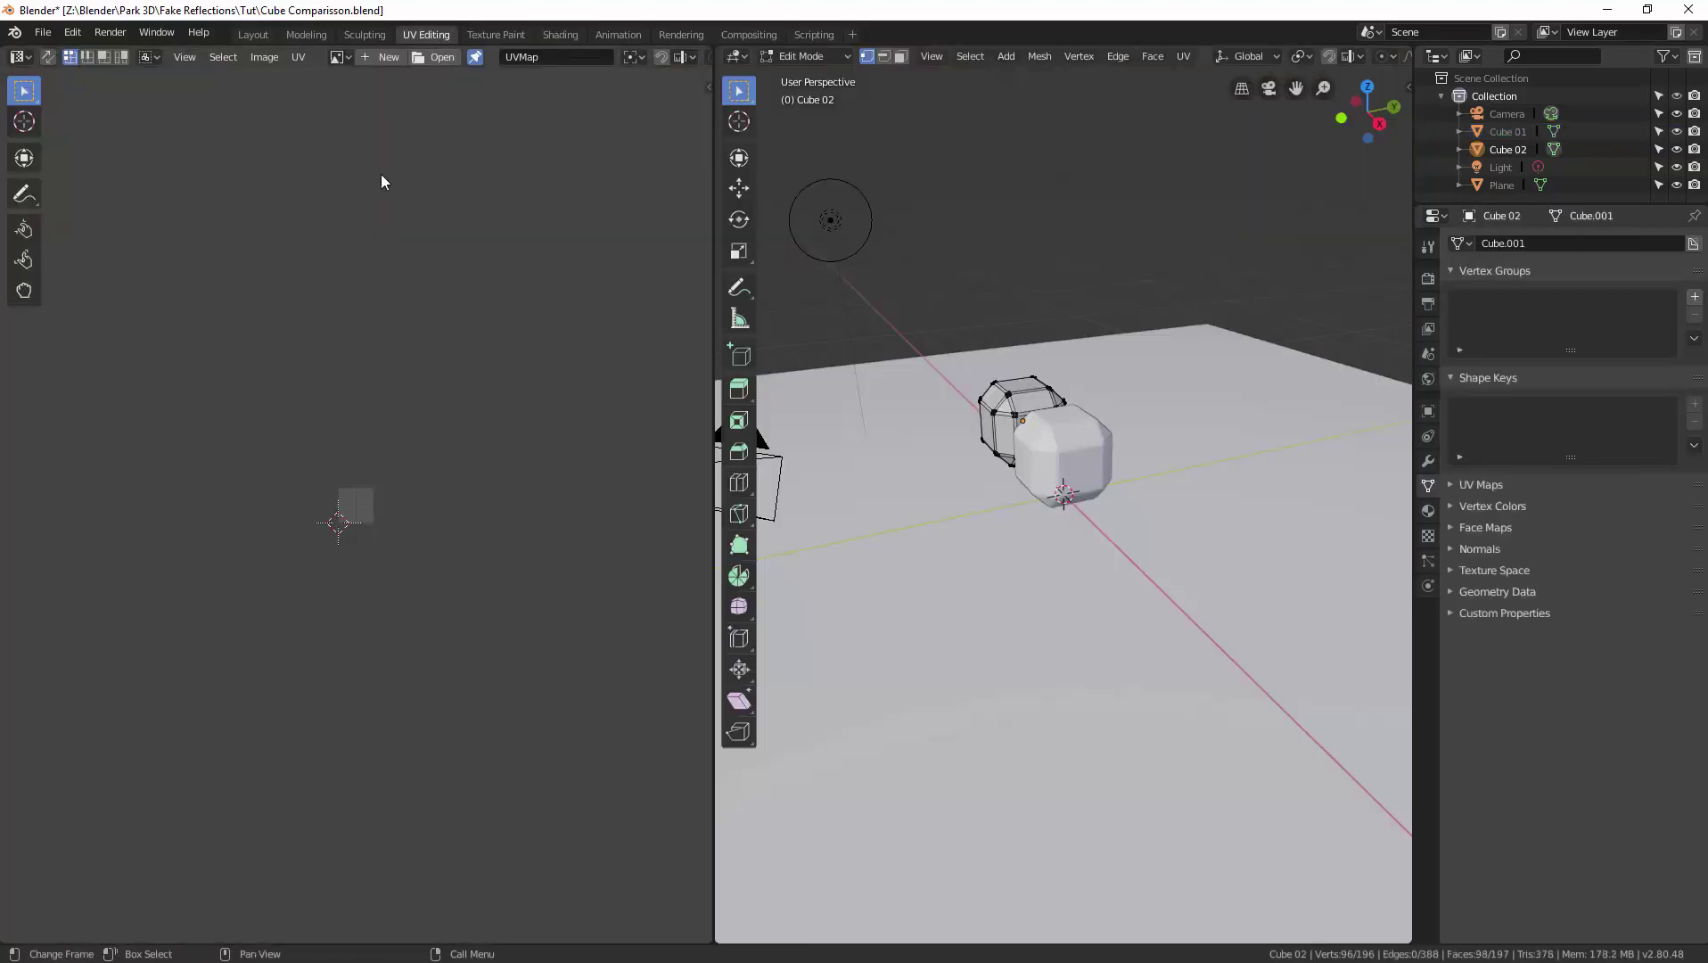
pyautogui.click(339, 57)
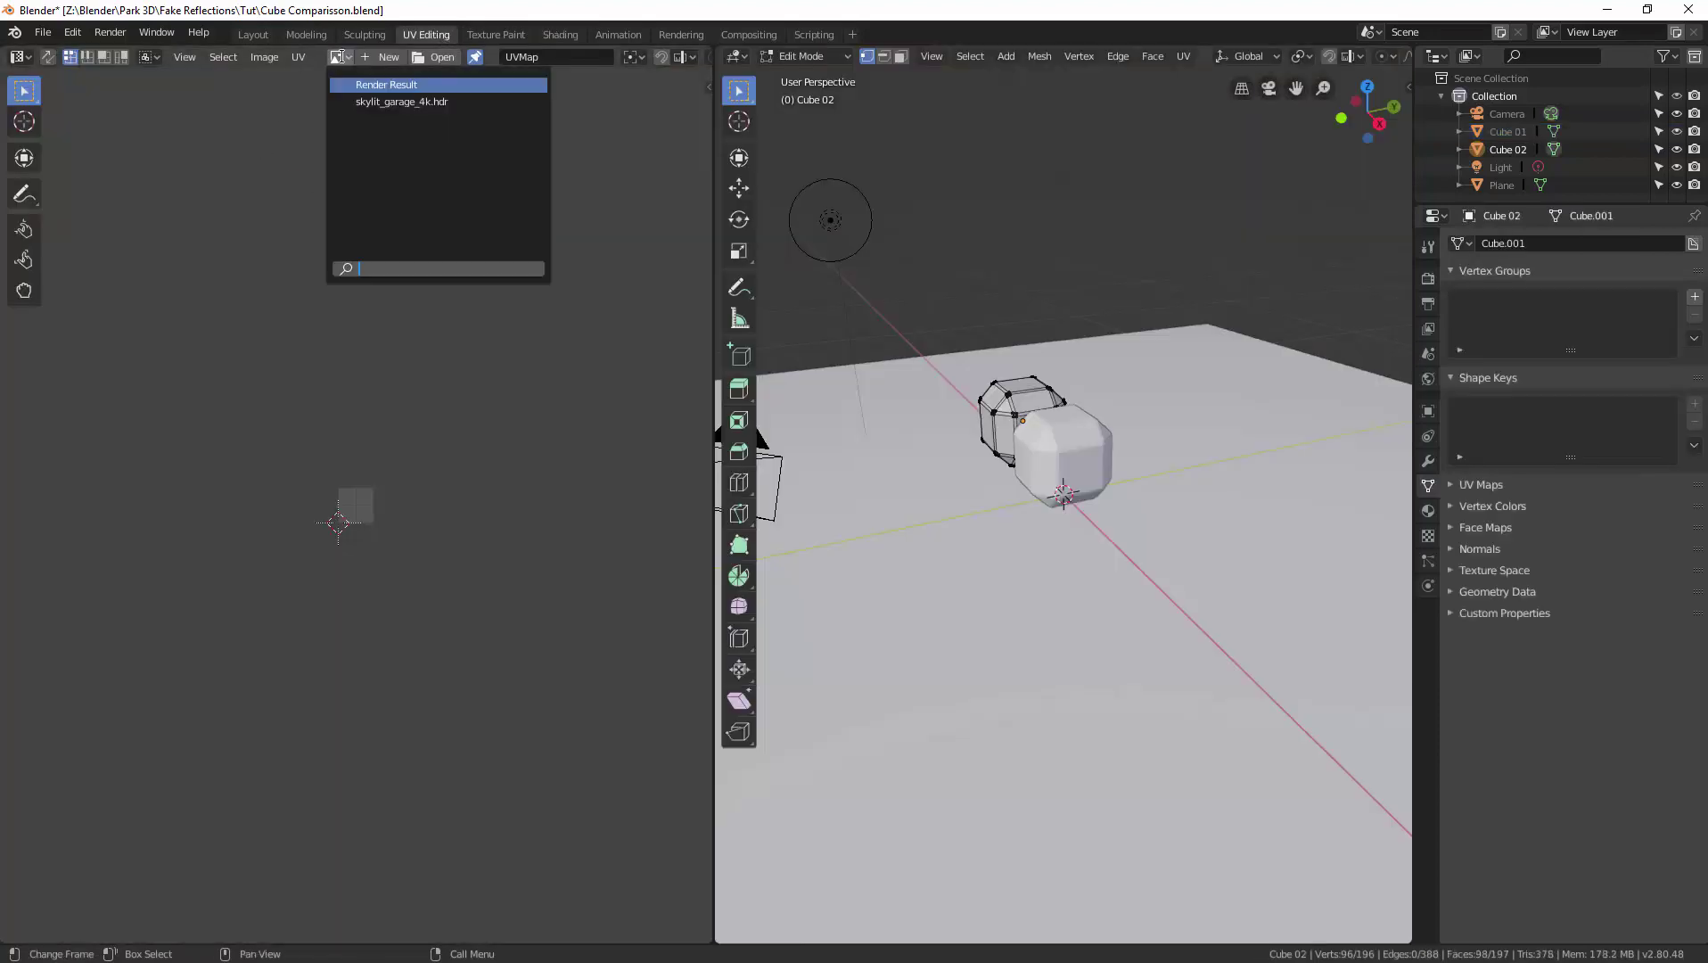
pyautogui.click(358, 102)
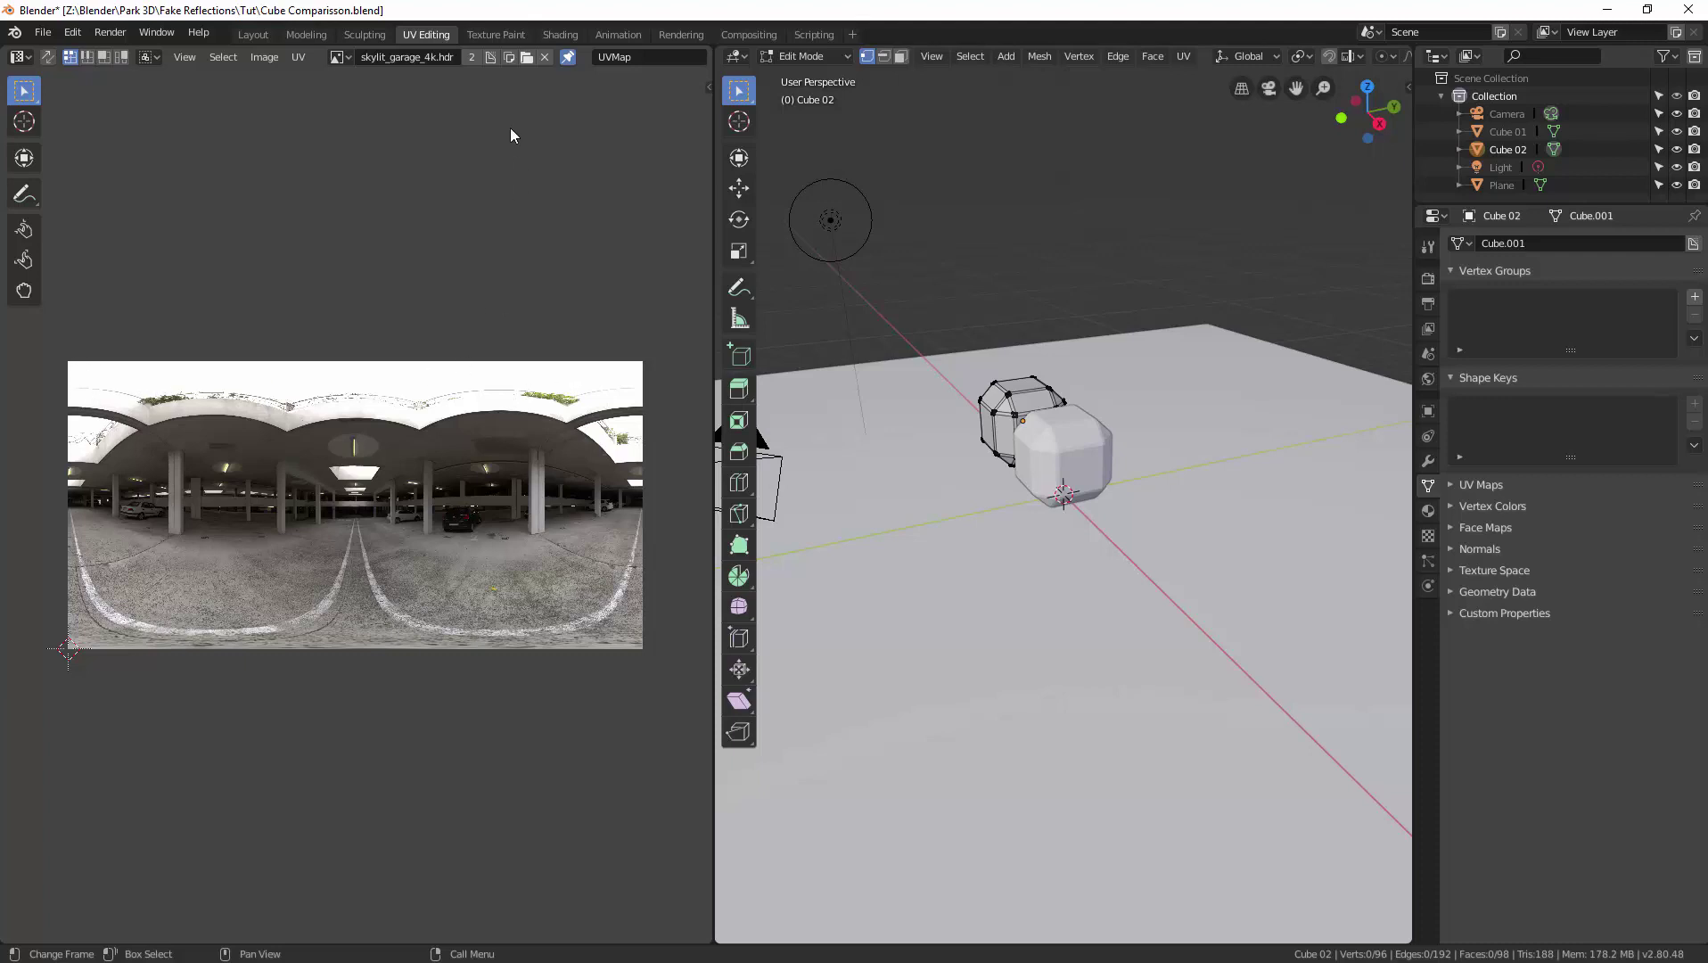
pyautogui.click(560, 33)
pyautogui.scroll(5, 851, 307)
pyautogui.scroll(-5, 851, 303)
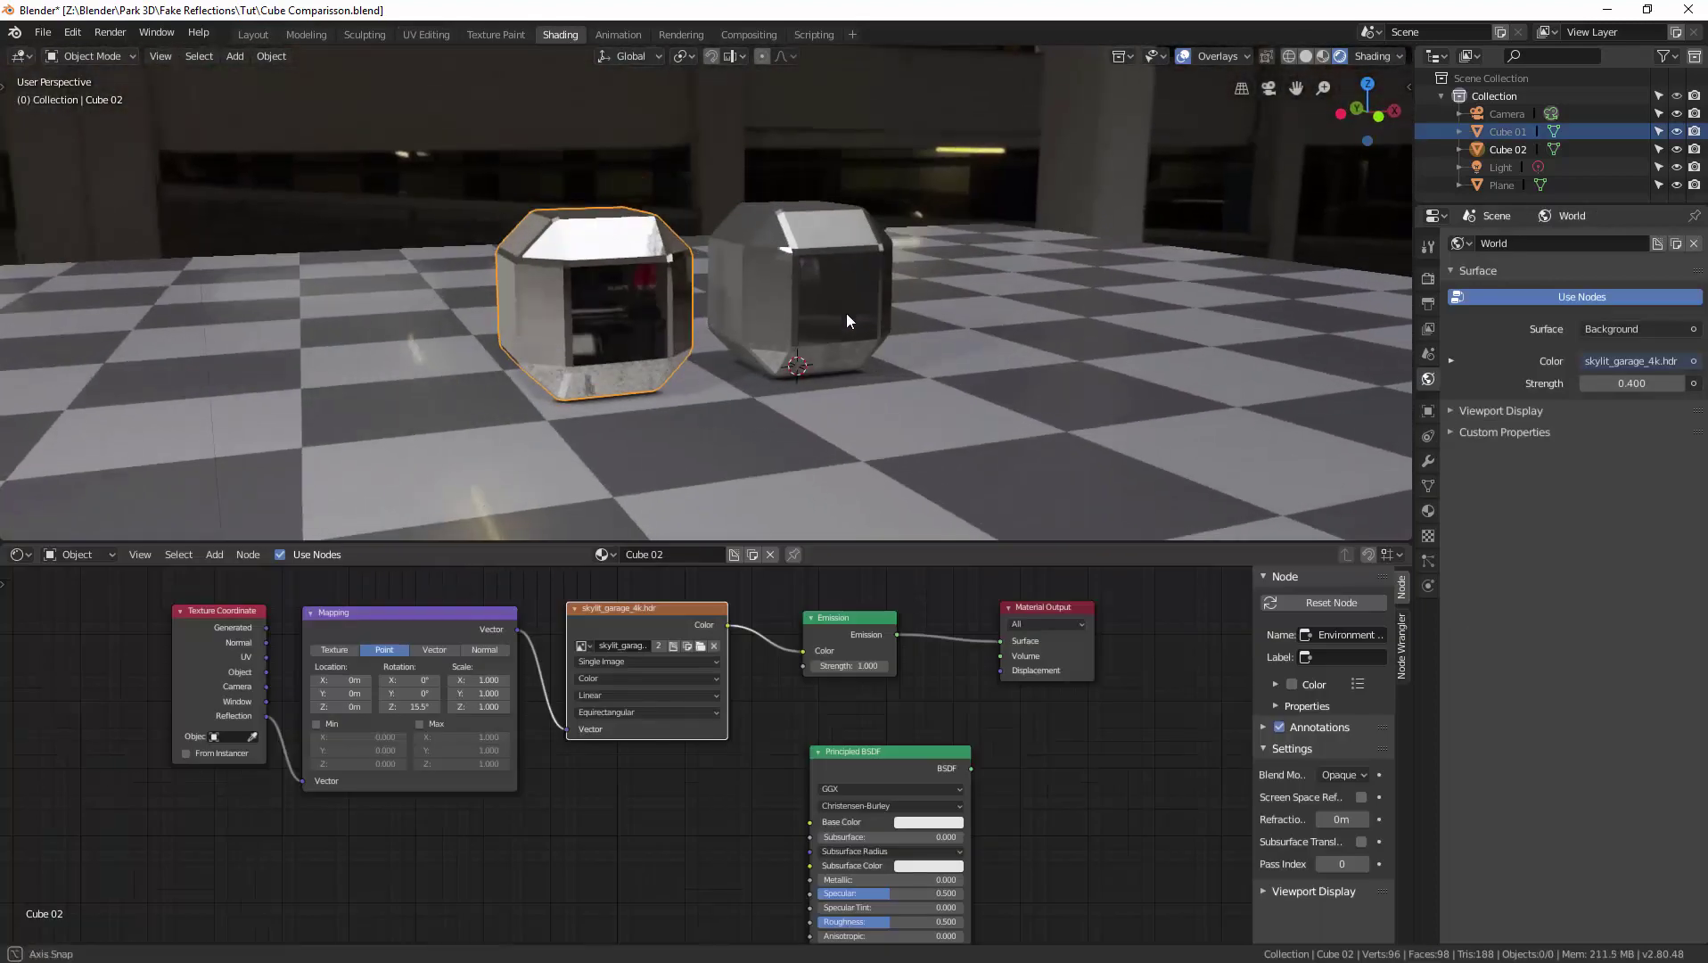
pyautogui.scroll(-6, 851, 301)
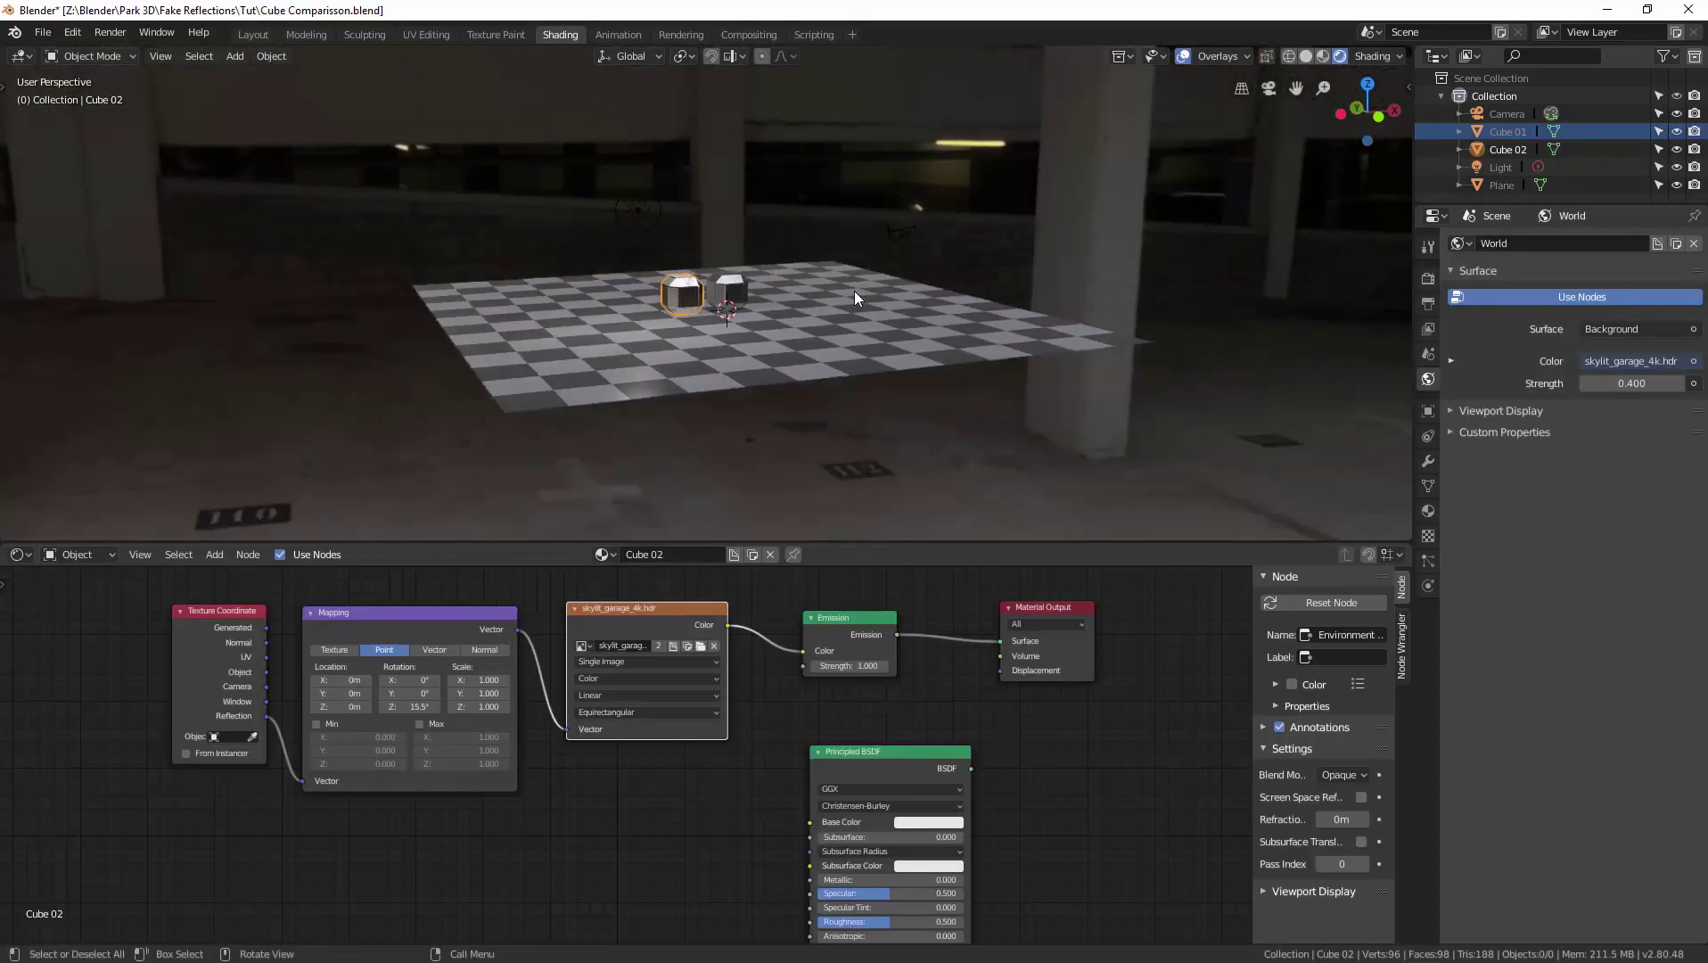
pyautogui.moveTo(857, 288); pyautogui.dragTo(807, 306, button='middle')
pyautogui.scroll(3, 808, 308)
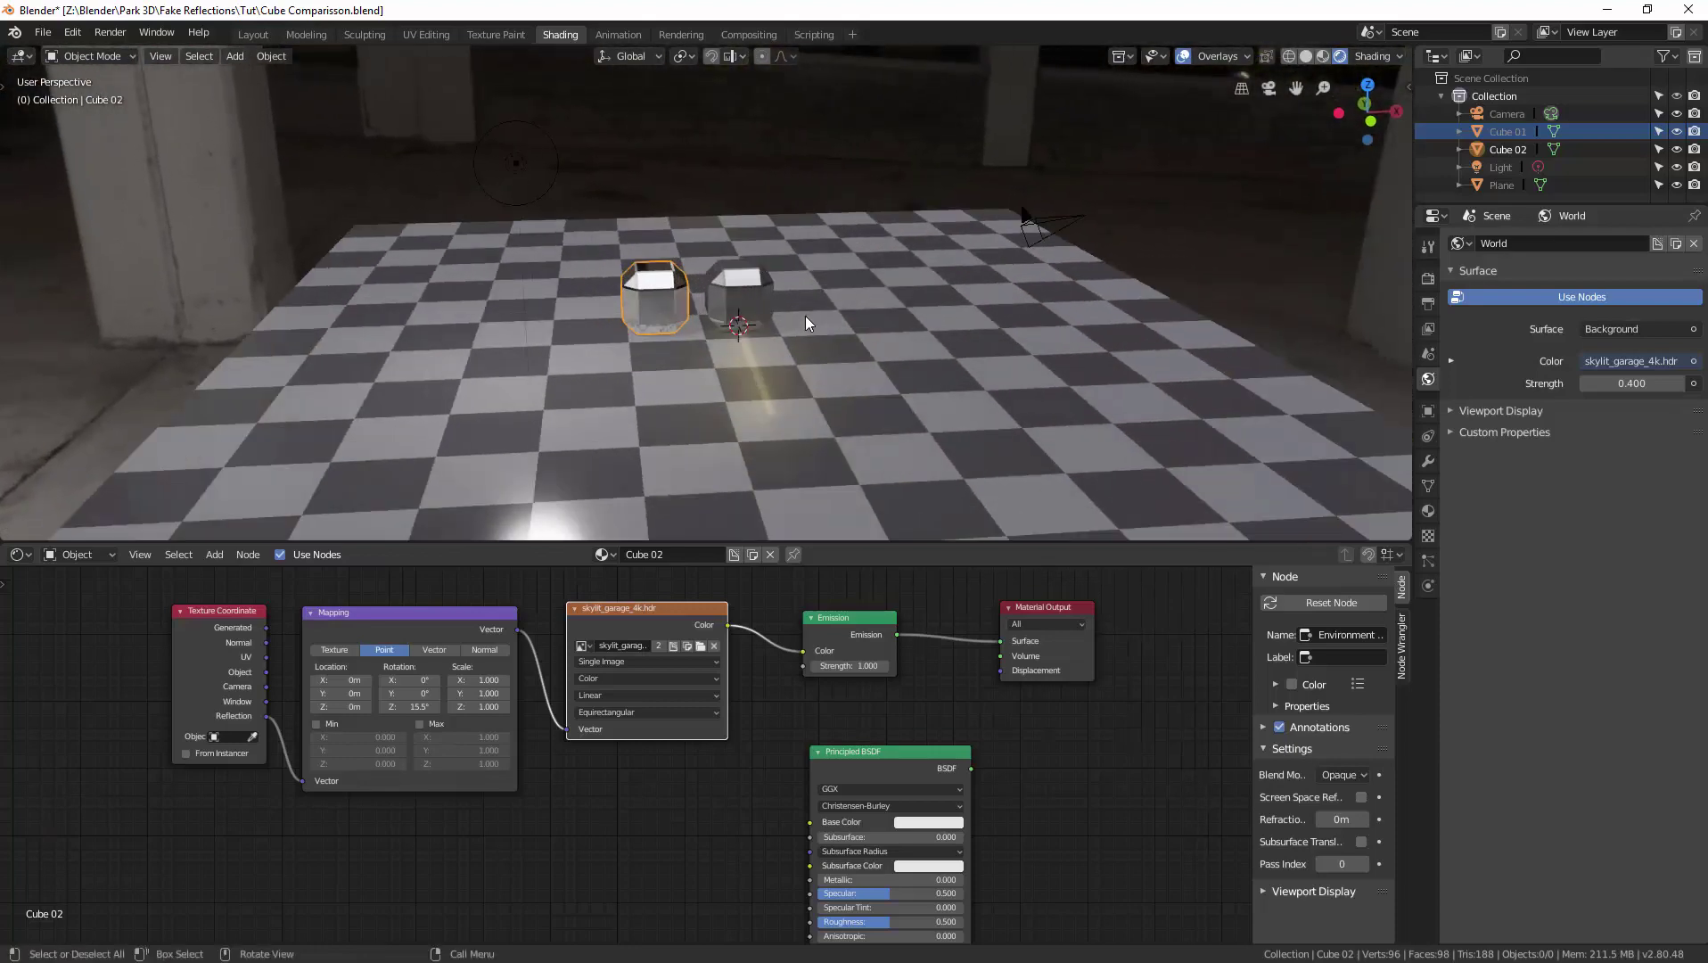
pyautogui.scroll(4, 805, 316)
pyautogui.moveTo(910, 362); pyautogui.dragTo(935, 353, button='middle')
pyautogui.scroll(2, 907, 352)
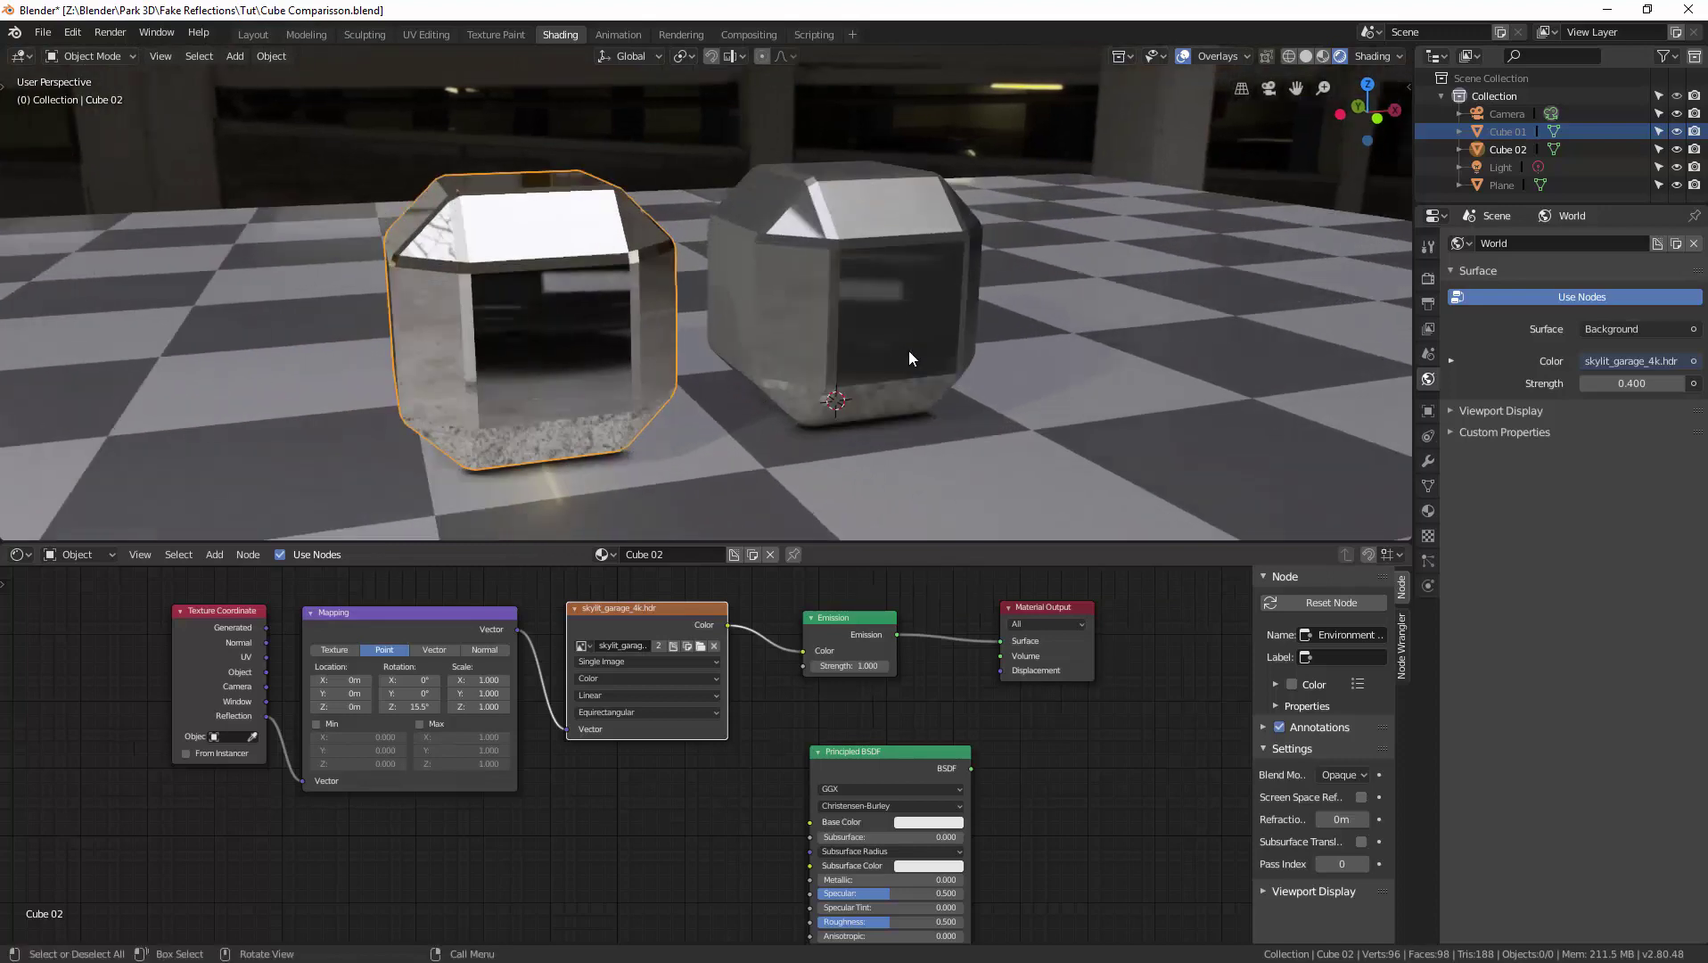
pyautogui.moveTo(582, 322)
pyautogui.mouseDown(button='middle')
pyautogui.moveTo(610, 314)
pyautogui.moveTo(602, 295)
pyautogui.moveTo(607, 342)
pyautogui.mouseUp(button='middle')
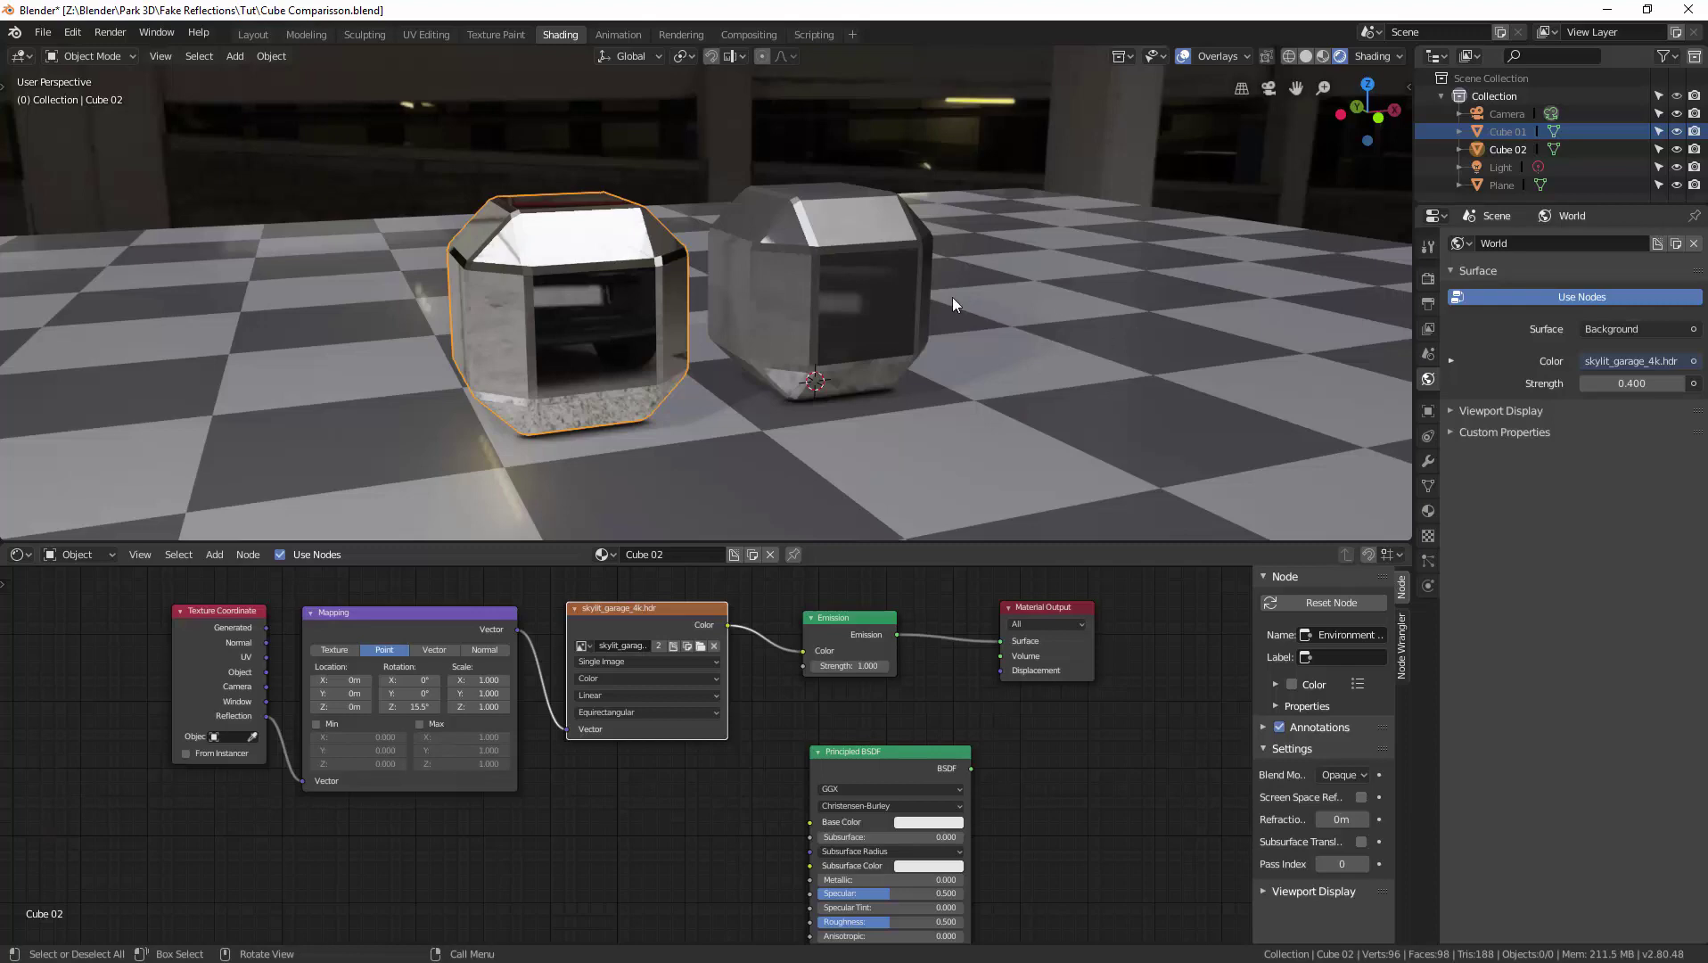
pyautogui.moveTo(947, 304); pyautogui.dragTo(829, 428, button='middle')
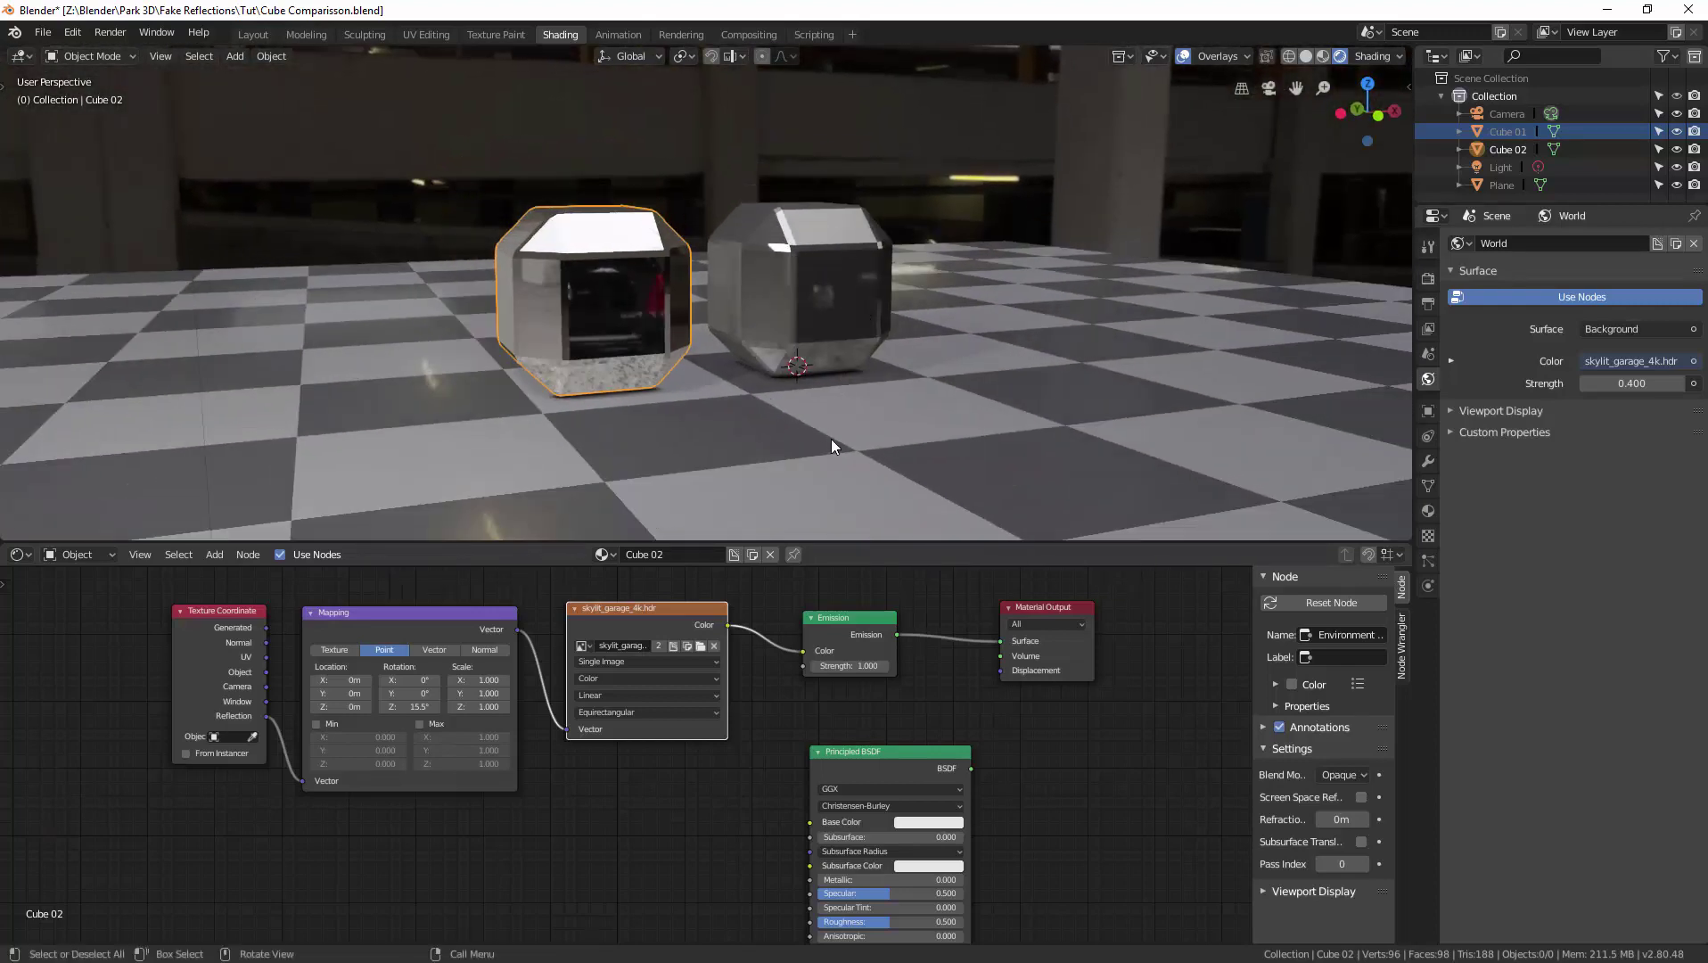
# Load Wave Stripes 03.hdr from HDRI > Park 3D > Blender Reflections into the garage image node
pyautogui.moveTo(636, 603); pyautogui.dragTo(632, 602)
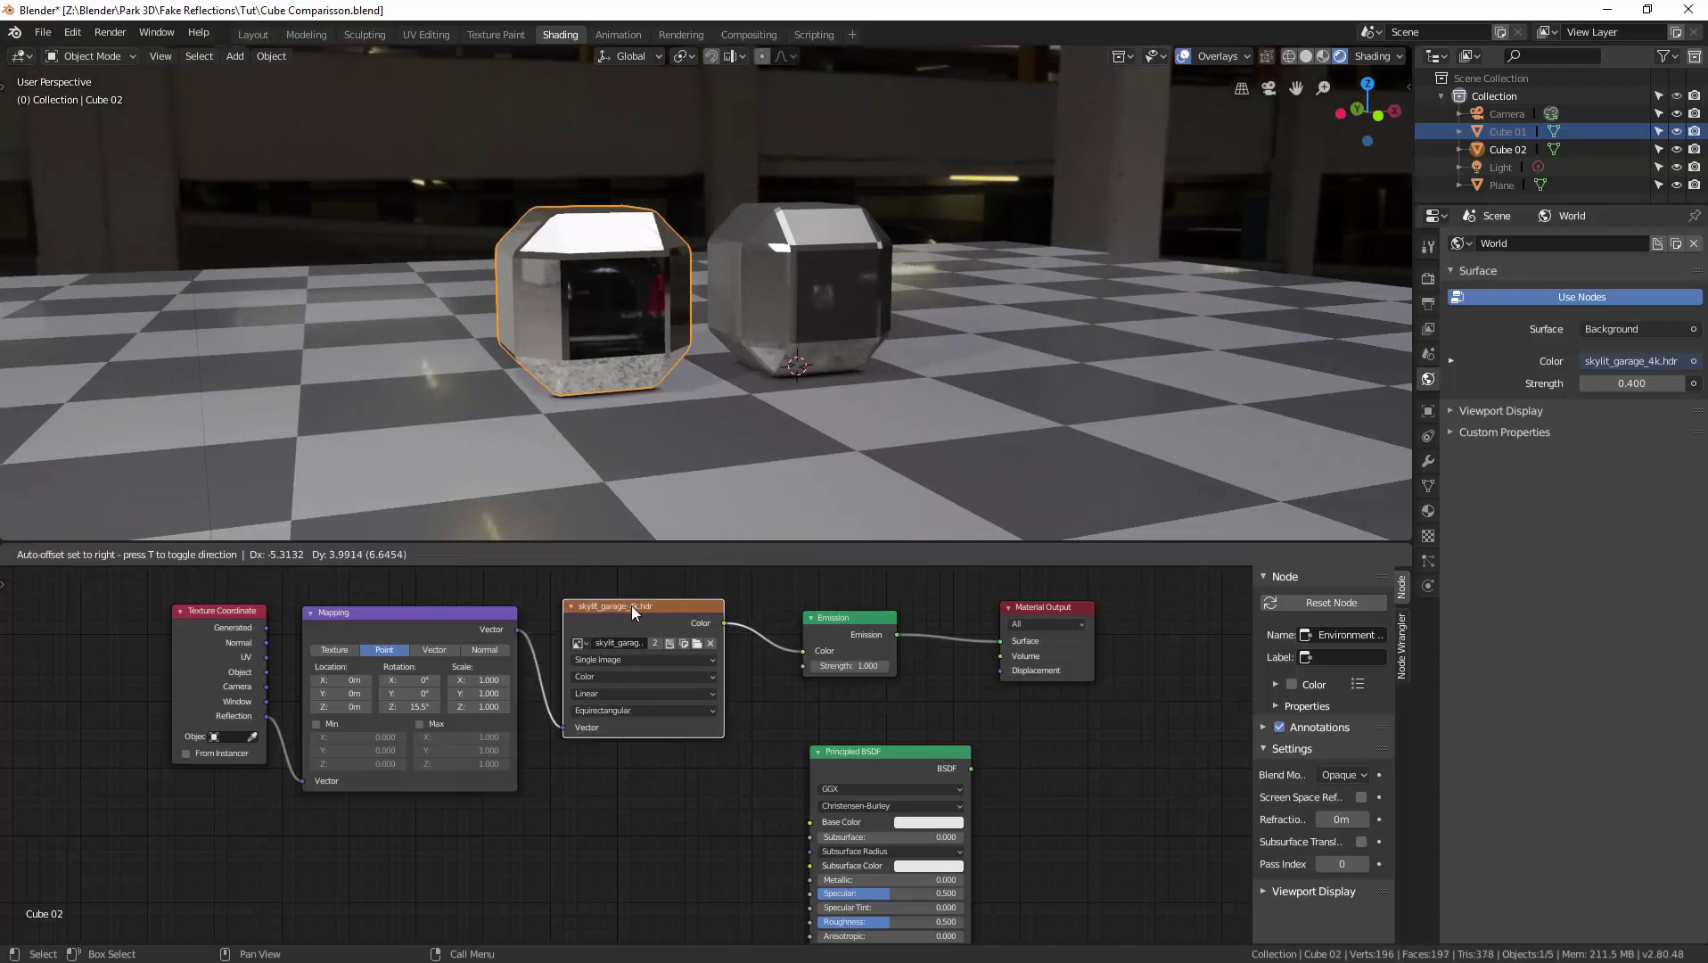
pyautogui.click(697, 644)
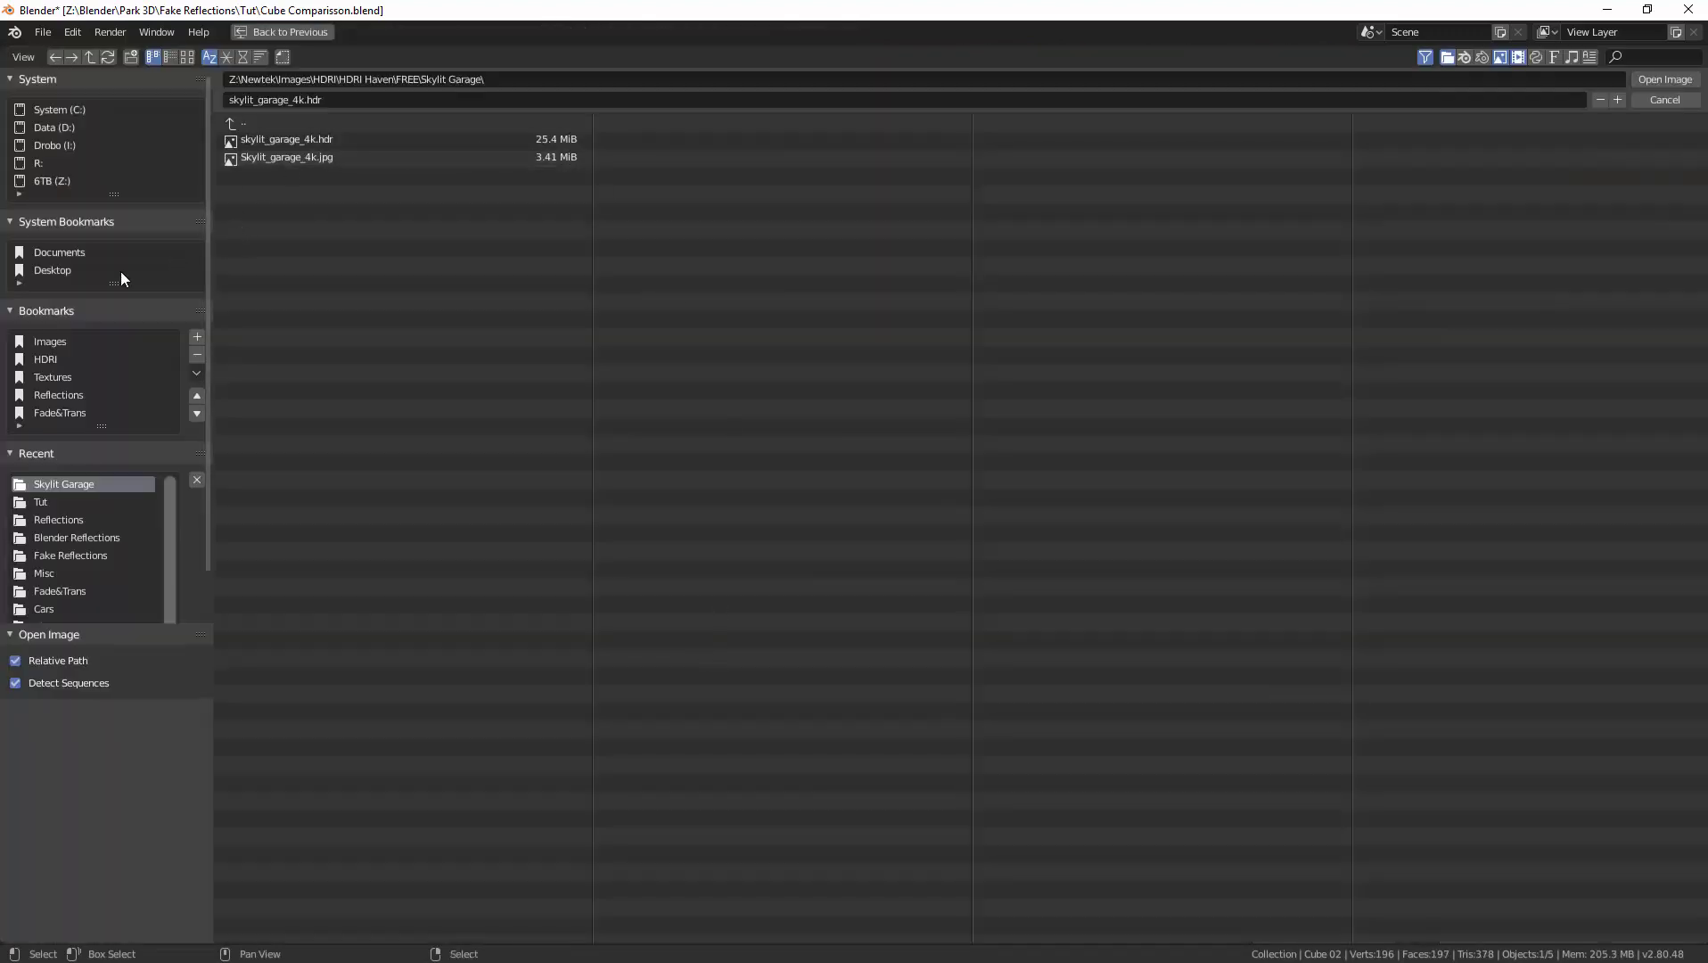
pyautogui.click(40, 360)
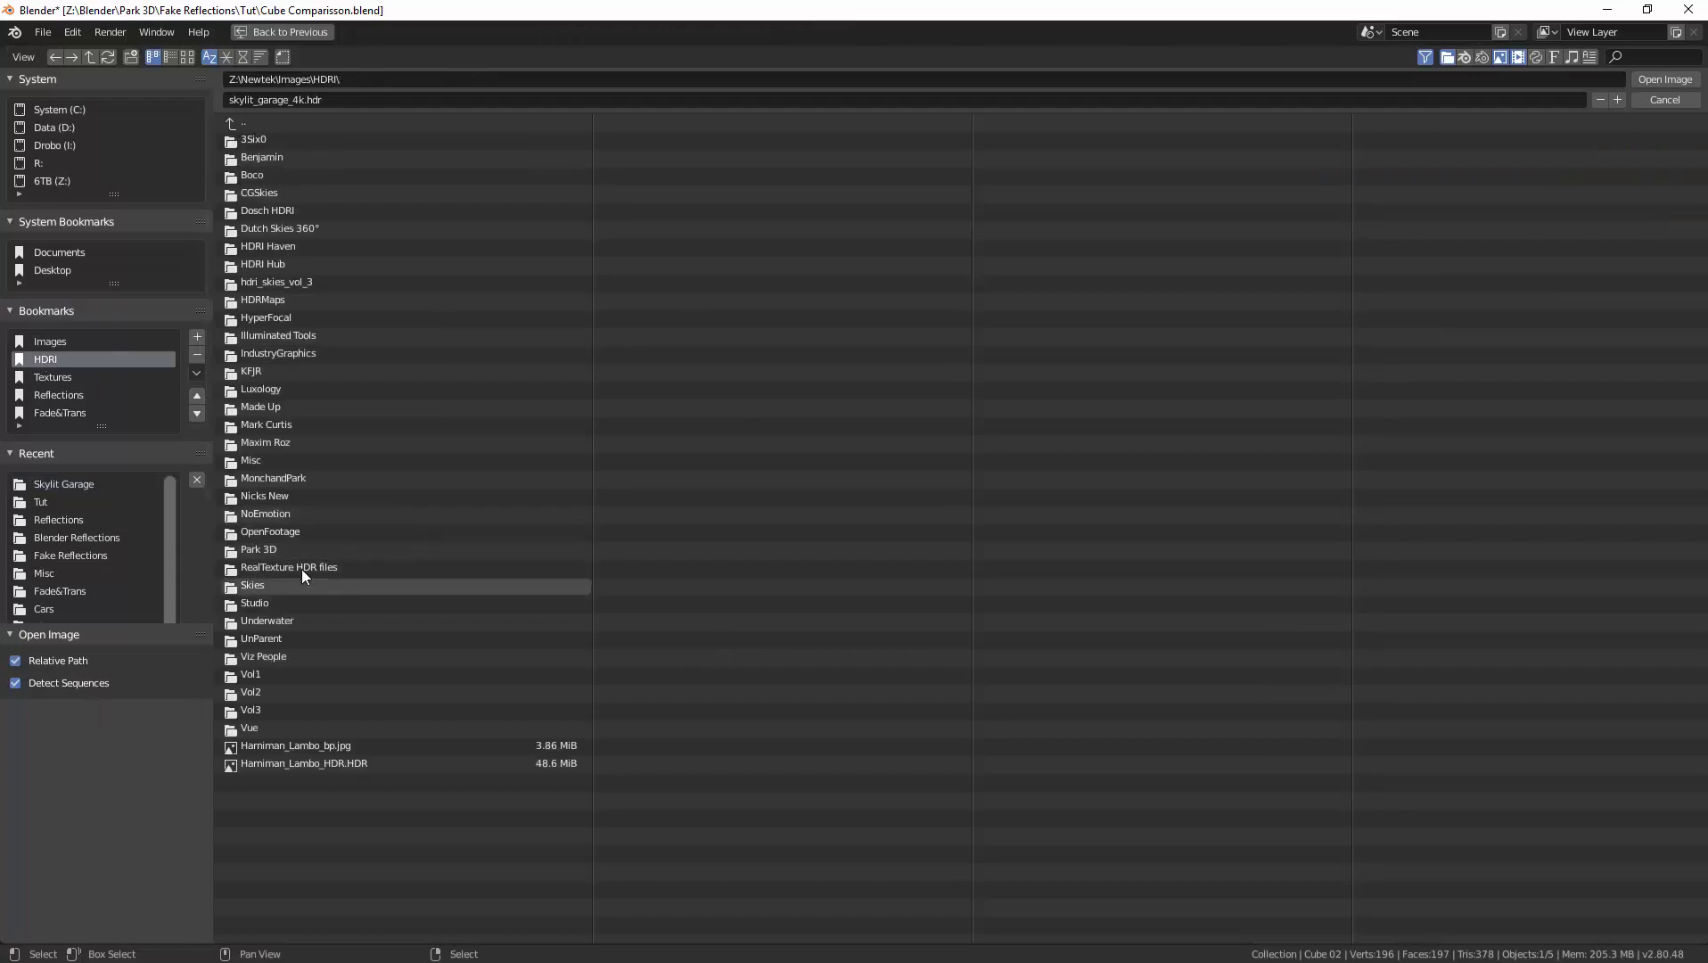
pyautogui.click(236, 550)
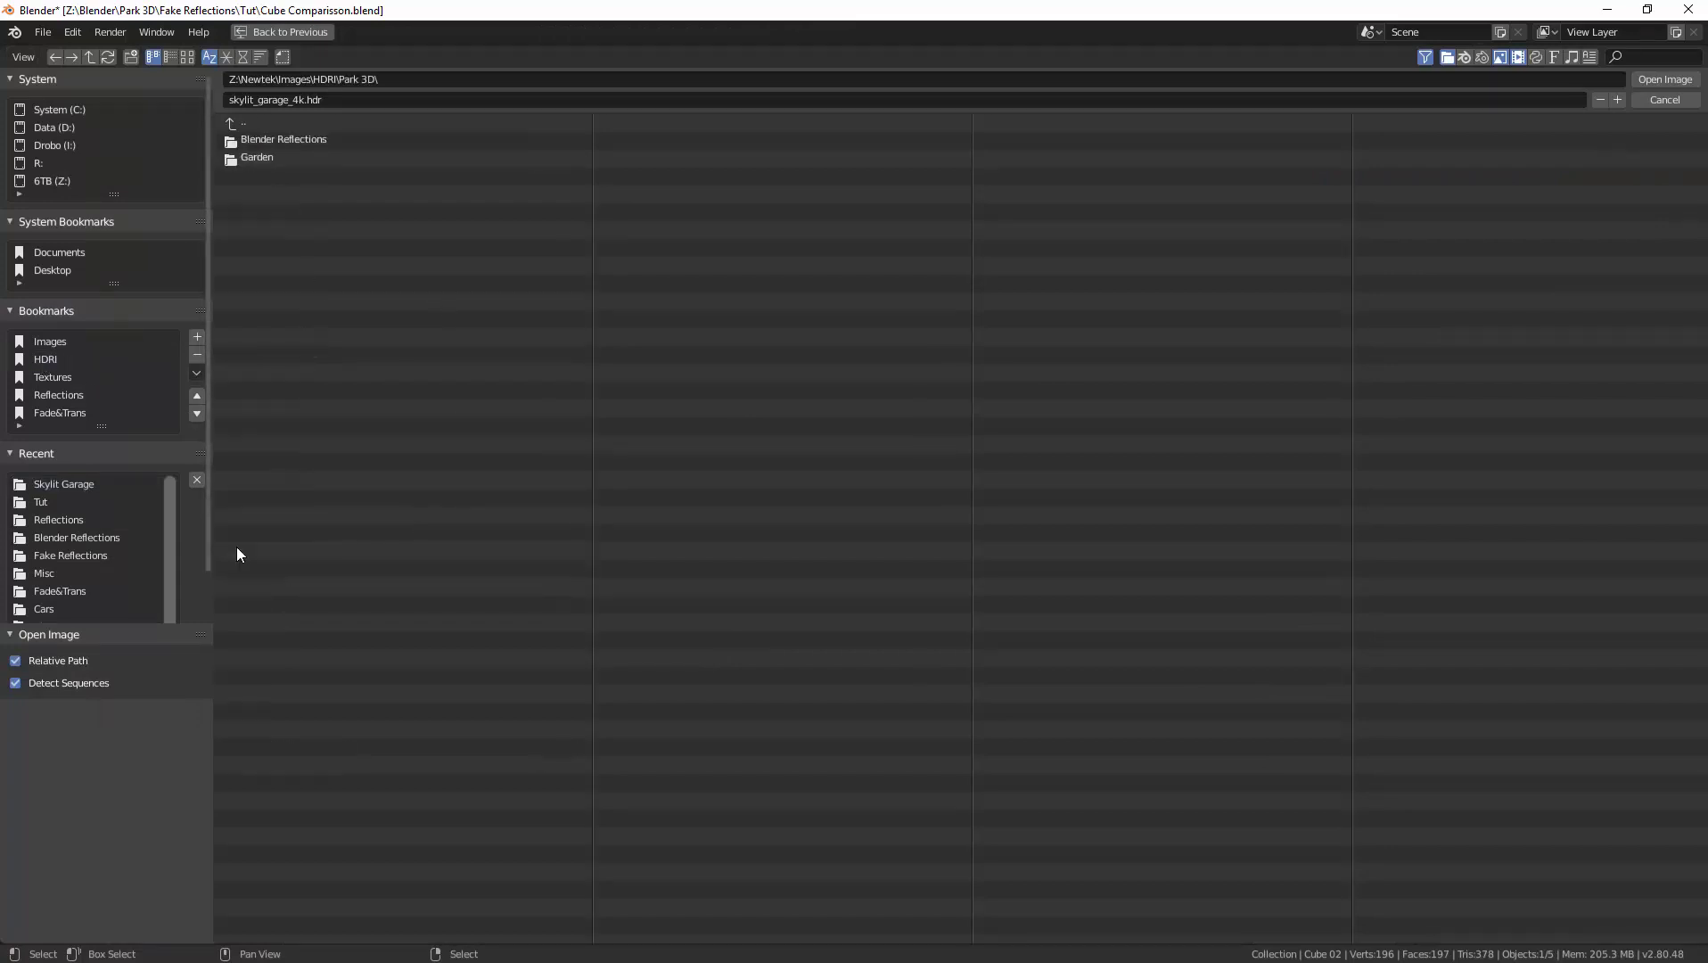
pyautogui.click(236, 140)
pyautogui.click(240, 193)
pyautogui.click(1658, 81)
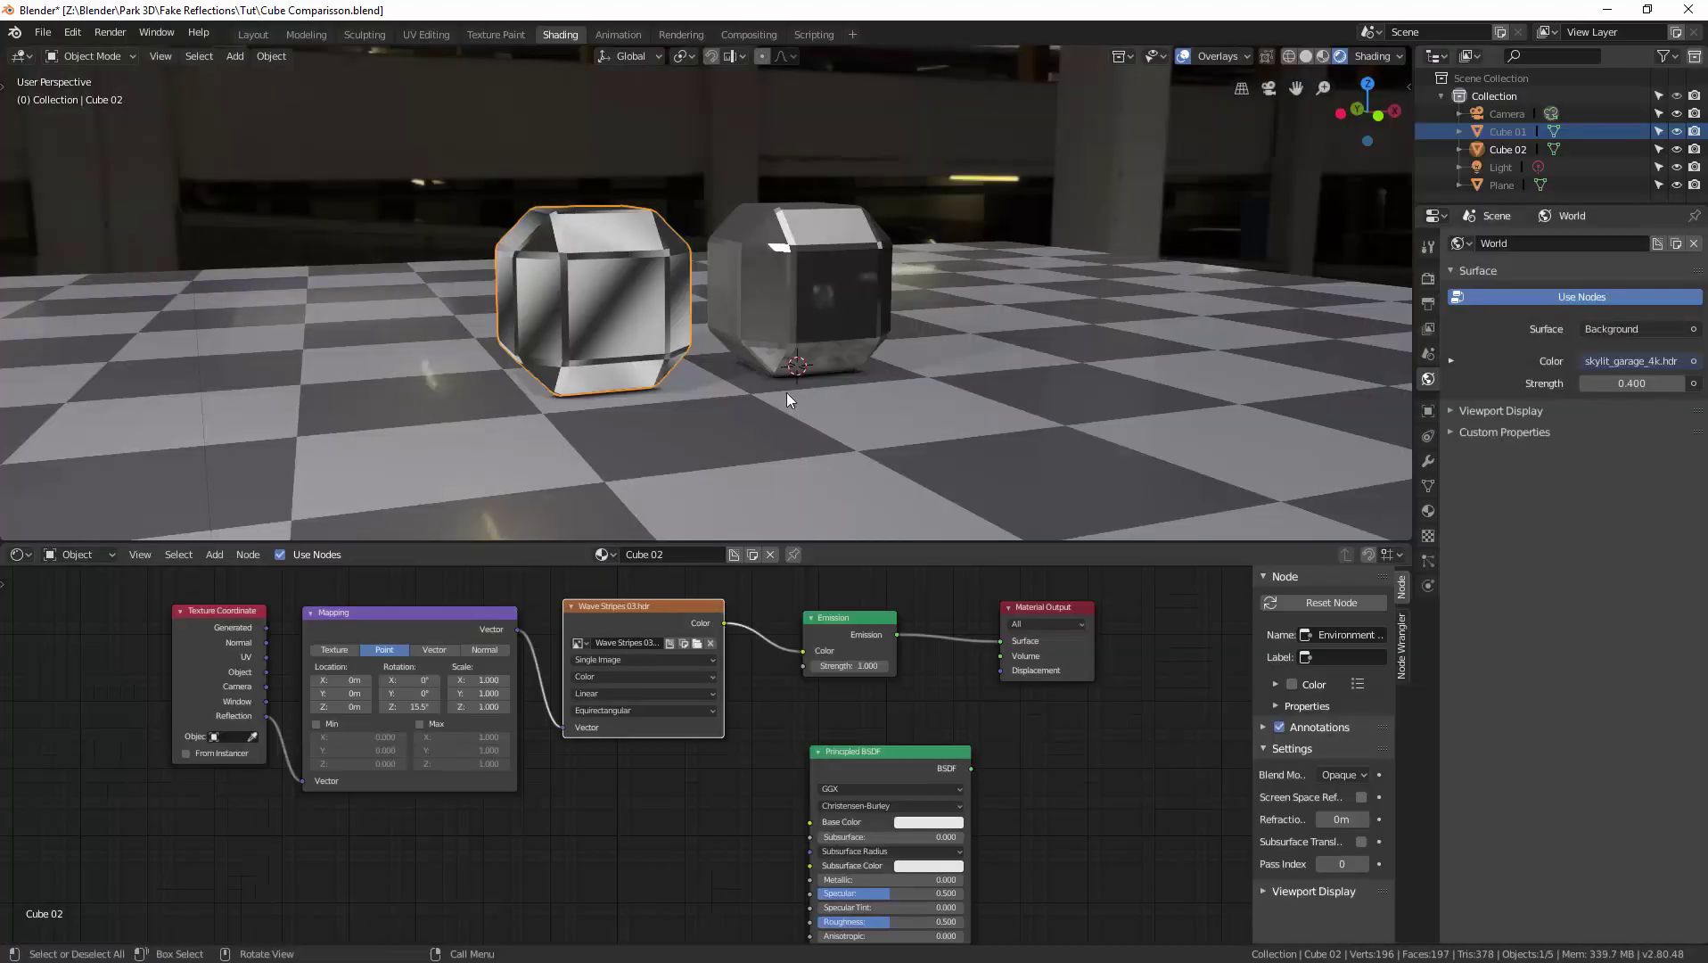
pyautogui.moveTo(757, 378)
pyautogui.mouseDown(button='middle')
pyautogui.moveTo(679, 379)
pyautogui.moveTo(715, 356)
pyautogui.moveTo(685, 357)
pyautogui.moveTo(719, 351)
pyautogui.moveTo(689, 361)
pyautogui.mouseUp(button='middle')
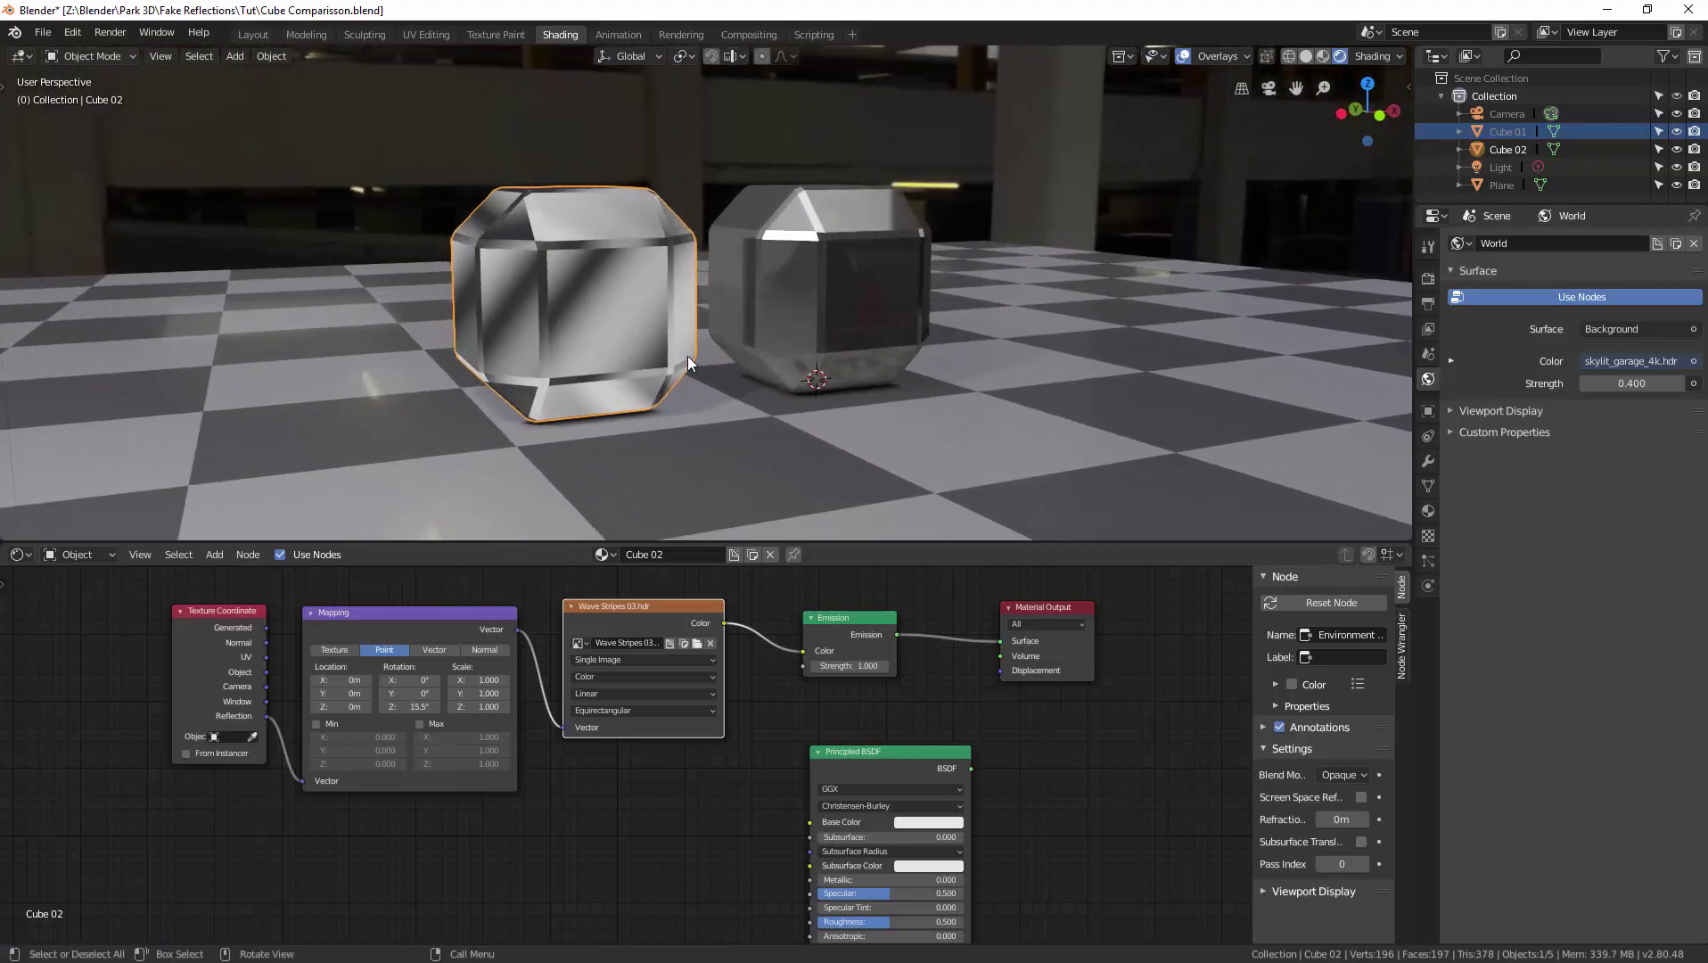
# Rearrange the Material Output, Principled BSDF and Emission nodes into a clearer layout
pyautogui.moveTo(851, 321); pyautogui.dragTo(813, 324, button='middle')
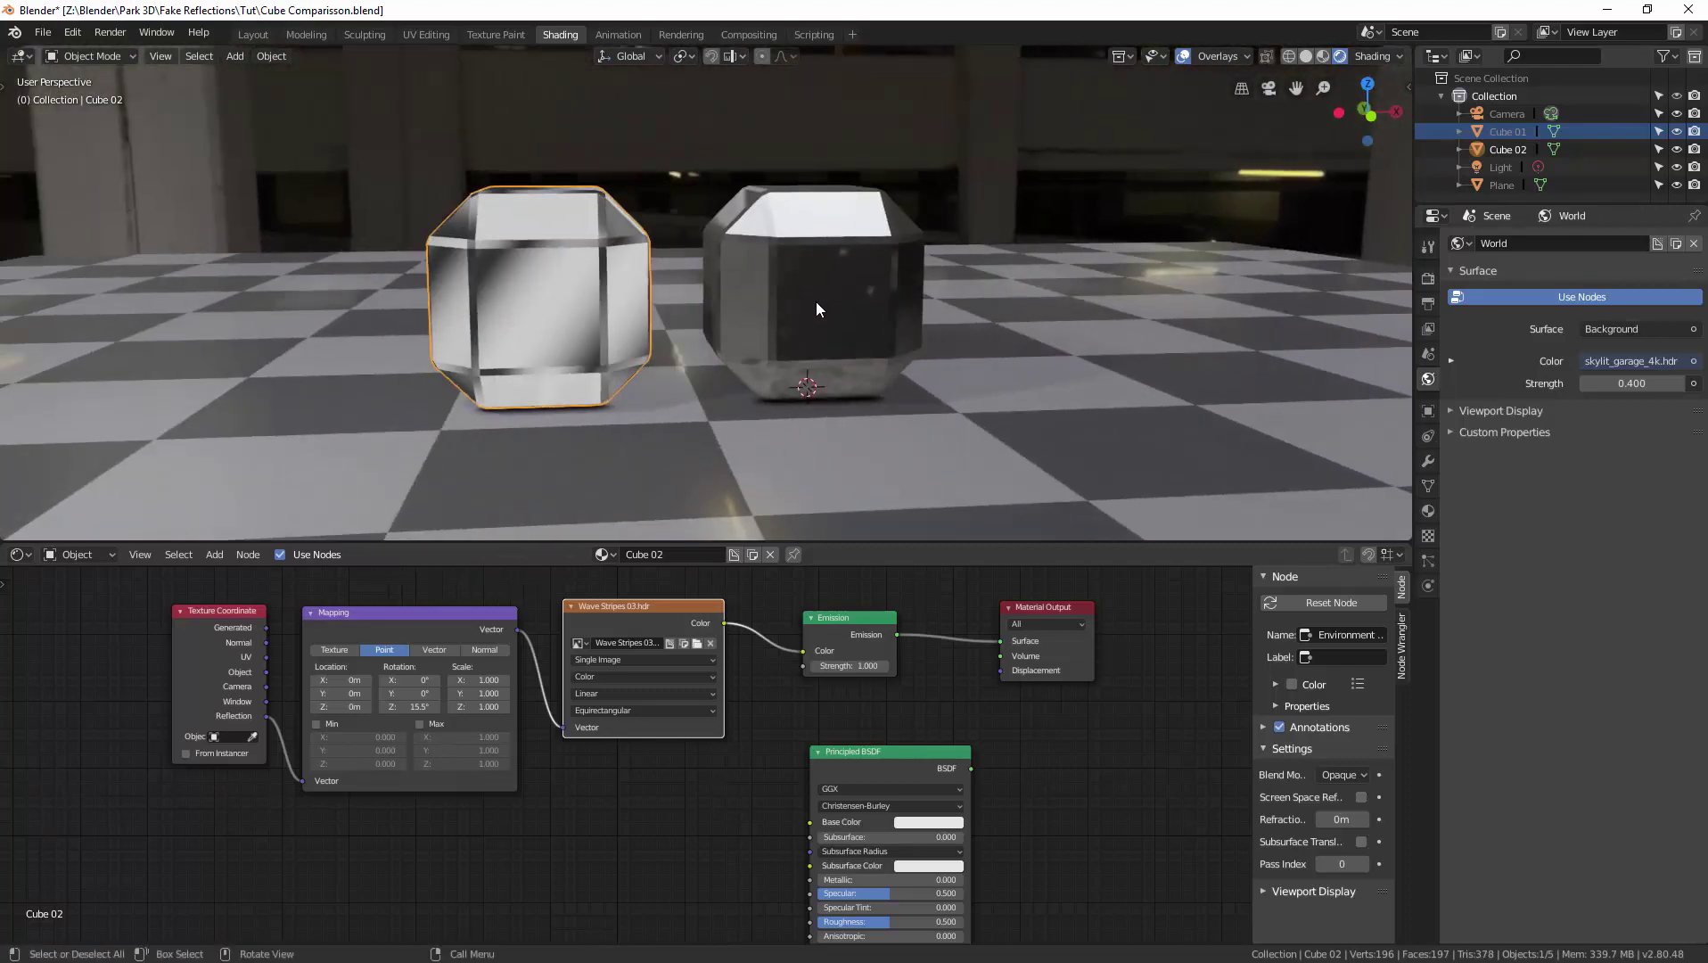
pyautogui.moveTo(808, 316); pyautogui.dragTo(824, 307, button='middle')
pyautogui.moveTo(776, 704); pyautogui.dragTo(640, 699, button='middle')
pyautogui.moveTo(815, 615); pyautogui.dragTo(993, 623)
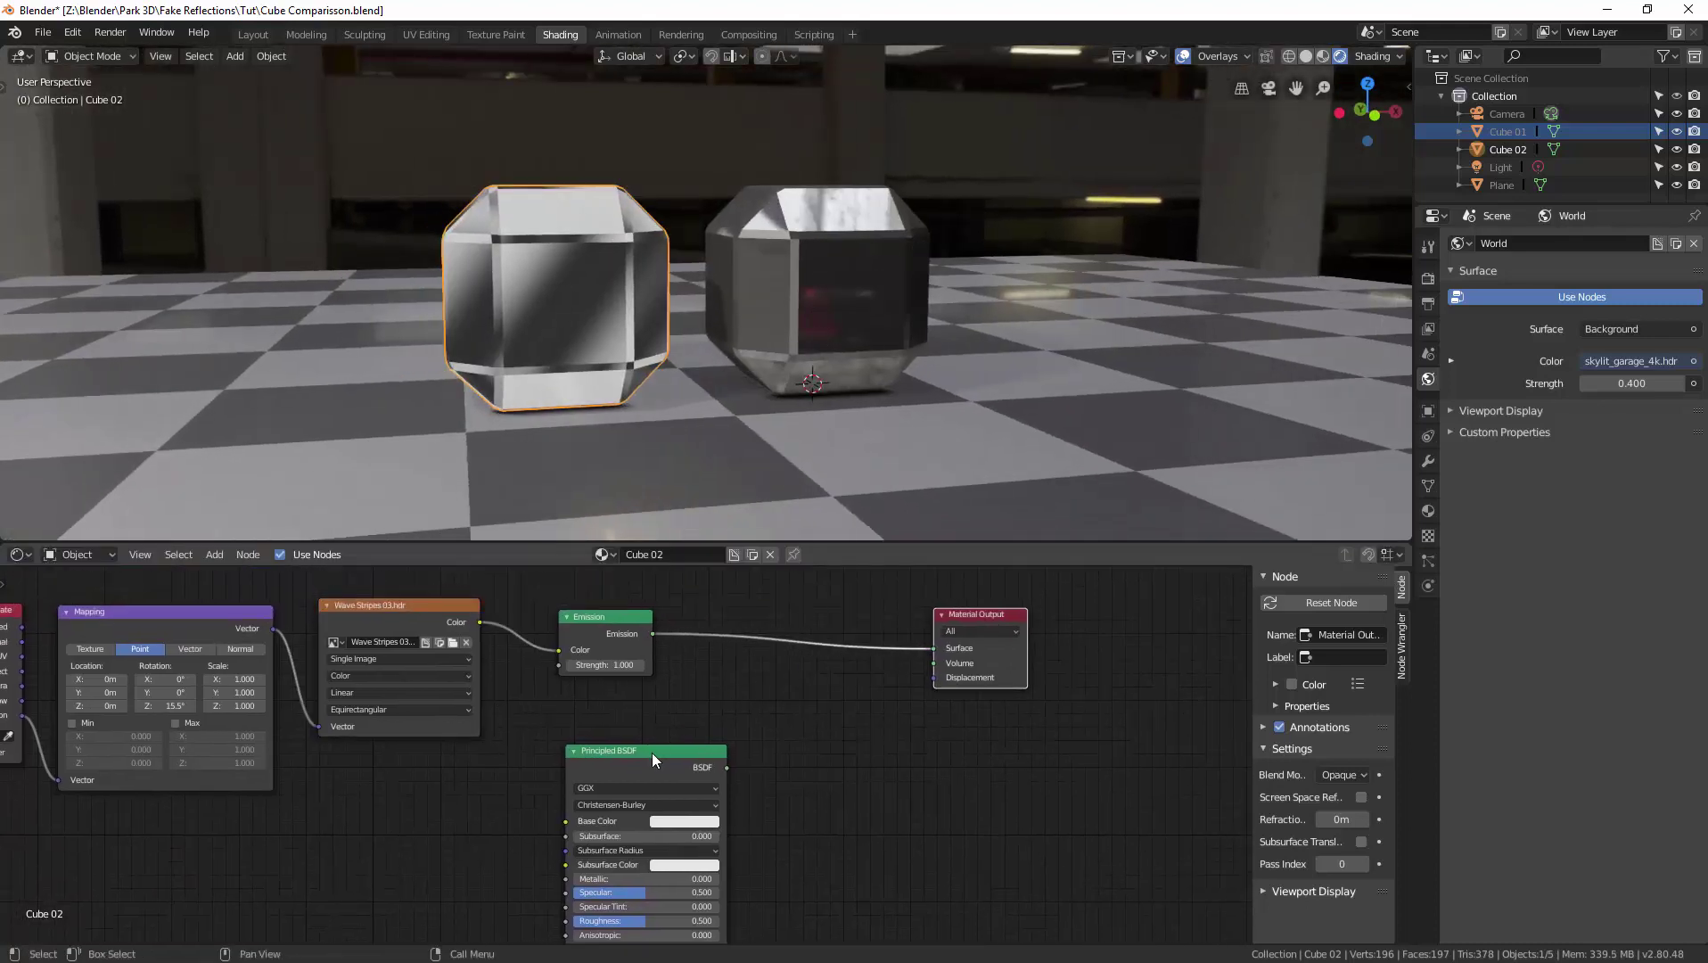
pyautogui.moveTo(652, 754); pyautogui.dragTo(622, 722)
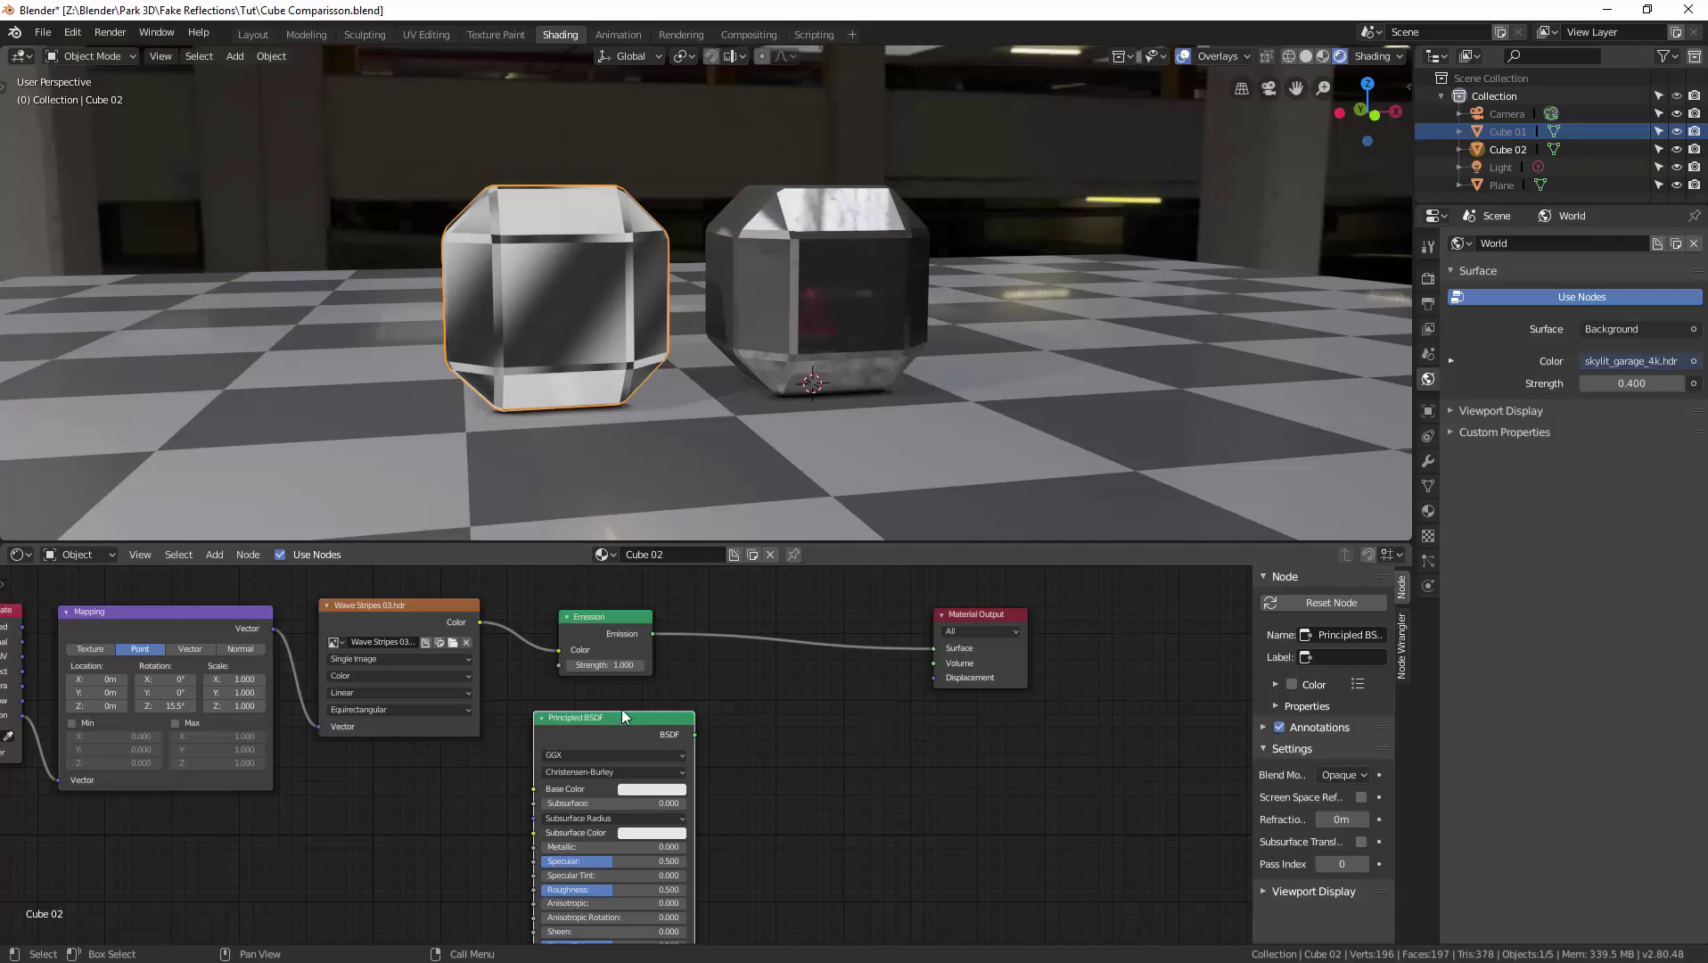
pyautogui.moveTo(598, 618); pyautogui.dragTo(603, 606)
pyautogui.moveTo(653, 669); pyautogui.dragTo(686, 694, button='middle')
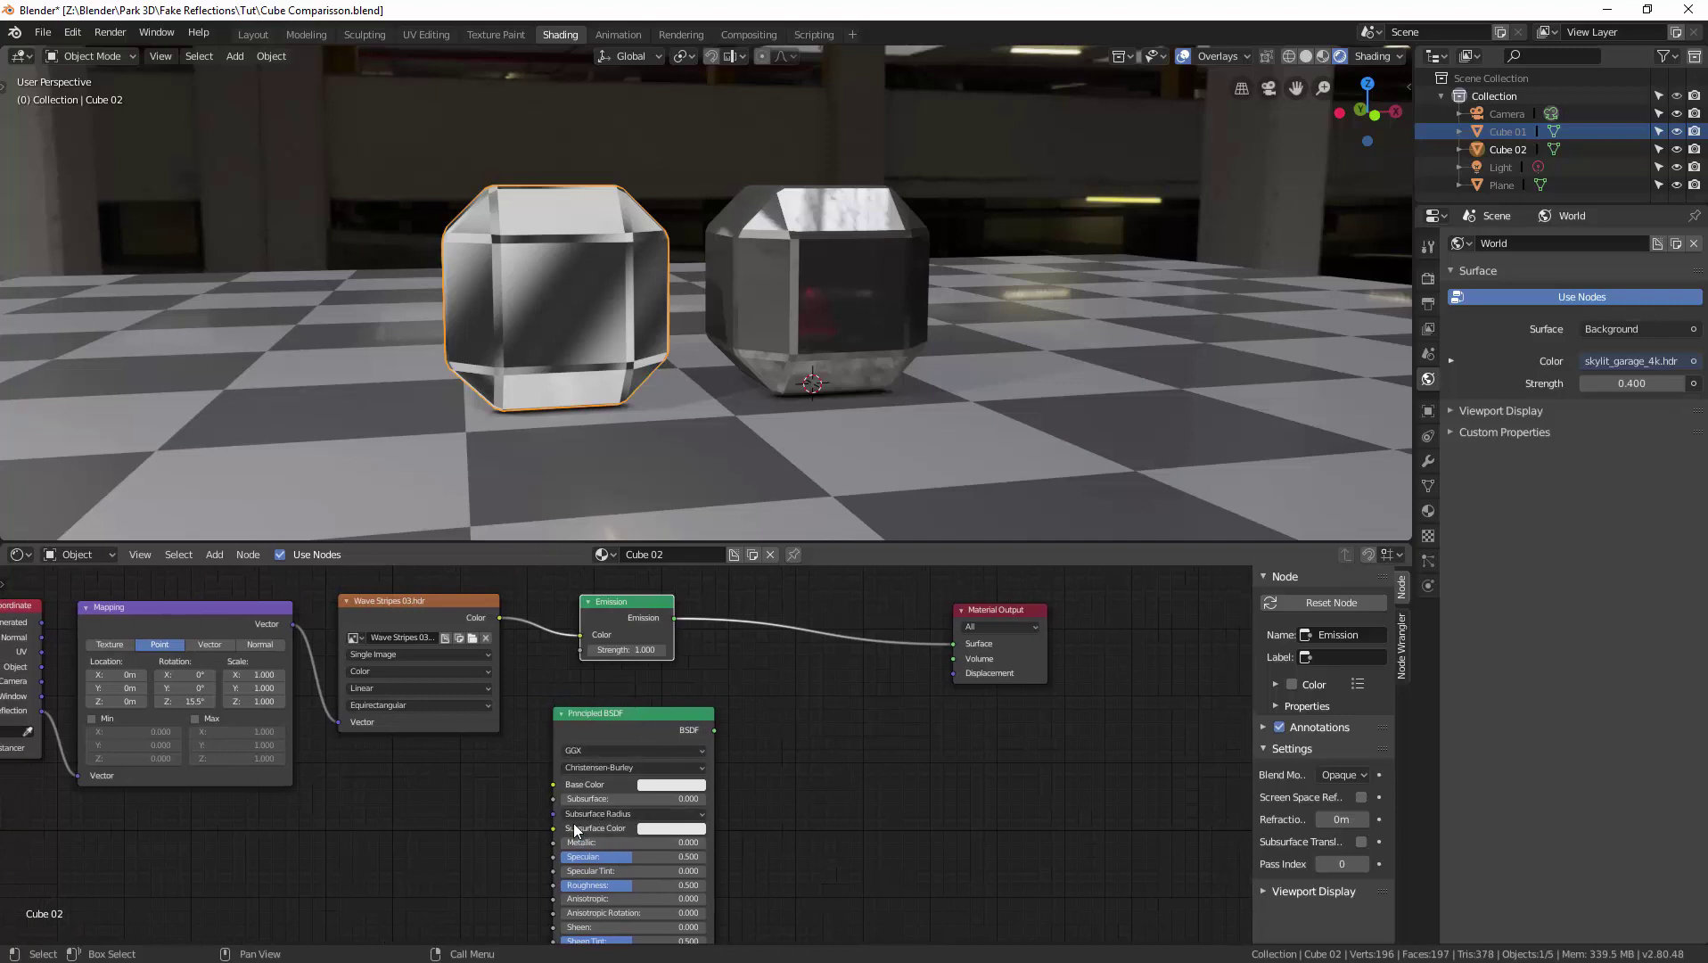
# Connect the Principled BSDF to the surface output with Metallic 0.933 and Roughness 0.067
pyautogui.moveTo(574, 843); pyautogui.dragTo(704, 818)
pyautogui.moveTo(714, 729); pyautogui.dragTo(954, 643)
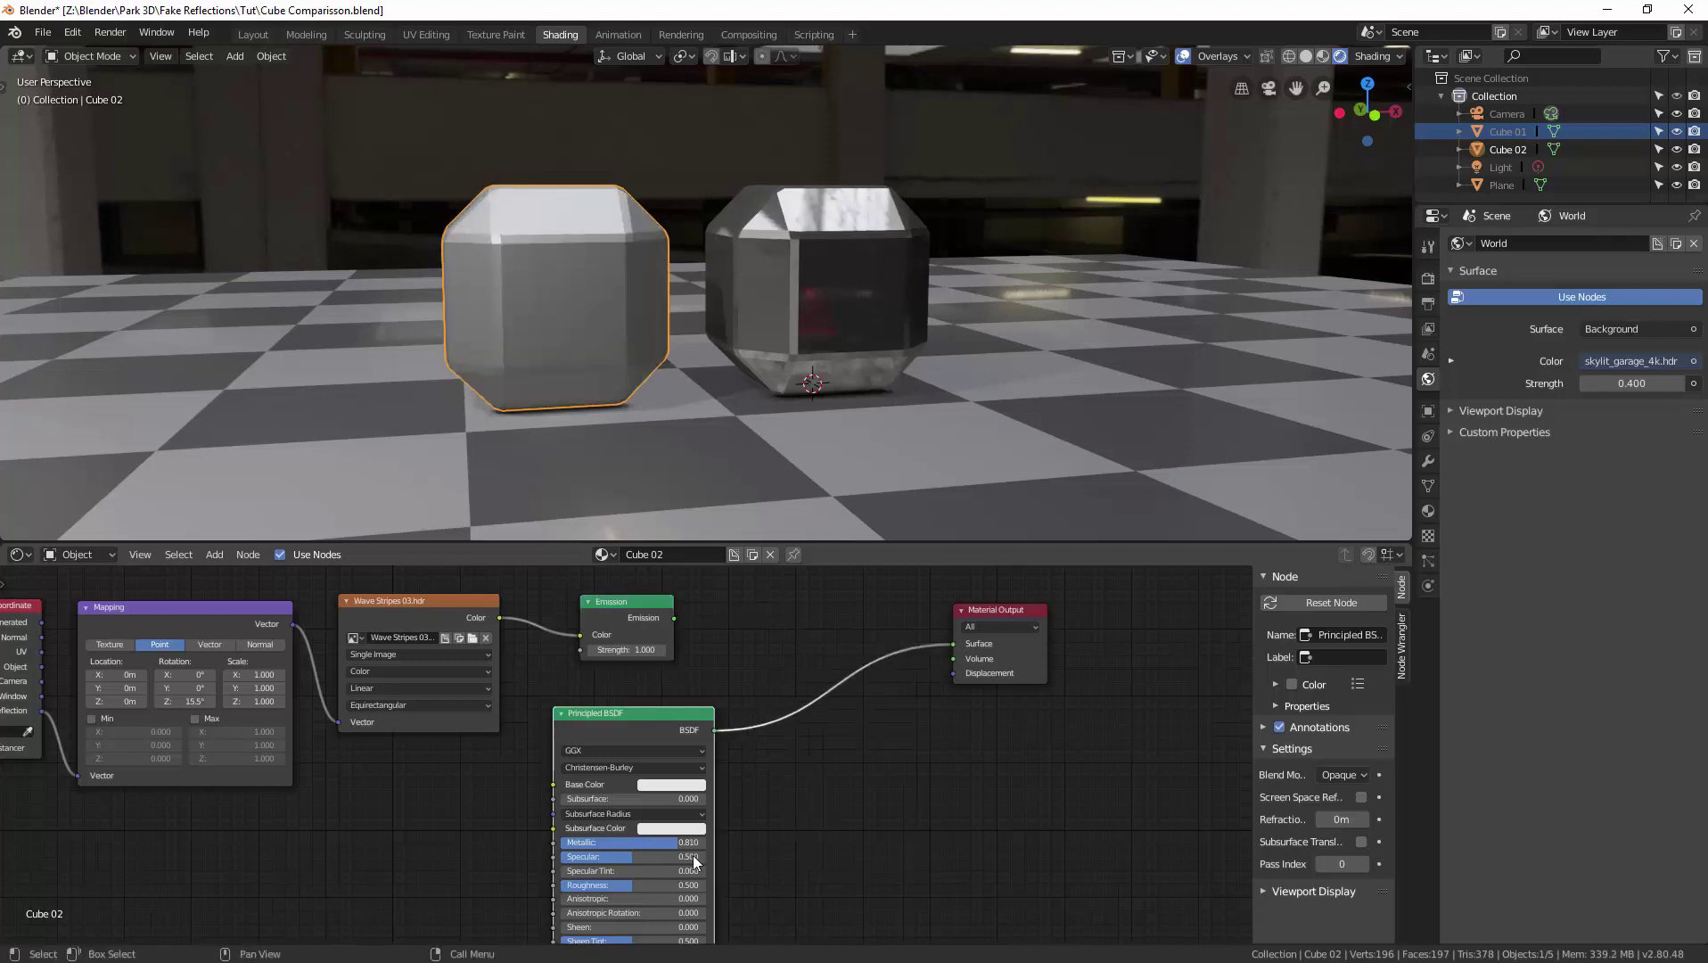
pyautogui.moveTo(677, 842); pyautogui.dragTo(701, 842)
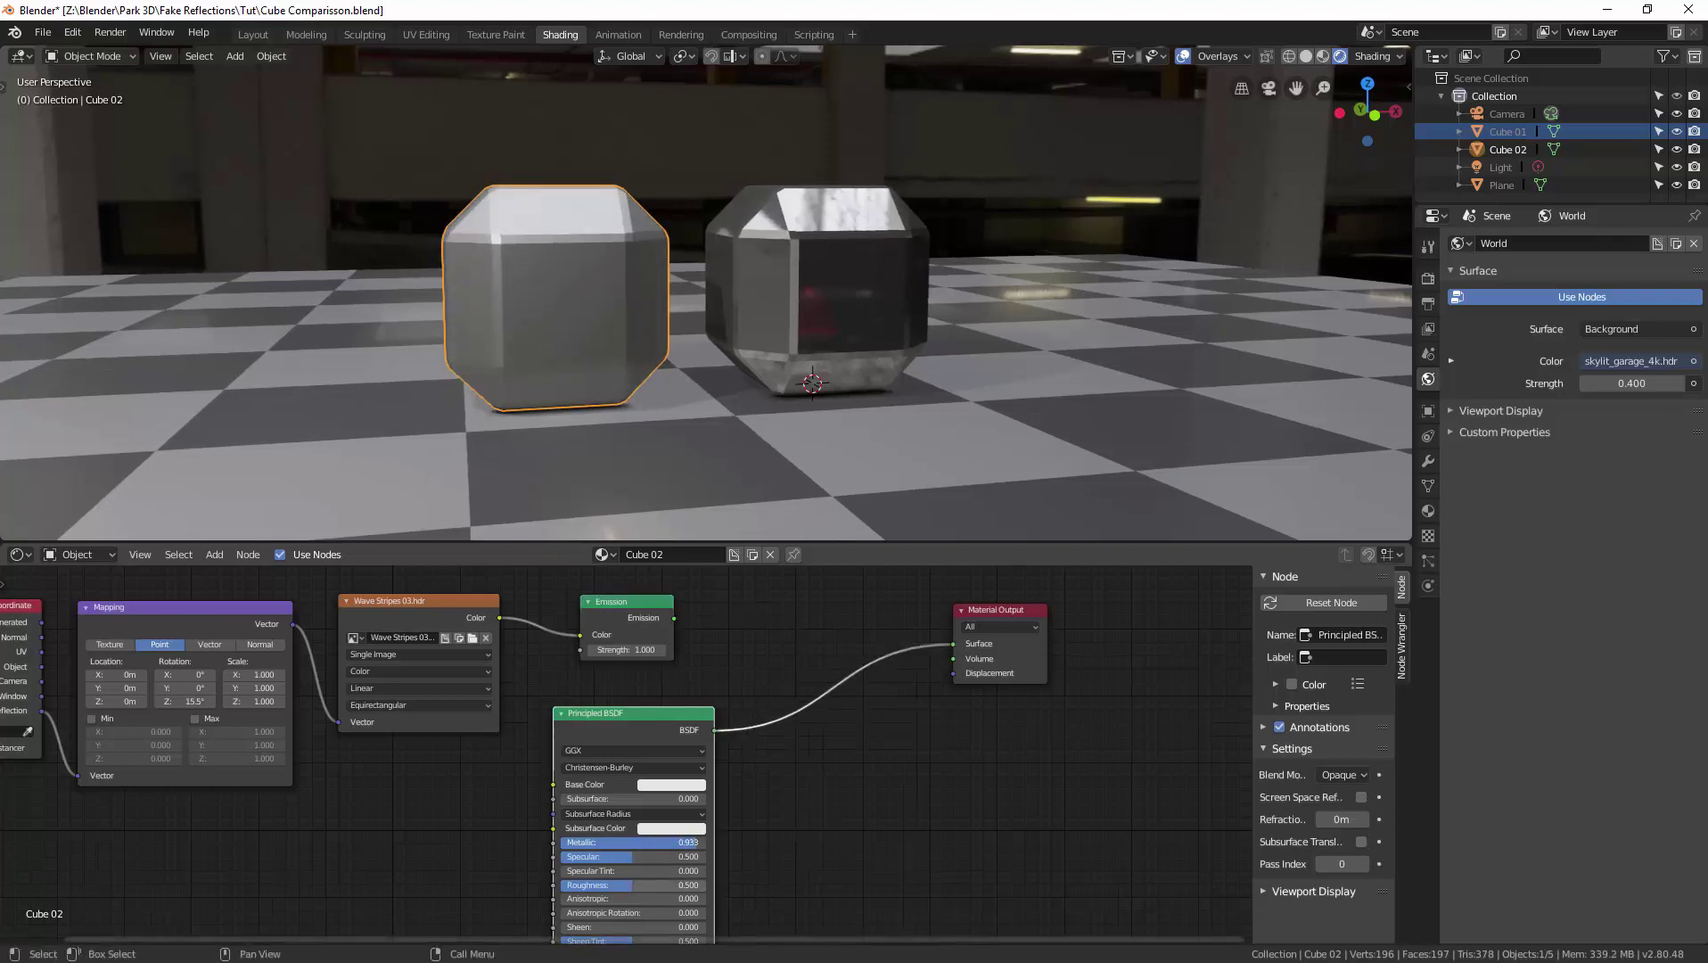
pyautogui.moveTo(624, 885); pyautogui.dragTo(570, 885)
pyautogui.moveTo(696, 338); pyautogui.dragTo(800, 295, button='middle')
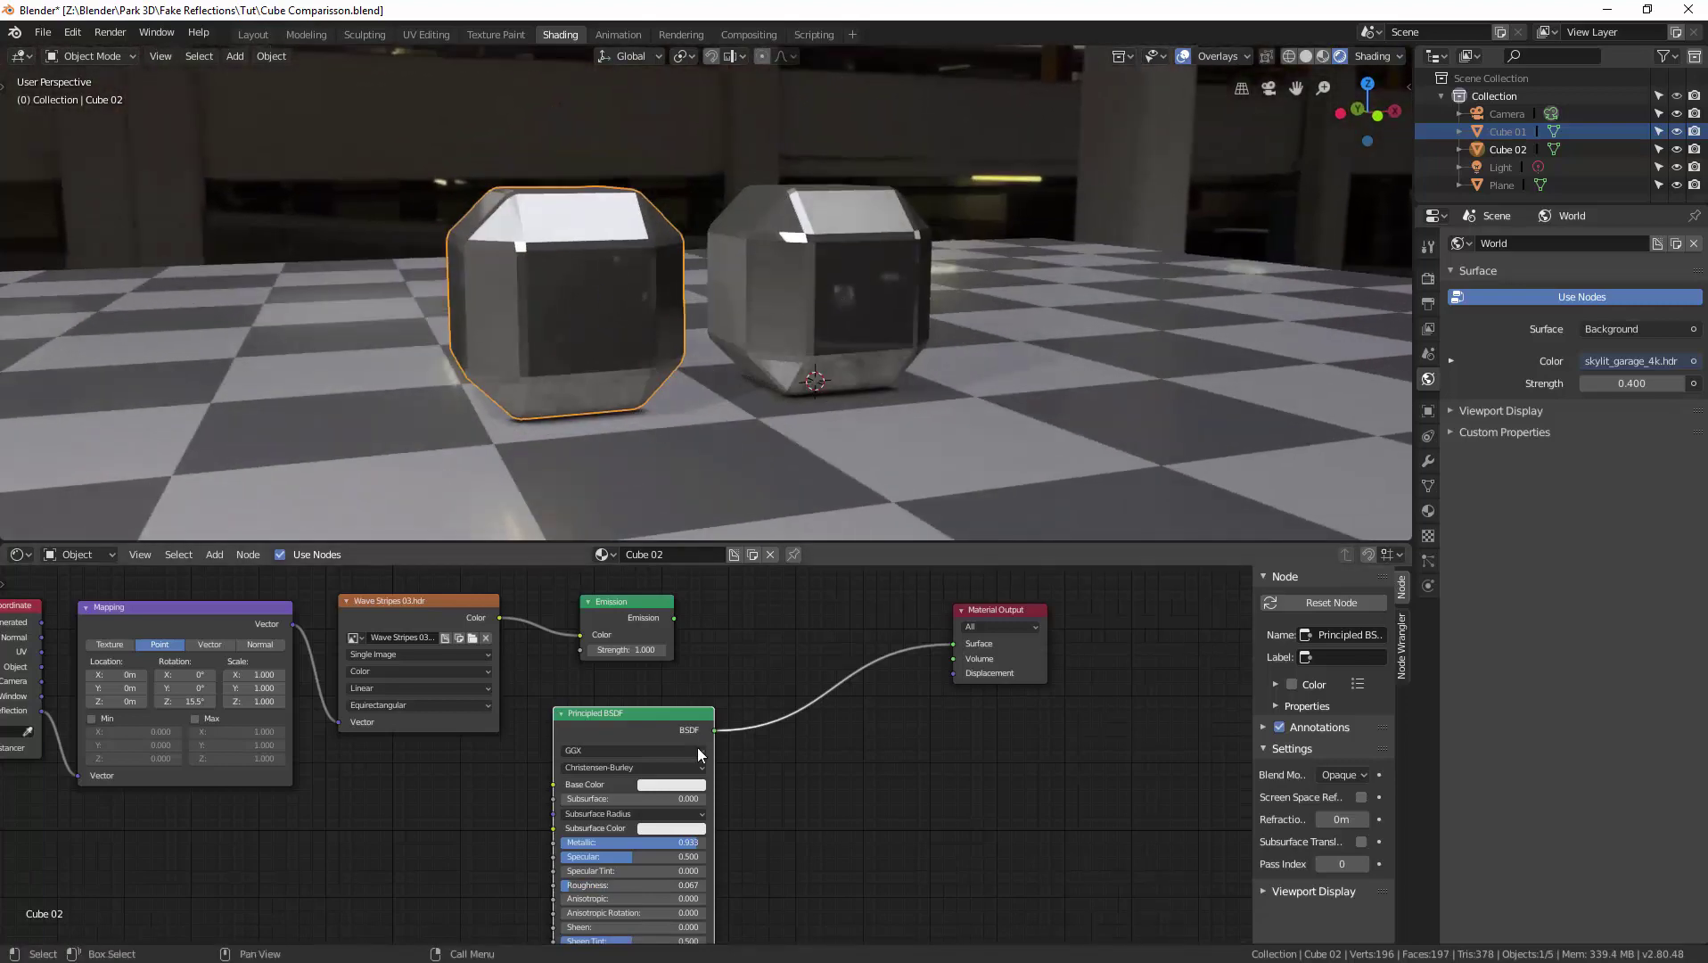
# Insert a Mix Shader into the link between the Principled BSDF and Material Output
pyautogui.hotkey('shift', 'a')
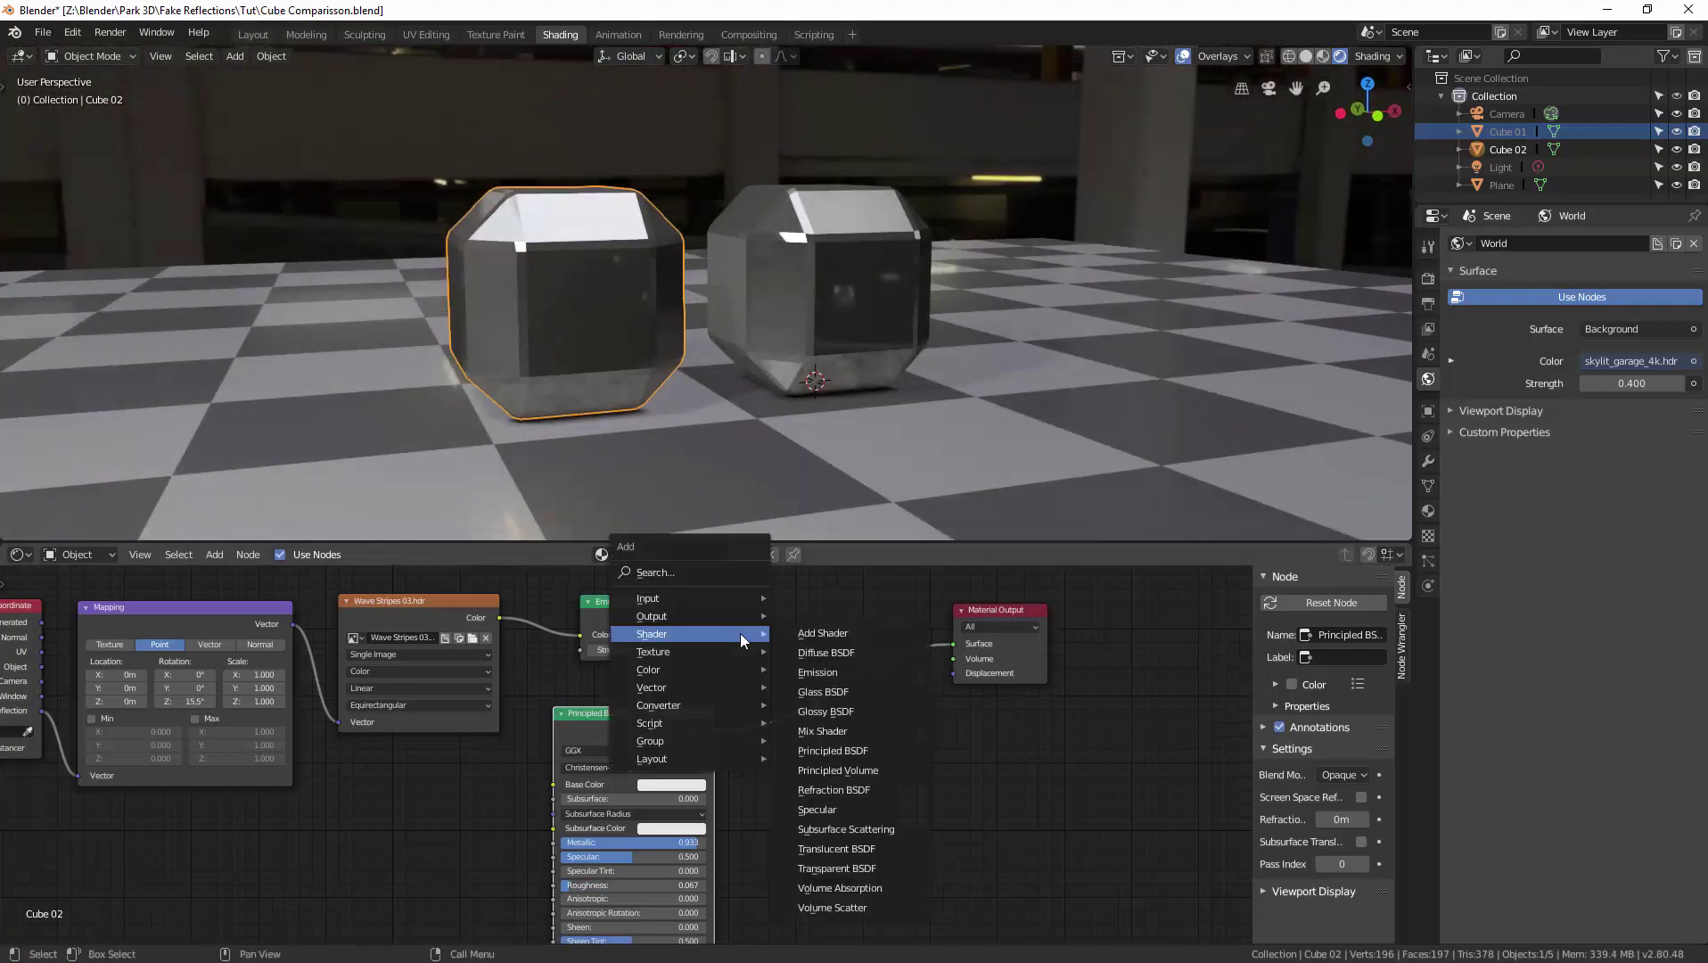
pyautogui.moveTo(704, 669)
pyautogui.moveTo(702, 634)
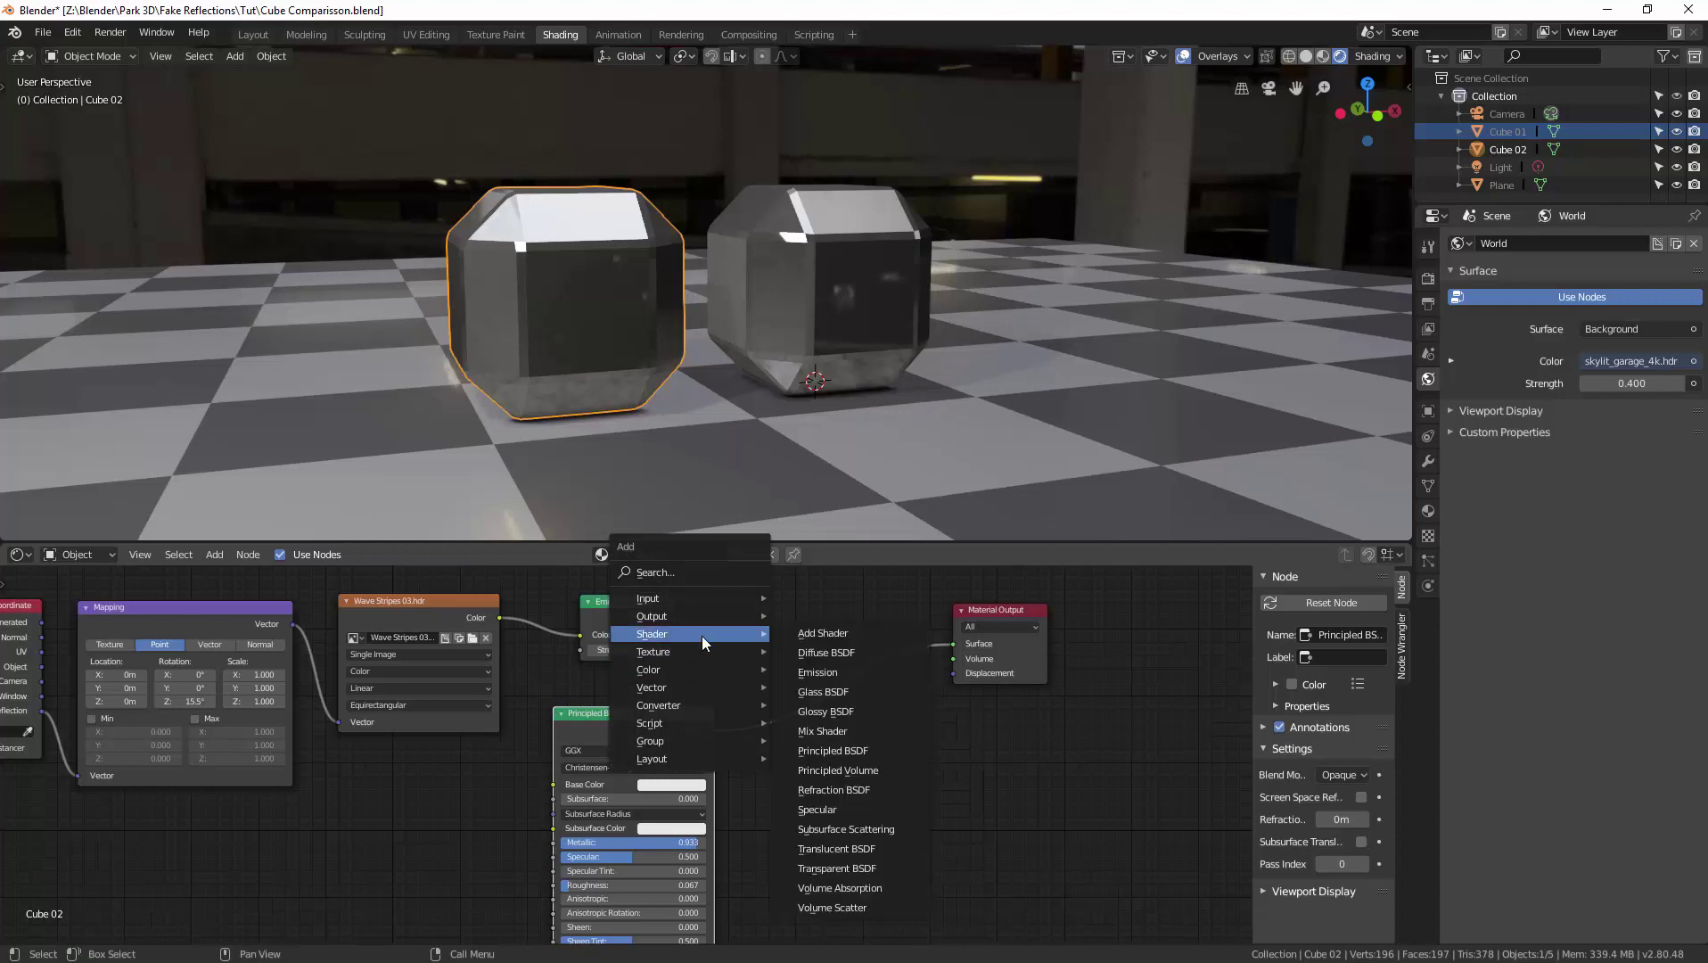
pyautogui.click(838, 730)
pyautogui.click(802, 632)
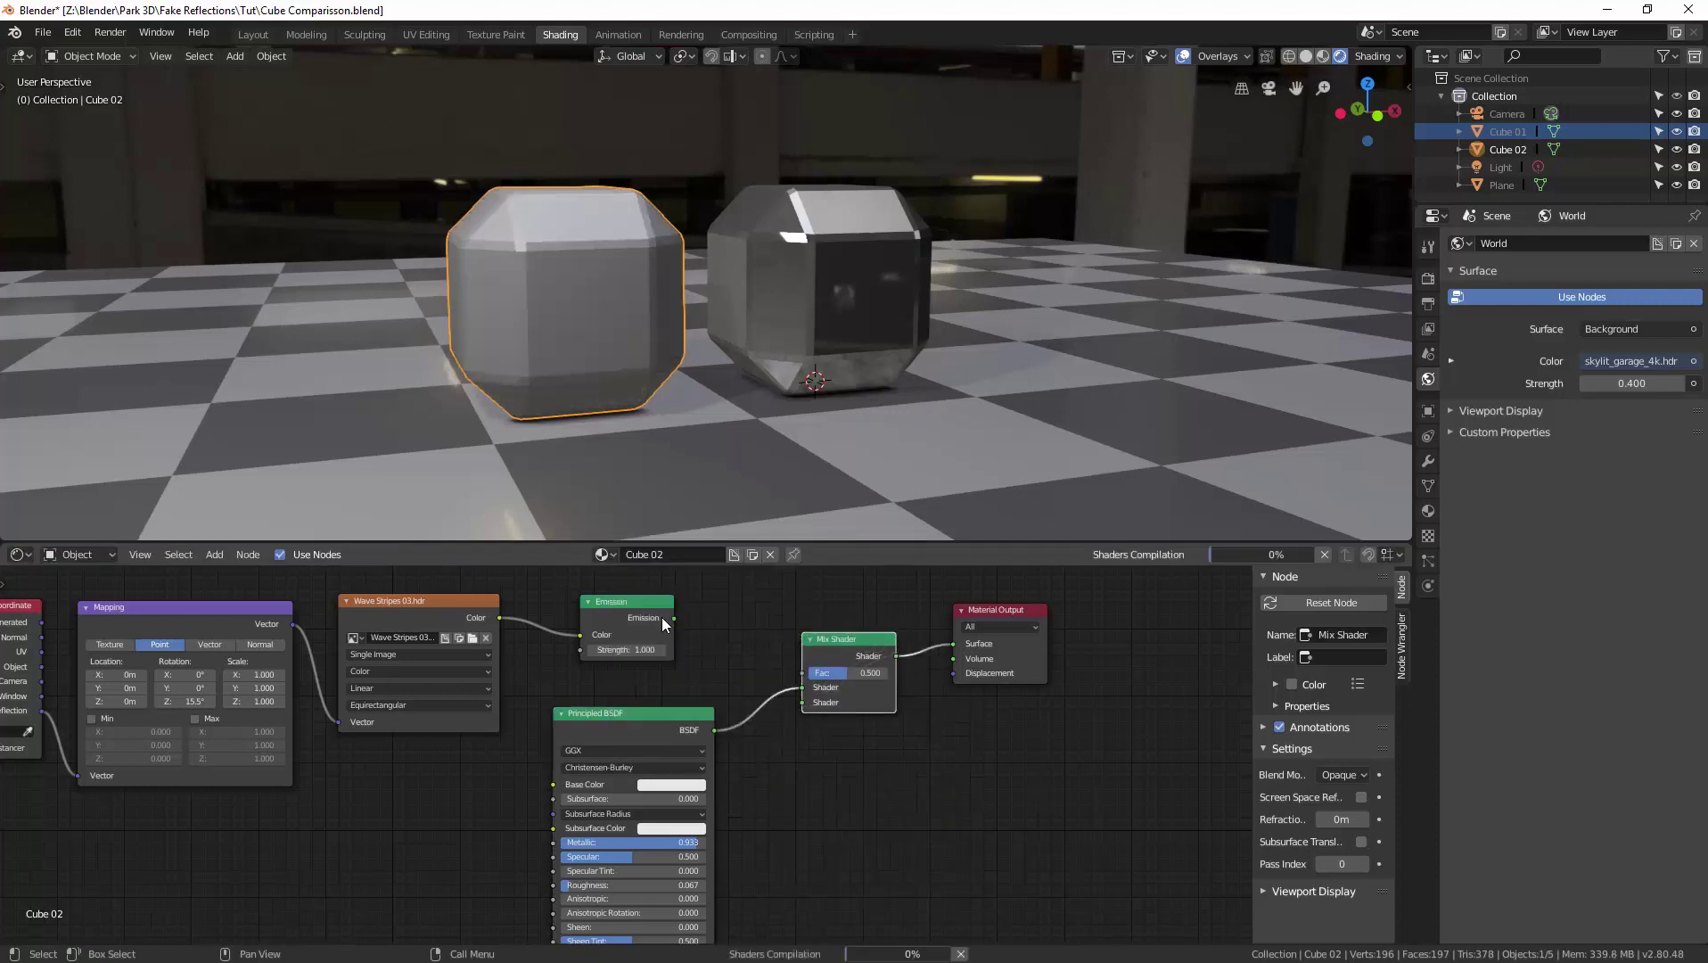
# Plug the Emission into the Mix Shader's second shader input and set Fac to 0.100
pyautogui.moveTo(672, 618); pyautogui.dragTo(717, 638)
pyautogui.moveTo(791, 693); pyautogui.dragTo(800, 703)
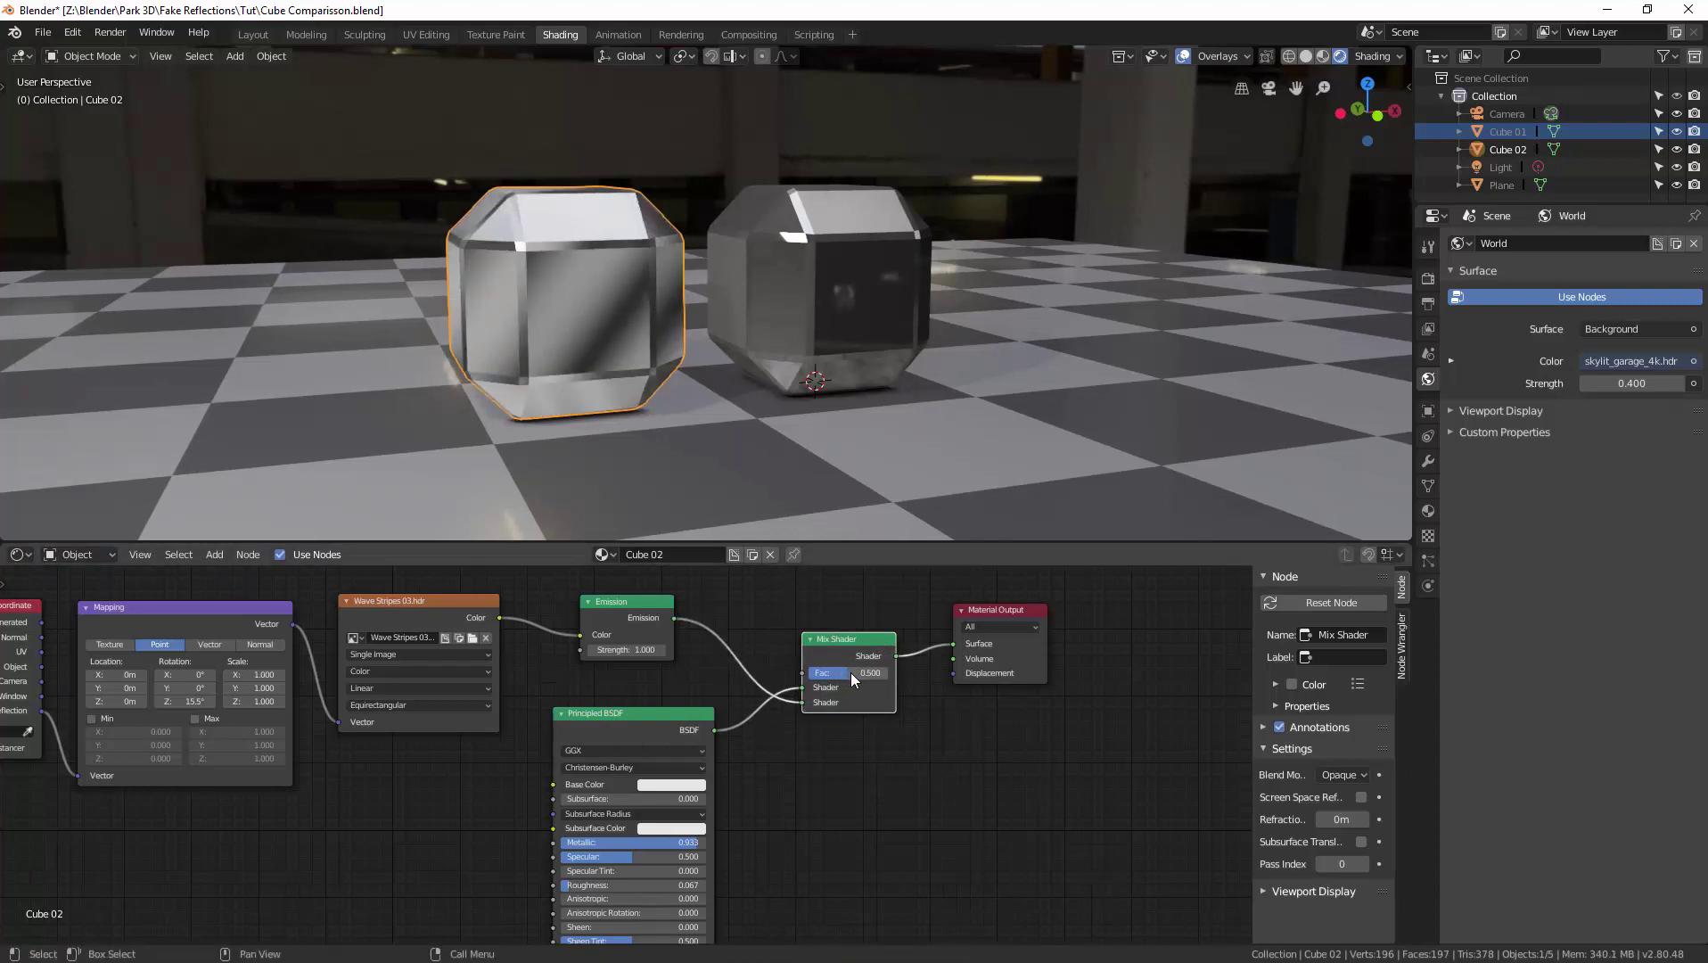
pyautogui.moveTo(849, 671); pyautogui.dragTo(793, 670)
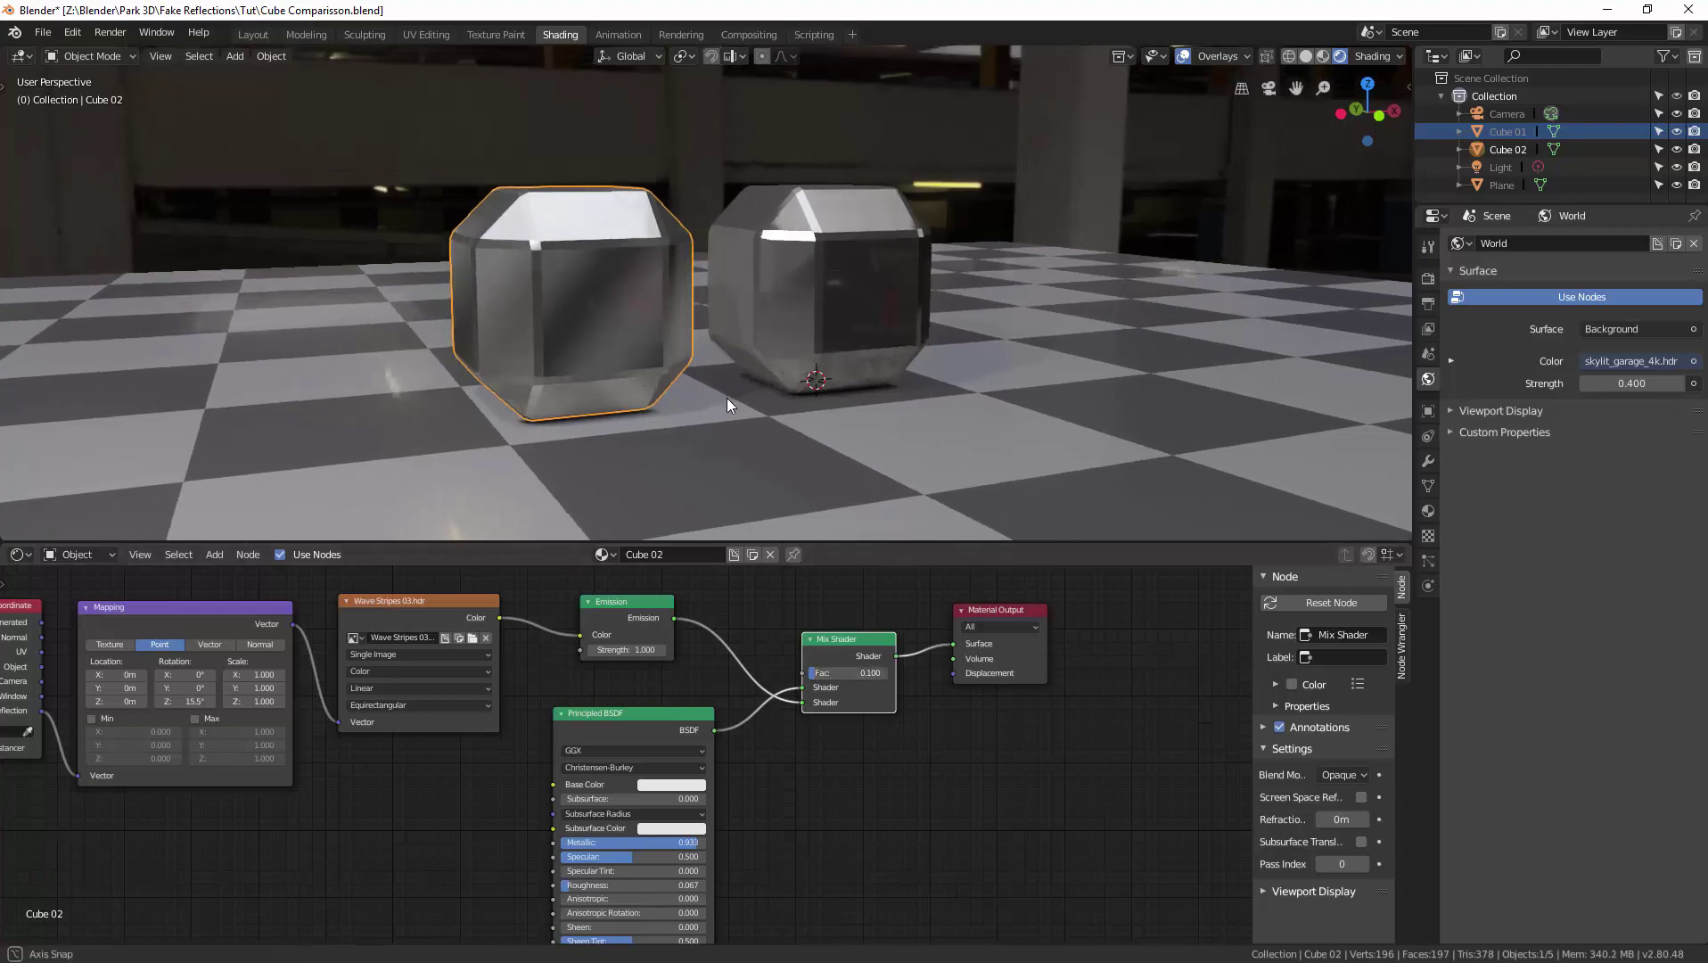
pyautogui.moveTo(727, 397); pyautogui.dragTo(762, 370, button='middle')
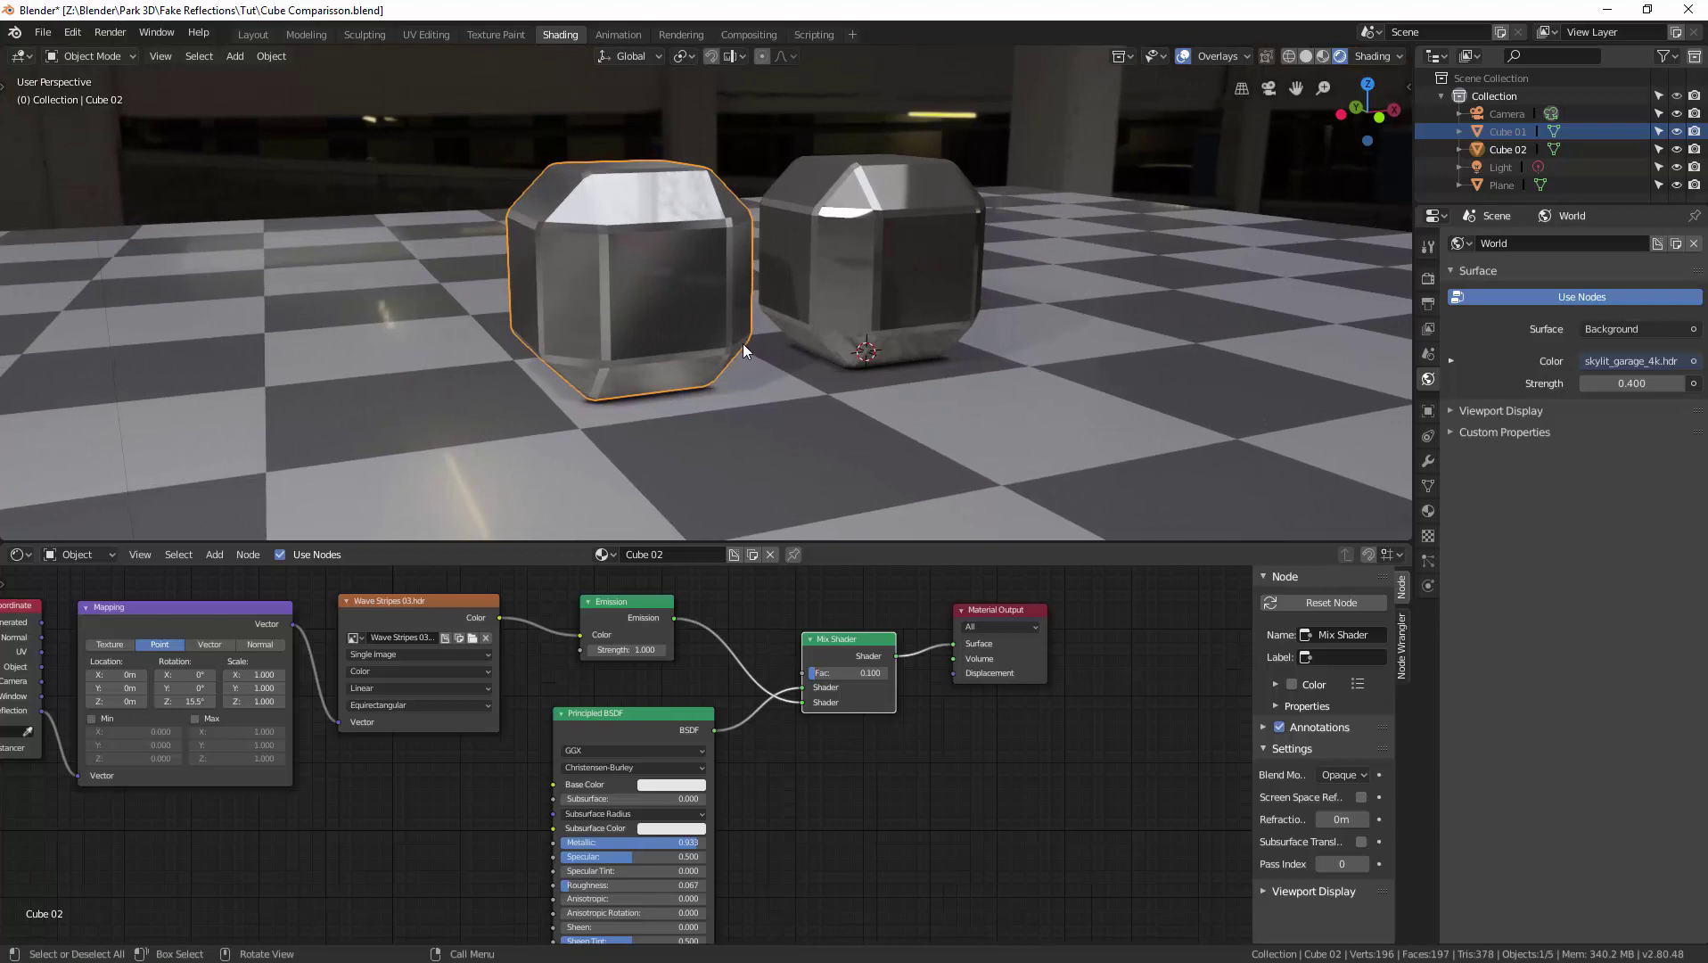
pyautogui.moveTo(744, 346); pyautogui.dragTo(739, 345, button='middle')
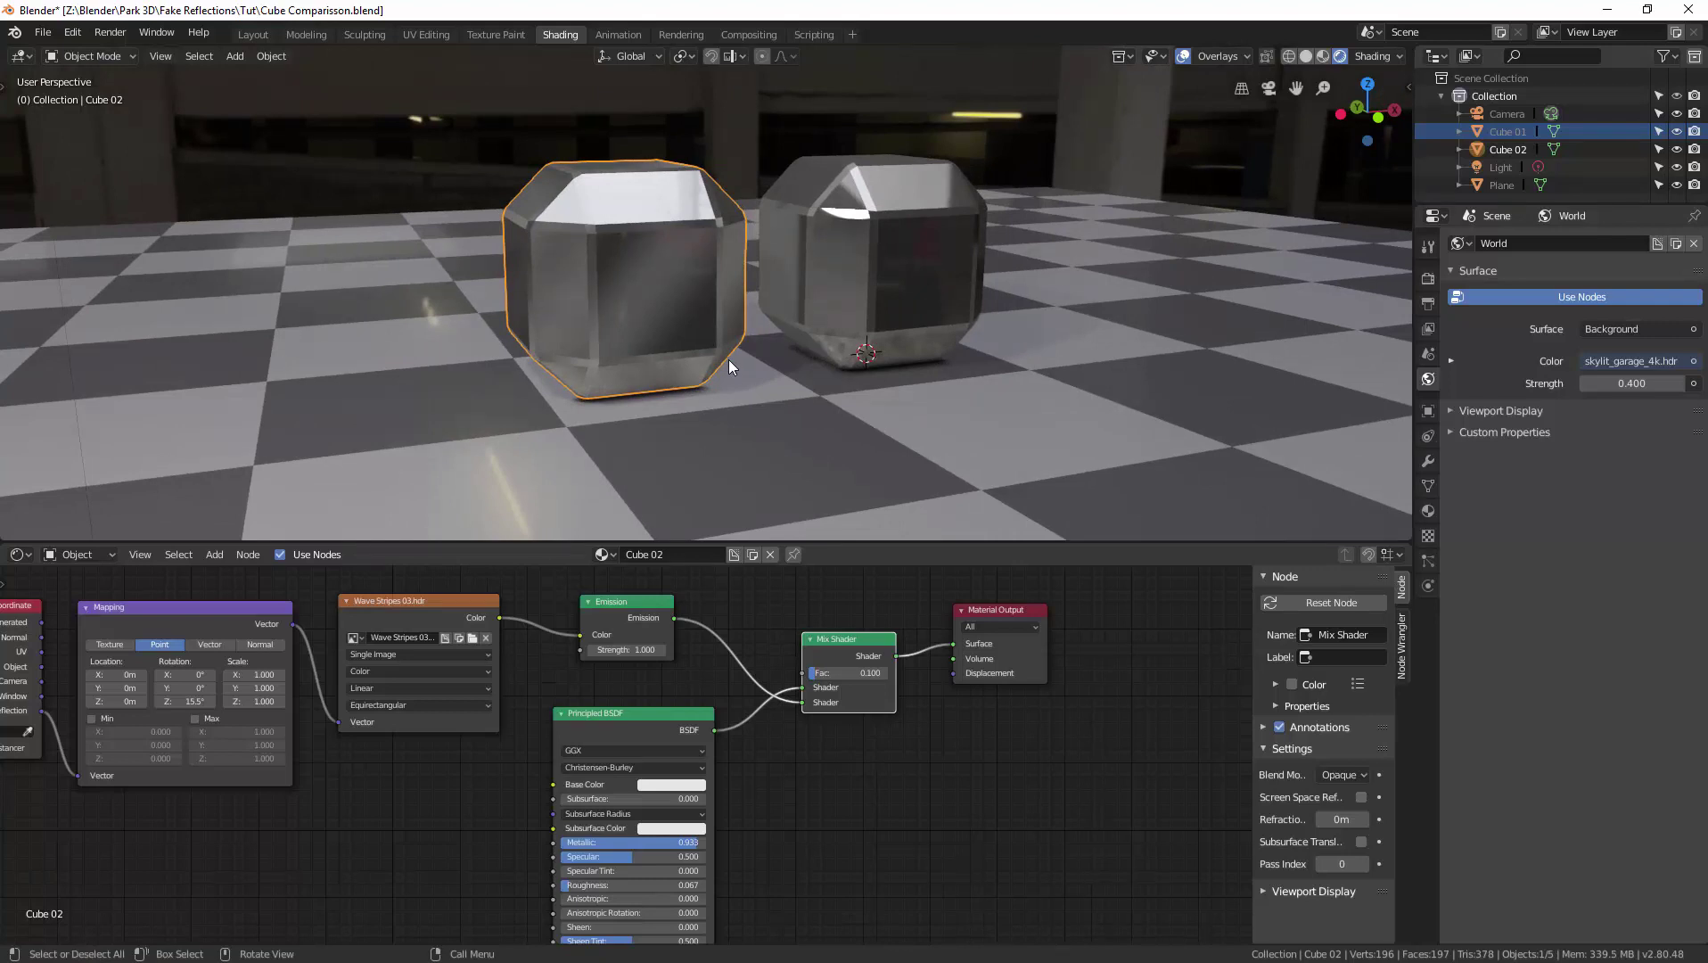
# Save Cube Comparisson.blend, then open Wave Stripes 03.blend from the recent files
pyautogui.hotkey('ctrl', 's')
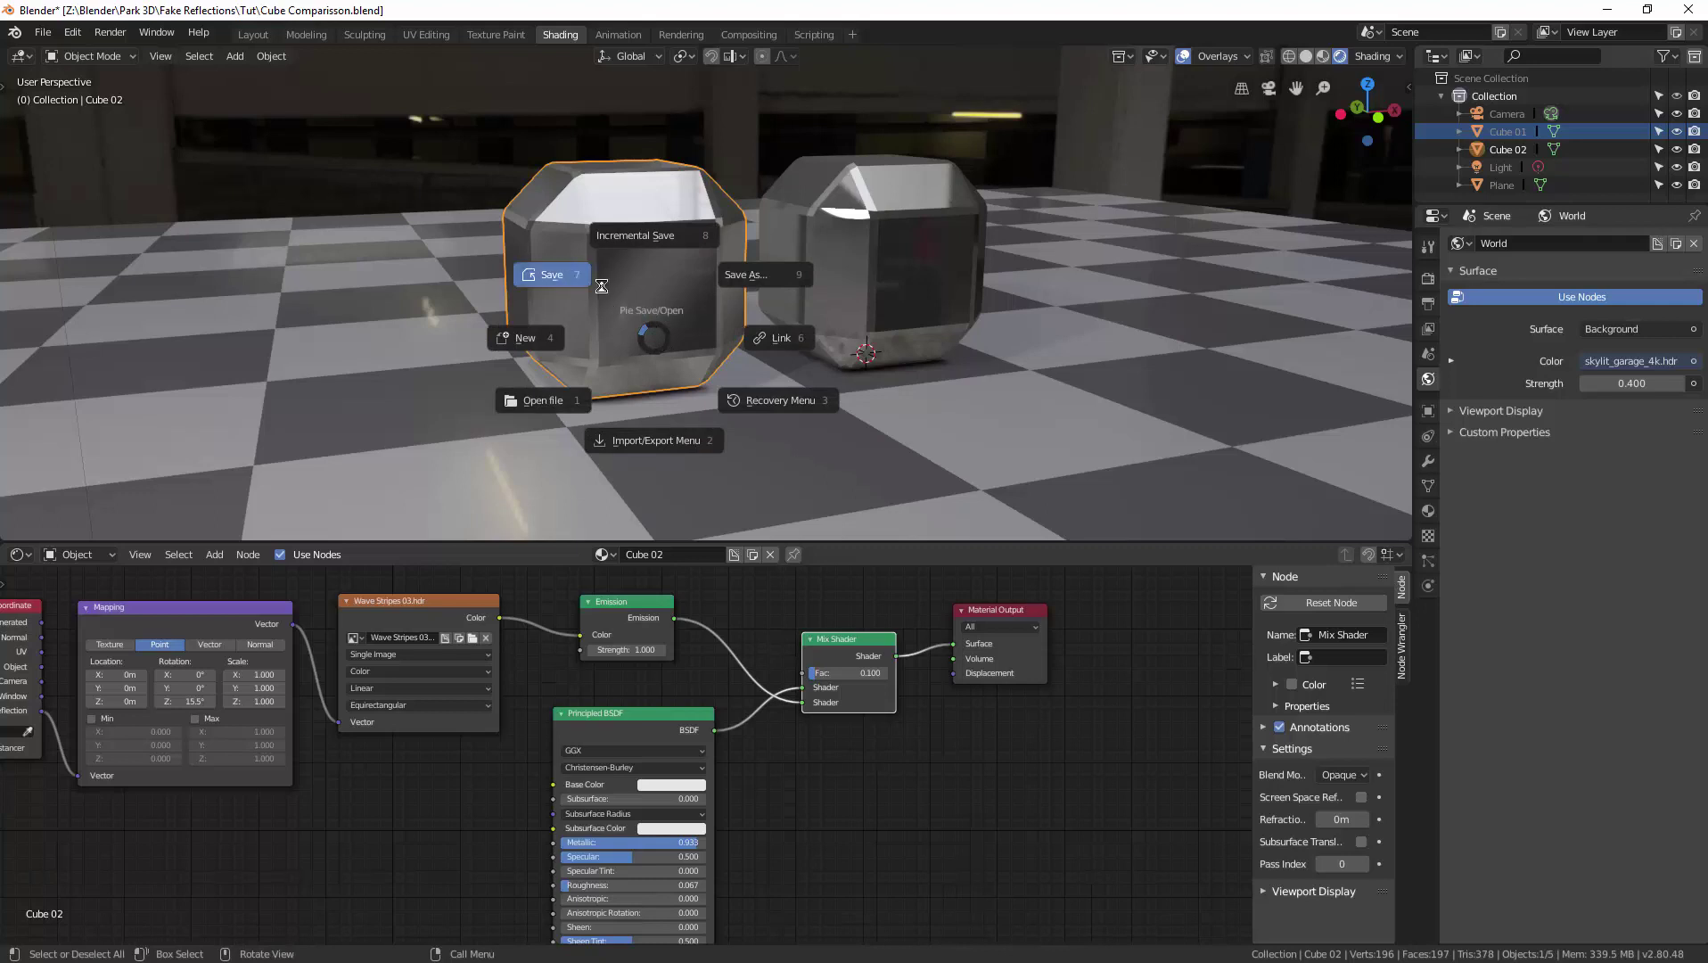
pyautogui.click(568, 276)
pyautogui.click(43, 32)
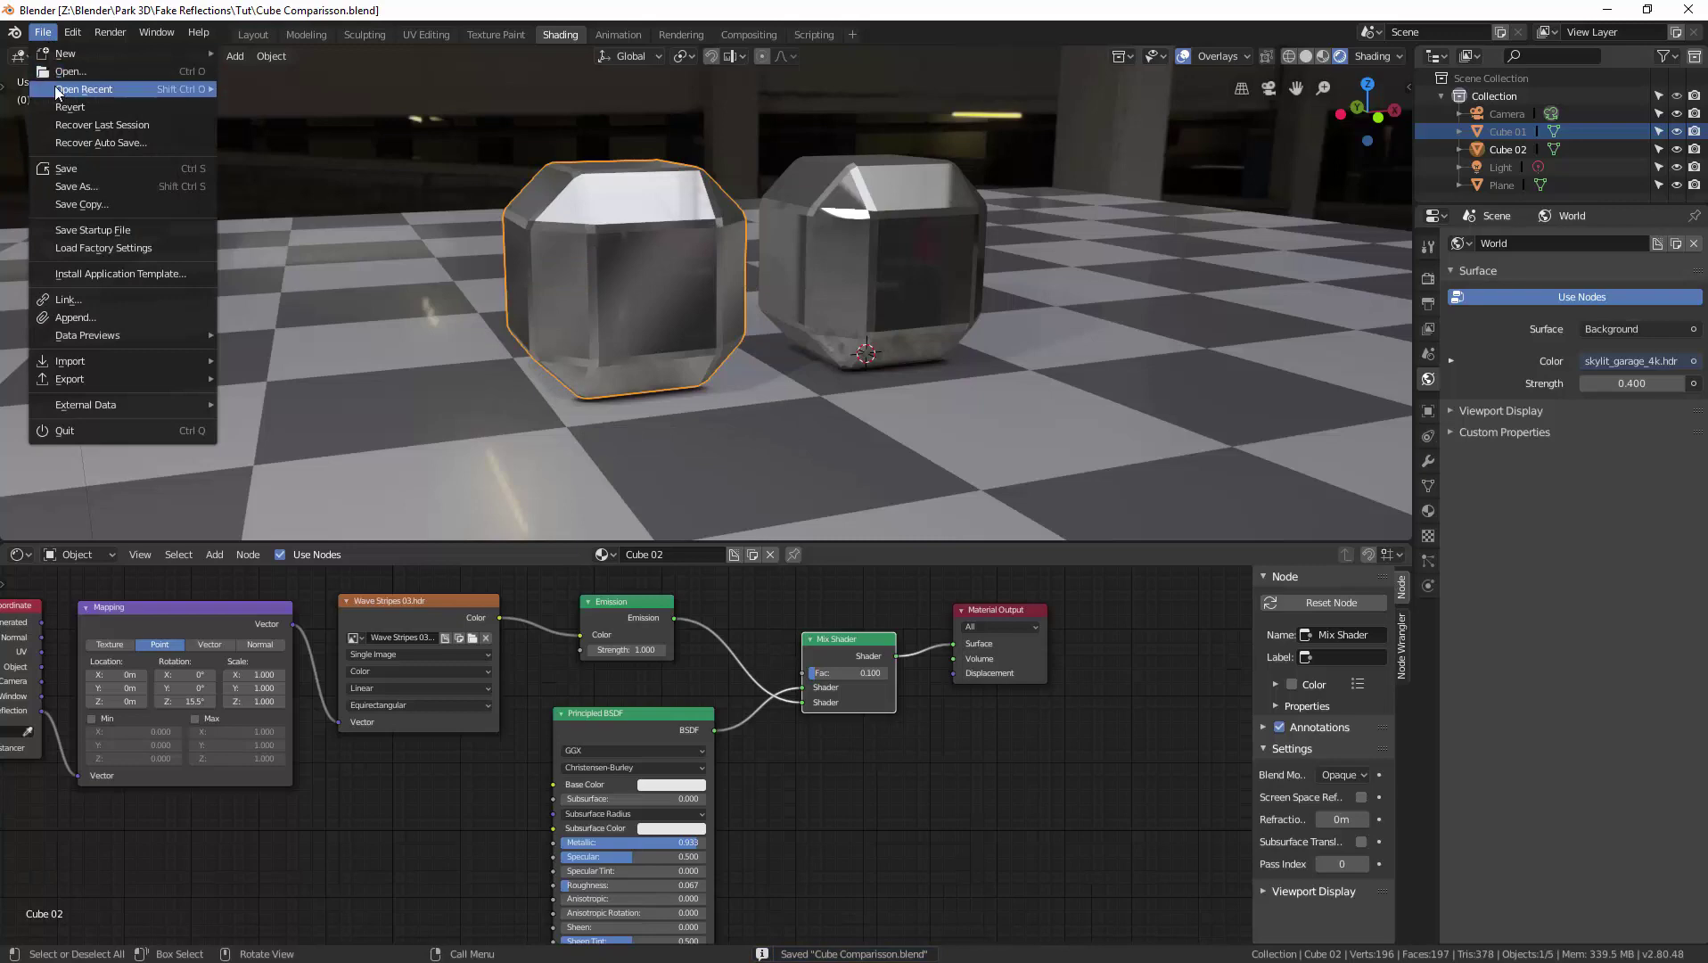
pyautogui.moveTo(85, 89)
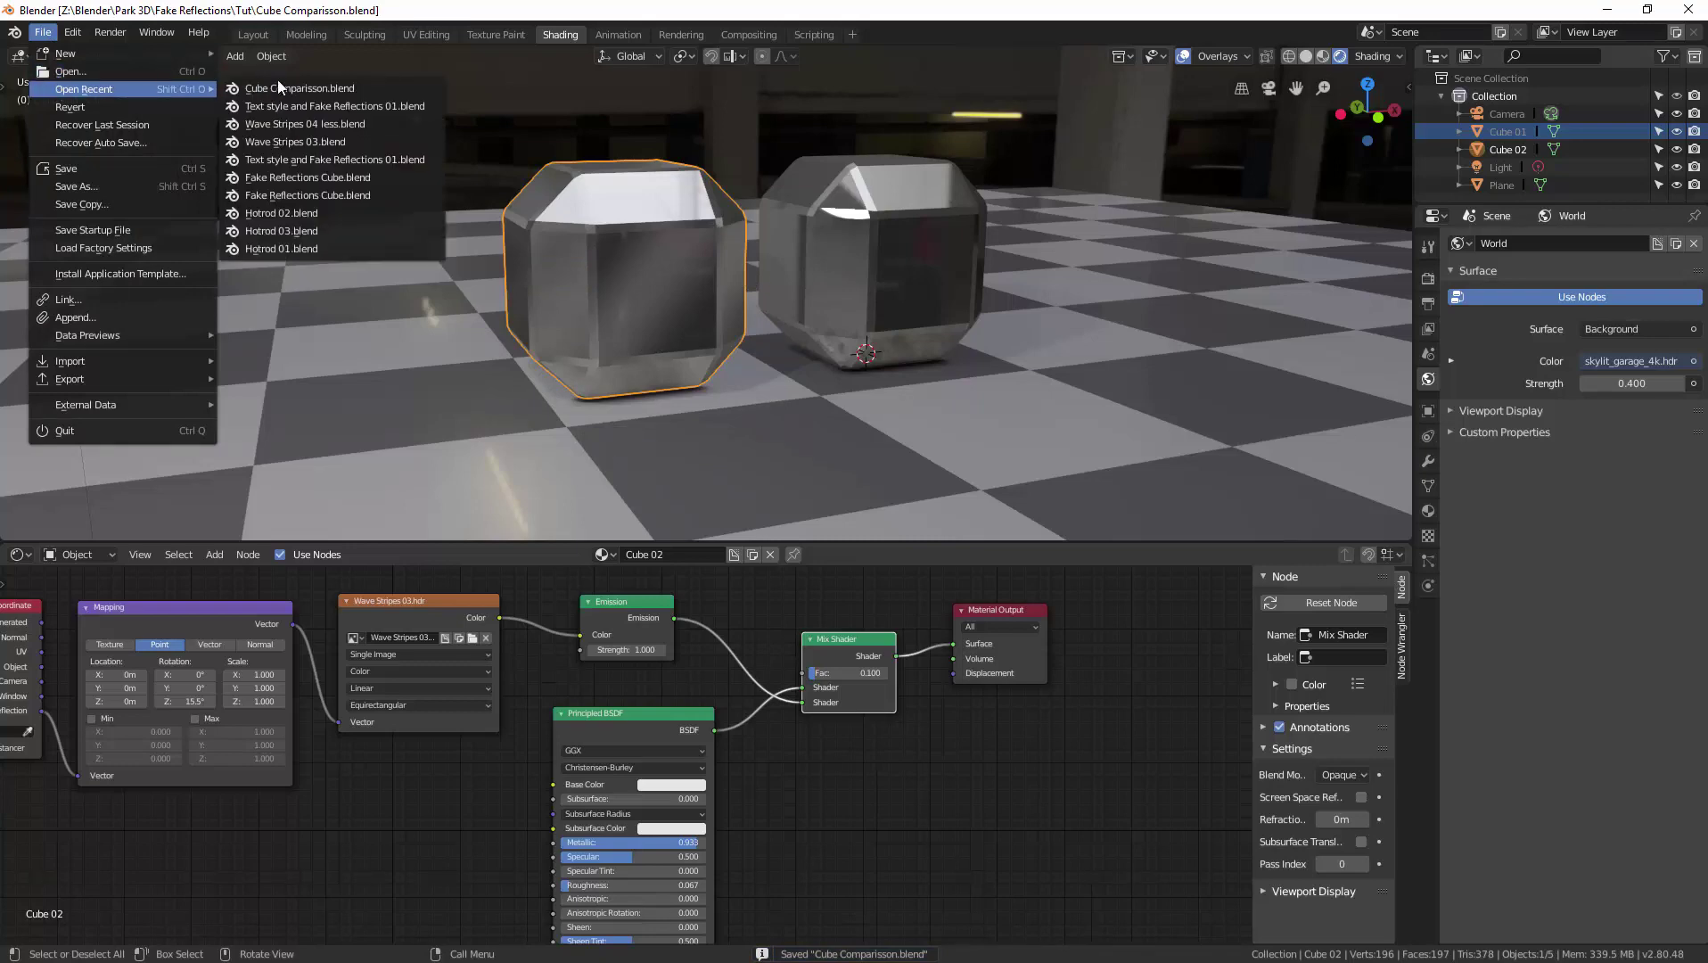
pyautogui.click(341, 141)
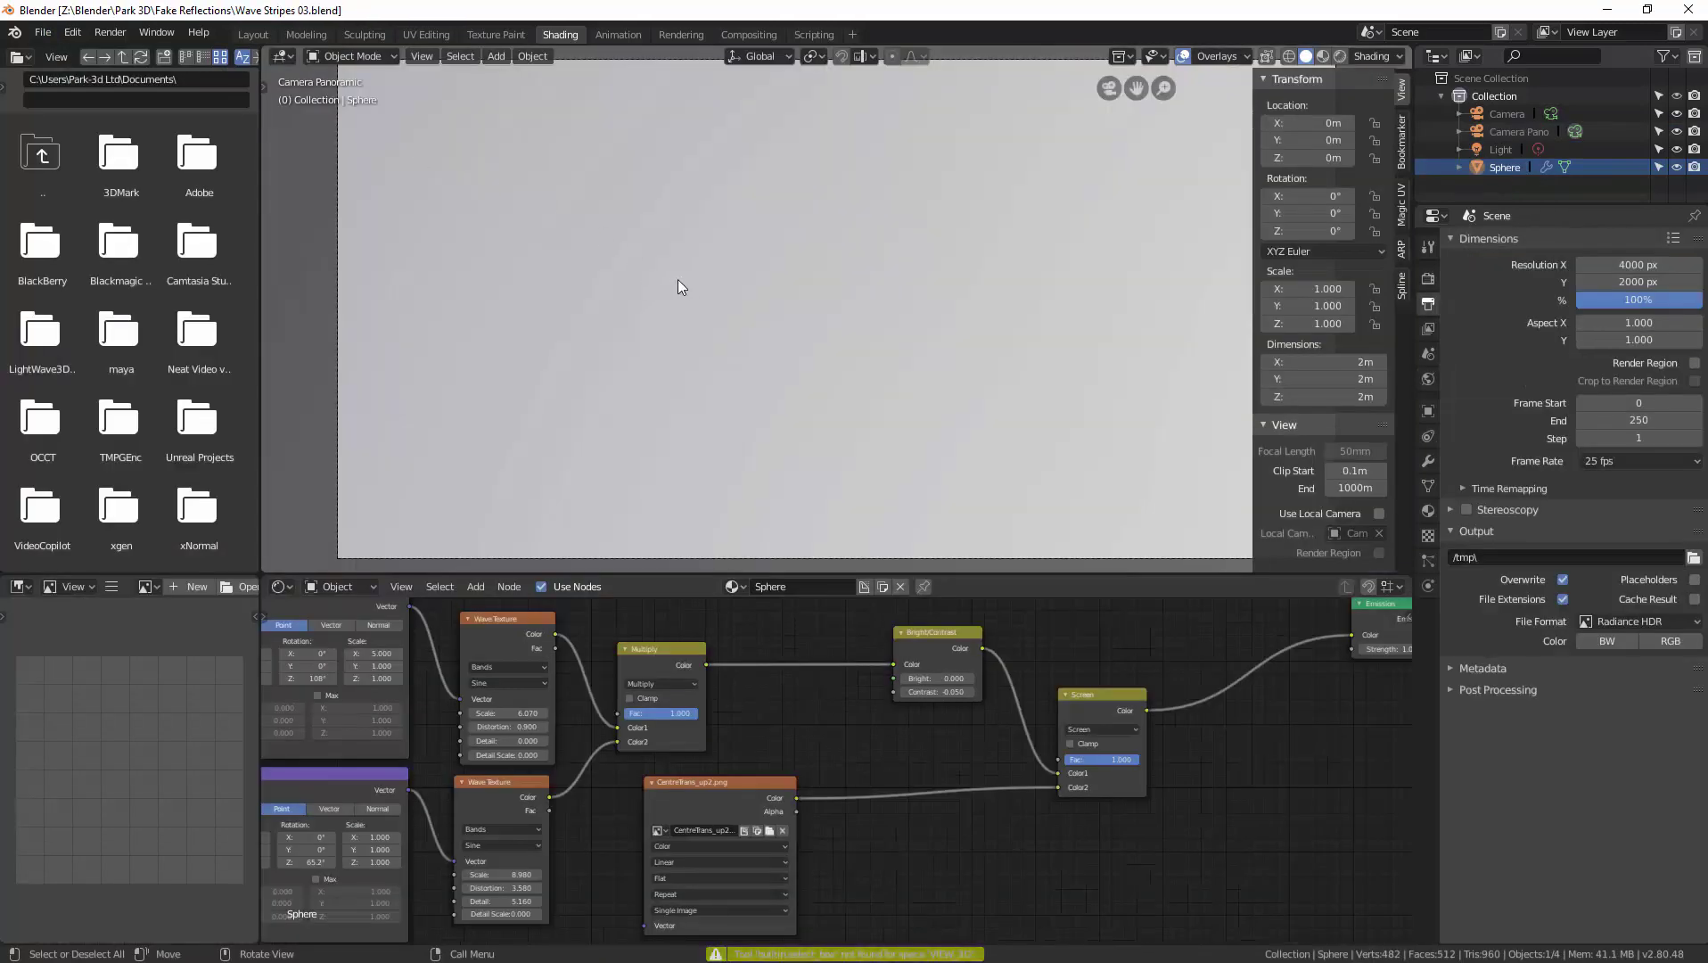
# Leave camera view, switch to Rendered shading, and orbit around the striped sphere
pyautogui.click(1108, 90)
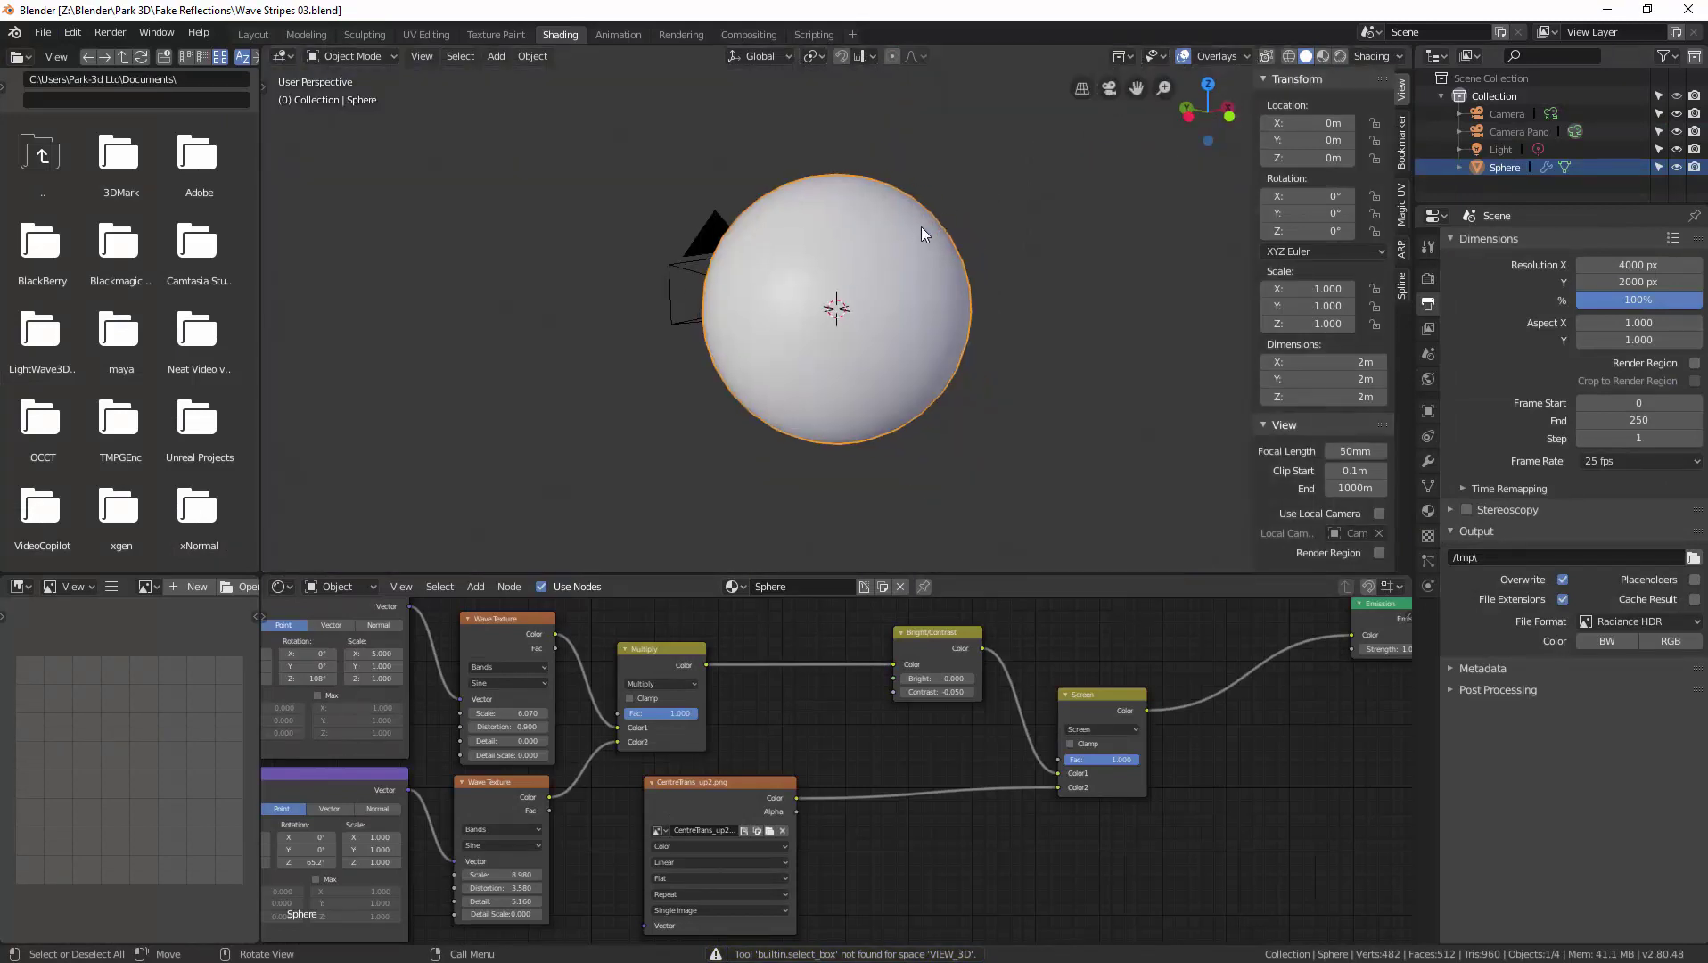
pyautogui.press('z')
pyautogui.click(980, 112)
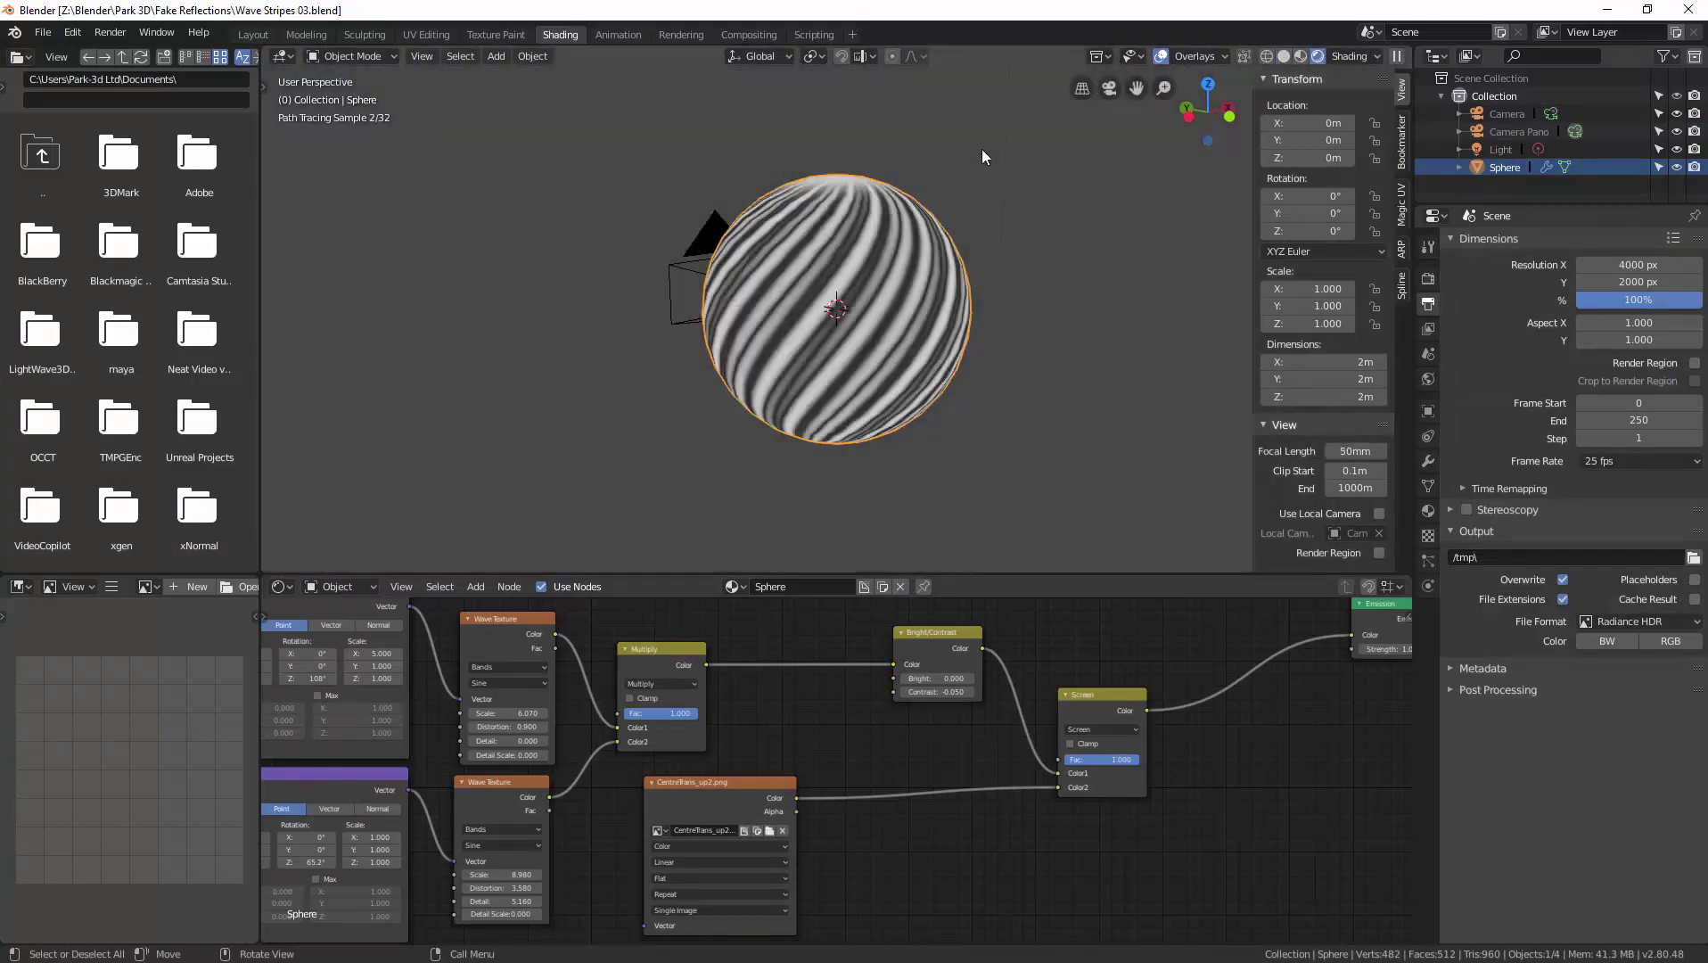
pyautogui.moveTo(927, 227)
pyautogui.mouseDown(button='middle')
pyautogui.moveTo(874, 287)
pyautogui.moveTo(966, 287)
pyautogui.mouseUp(button='middle')
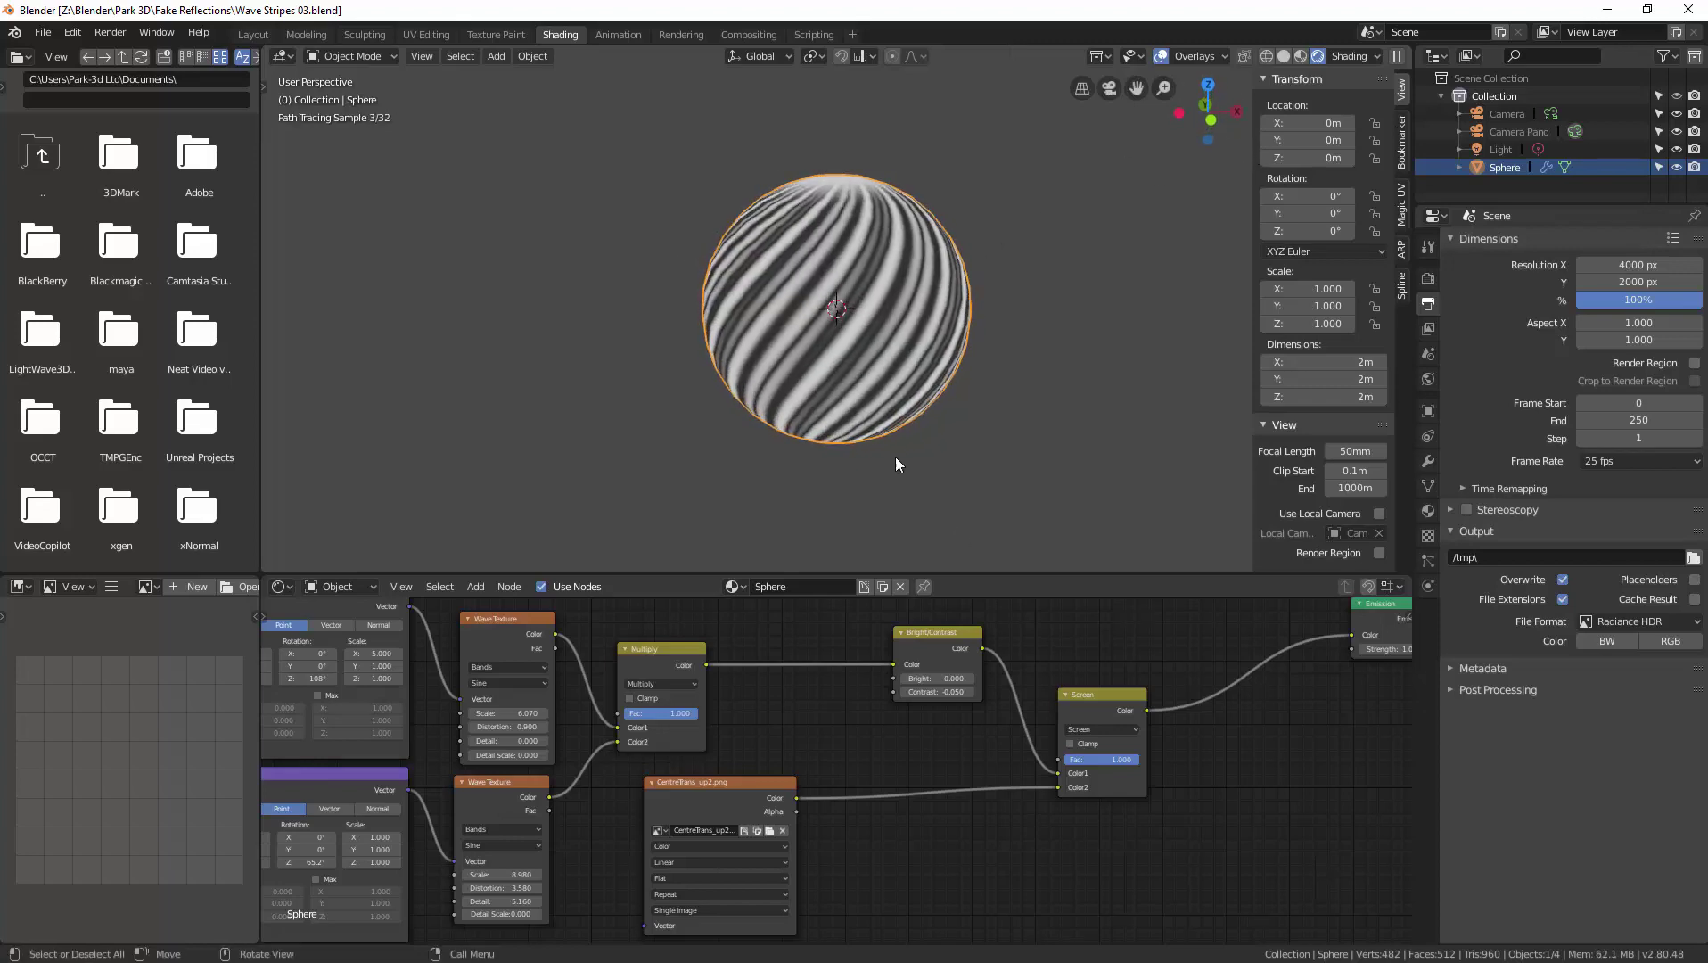
# Arrange the node graph and nudge the CentreTrans_up2.png image node slightly right
pyautogui.moveTo(969, 572); pyautogui.dragTo(972, 515)
pyautogui.moveTo(809, 609); pyautogui.dragTo(1176, 604, button='middle')
pyautogui.click(648, 584)
pyautogui.click(870, 607)
pyautogui.moveTo(873, 577); pyautogui.dragTo(750, 567, button='middle')
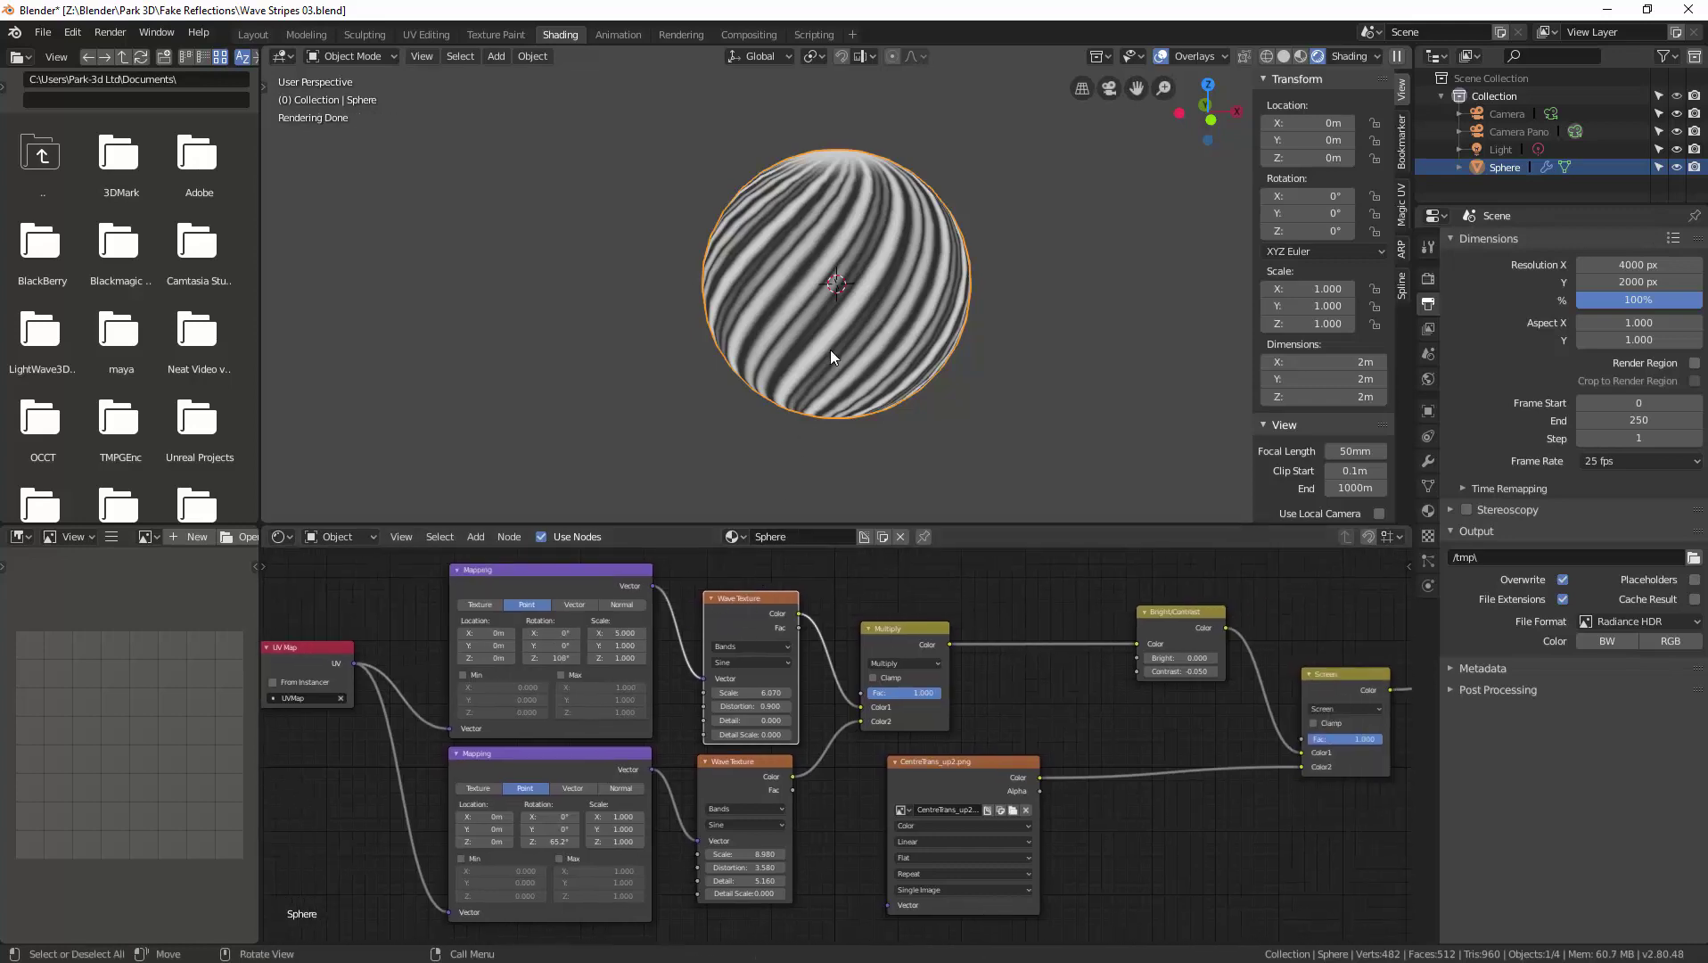
pyautogui.moveTo(823, 352); pyautogui.dragTo(893, 488, button='middle')
pyautogui.moveTo(1050, 674); pyautogui.dragTo(848, 679, button='middle')
pyautogui.moveTo(760, 714); pyautogui.dragTo(827, 719)
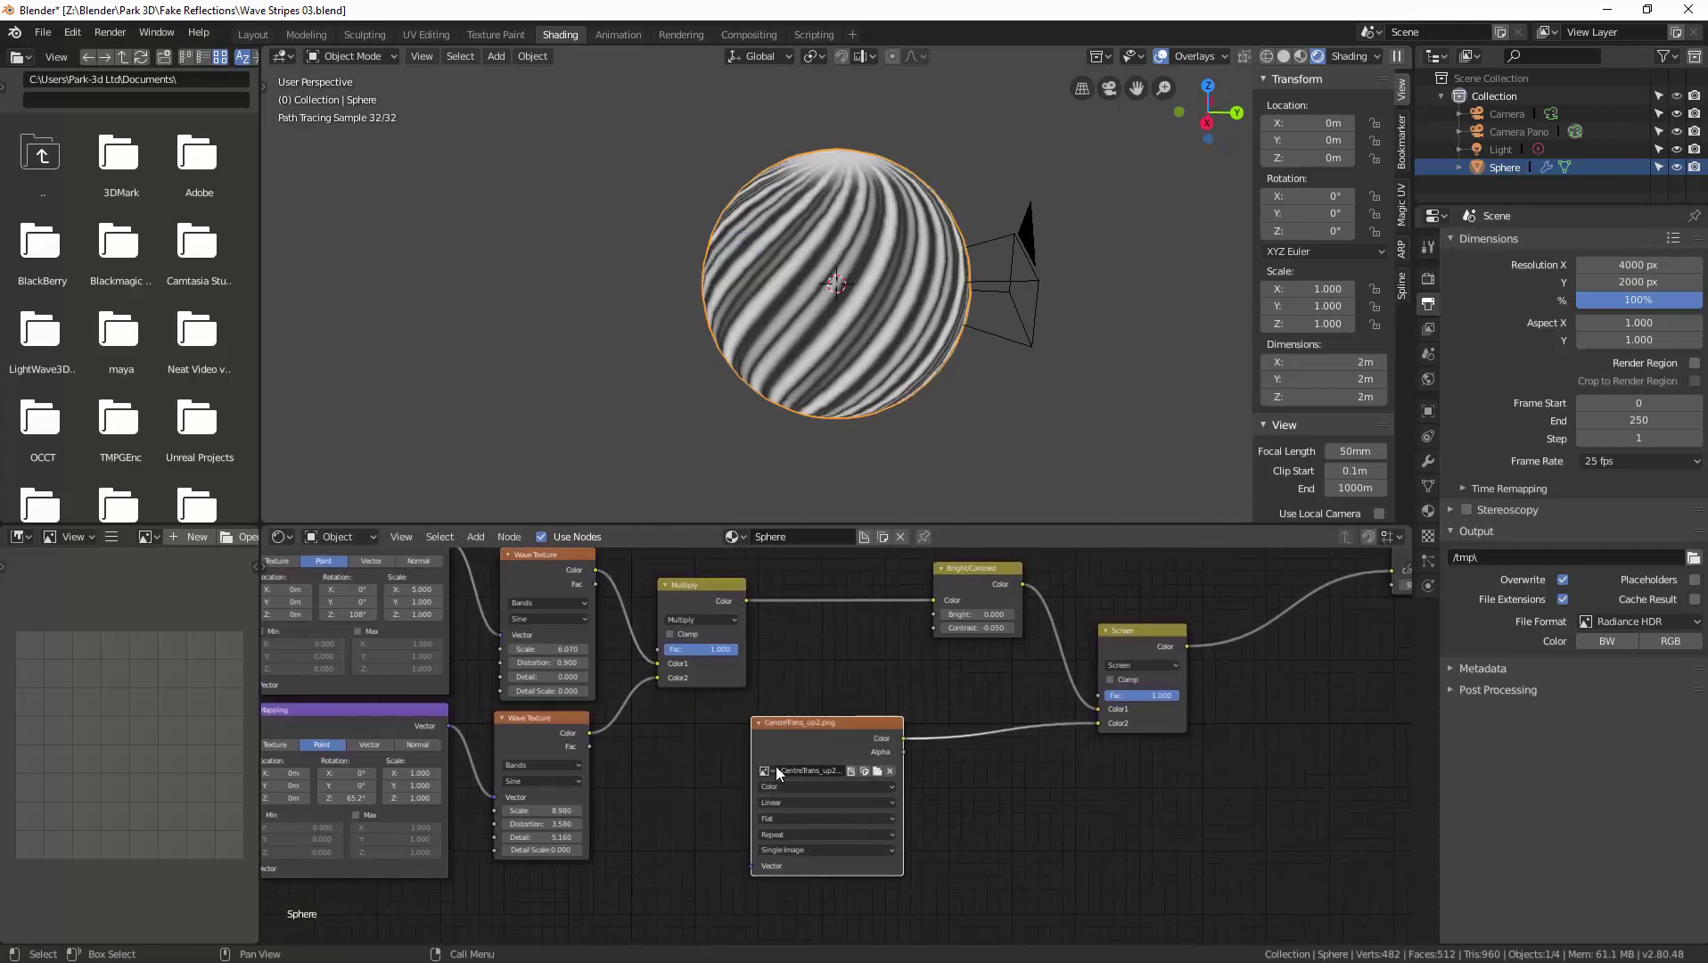
# In UV Editing, return the sphere to Object Mode and view its striped pole rendered
pyautogui.click(434, 33)
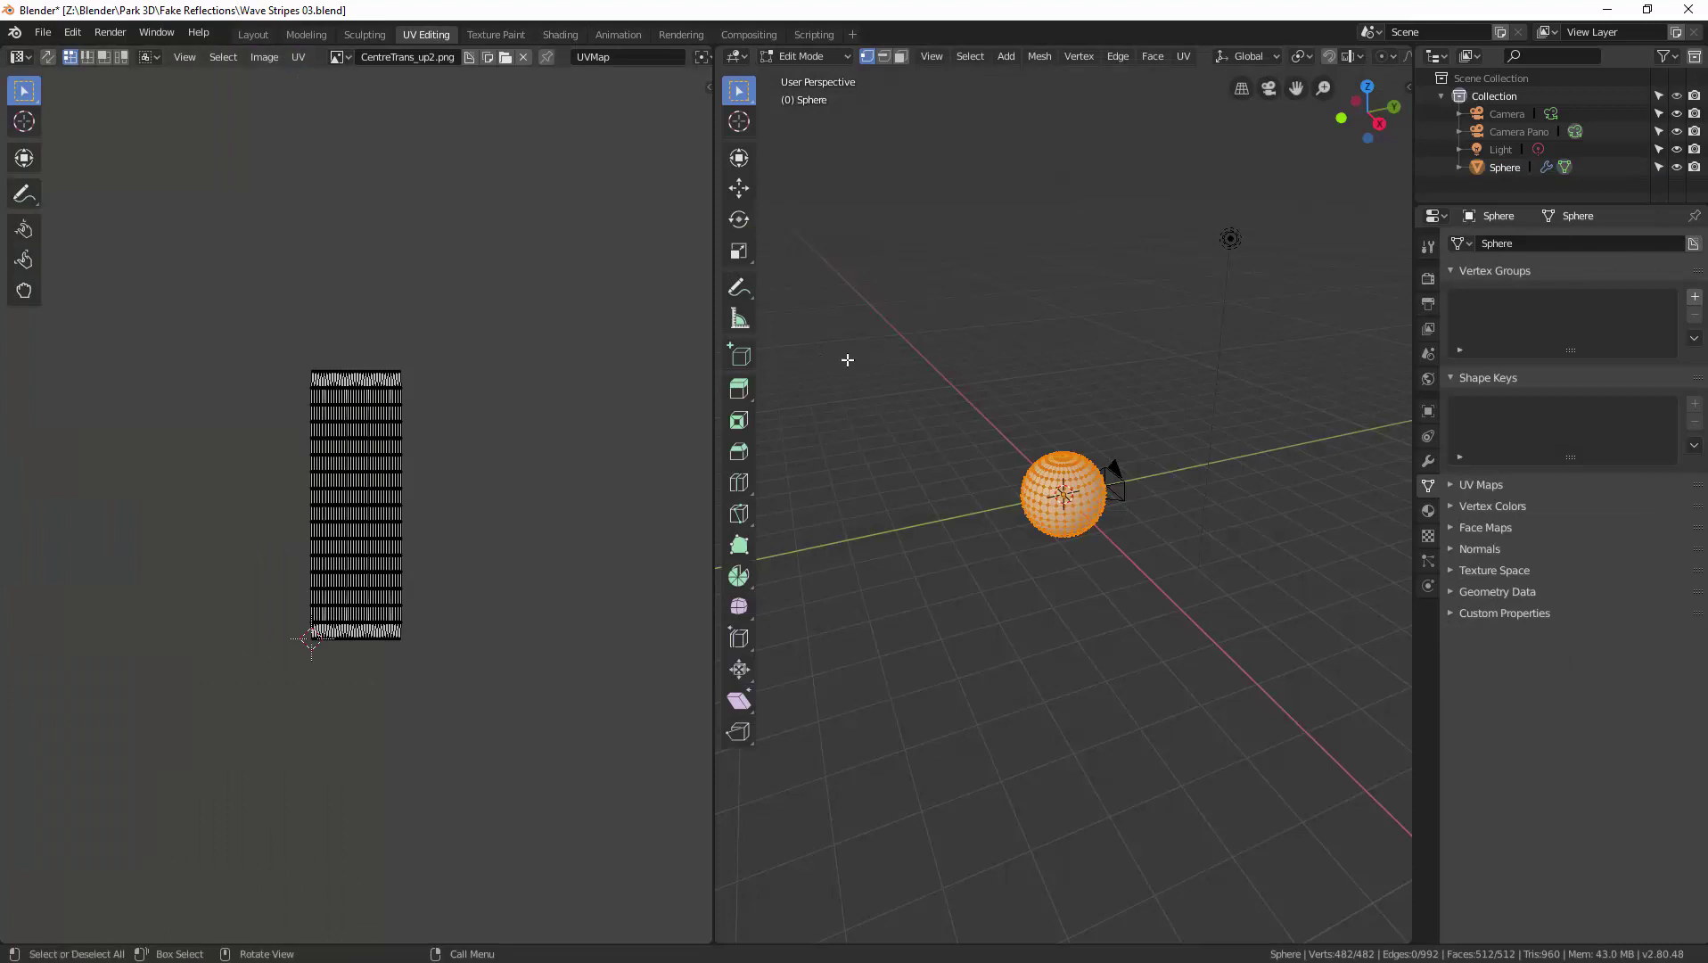
pyautogui.hotkey('ctrl', 'Tab')
pyautogui.click(765, 358)
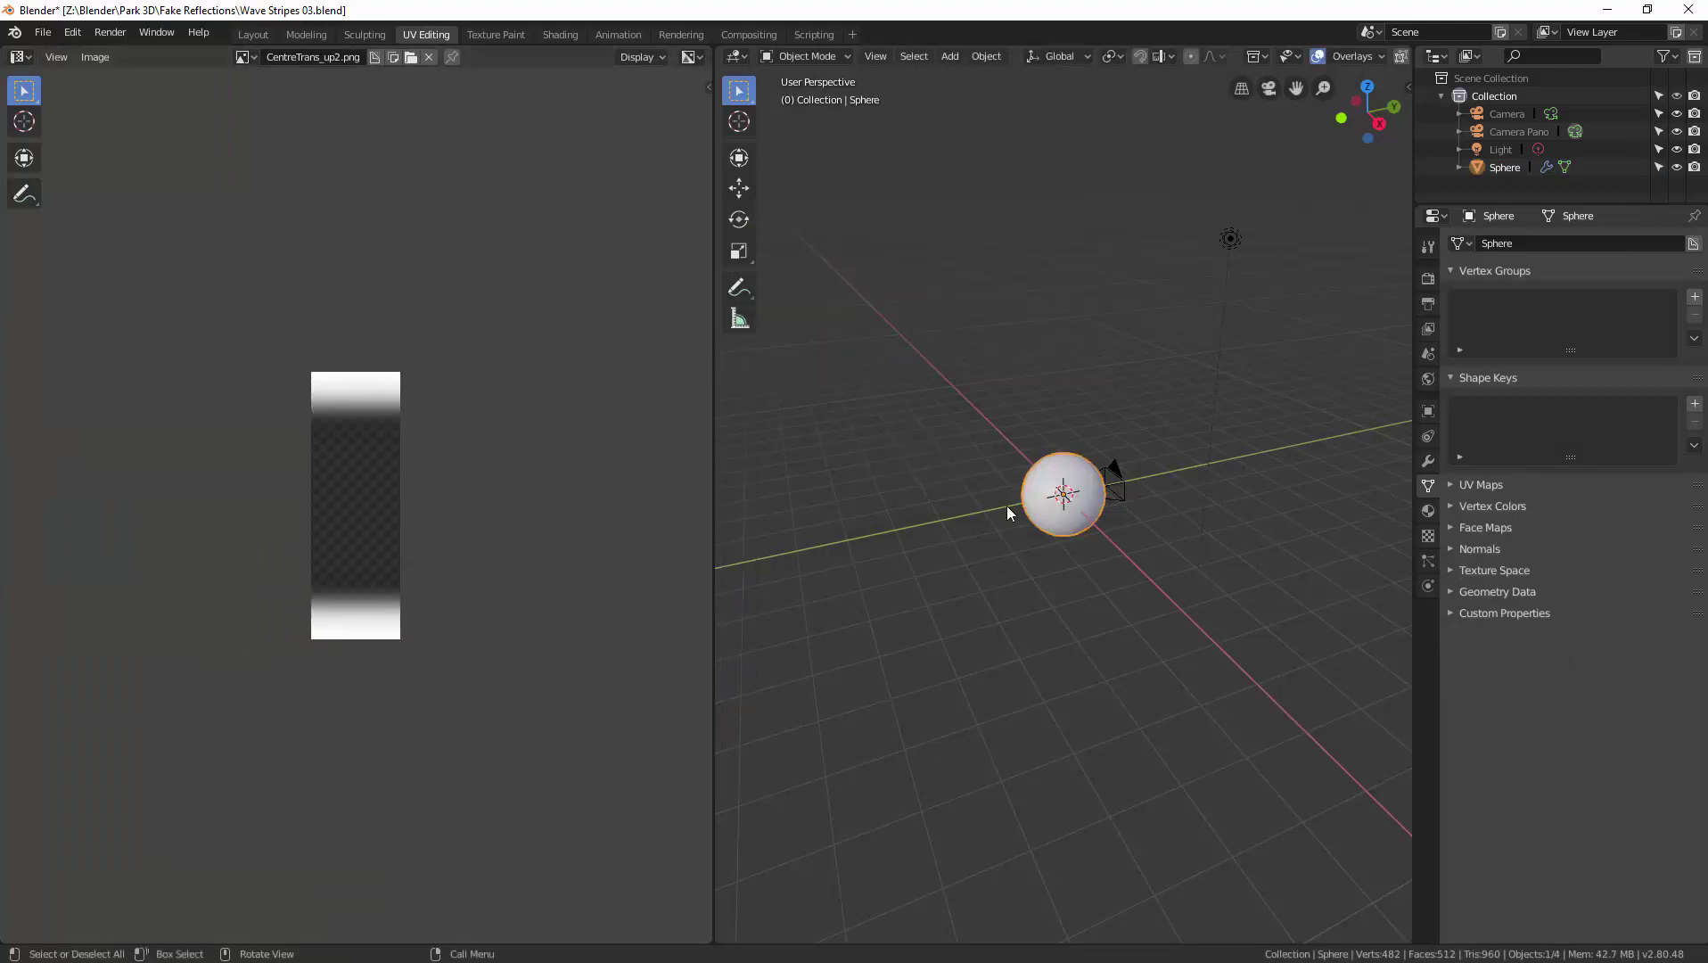
pyautogui.press('z')
pyautogui.click(1012, 430)
pyautogui.scroll(7, 984, 486)
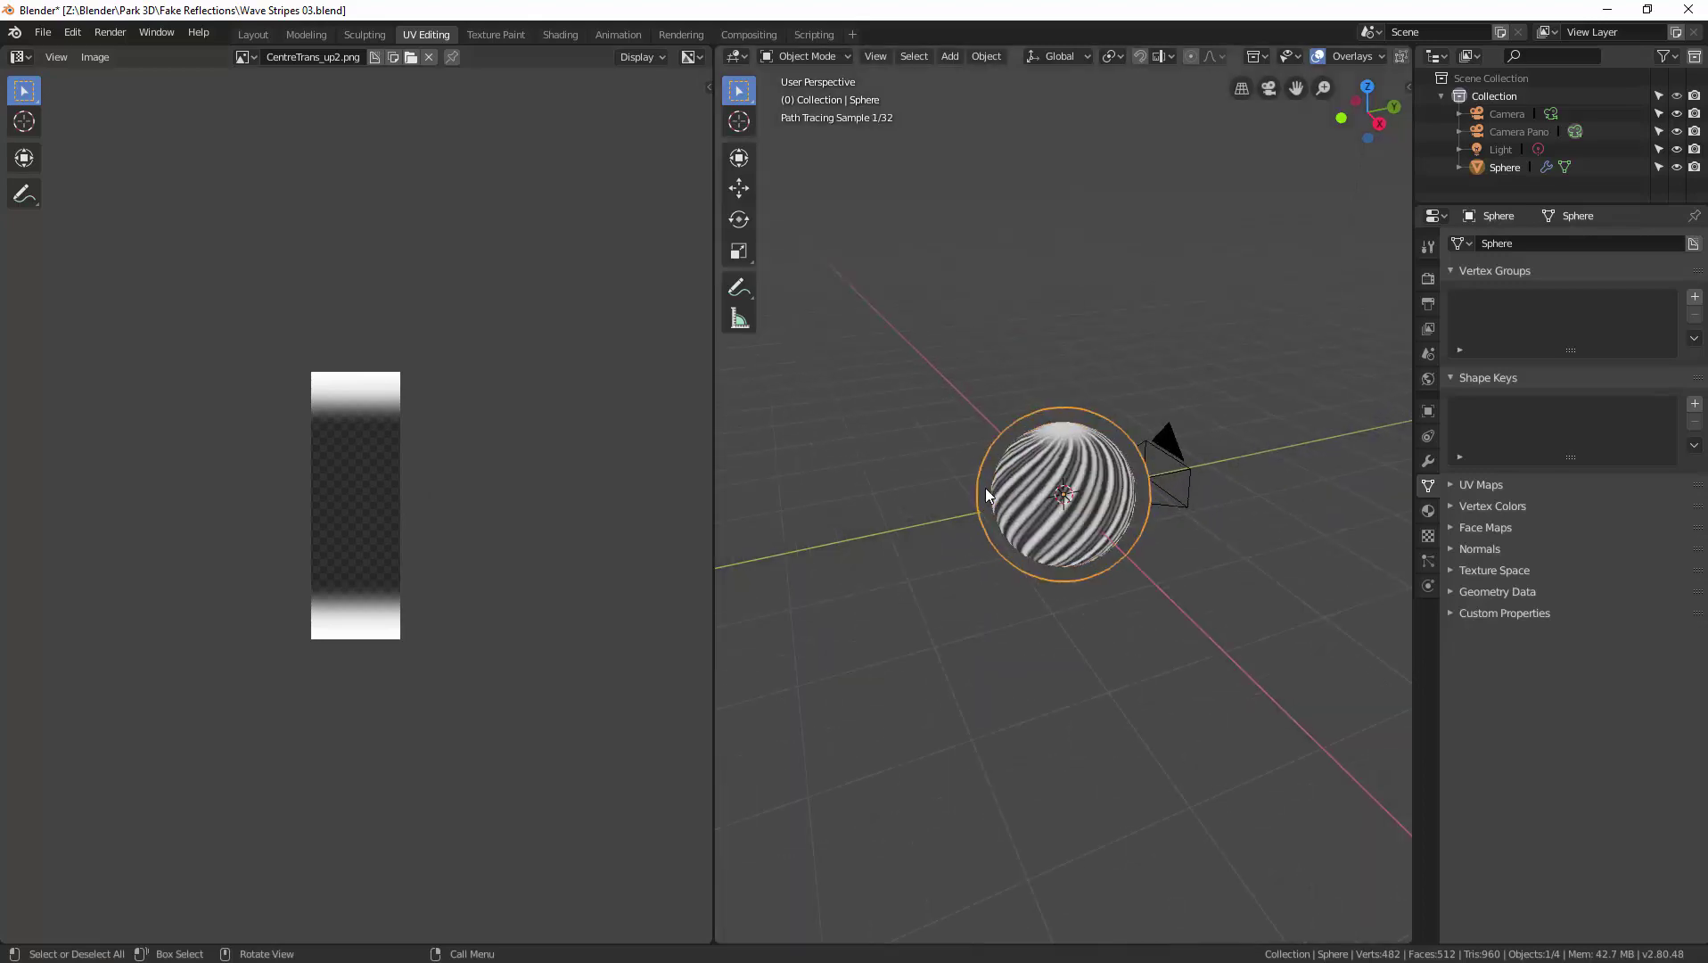
pyautogui.moveTo(1018, 456); pyautogui.dragTo(1042, 375, button='middle')
# Back in Shading, view through Camera Pano and inspect its equirectangular lens and render engine settings
pyautogui.click(562, 35)
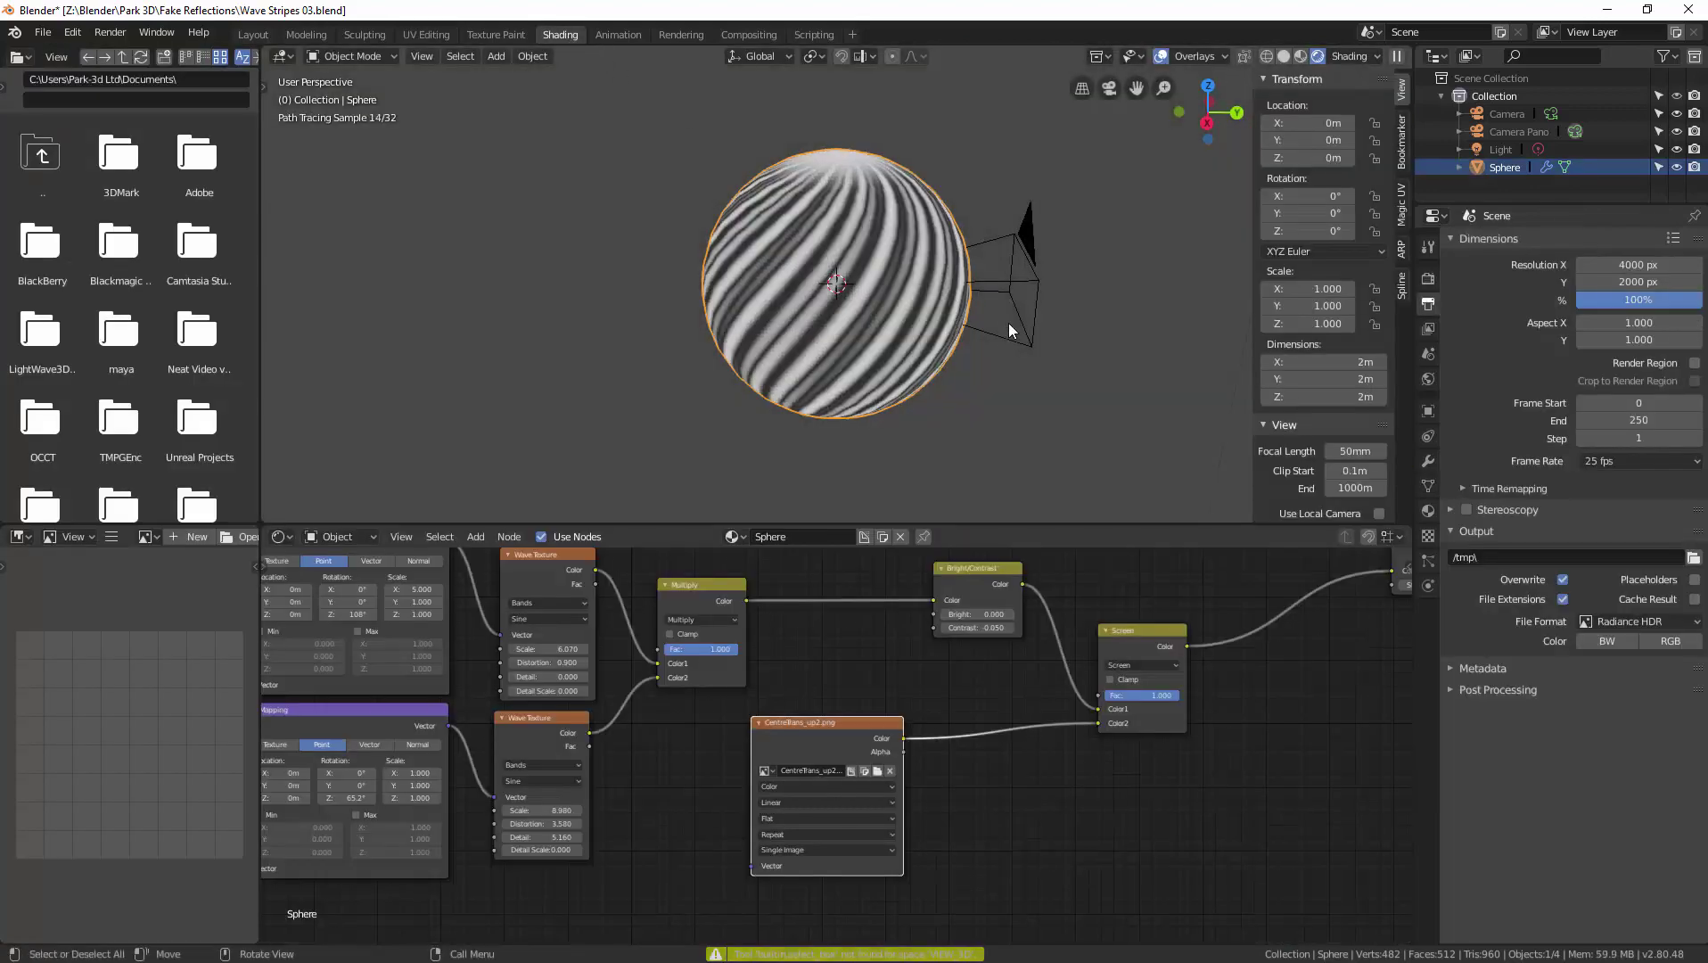
pyautogui.click(1109, 89)
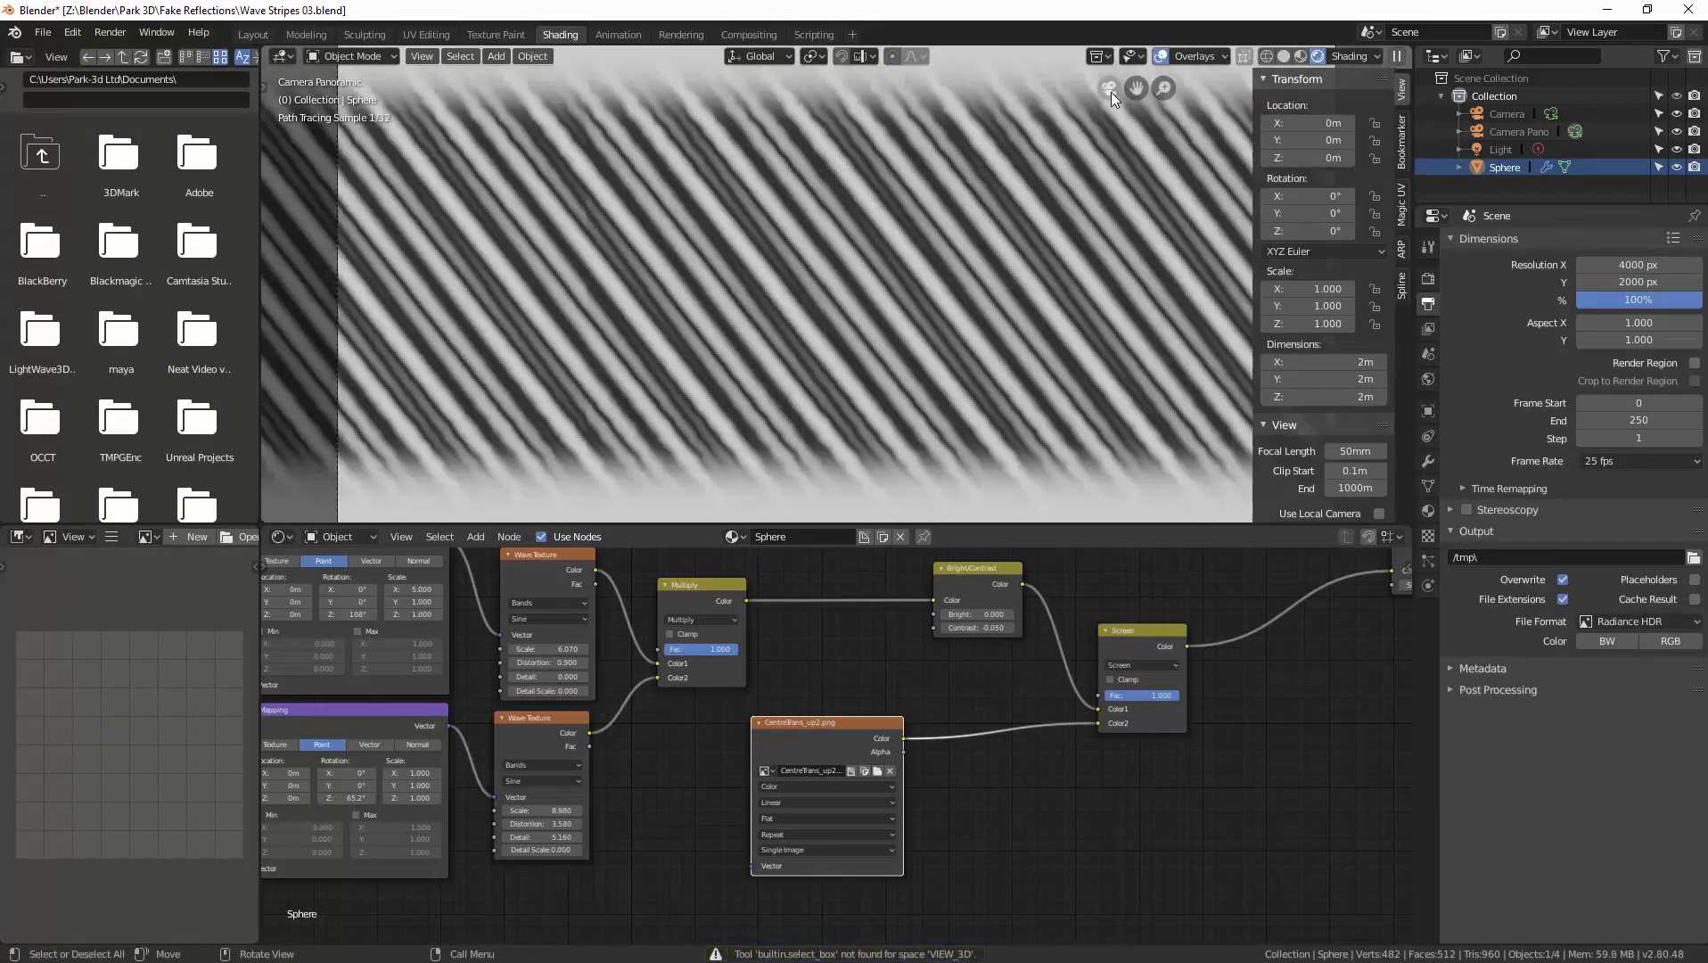
pyautogui.click(1429, 279)
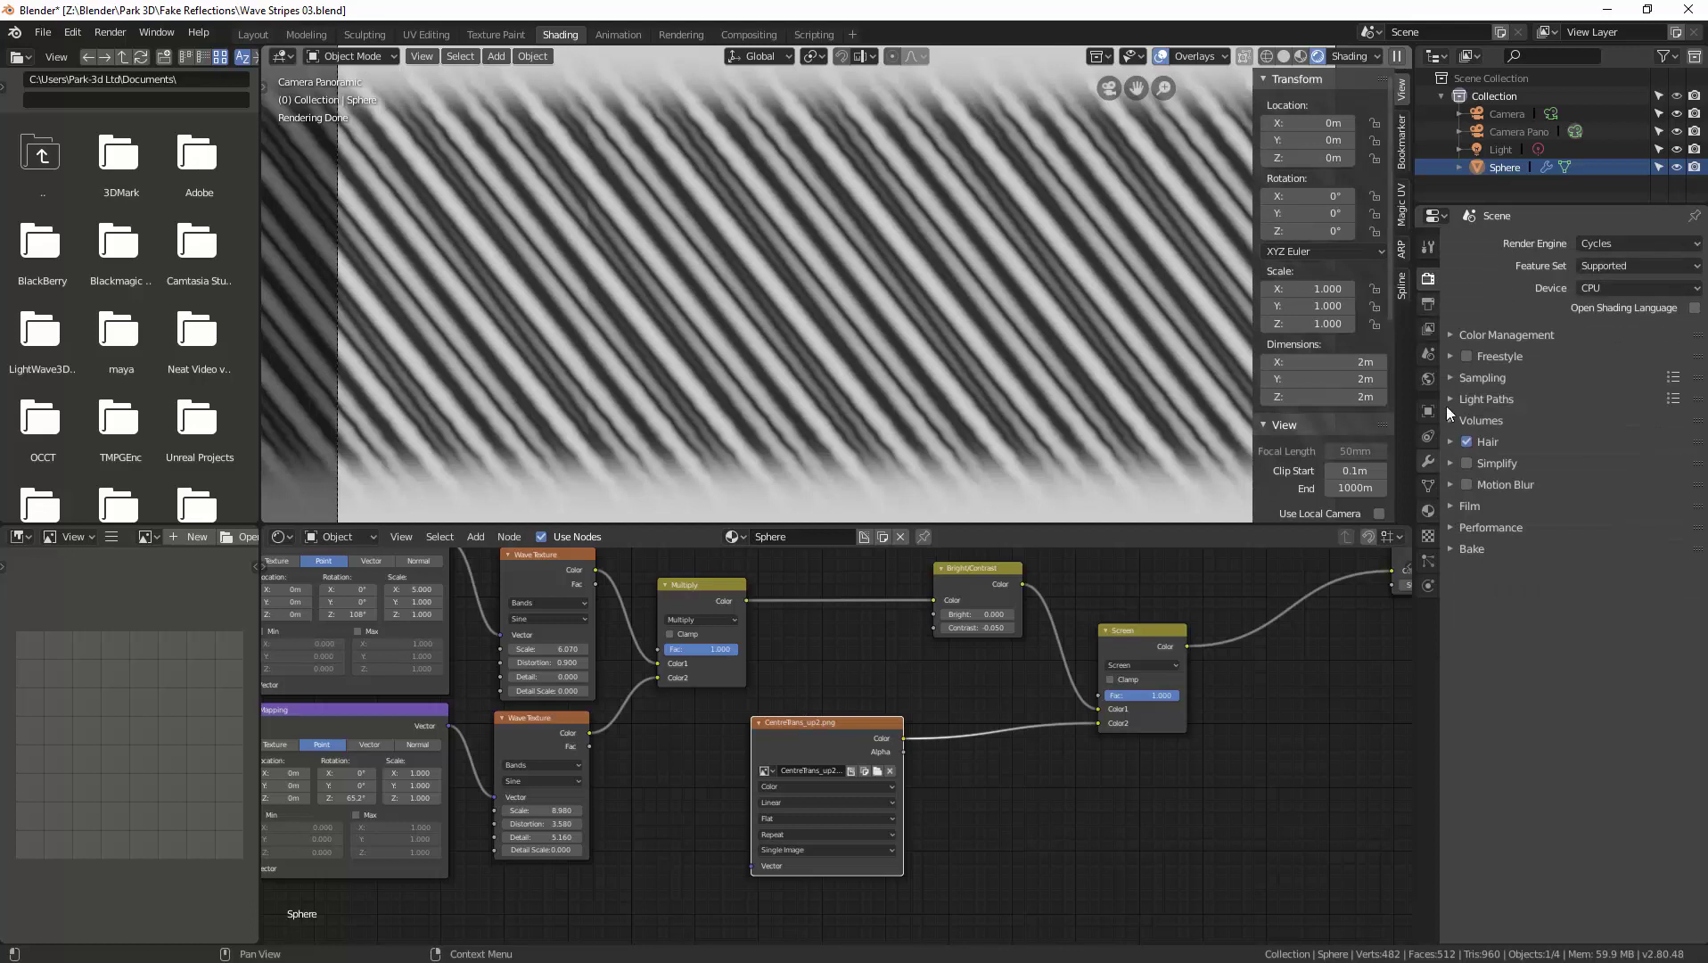
pyautogui.click(1509, 131)
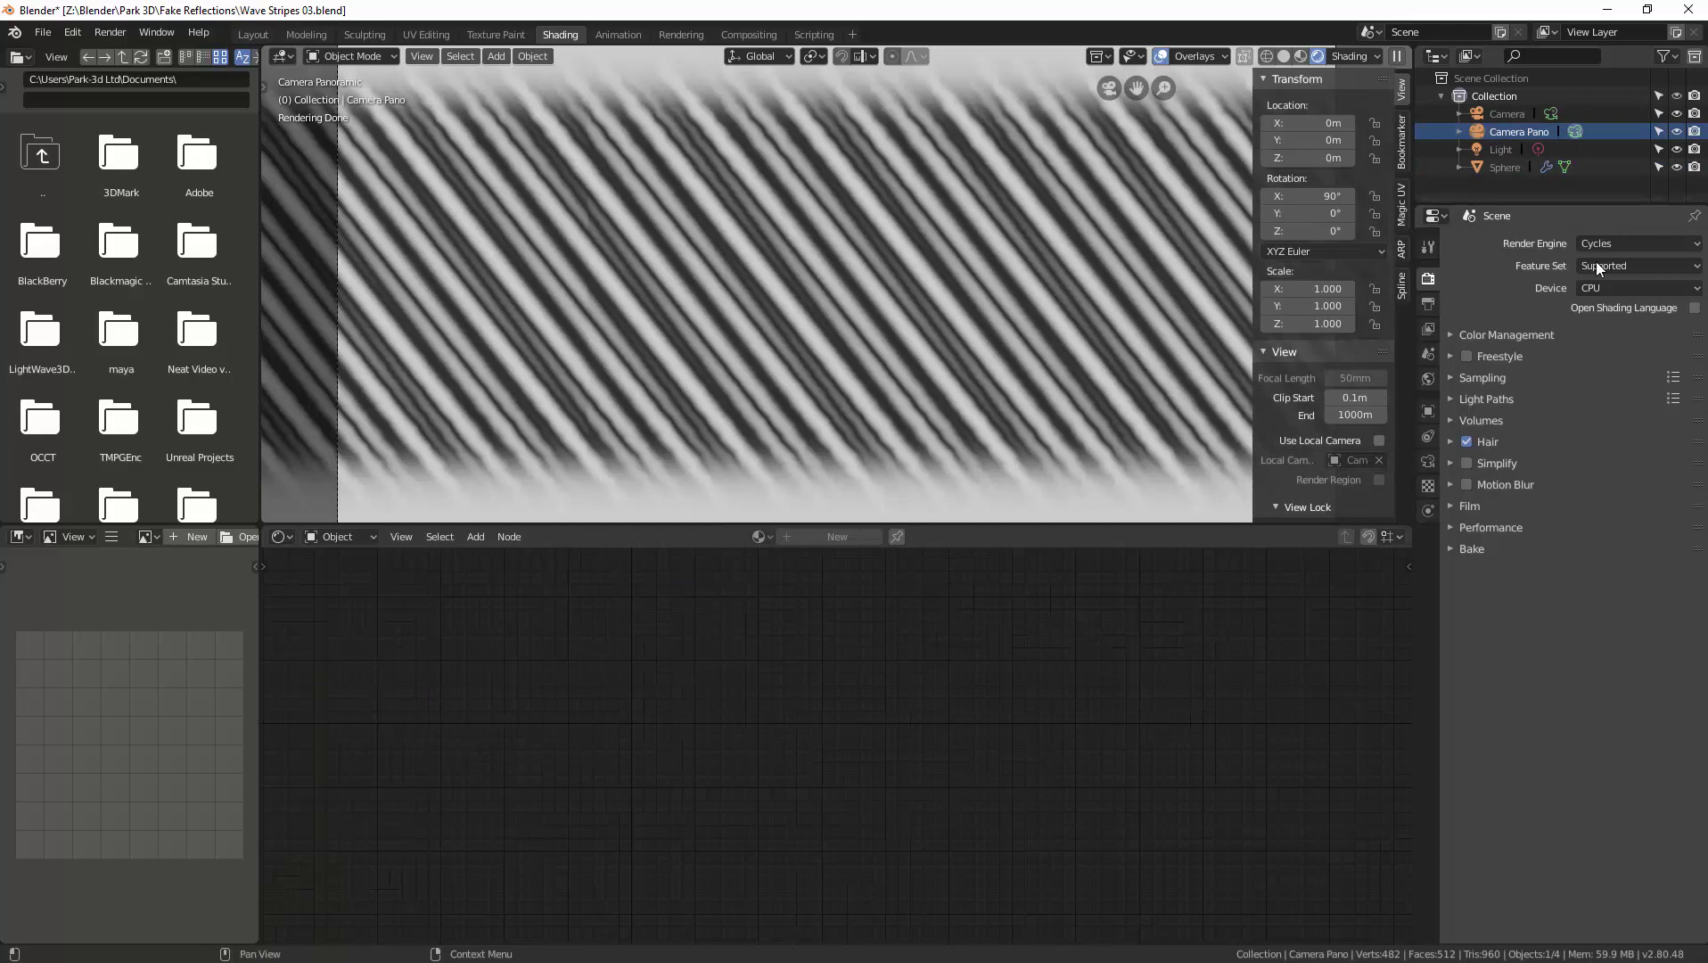
pyautogui.click(1428, 460)
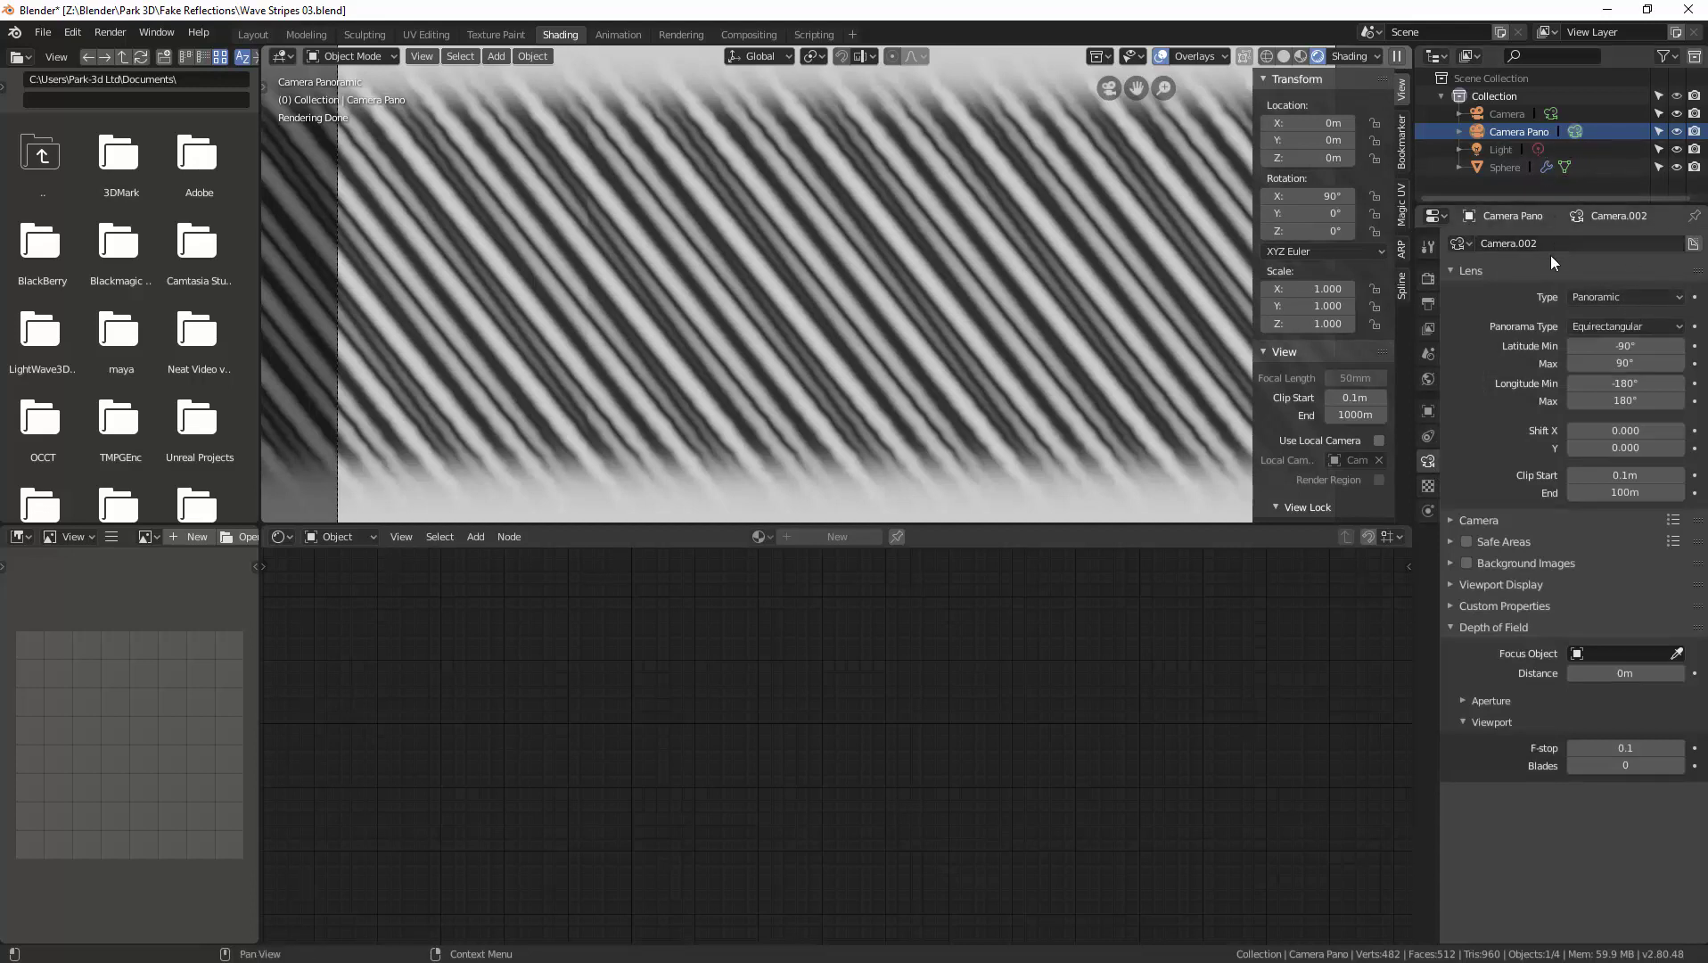
pyautogui.click(1432, 282)
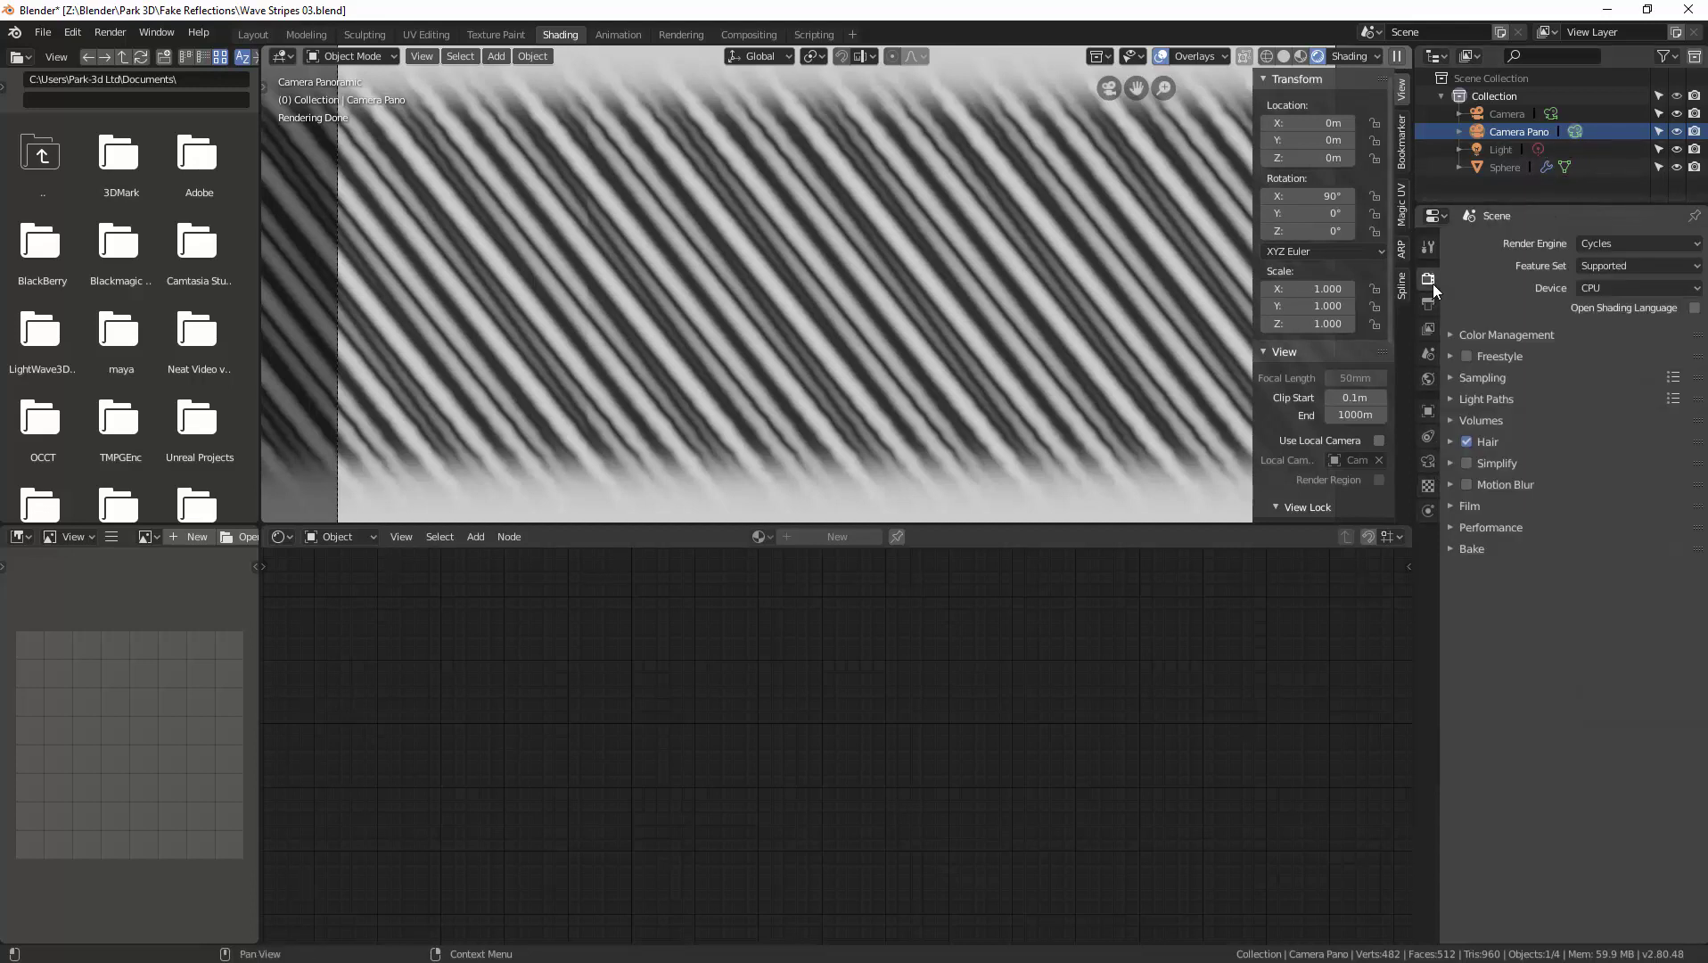
pyautogui.click(1429, 461)
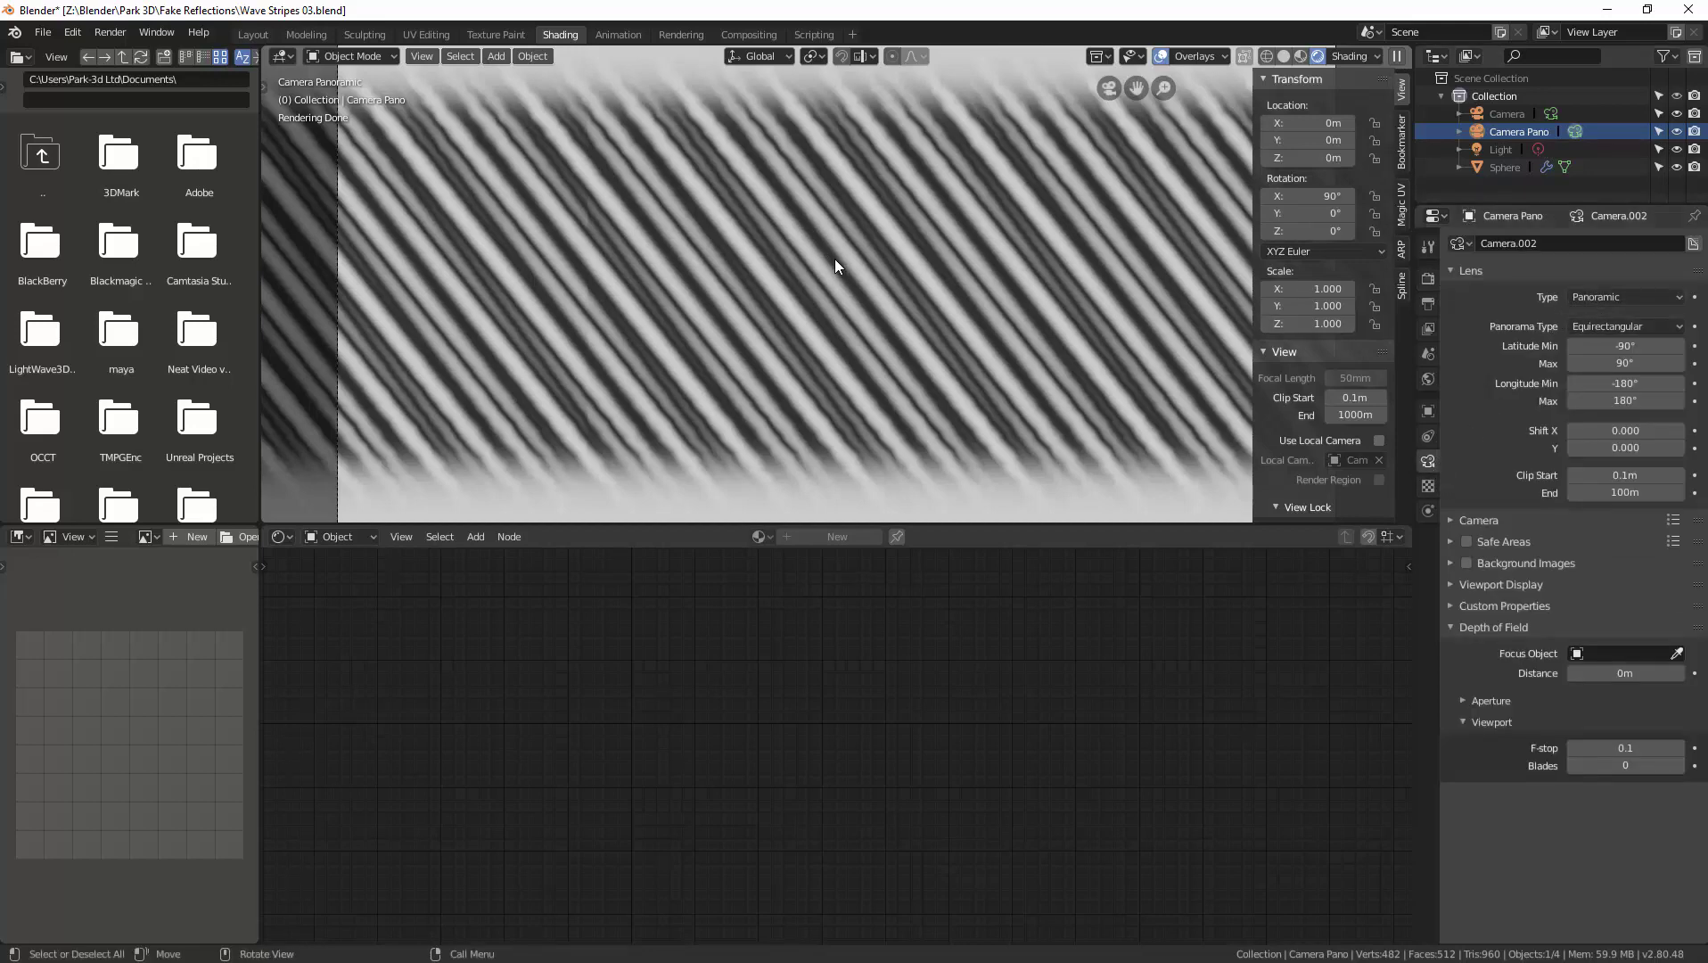
# Zoom out, check the 4000 × 2000 Radiance HDR output settings, and hide the sidebar
pyautogui.scroll(-2, 834, 259)
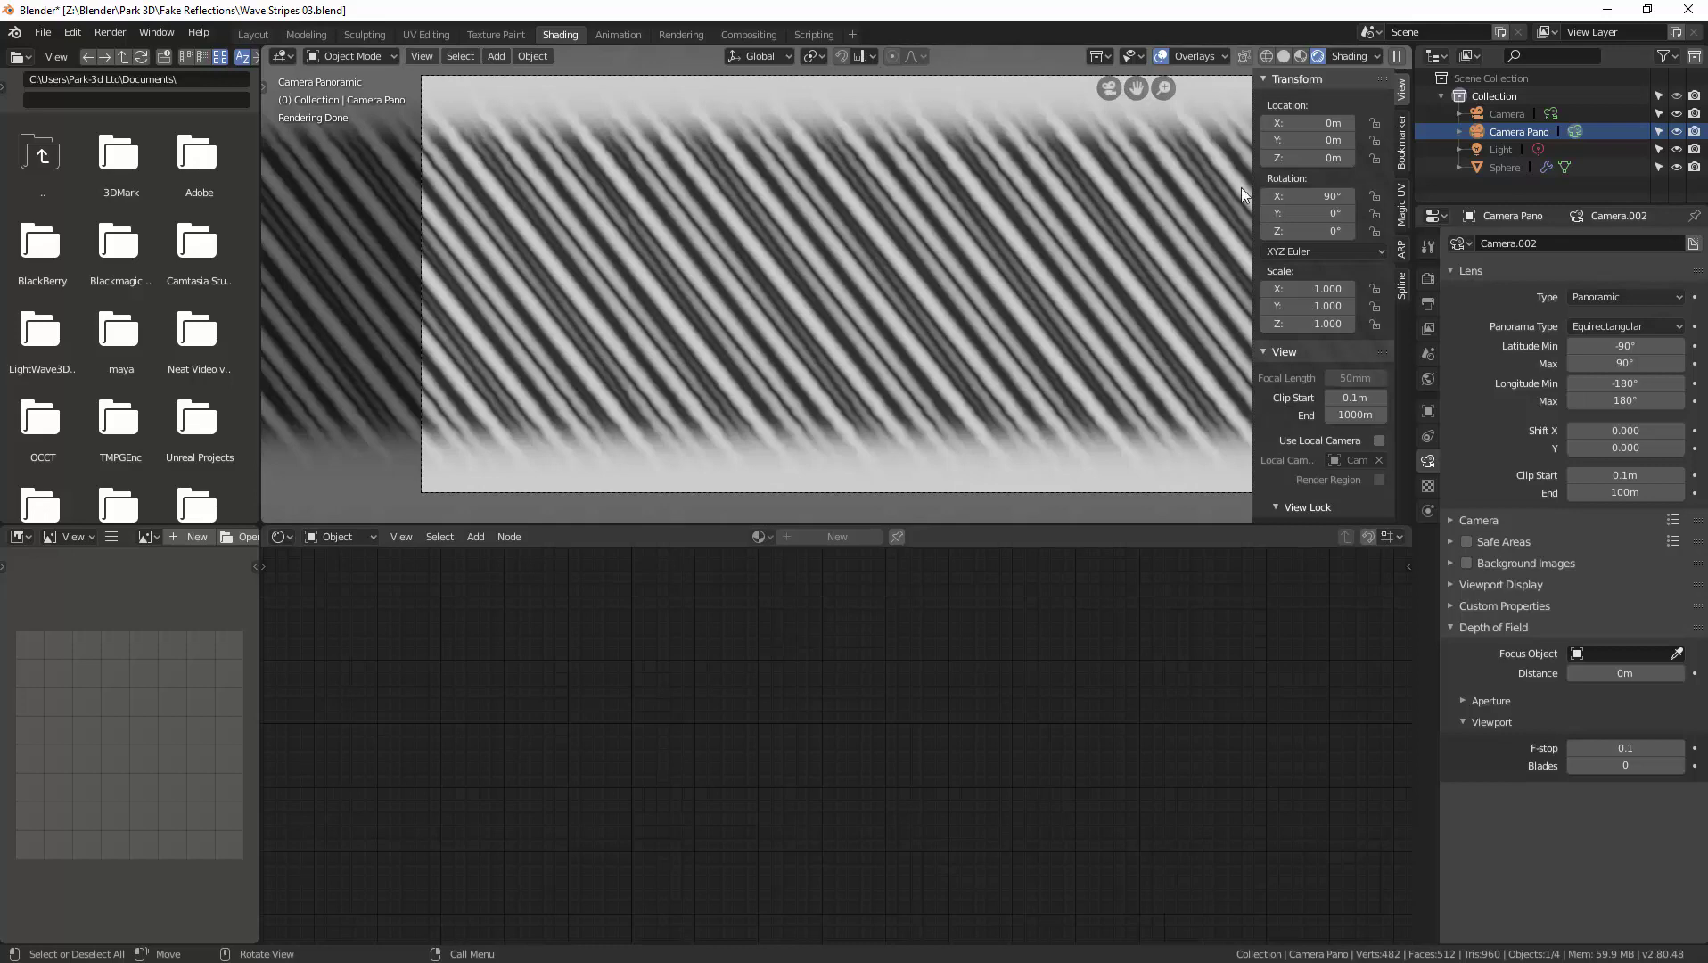
pyautogui.click(1429, 303)
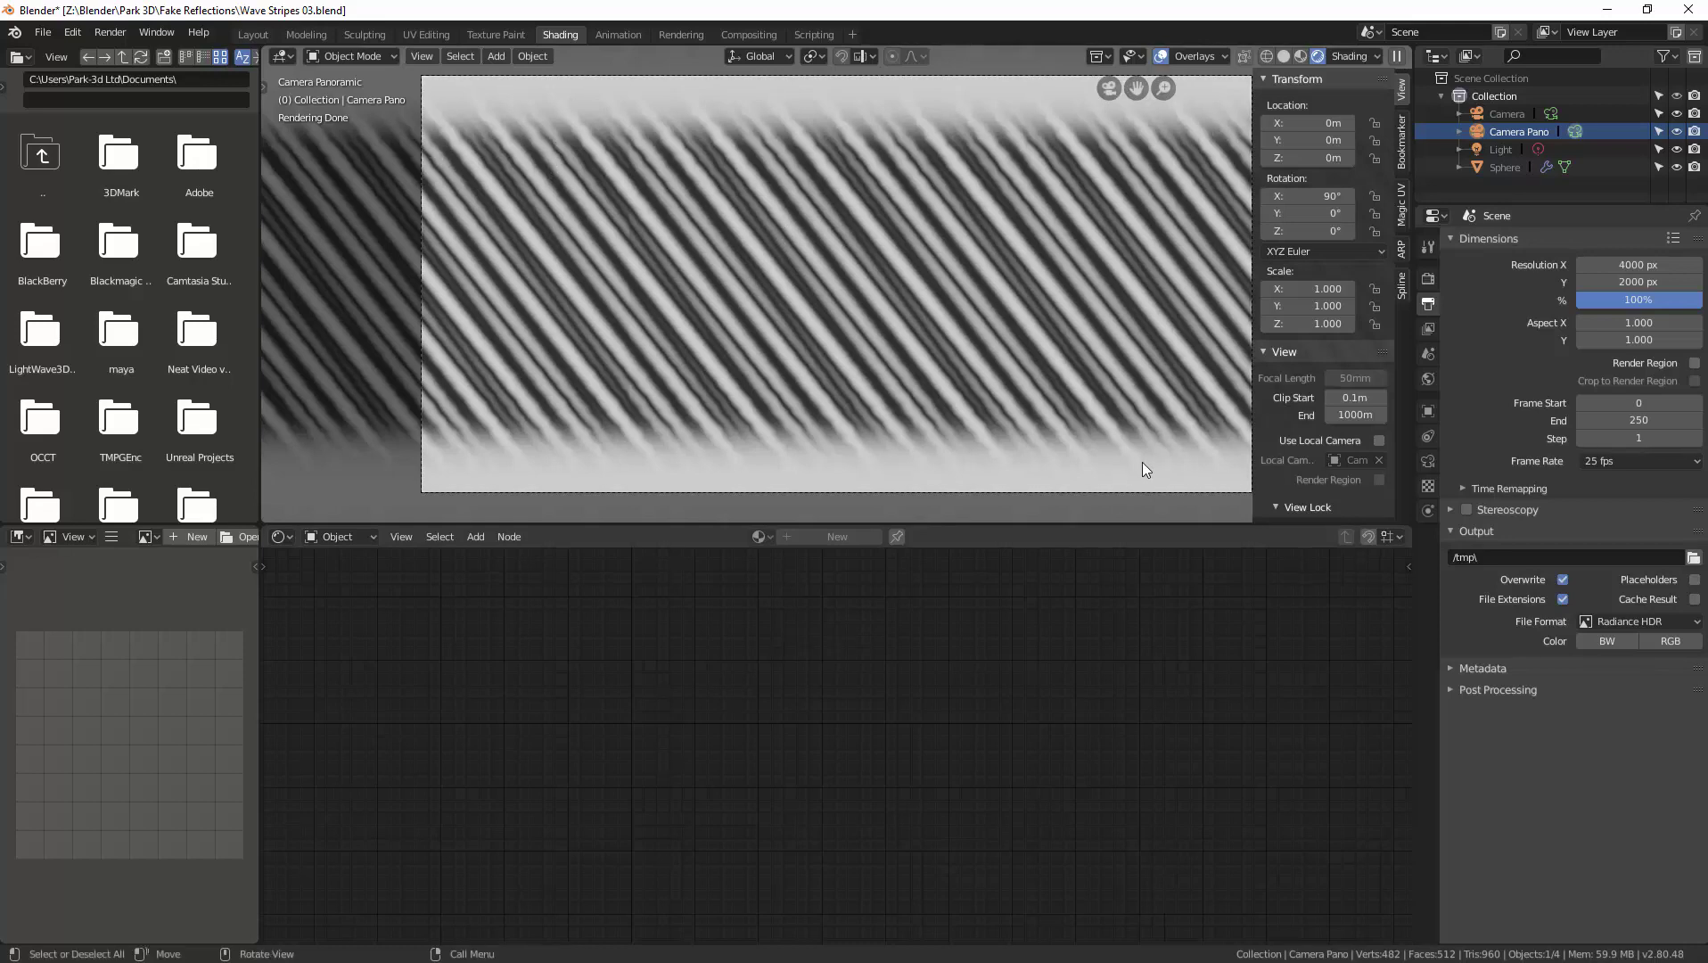
pyautogui.press('n')
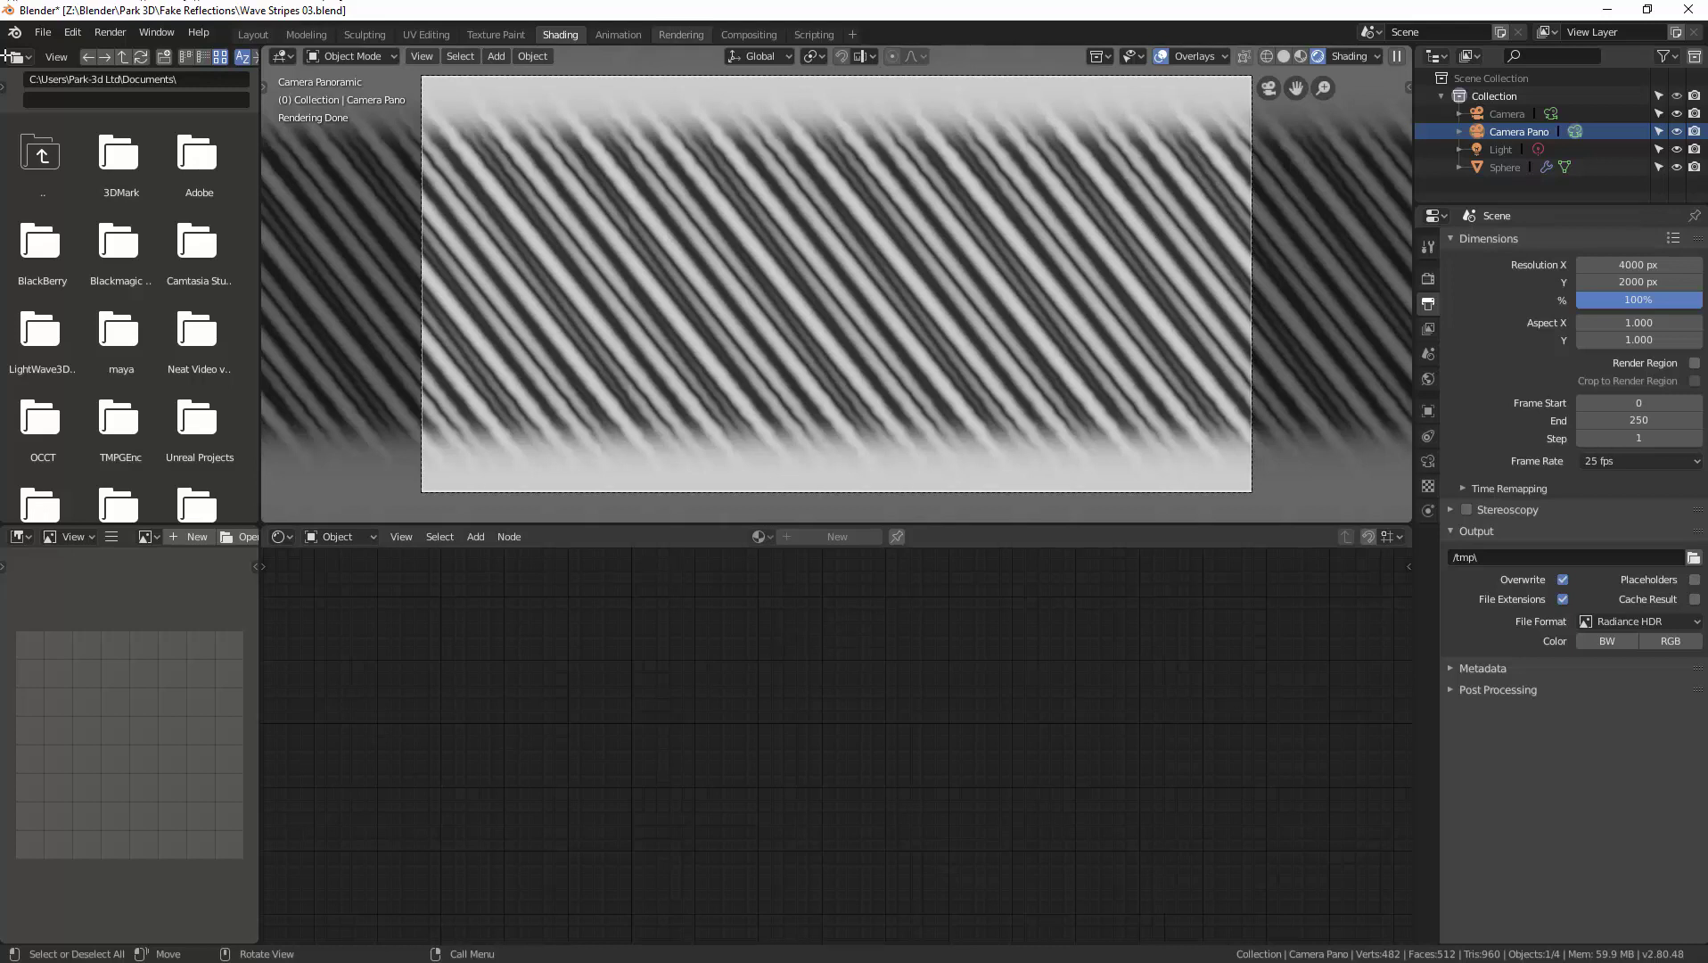
pyautogui.click(42, 33)
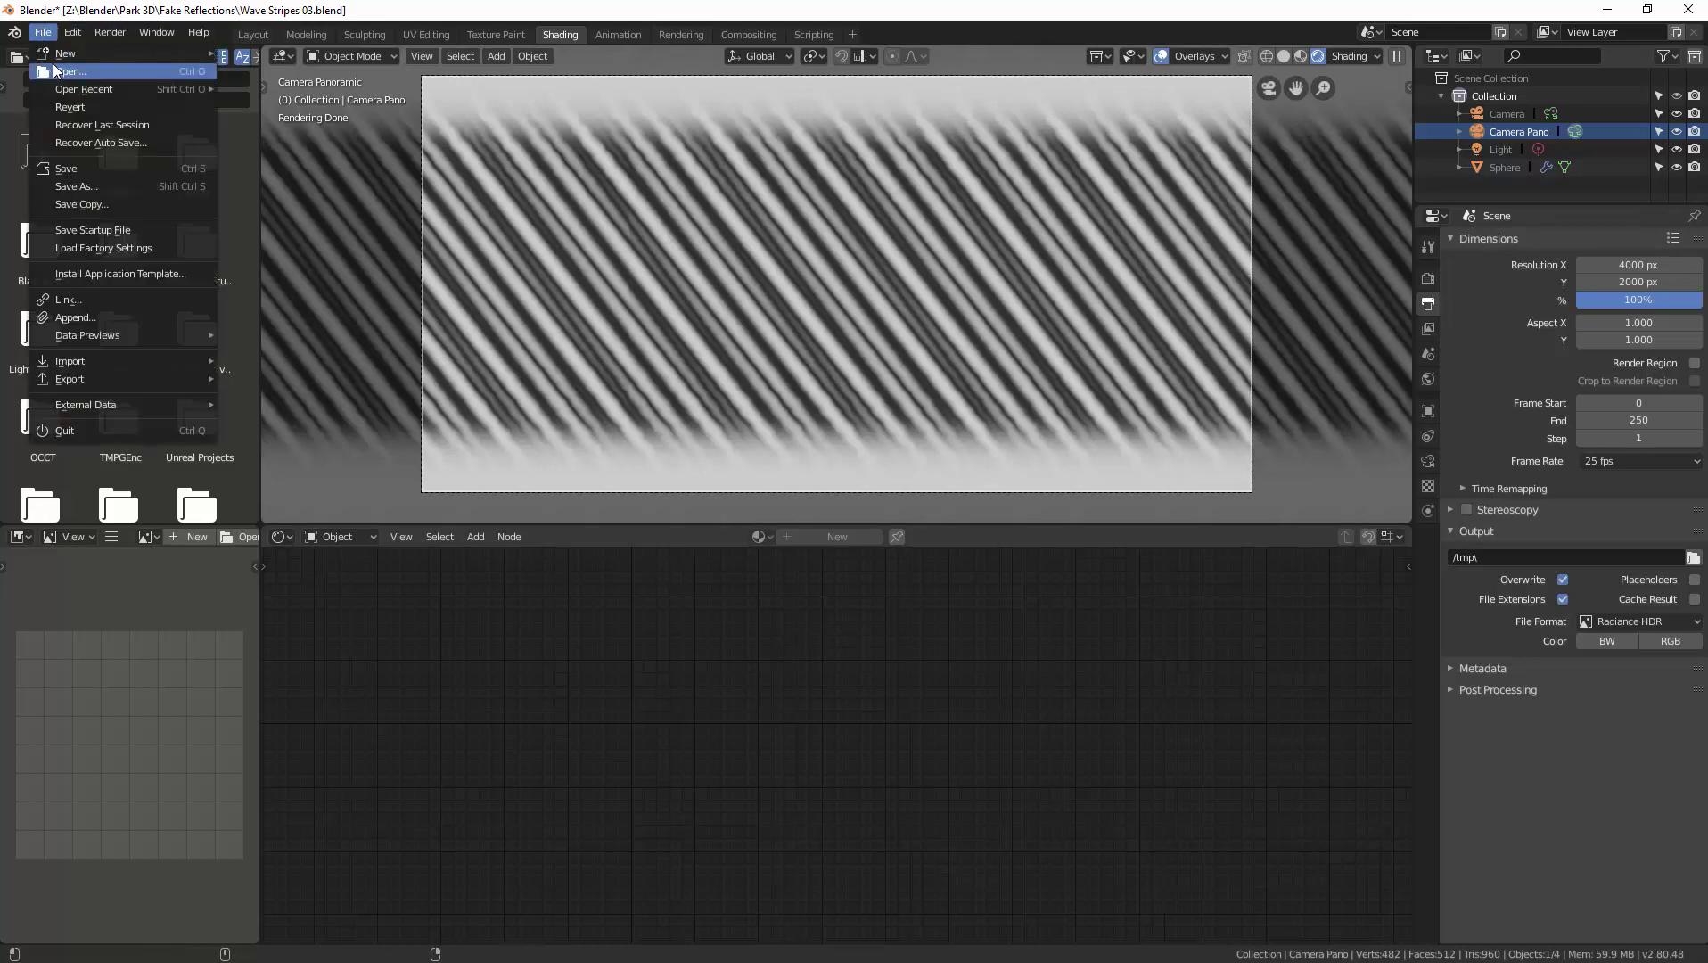
# Open Text style and Fake Reflections 01.blend from recent files and orbit to a side angle
pyautogui.moveTo(55, 89)
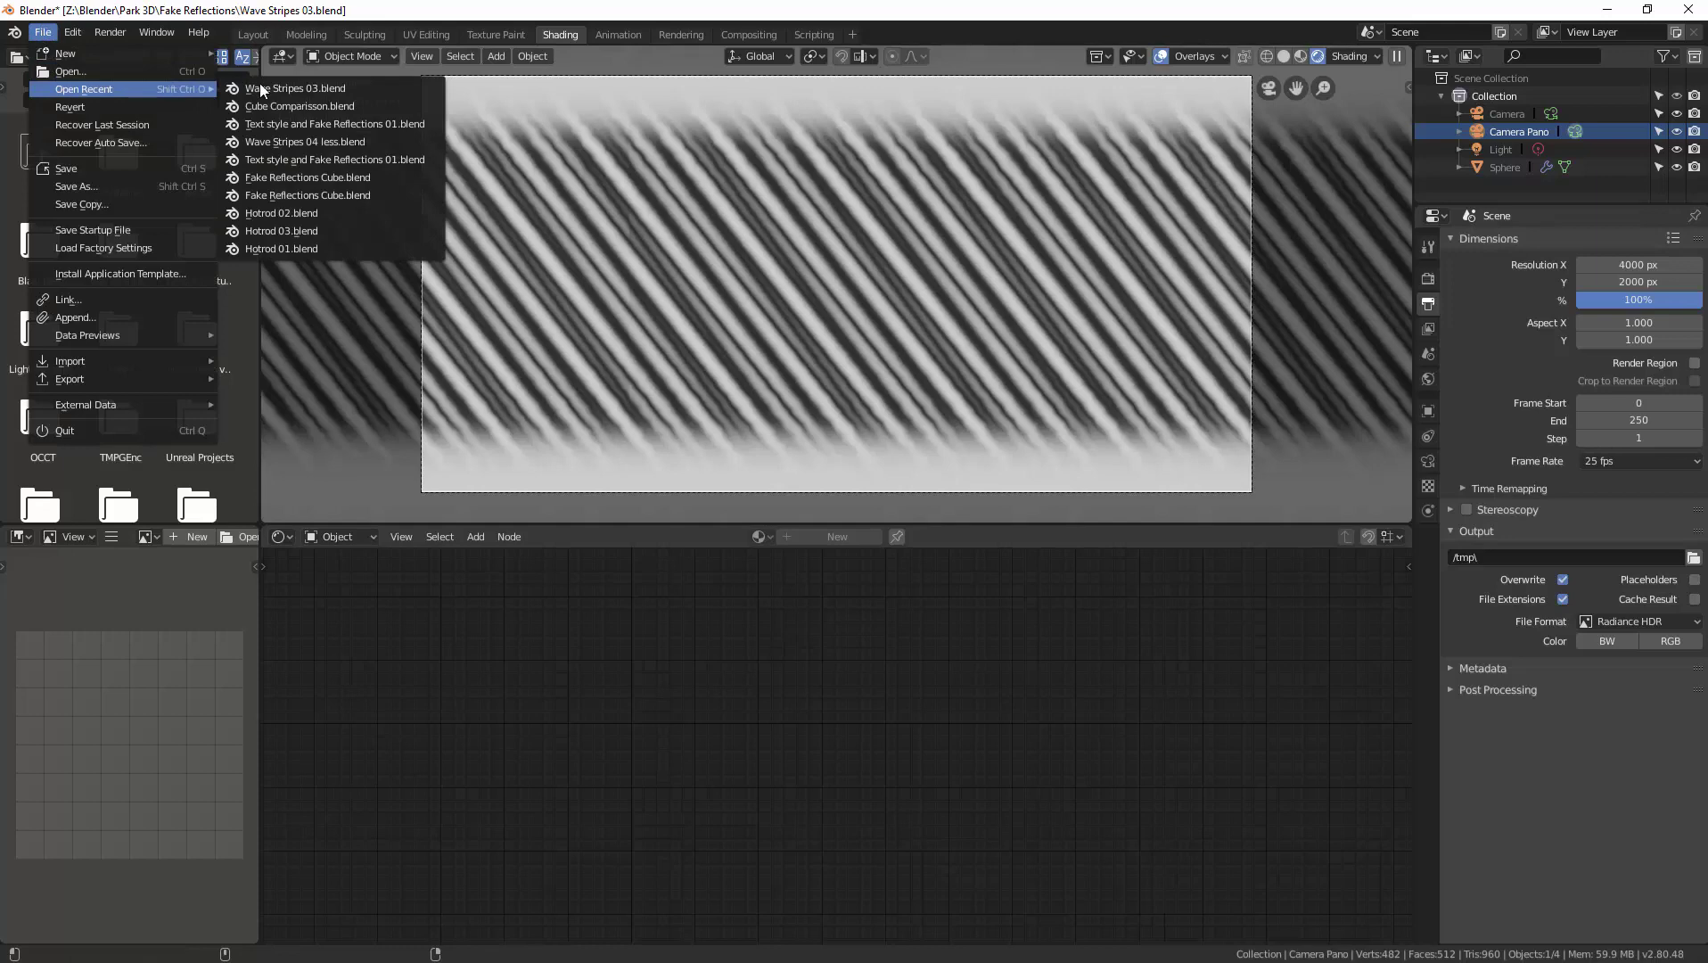
pyautogui.click(333, 124)
pyautogui.click(333, 124)
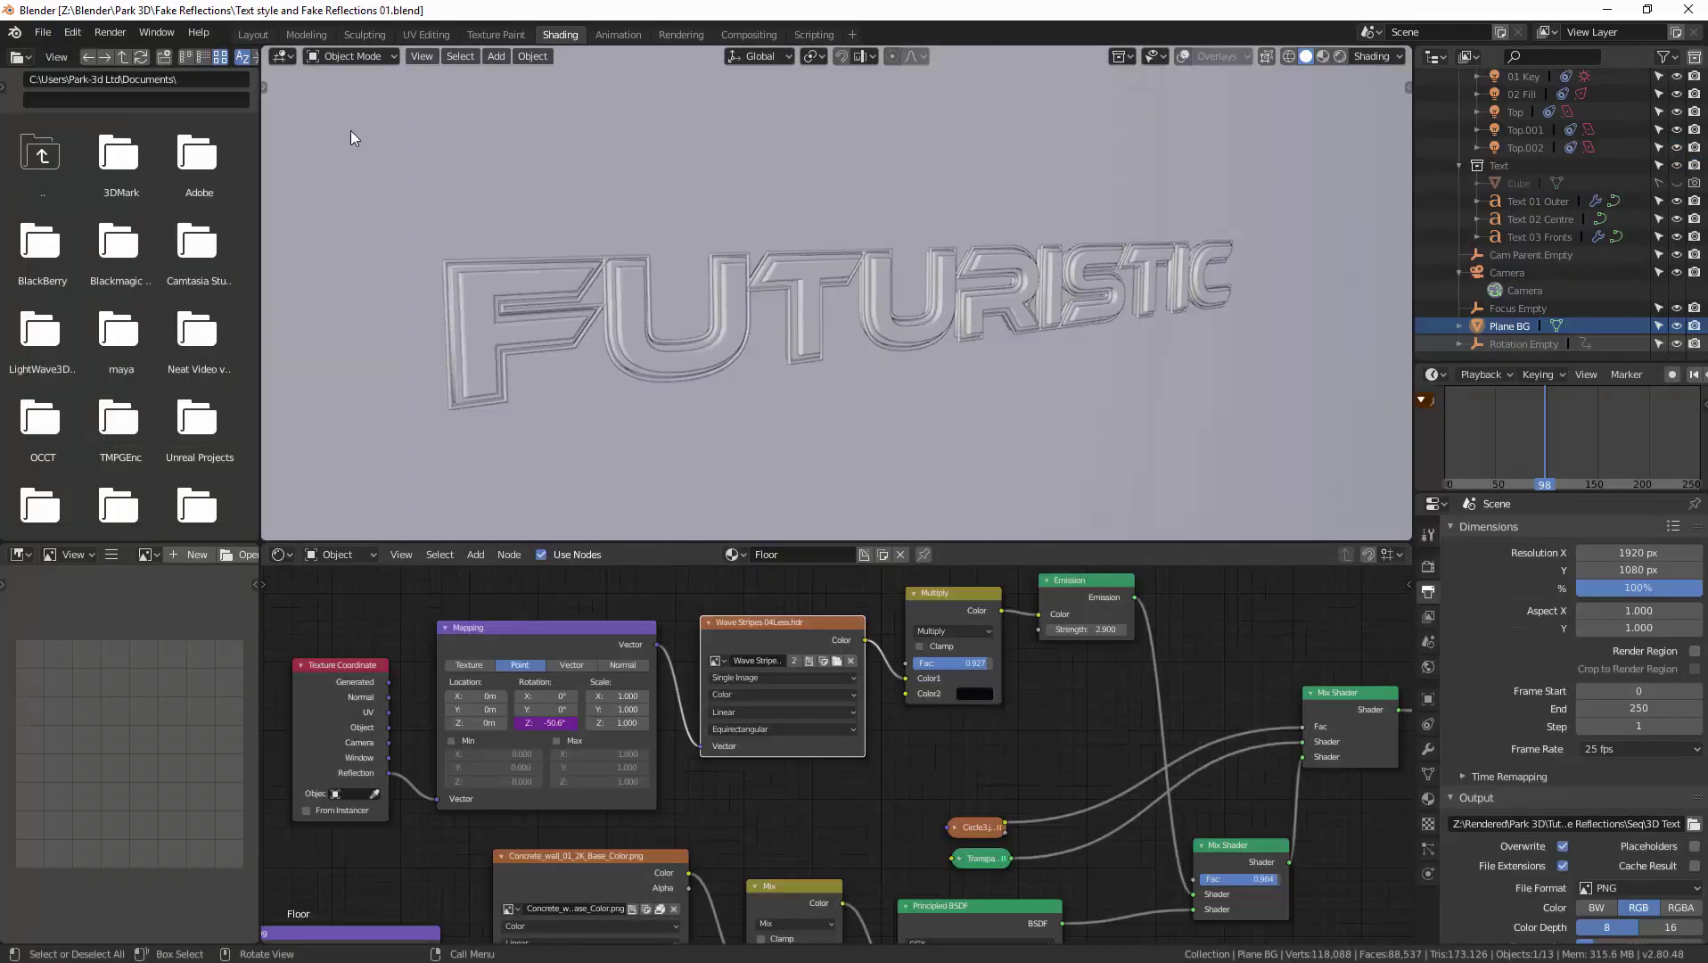
pyautogui.moveTo(456, 209); pyautogui.dragTo(876, 305, button='middle')
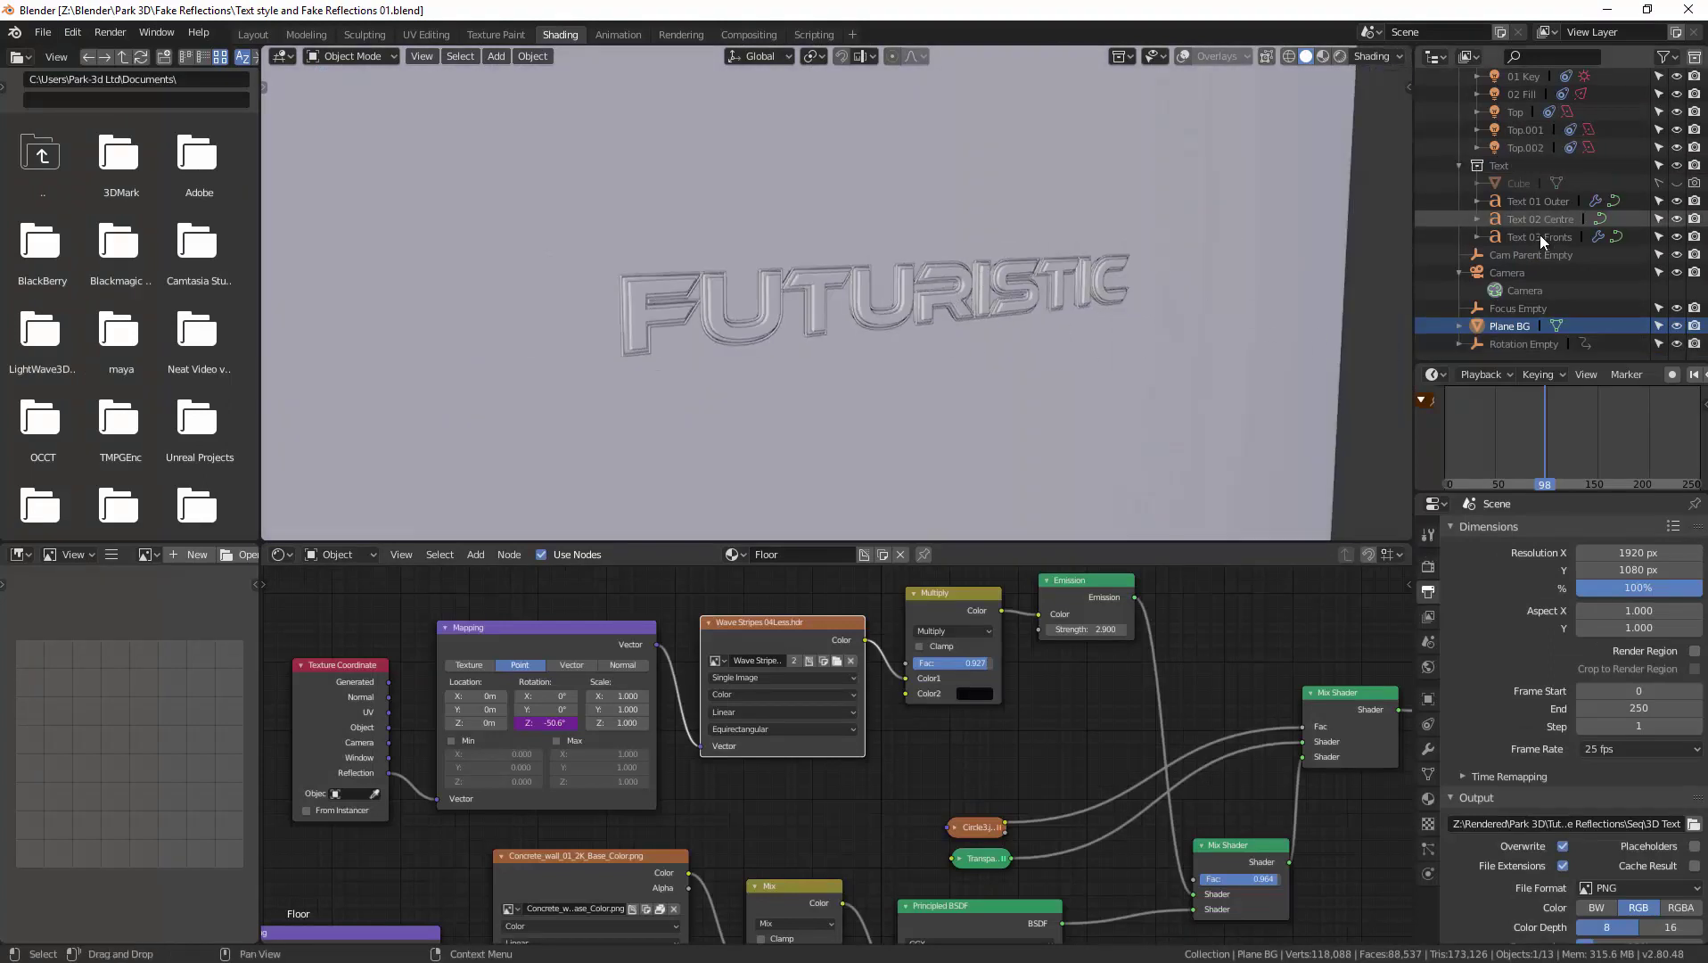
# Edit the Text 01 Outer object, stepping the cursor through the letters of FUTURISTIC
pyautogui.click(1534, 202)
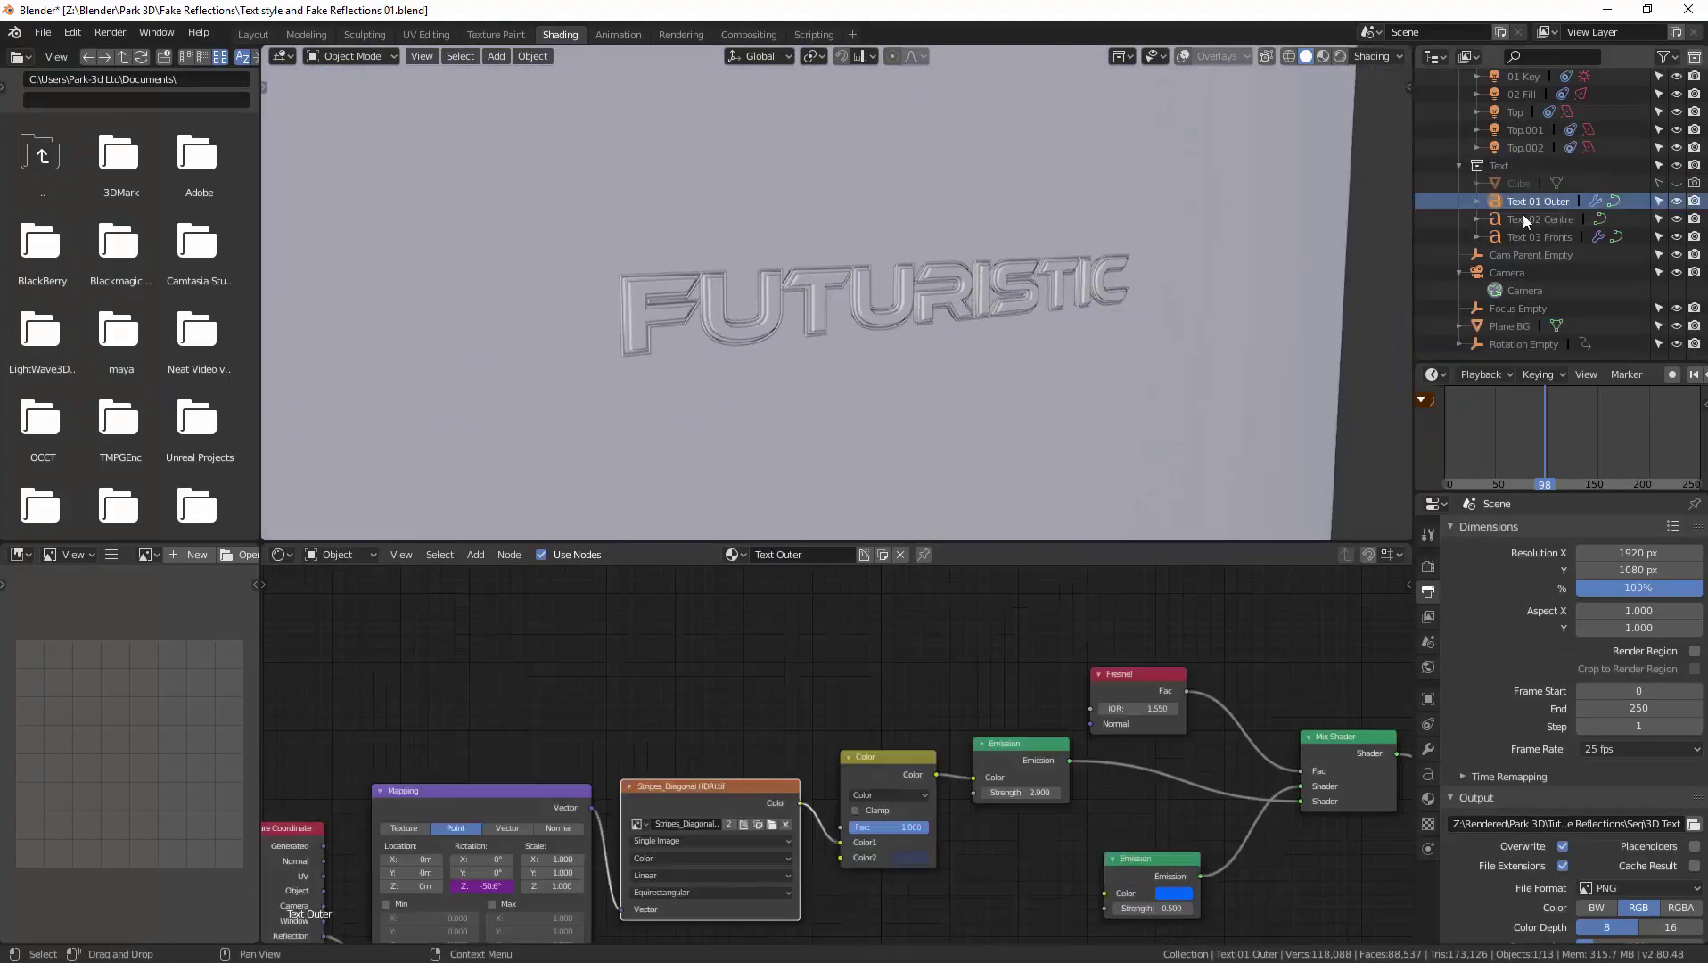
pyautogui.hotkey('ctrl', 'Tab')
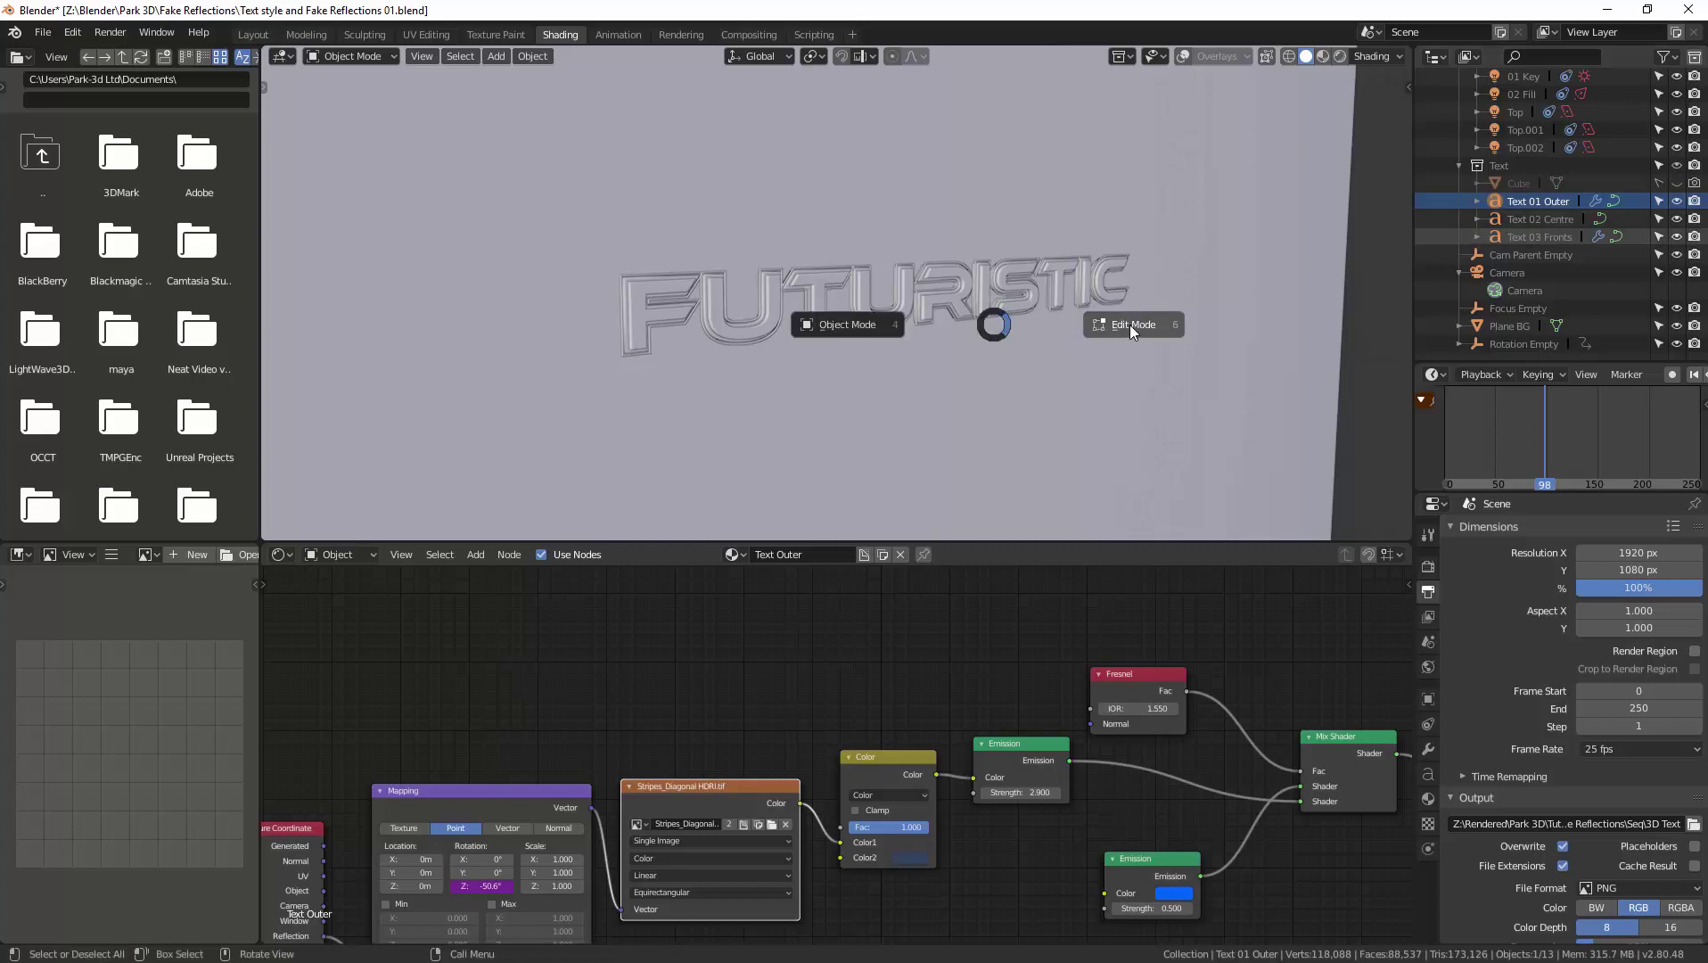
pyautogui.click(1129, 324)
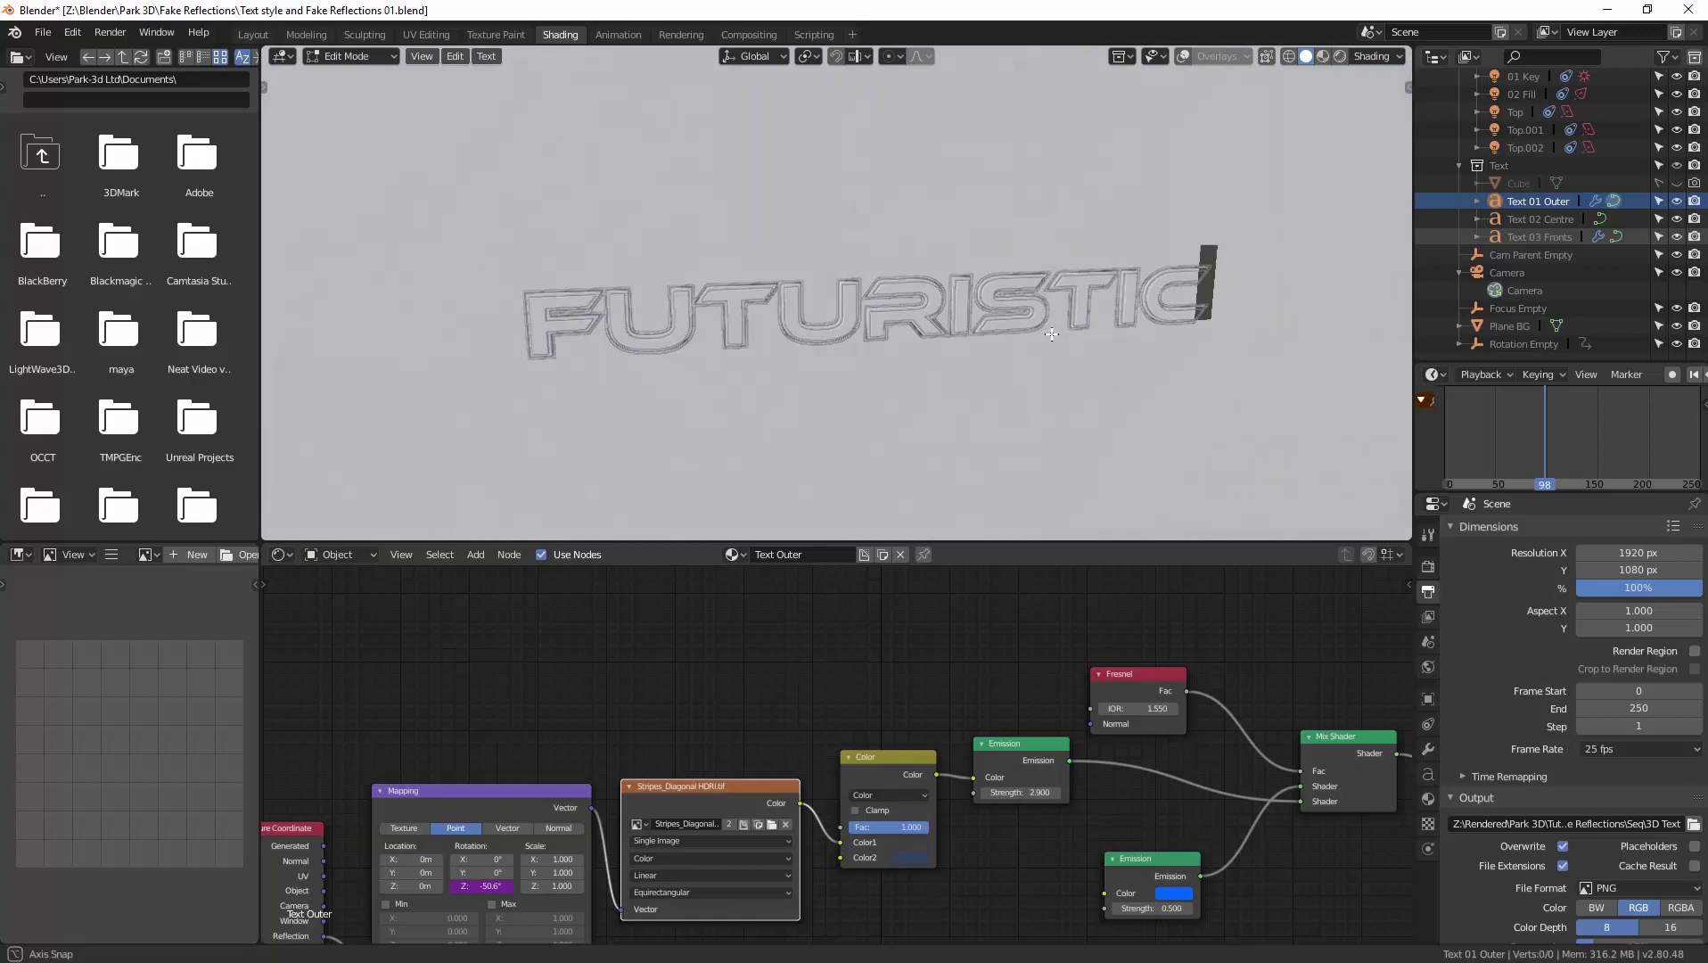
pyautogui.moveTo(1051, 334); pyautogui.dragTo(1069, 322, button='middle')
pyautogui.press('Left')
pyautogui.press('Left')
pyautogui.press('Left')
pyautogui.press('Left')
pyautogui.press('Left')
pyautogui.press('Left')
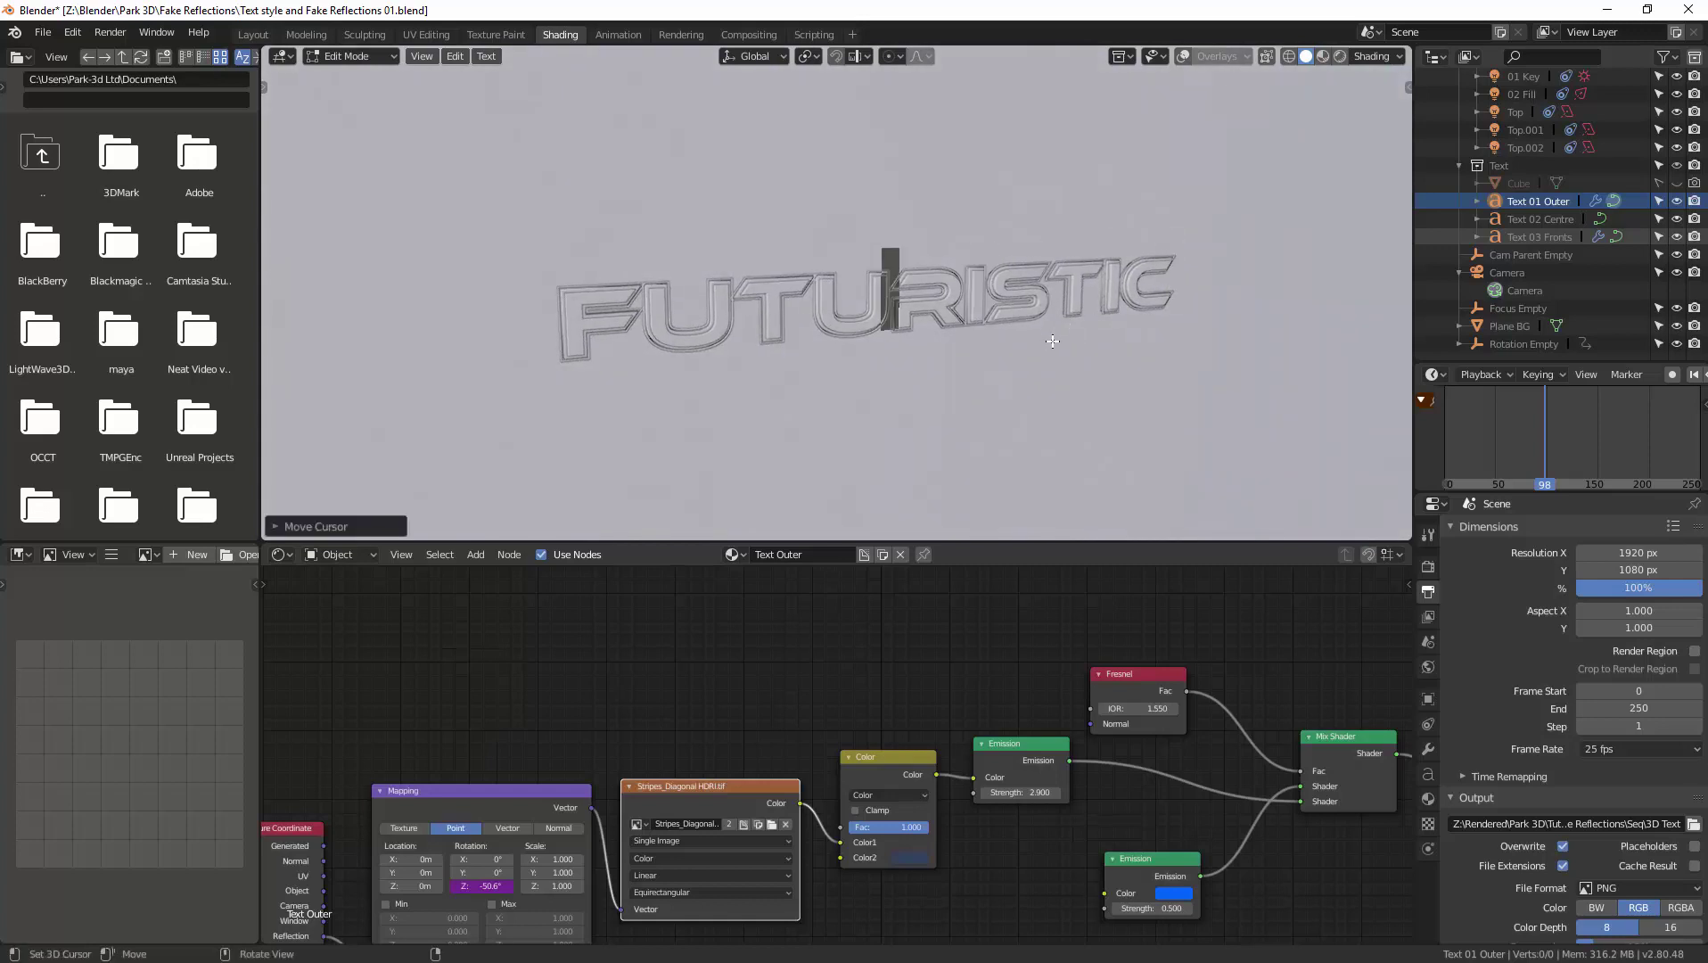
pyautogui.press('Right')
pyautogui.press('Right')
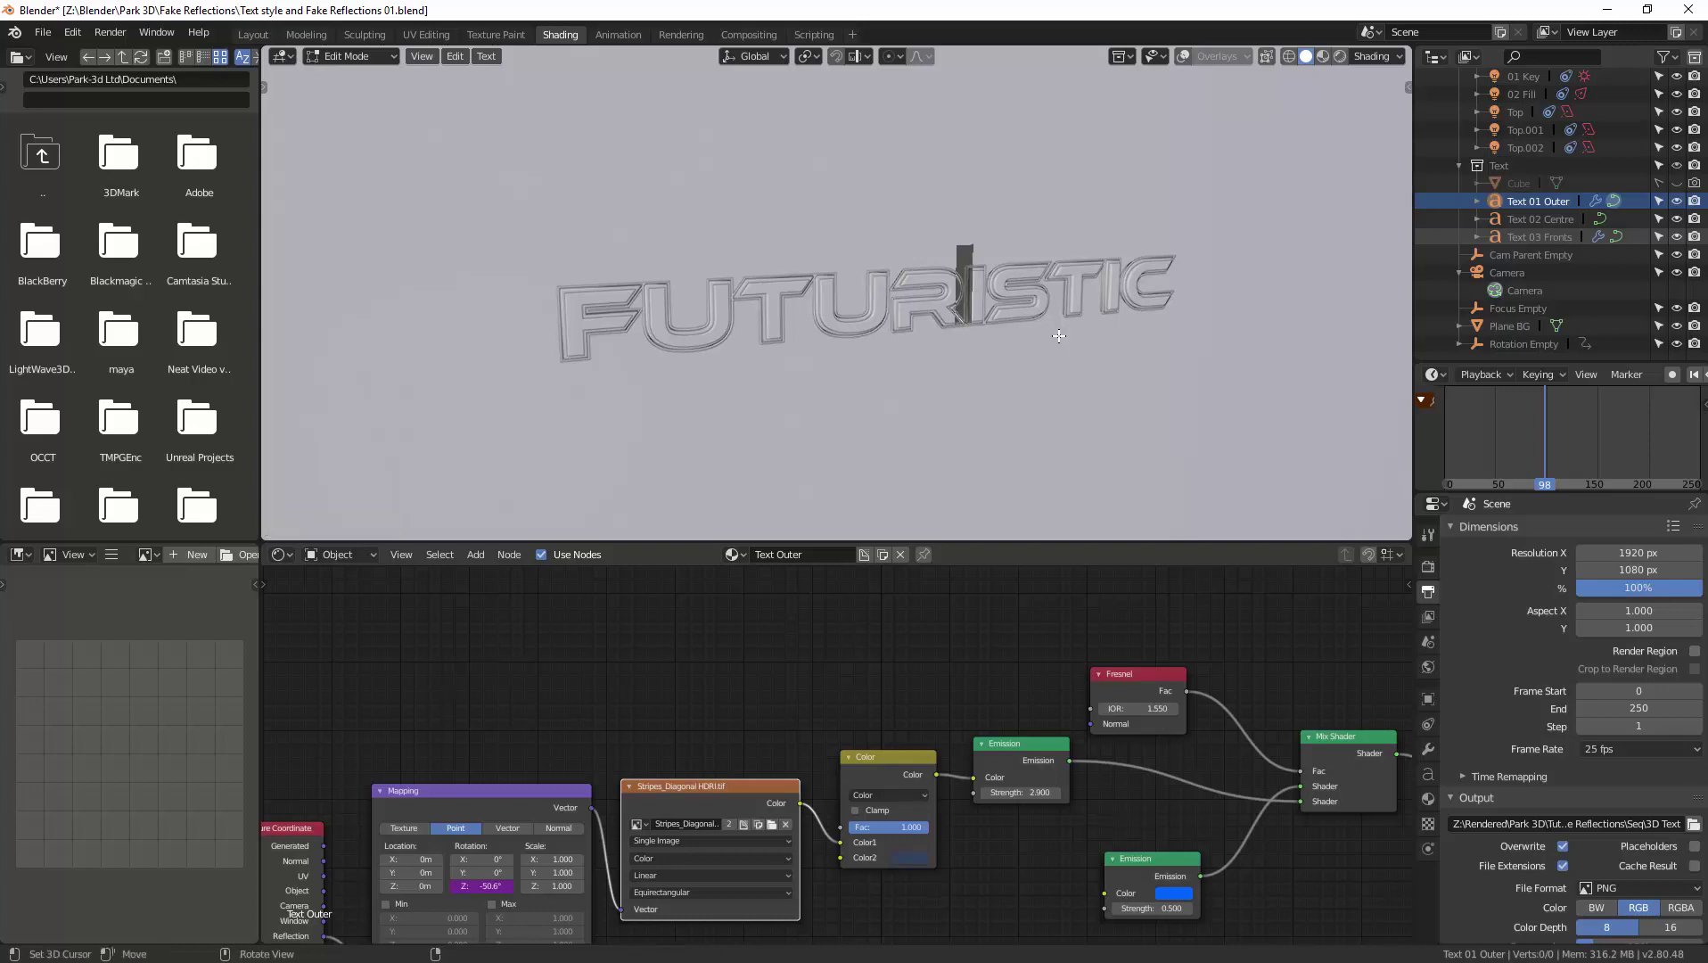
pyautogui.press('Right')
pyautogui.press('Right')
pyautogui.press('Right')
pyautogui.press('Right')
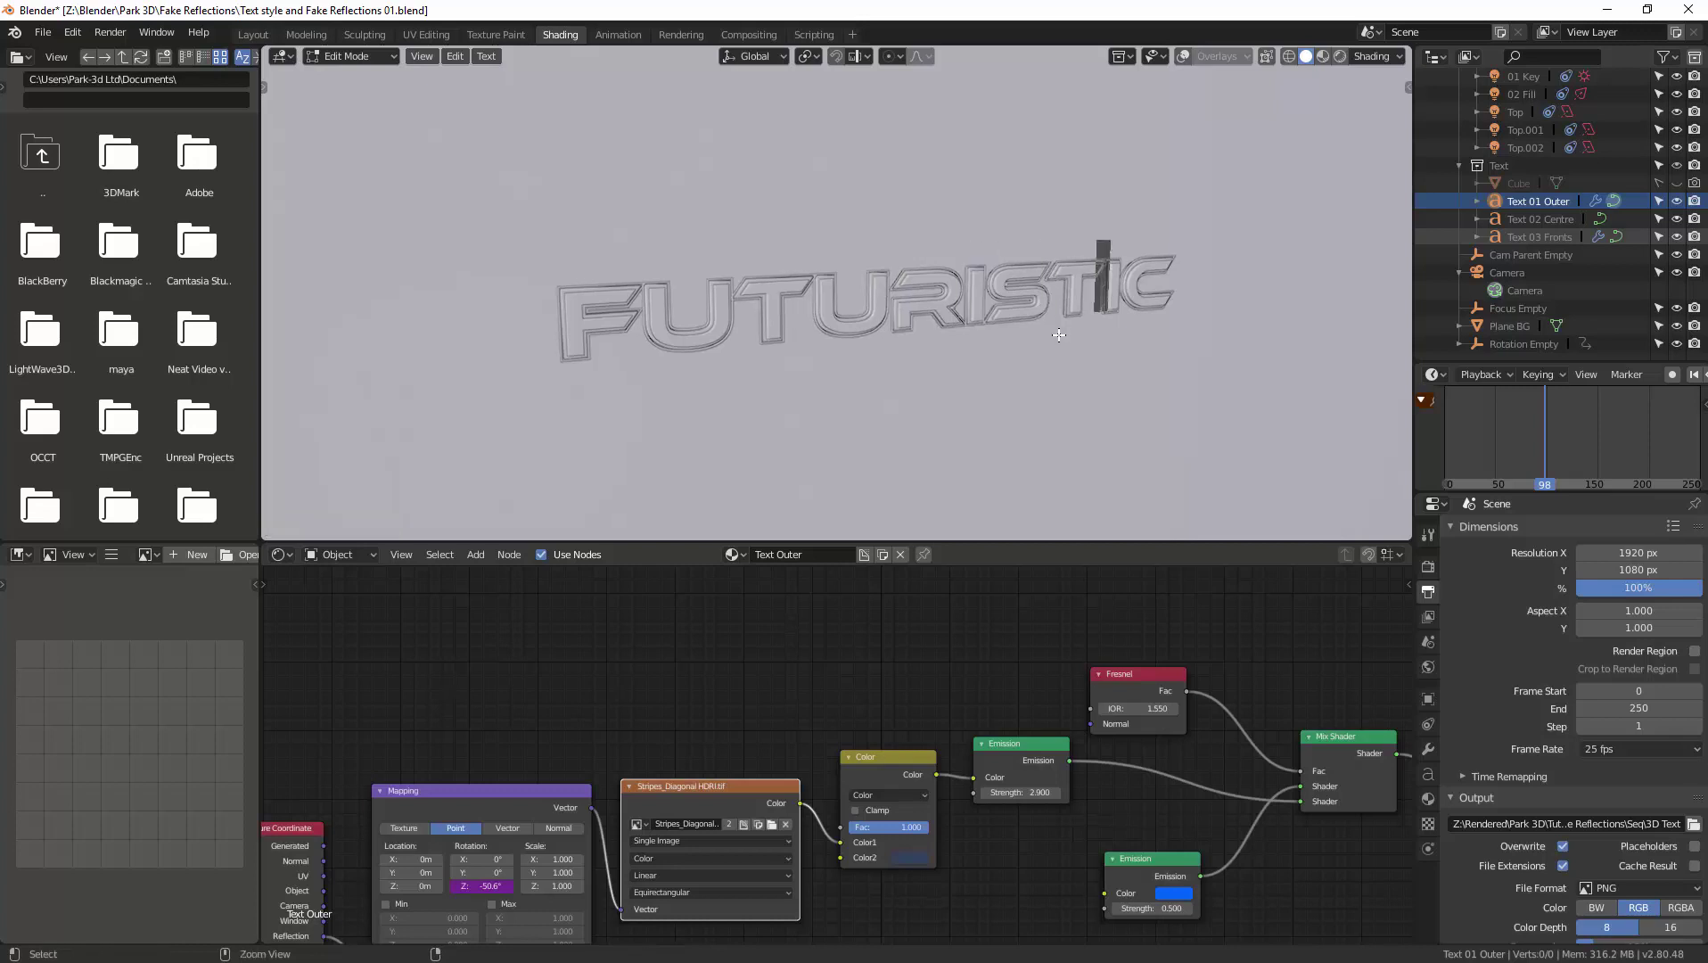
pyautogui.moveTo(1058, 334); pyautogui.dragTo(968, 339, button='middle')
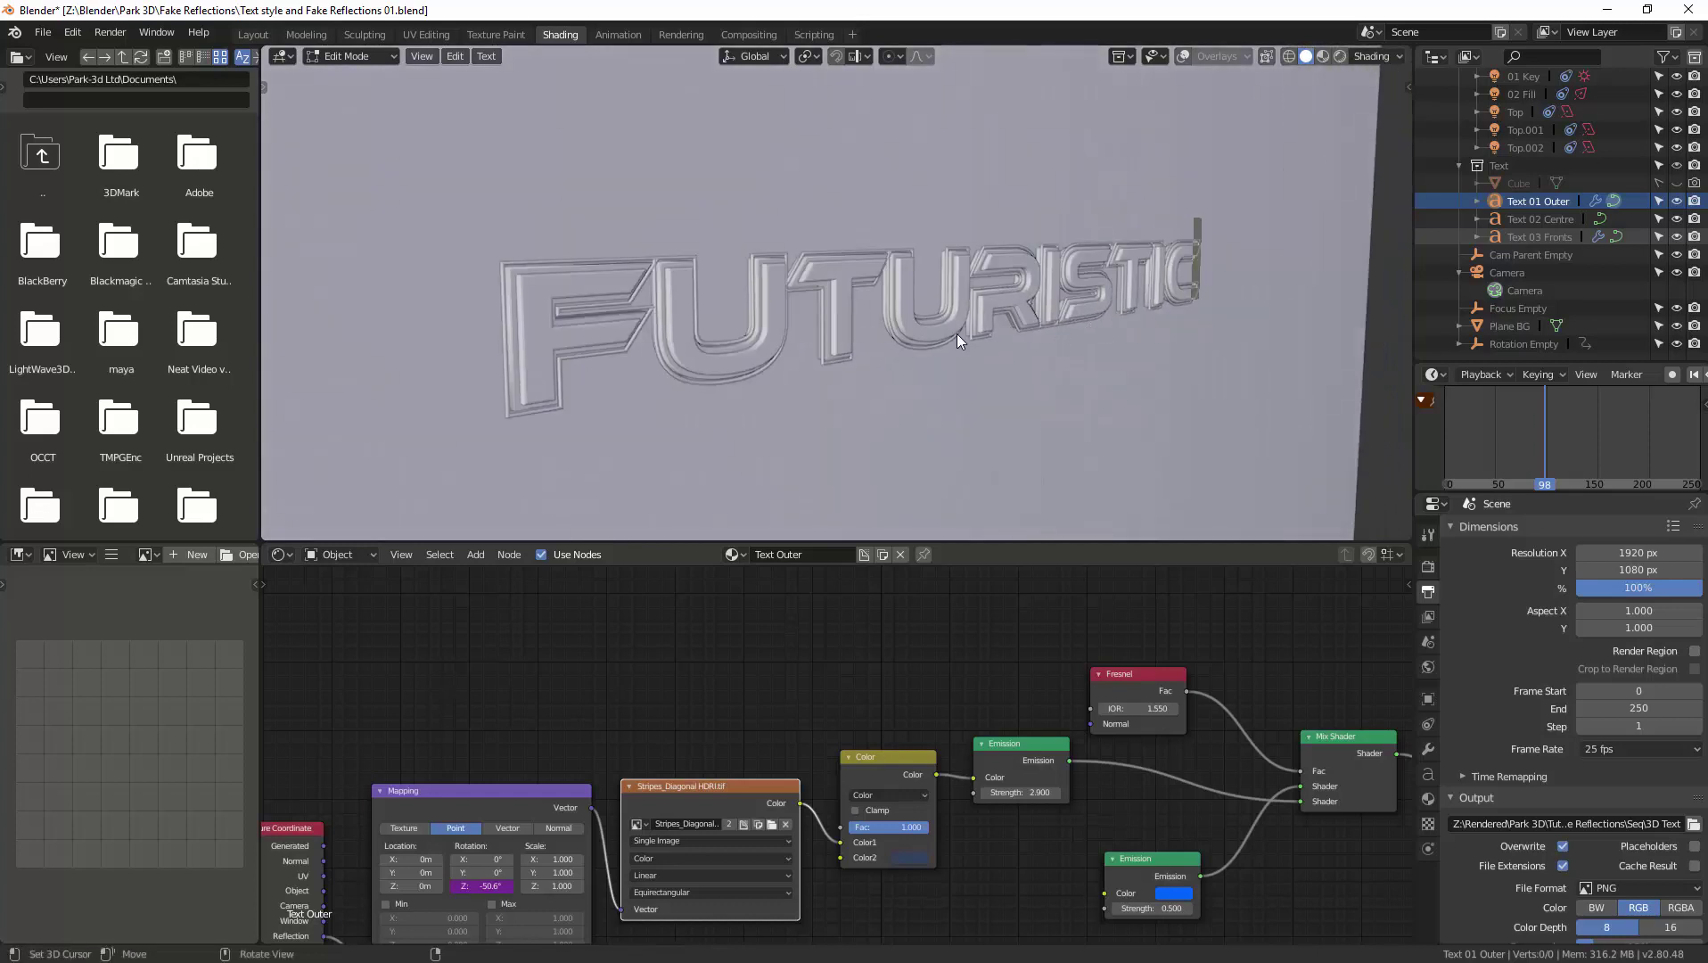
pyautogui.hotkey('ctrl', 'Tab')
# Return to Object Mode and preview the FUTURISTIC text with Rendered shading
pyautogui.click(832, 336)
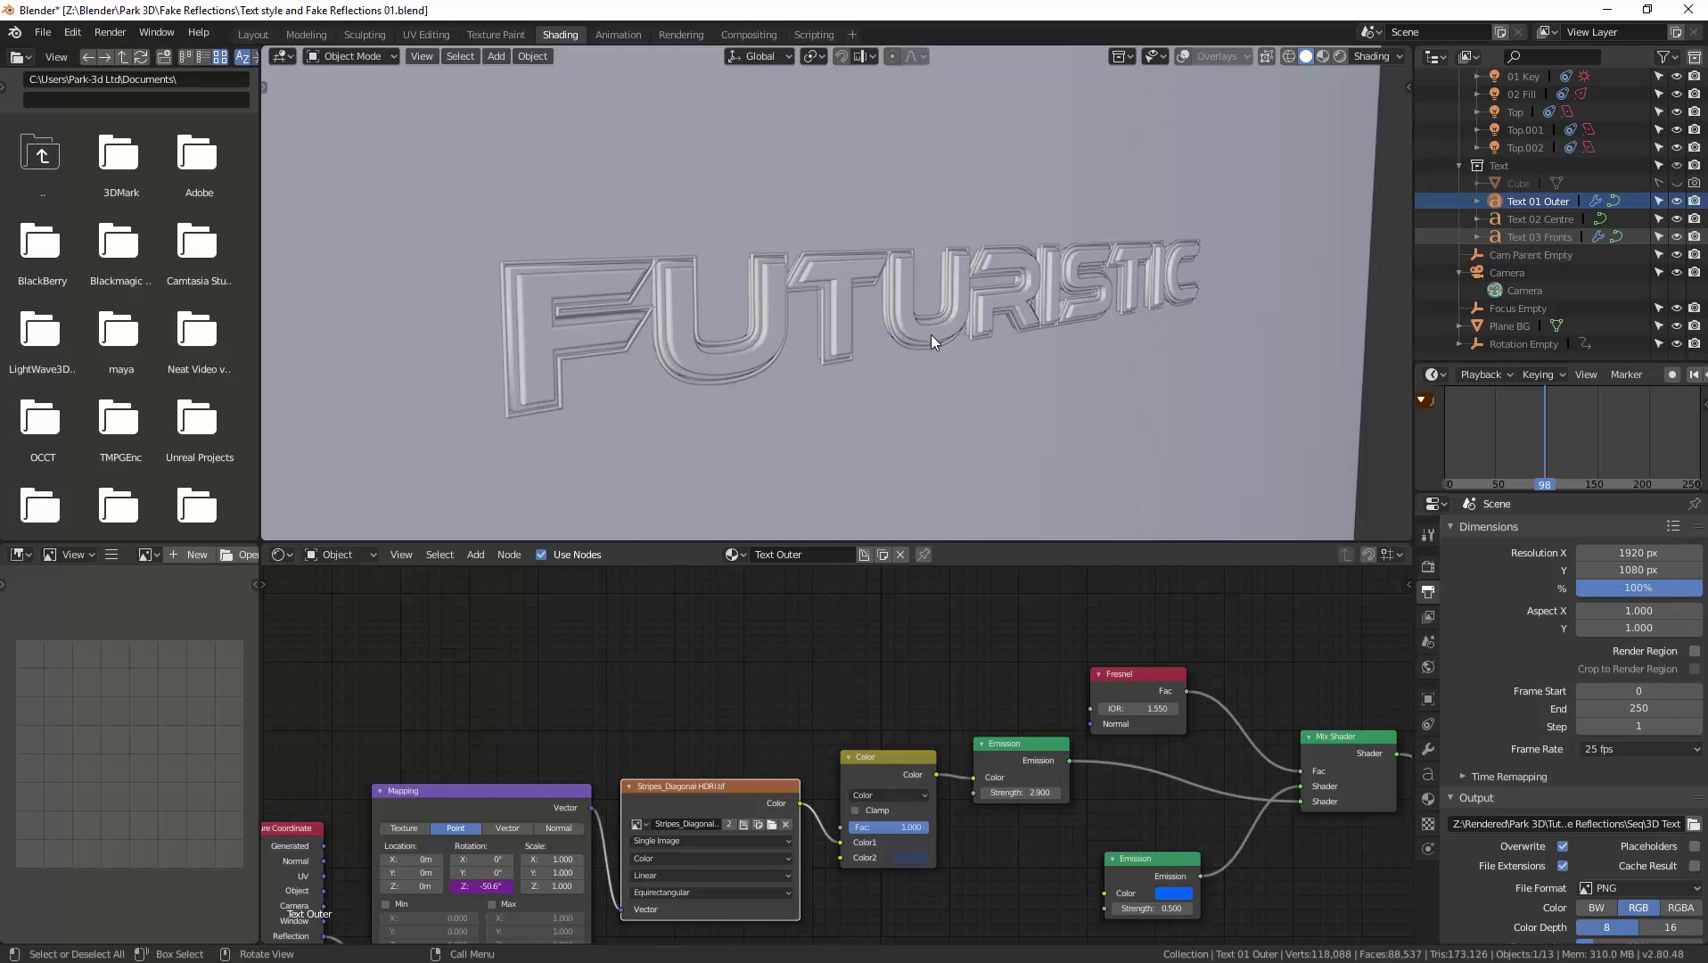
pyautogui.press('z')
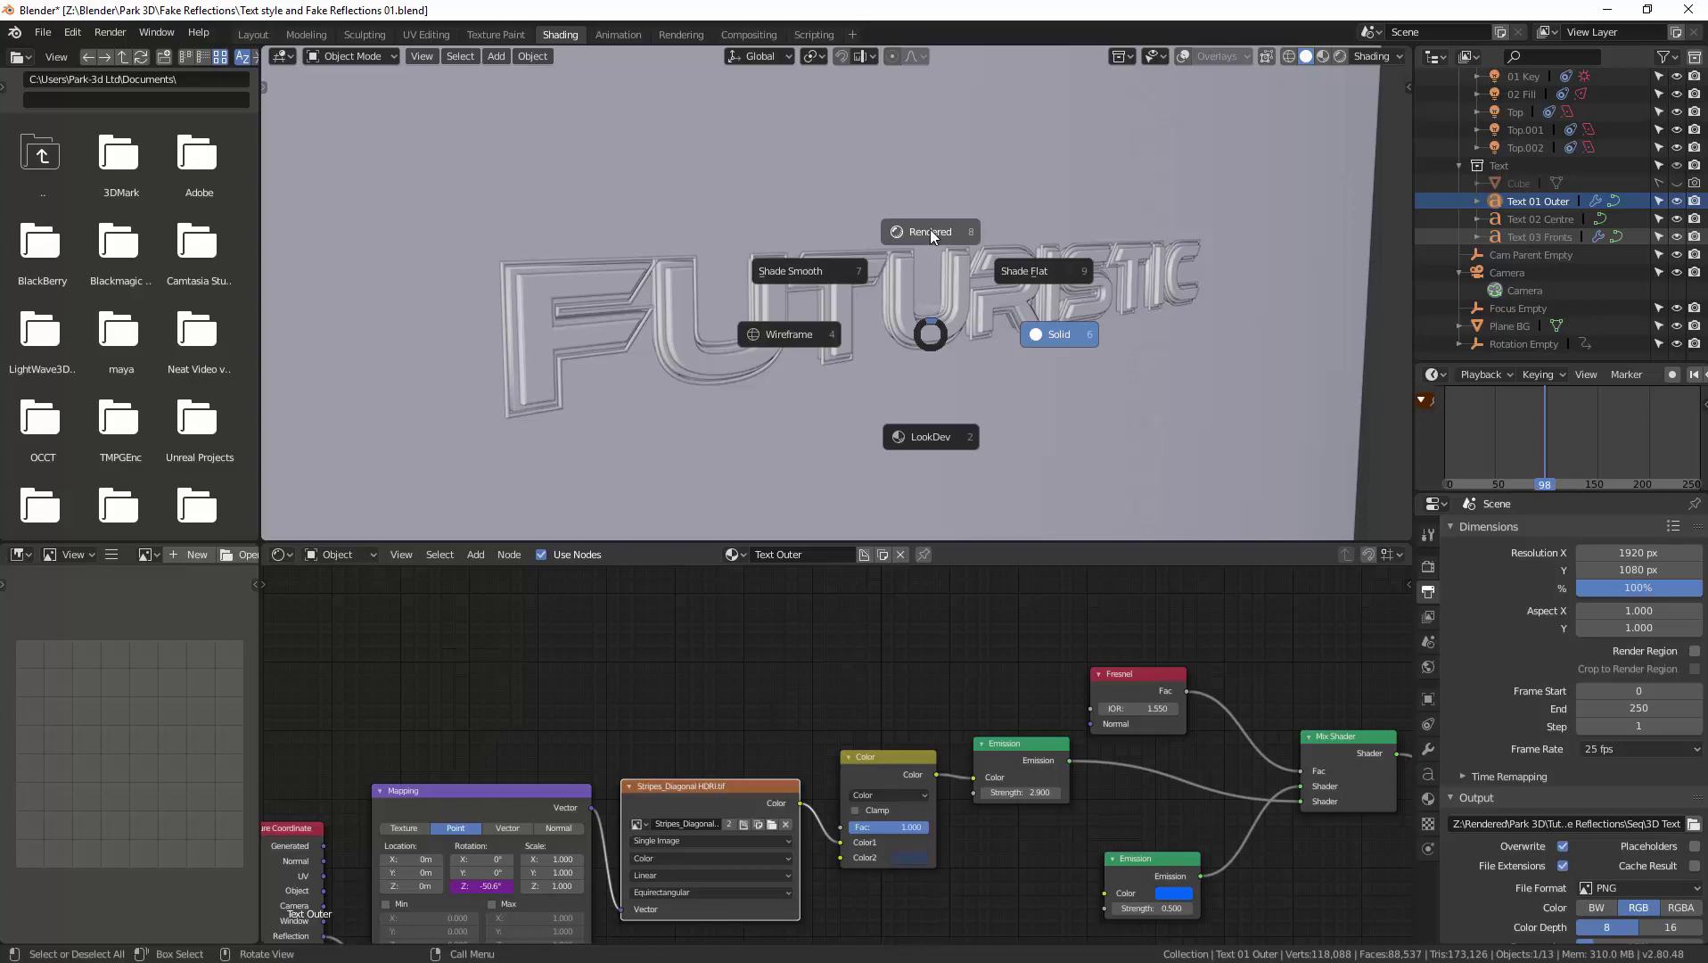
pyautogui.click(930, 231)
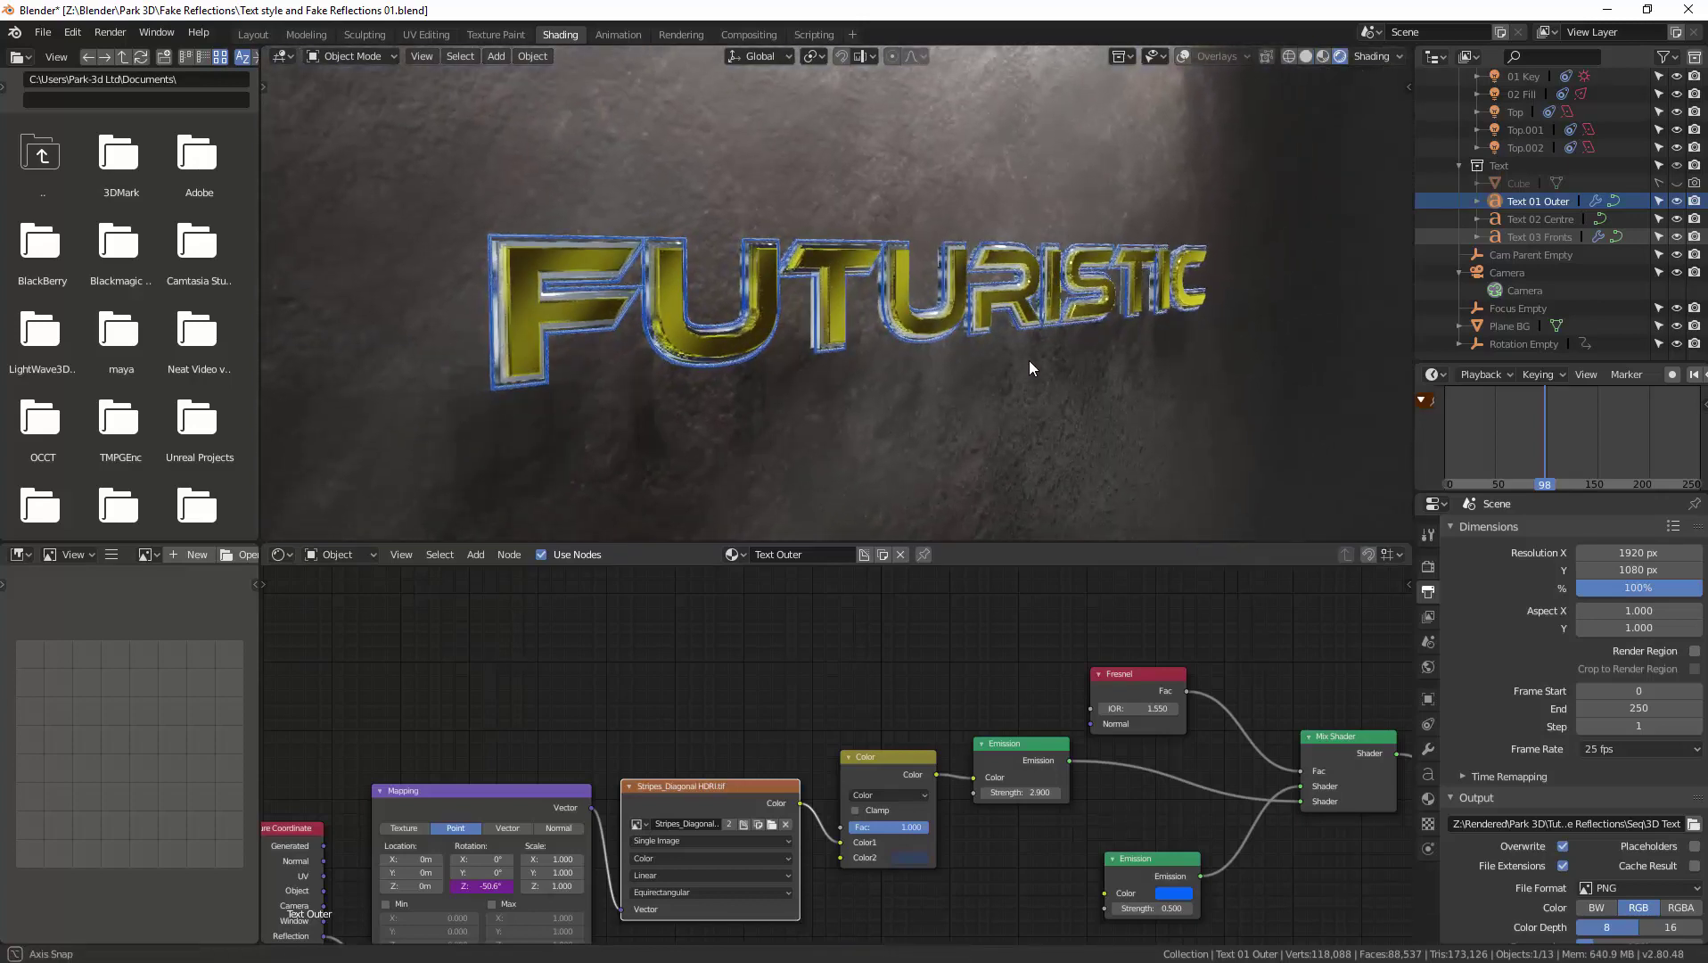
# Select Text 02 Centre and expand the Font section of its Object Data properties
pyautogui.click(1528, 219)
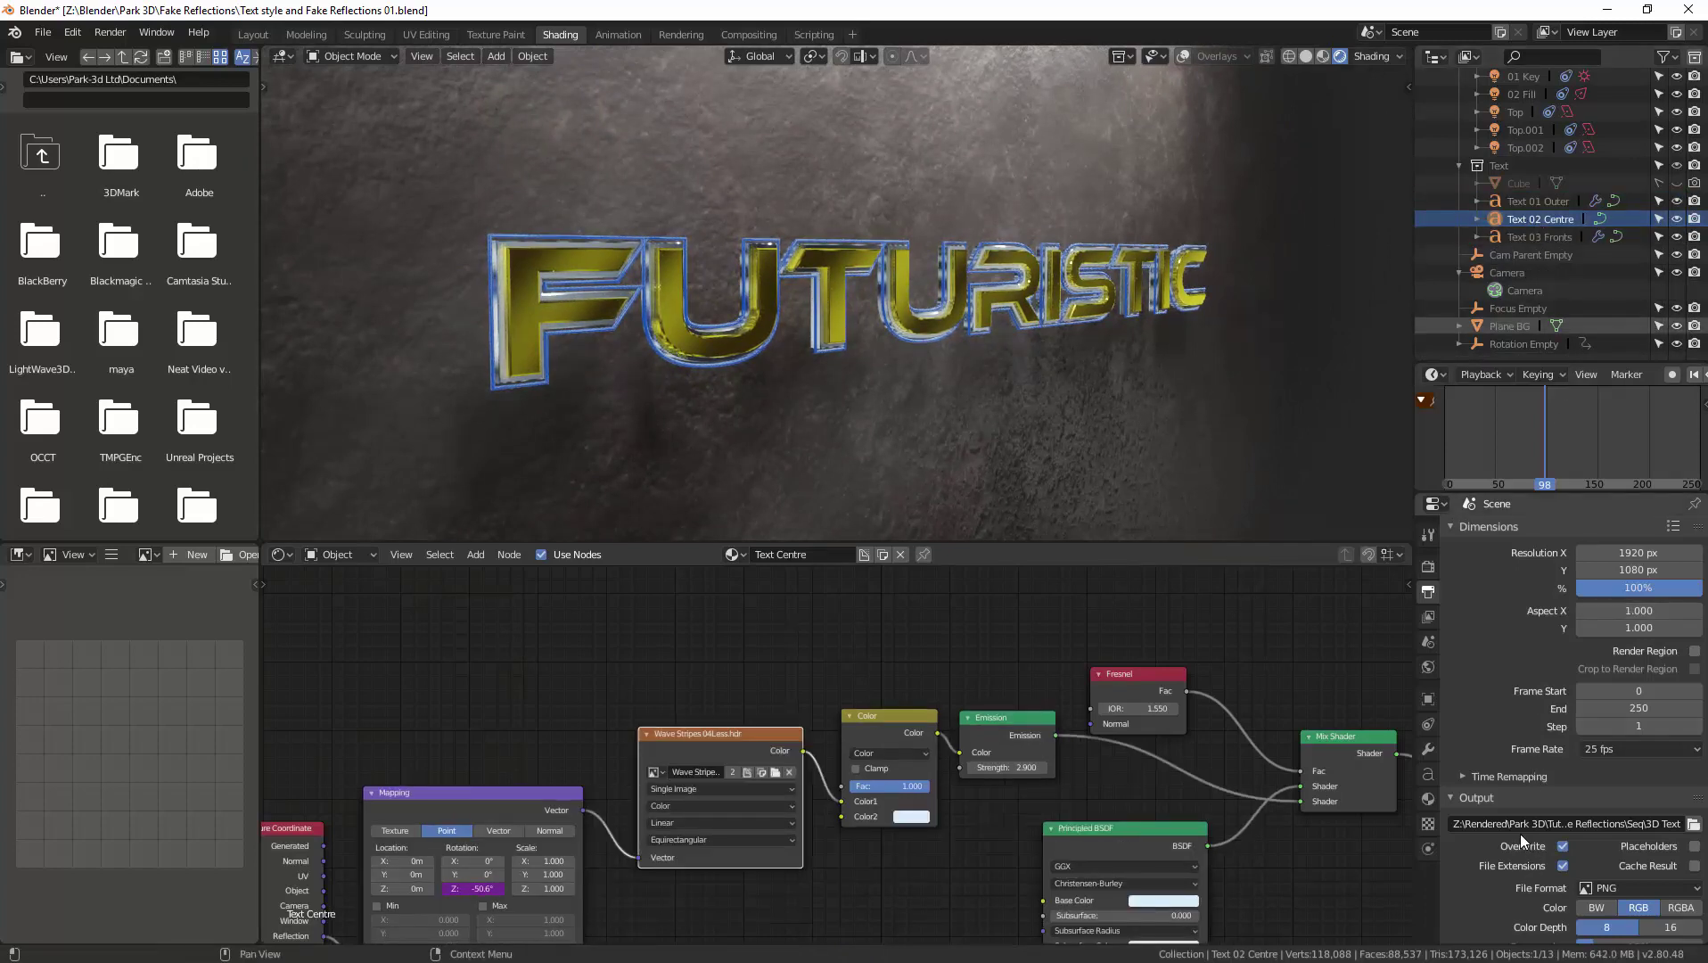
pyautogui.click(1428, 773)
pyautogui.scroll(-5, 1518, 702)
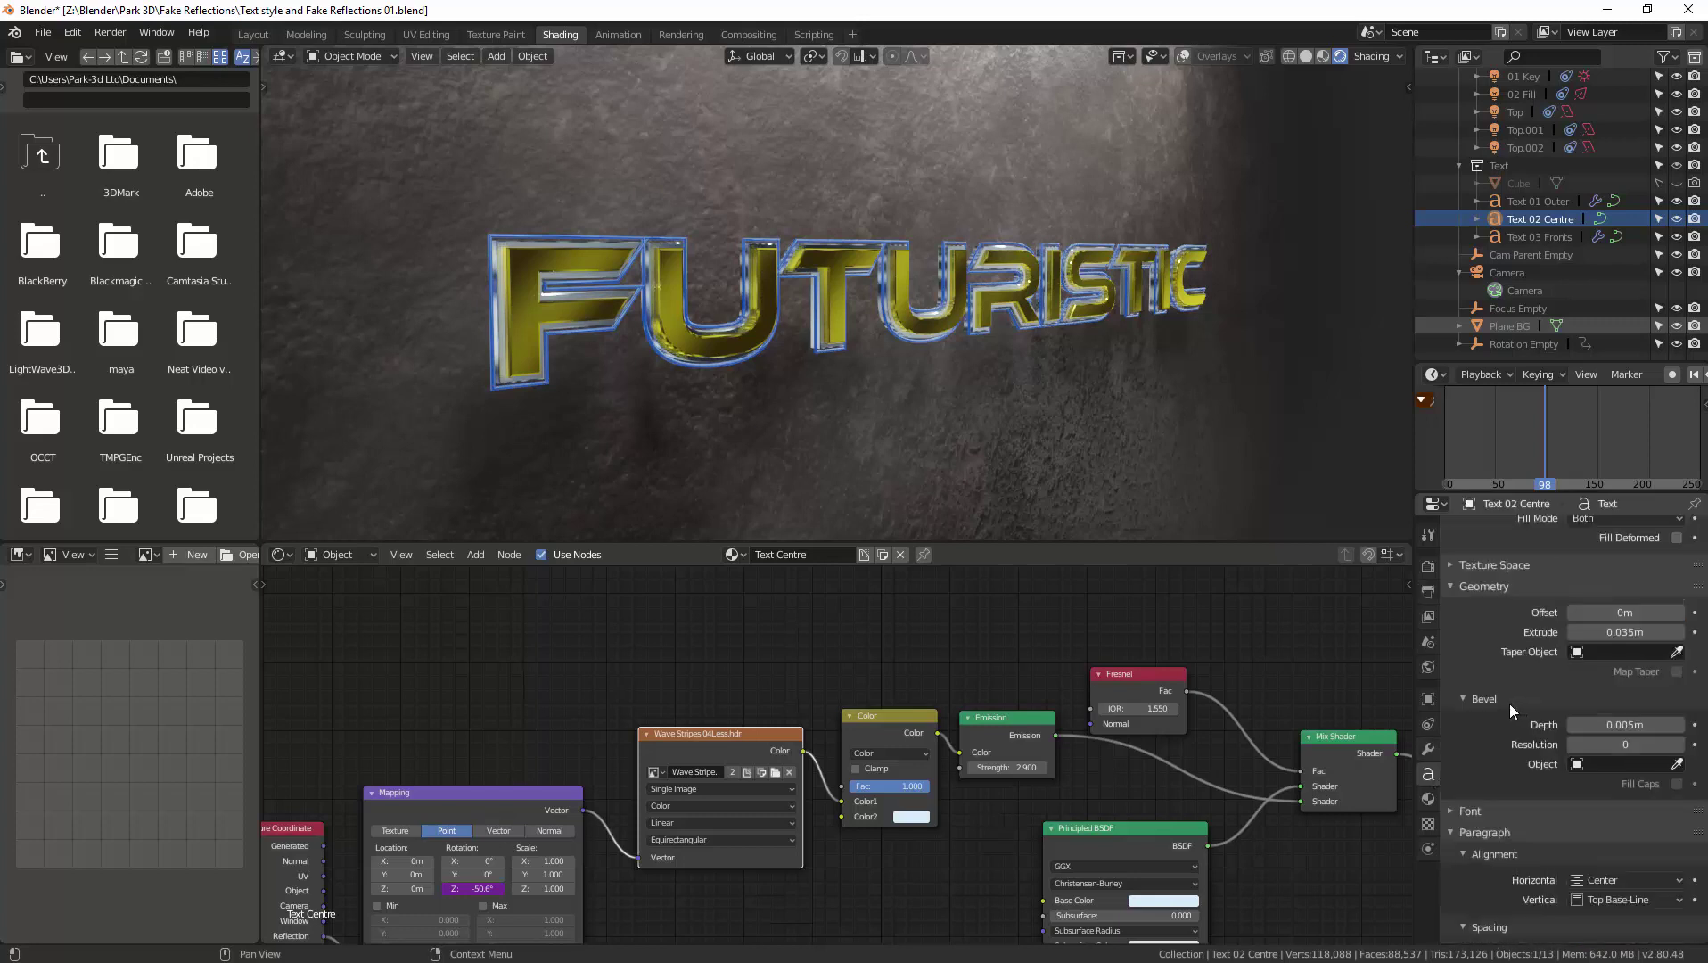
pyautogui.click(1452, 741)
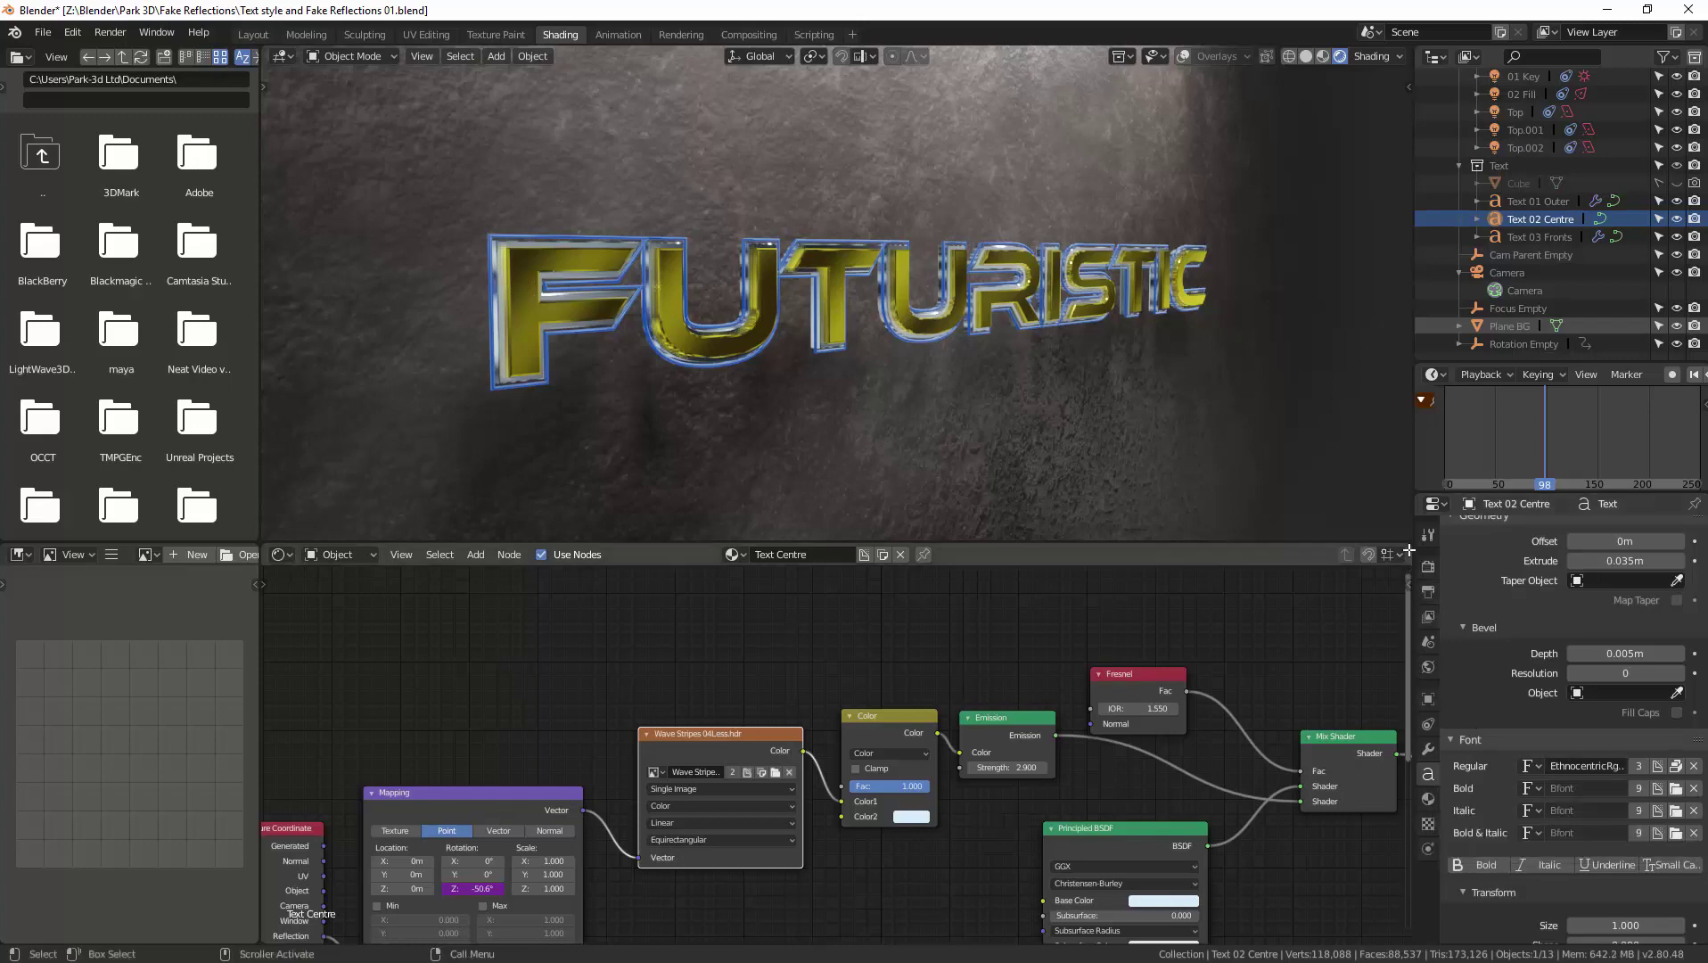
pyautogui.moveTo(1004, 372)
pyautogui.mouseDown(button='middle')
pyautogui.moveTo(953, 373)
pyautogui.moveTo(989, 373)
pyautogui.mouseUp(button='middle')
pyautogui.scroll(-1, 745, 628)
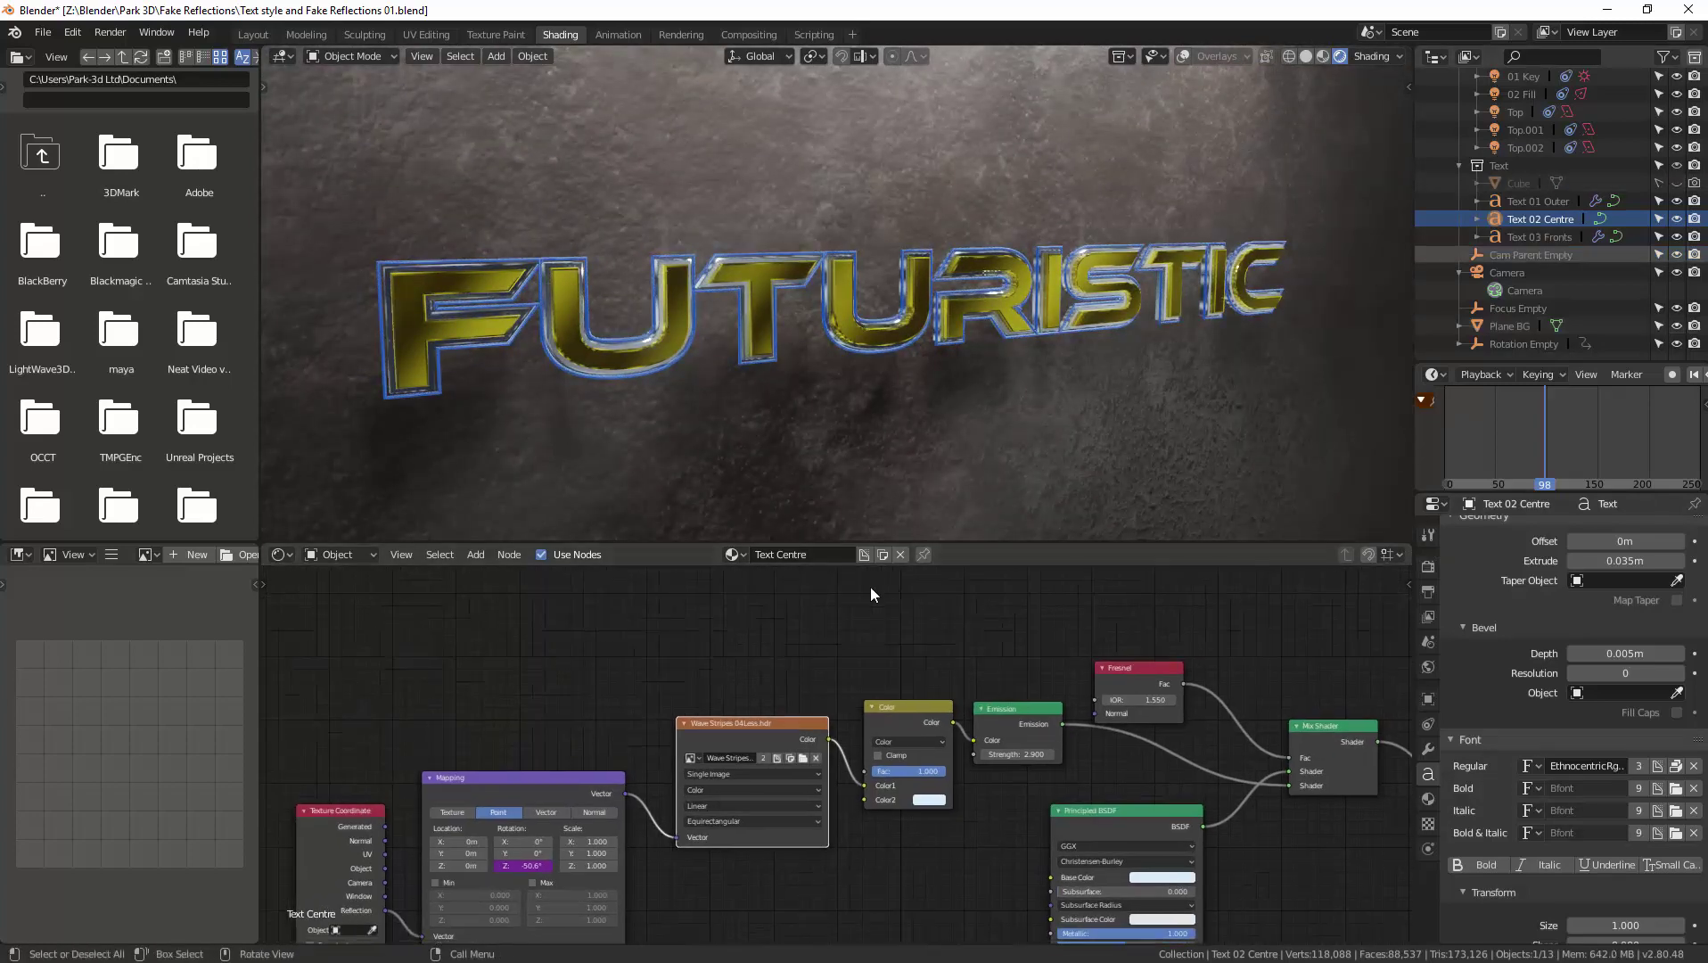
# Select Text 03 Fronts and zoom in close around the middle letters
pyautogui.moveTo(477, 811); pyautogui.dragTo(529, 724, button='middle')
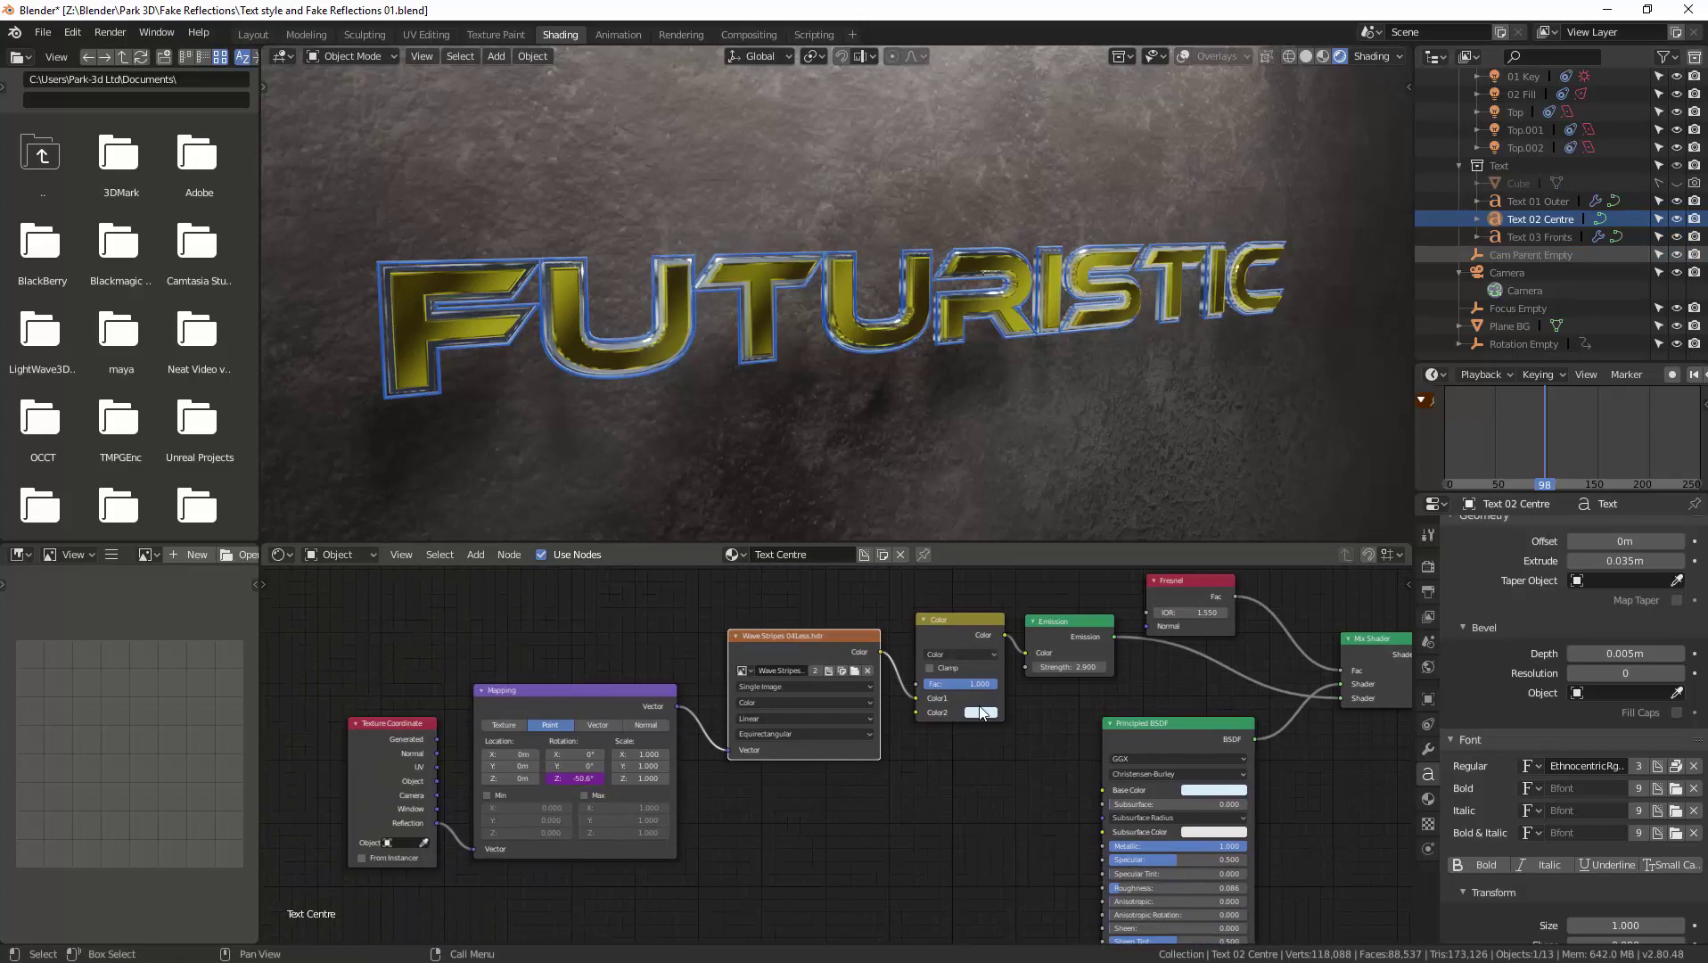
pyautogui.click(1554, 238)
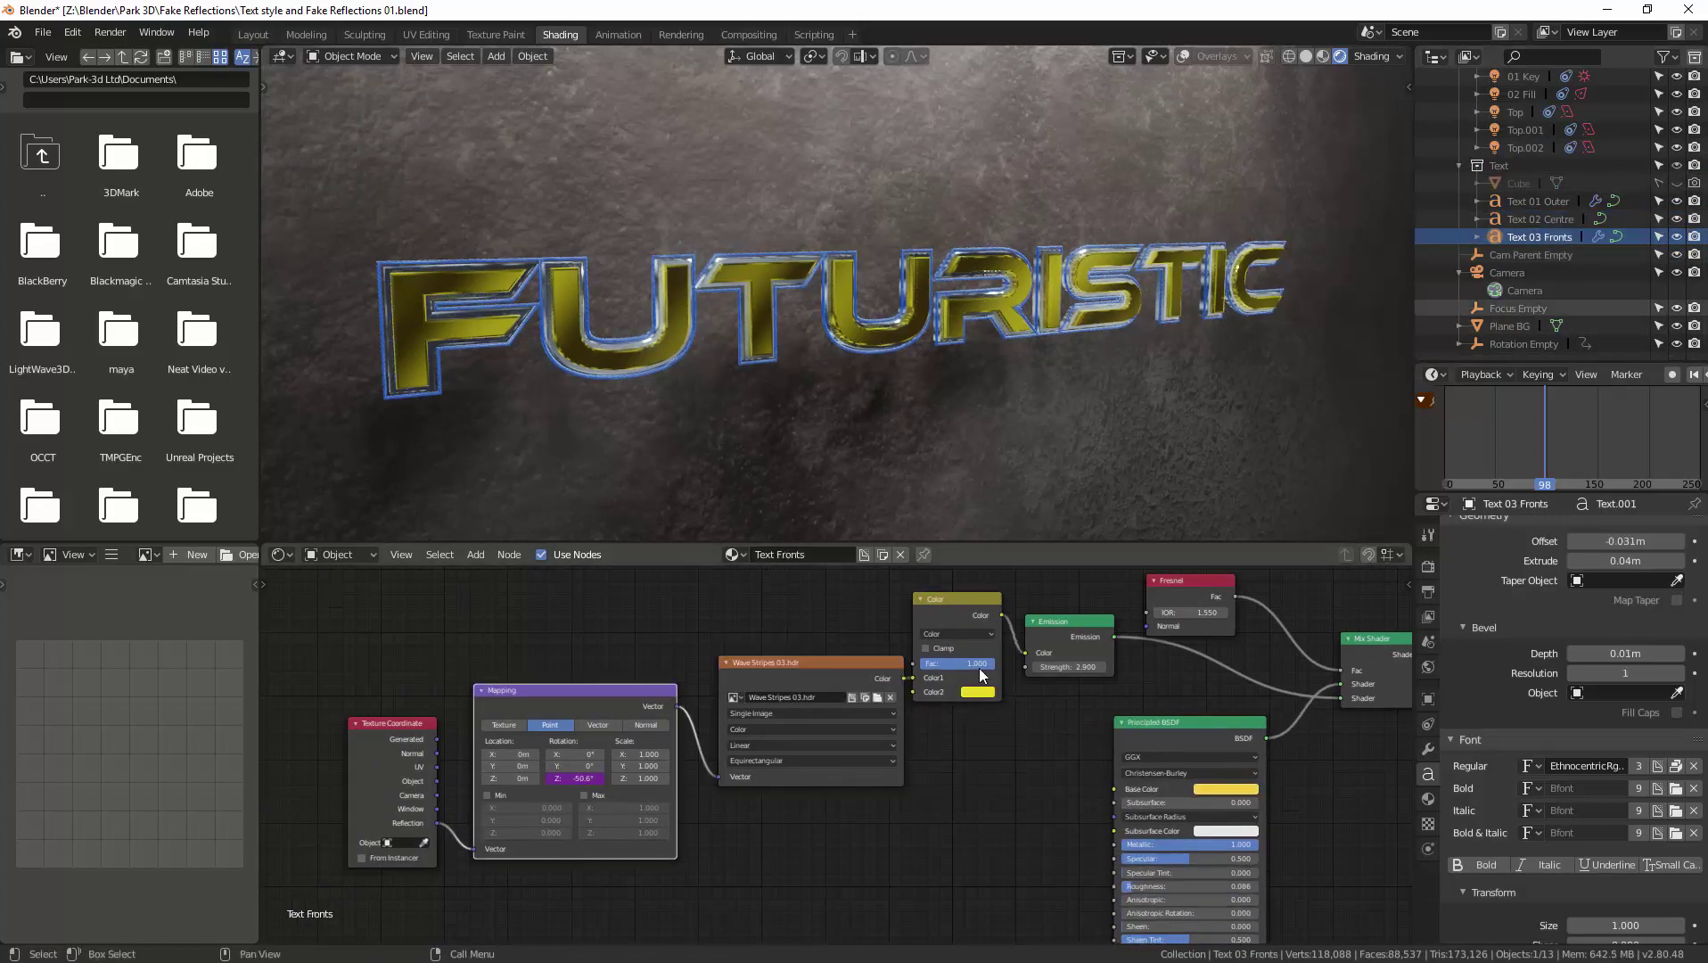
pyautogui.moveTo(752, 354); pyautogui.dragTo(704, 378, button='middle')
pyautogui.scroll(5, 534, 338)
pyautogui.moveTo(542, 335); pyautogui.dragTo(640, 319, button='middle')
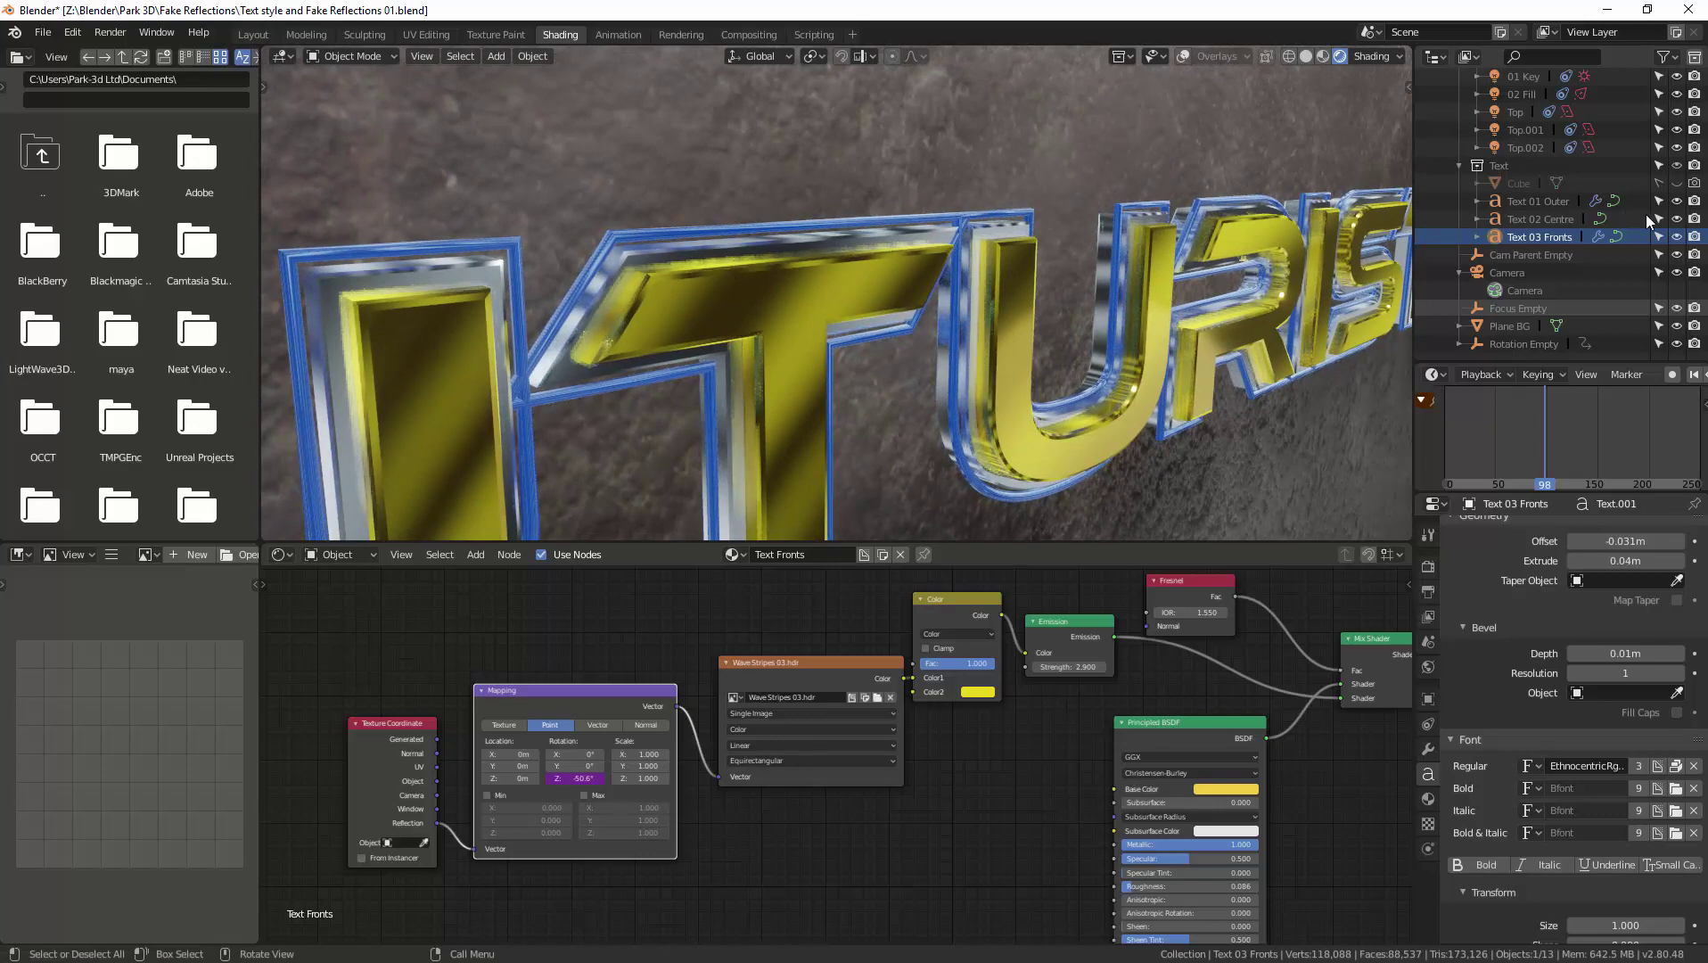
# Hide Text 03 Fronts and Text 02 Centre to compare layers, then show them again
pyautogui.click(1677, 237)
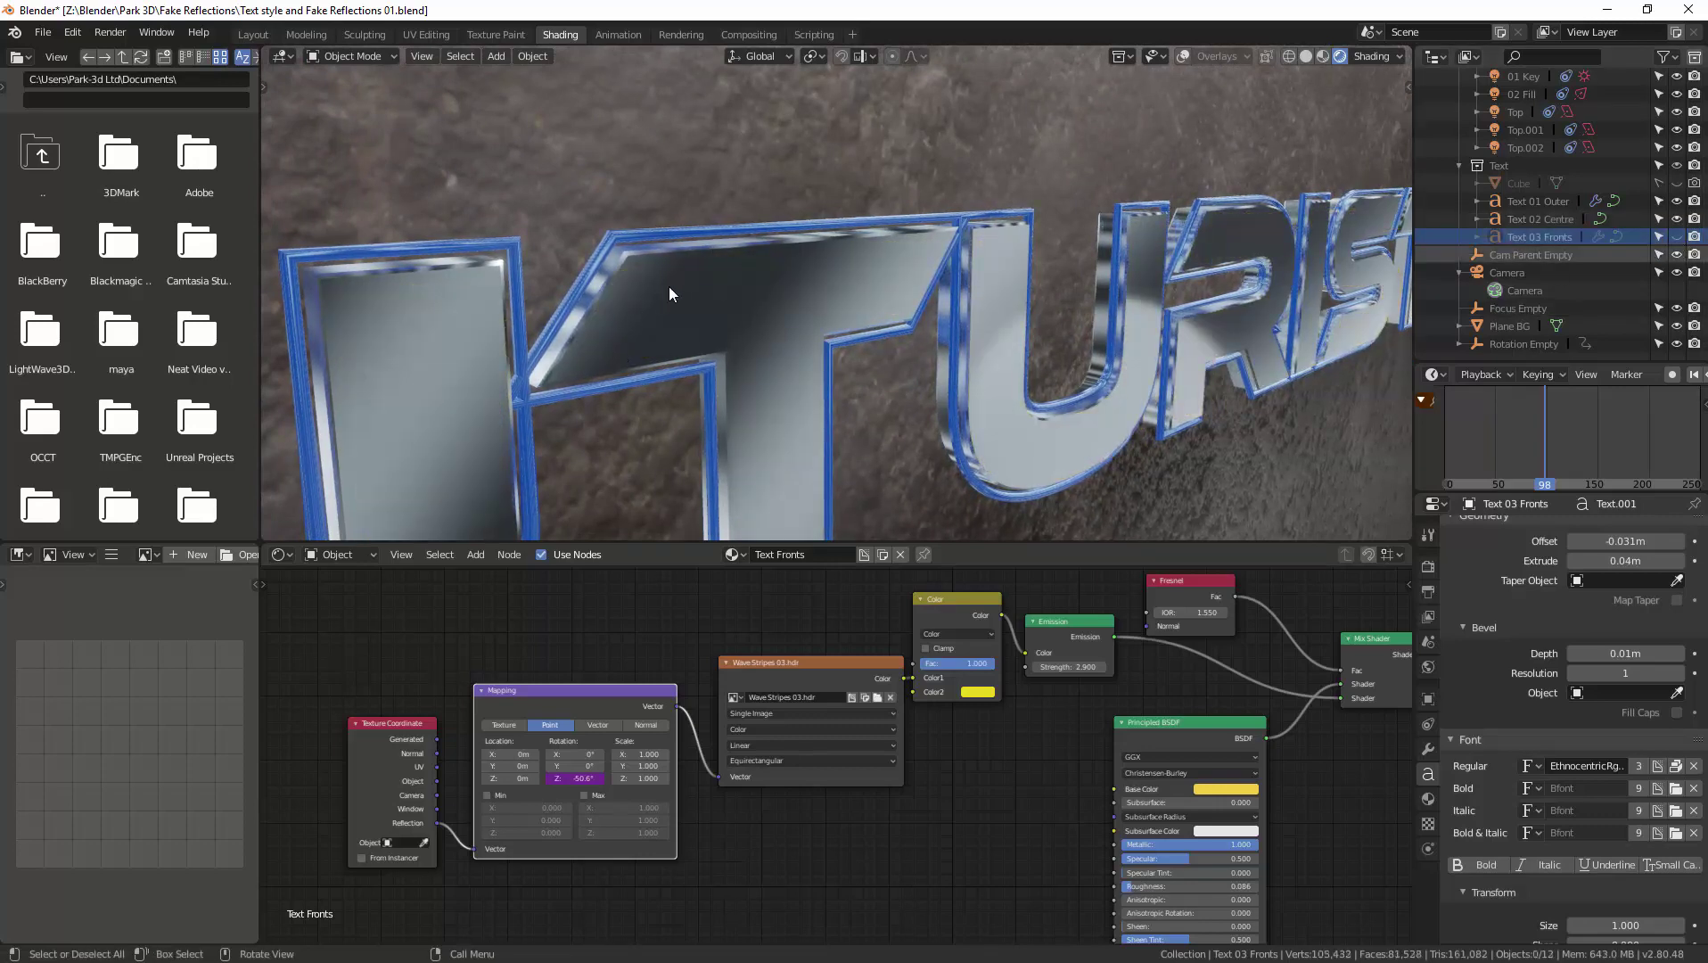
pyautogui.click(1676, 219)
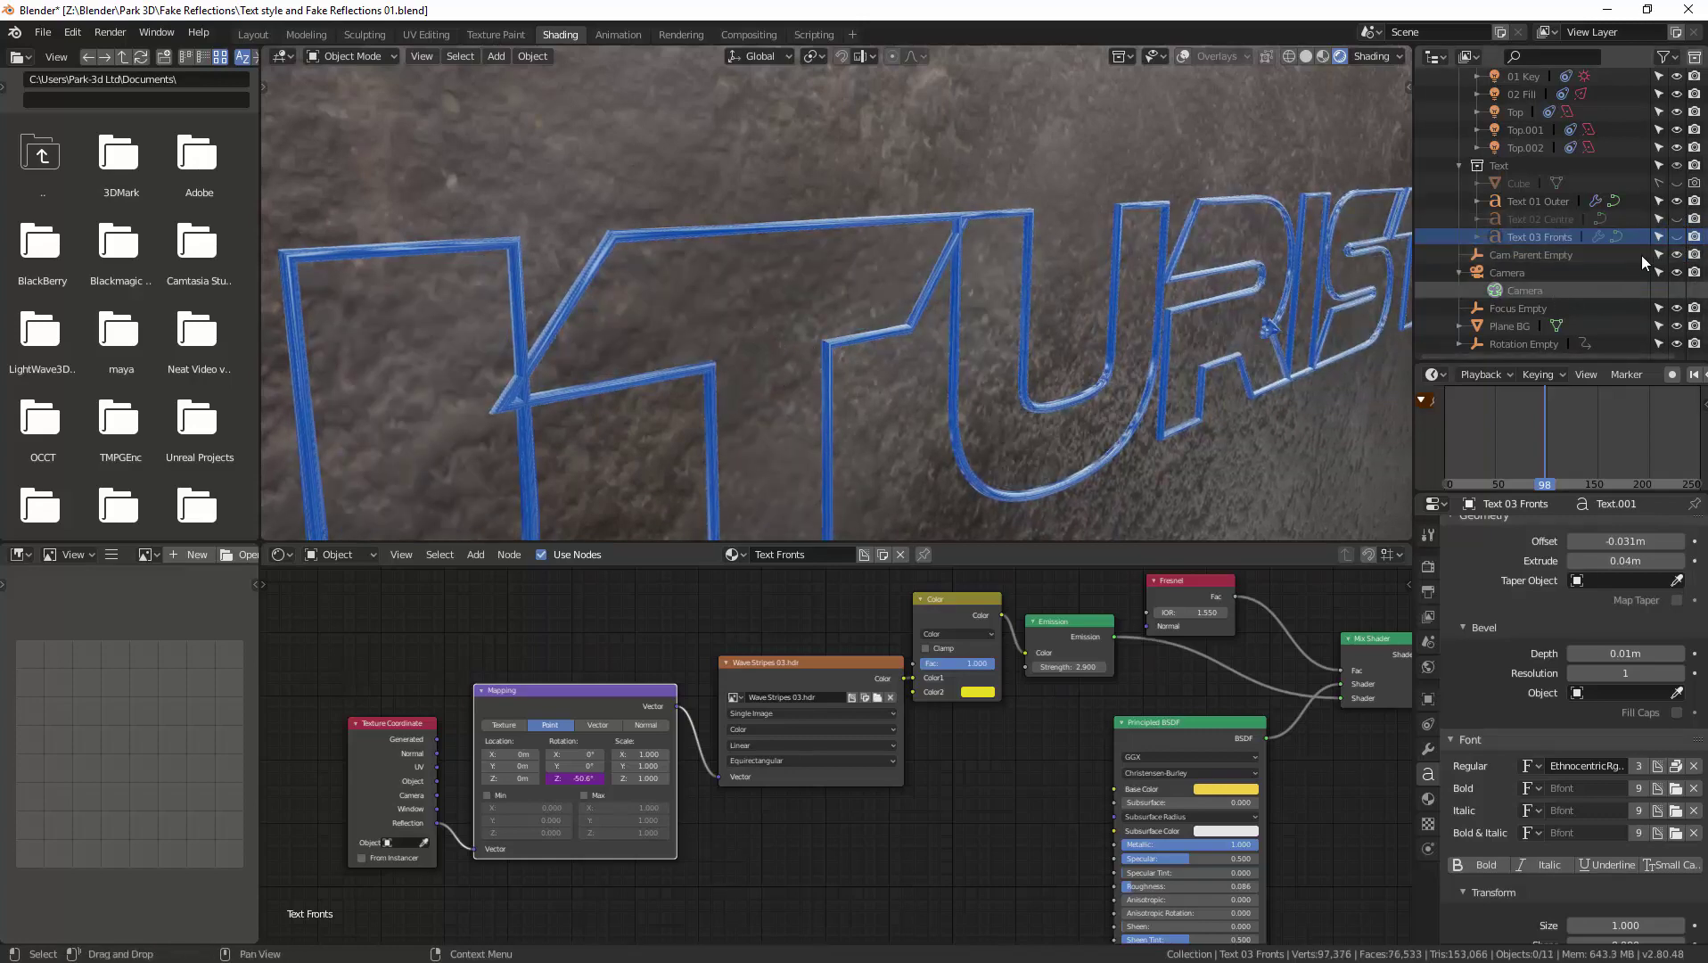
pyautogui.click(1677, 219)
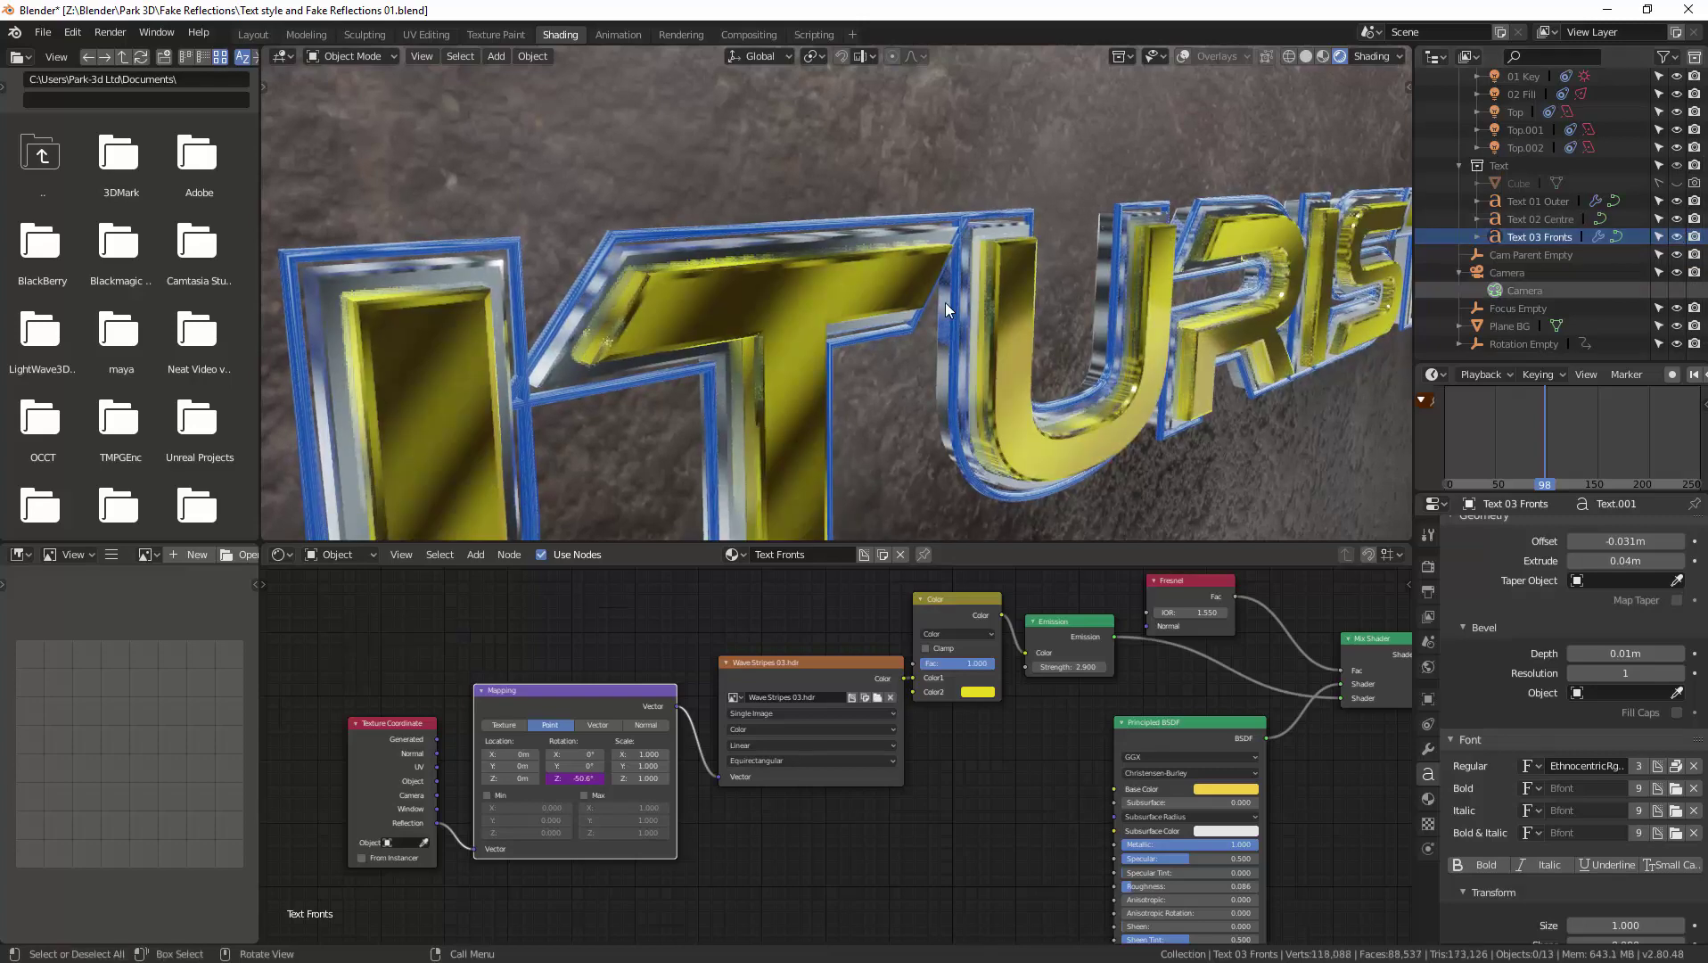
pyautogui.moveTo(936, 301); pyautogui.dragTo(876, 304, button='middle')
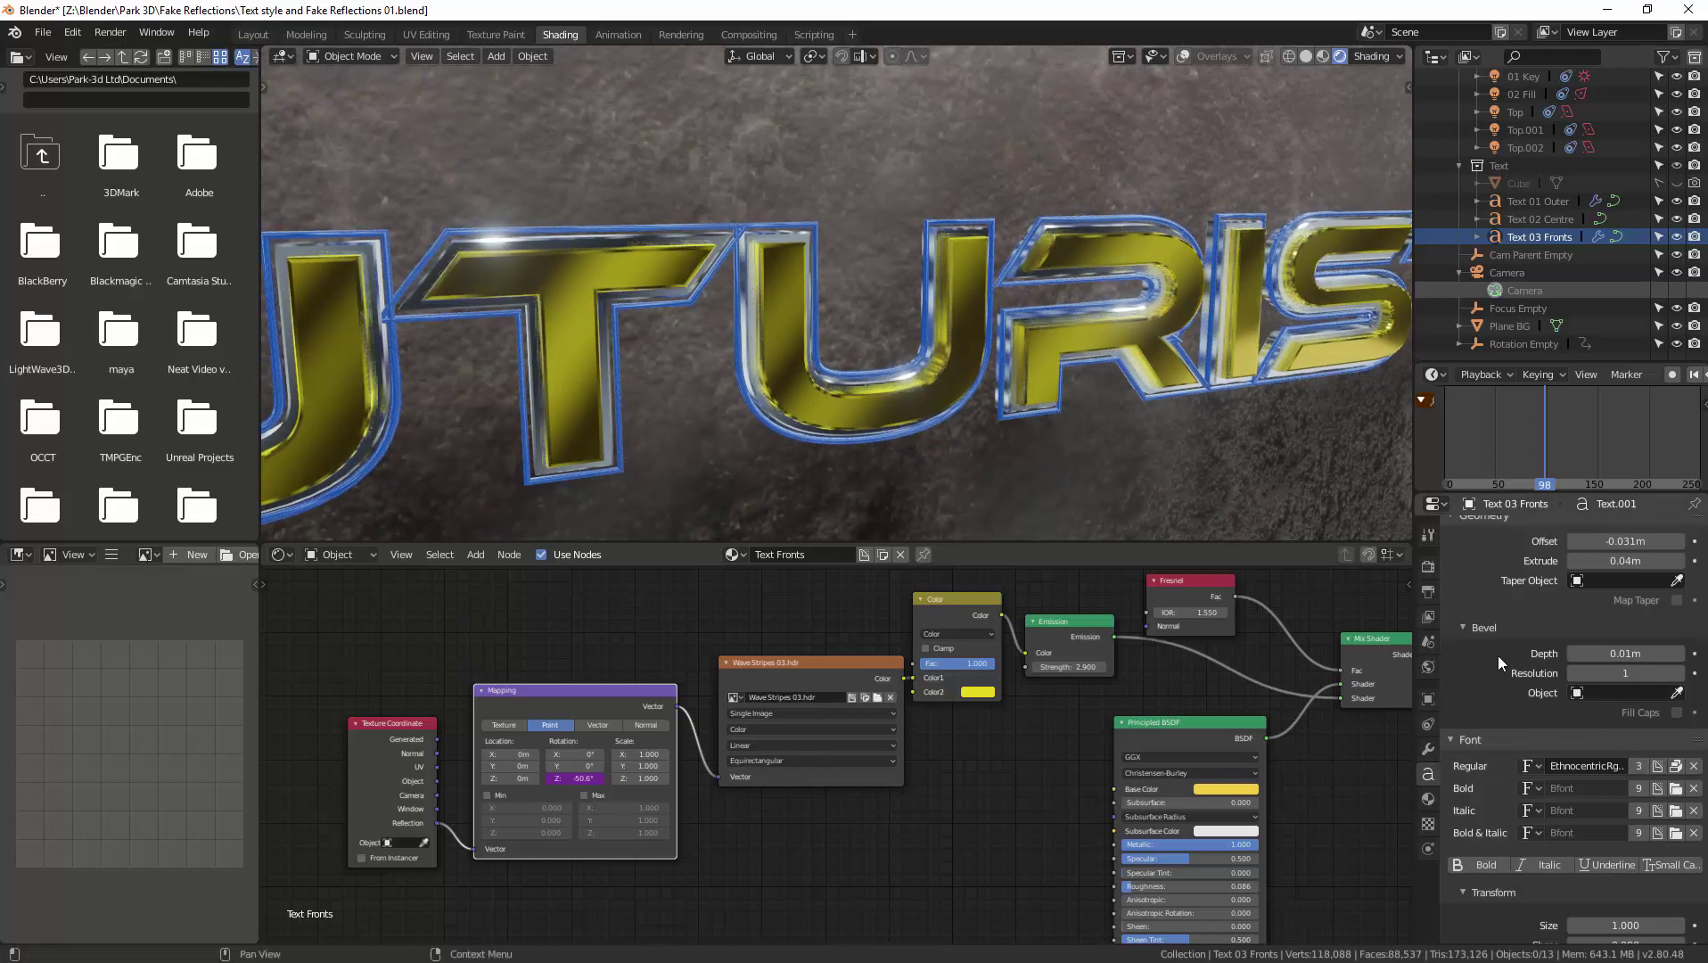
pyautogui.scroll(3, 1497, 645)
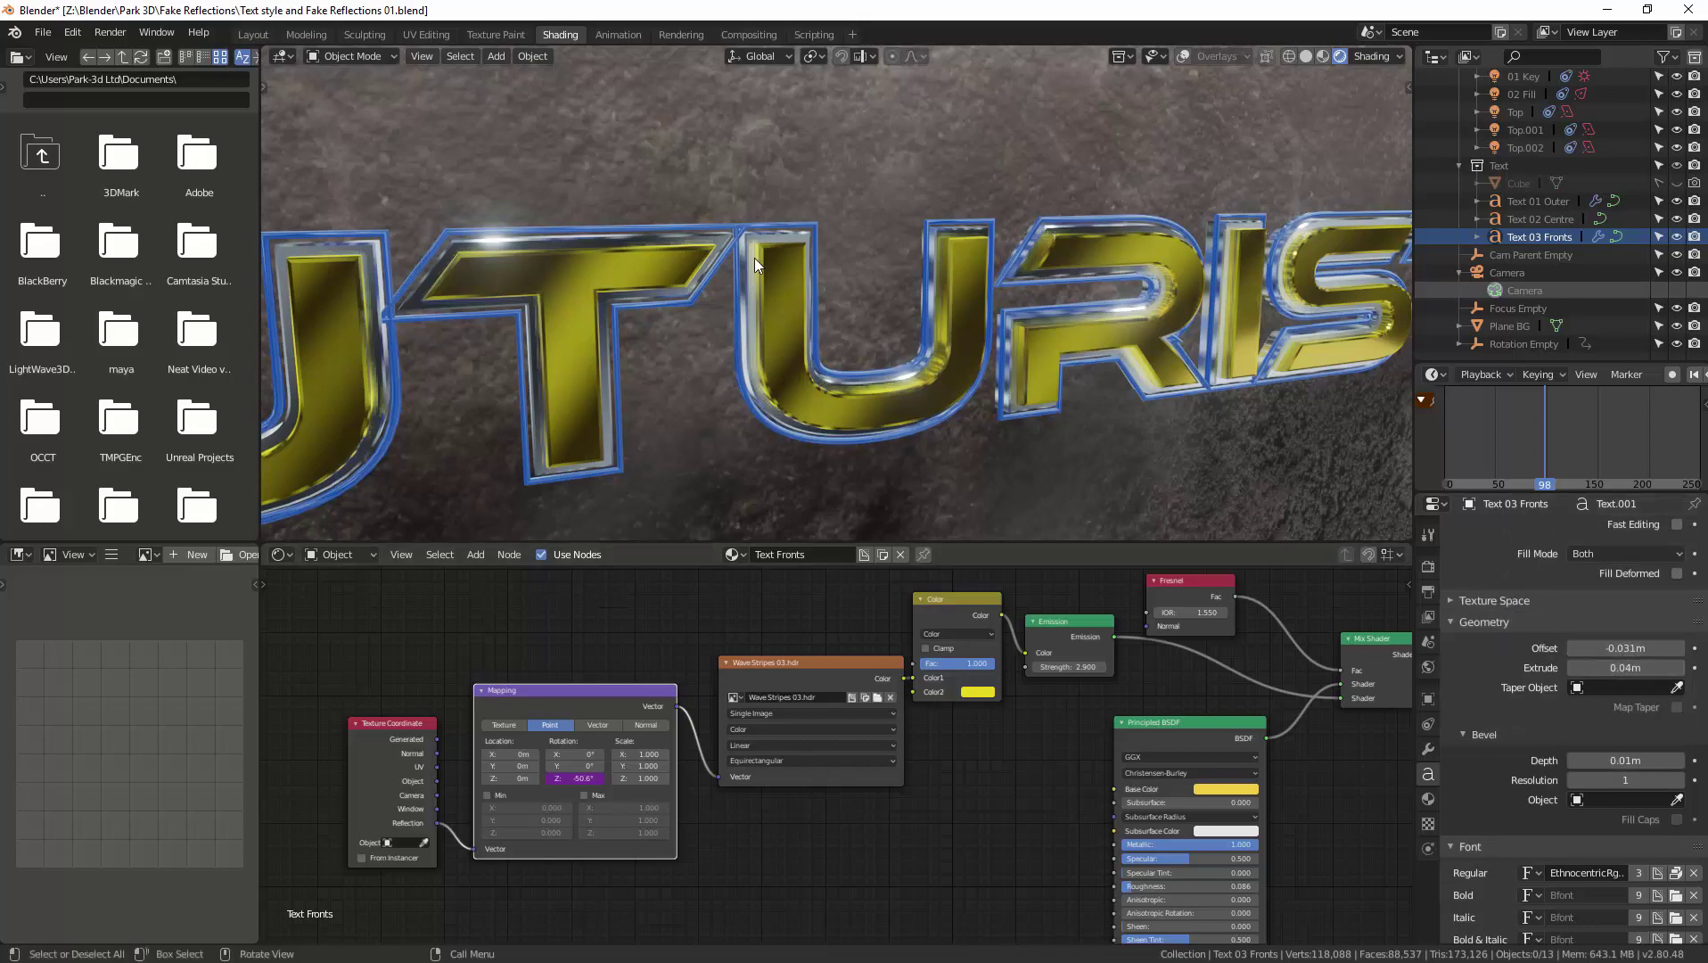
# Pan across and zoom out until the full FUTURISTIC lettering fits the viewport
pyautogui.moveTo(753, 258); pyautogui.dragTo(811, 308, button='middle')
pyautogui.scroll(-3, 805, 307)
pyautogui.scroll(-1, 802, 309)
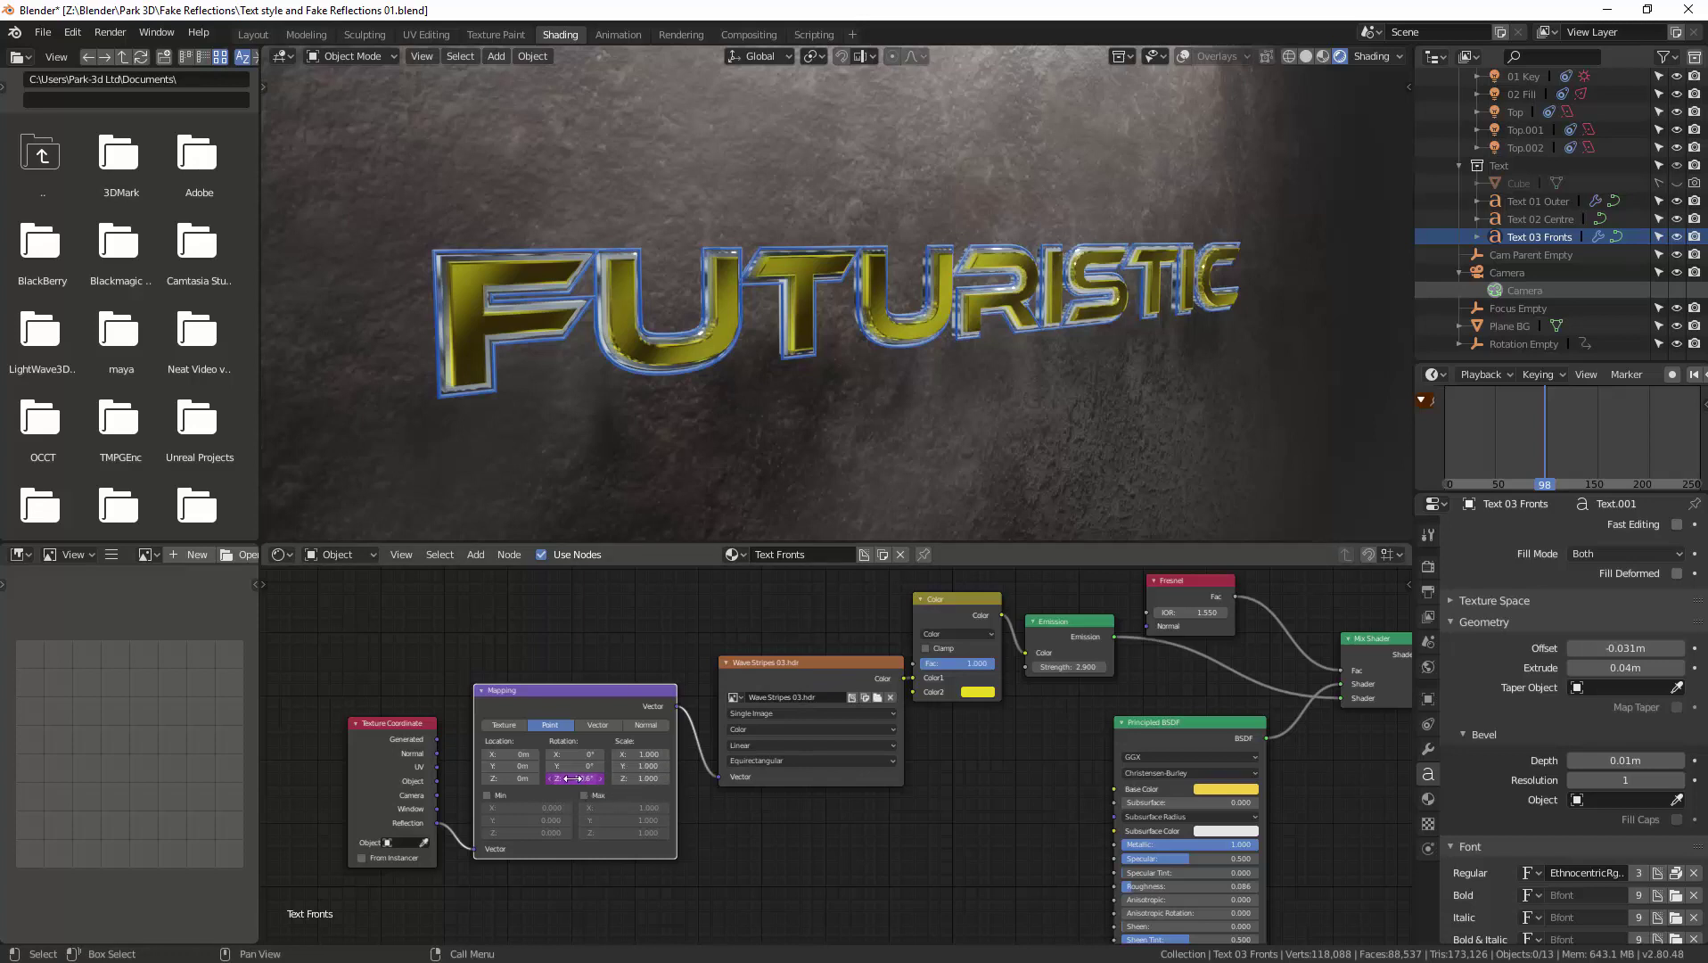
# Select Text 02 Centre, Text 01 Outer and Rotation Empty, then scrub the rotation to frame 153
pyautogui.click(1545, 220)
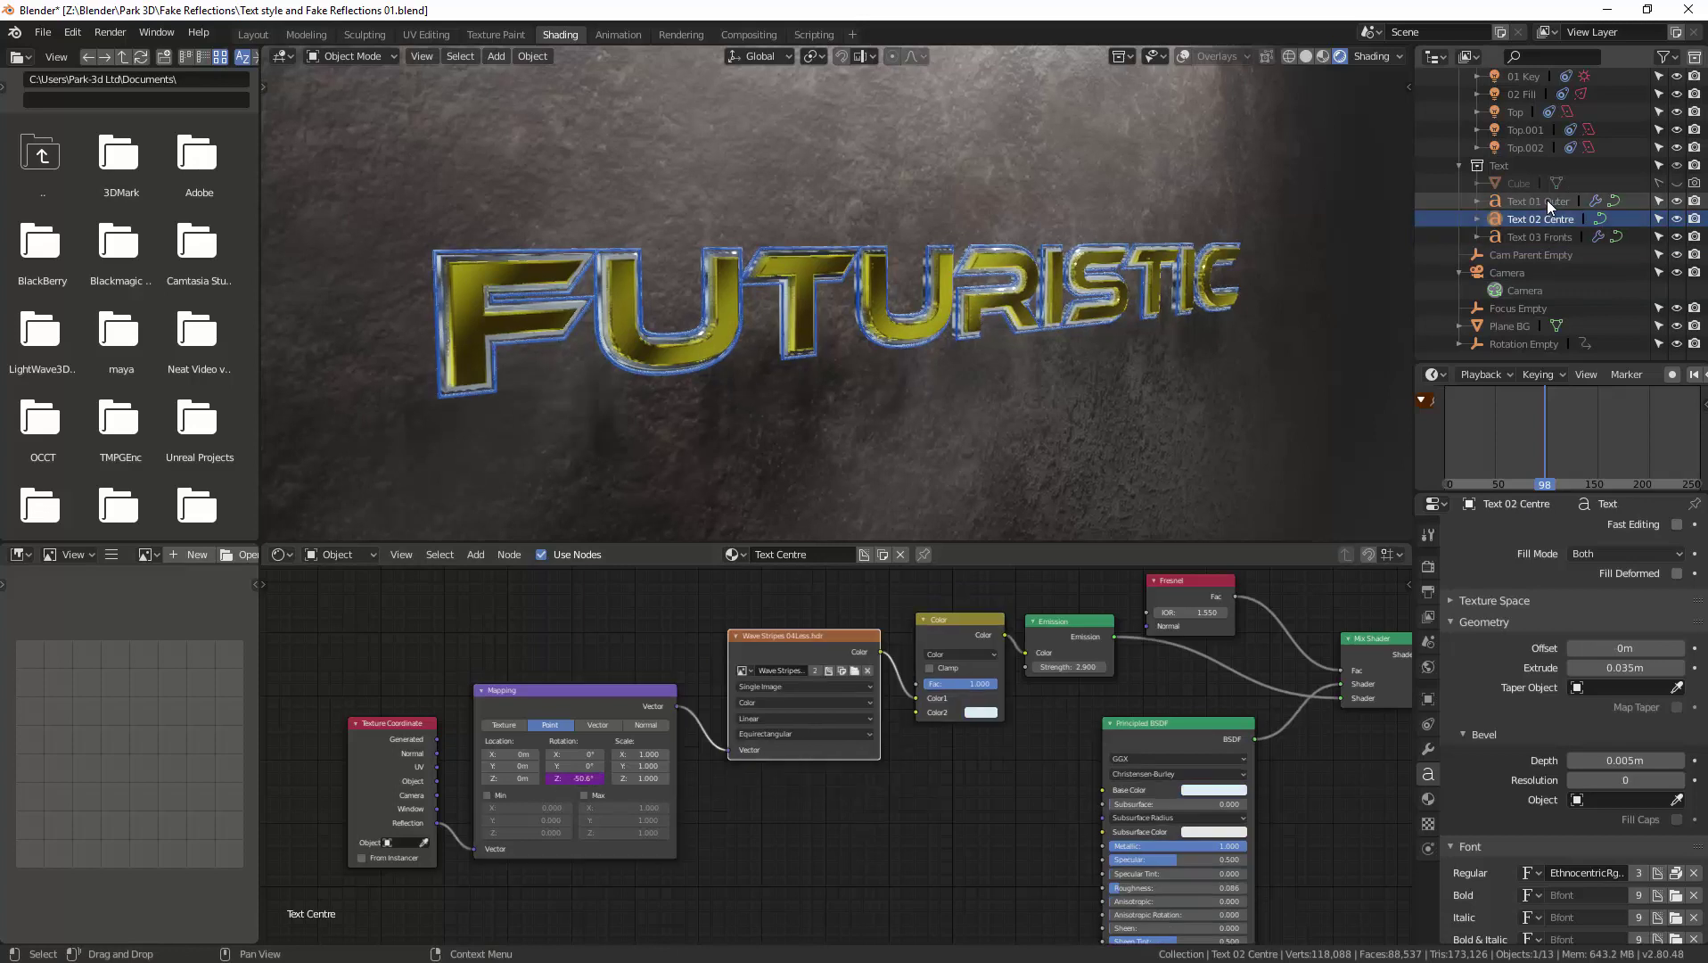
pyautogui.click(1546, 199)
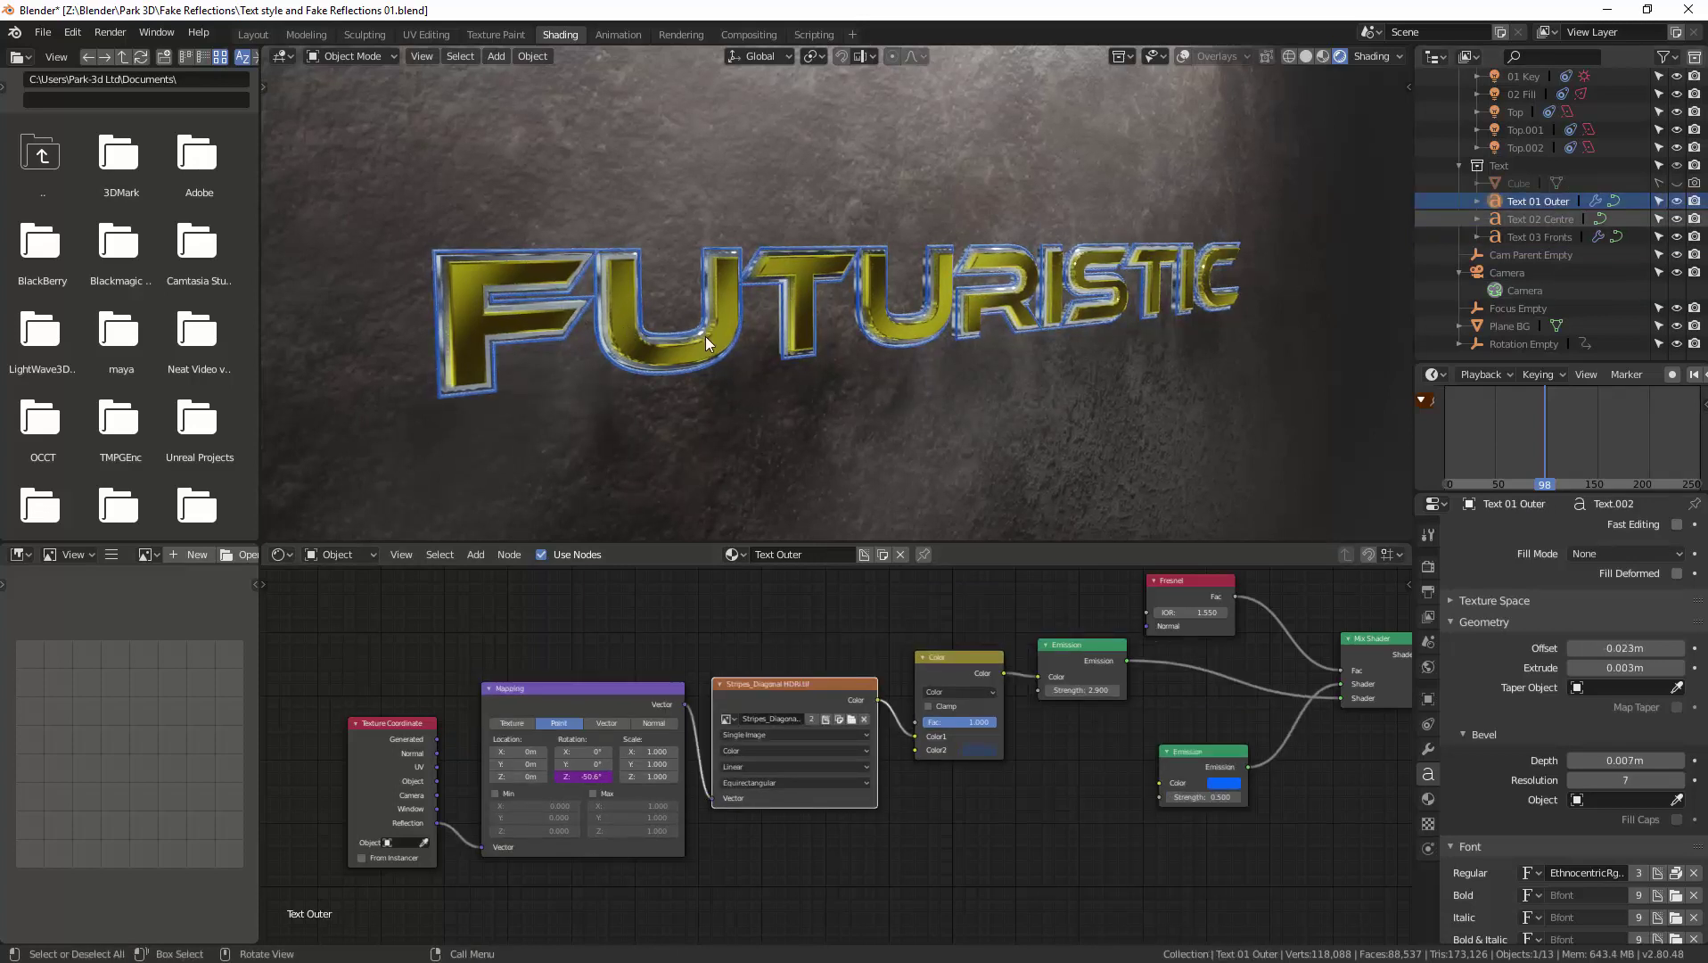
pyautogui.click(1514, 343)
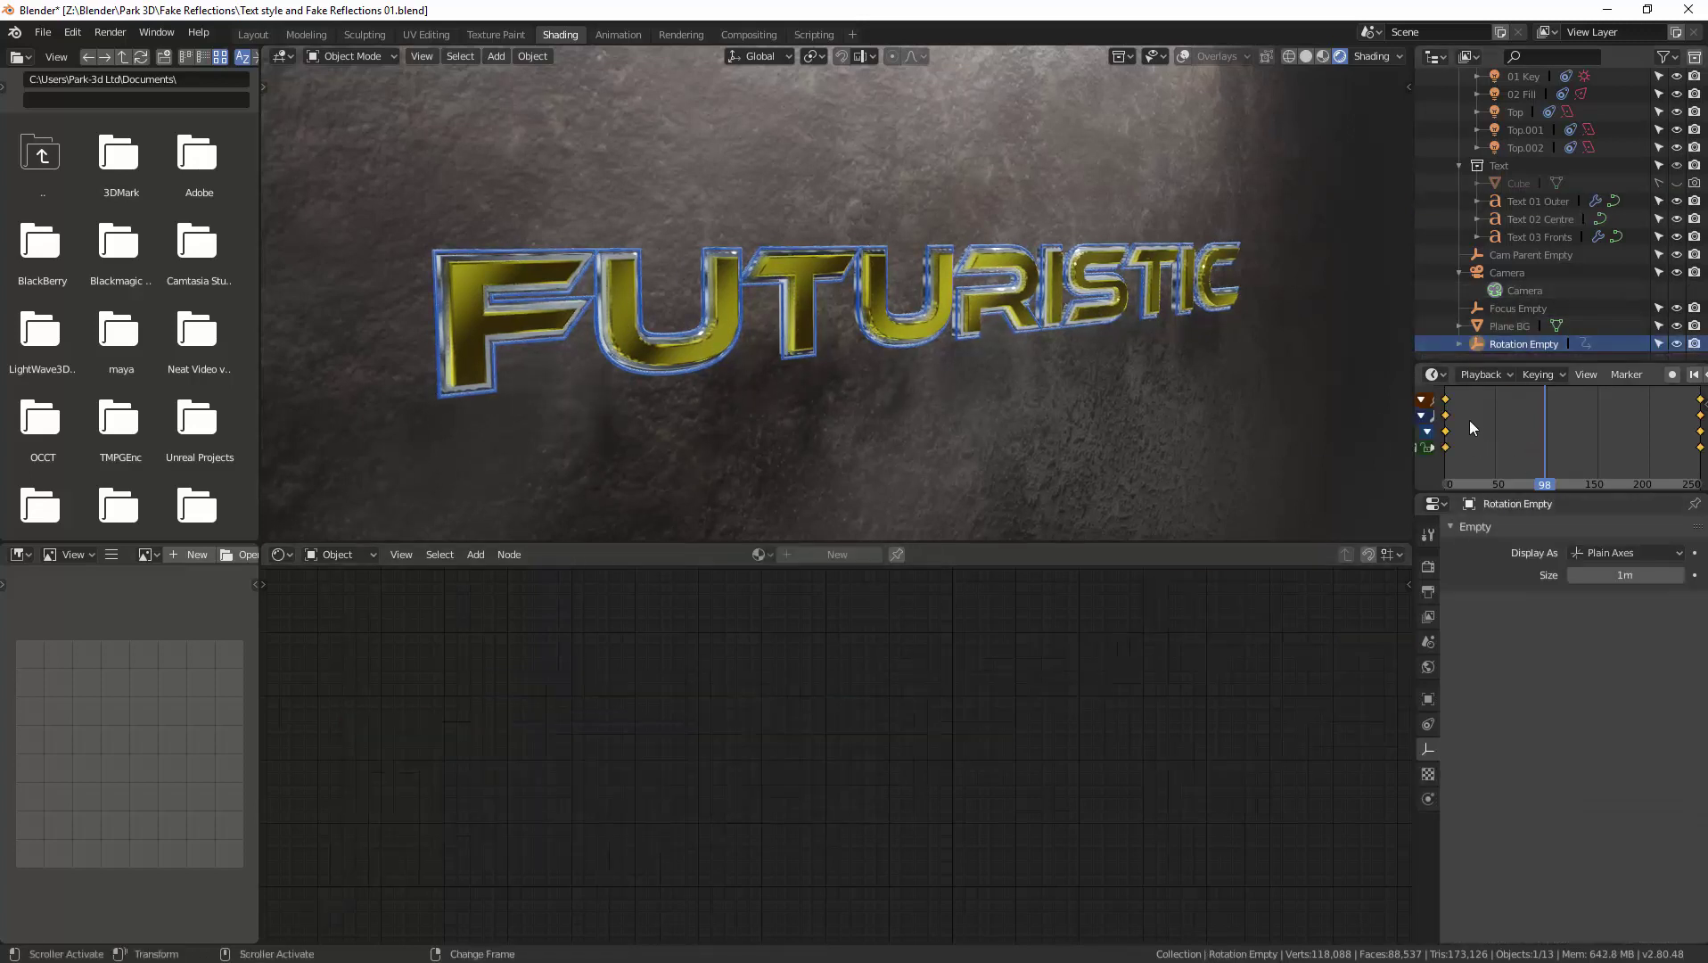
pyautogui.moveTo(1522, 456); pyautogui.dragTo(1600, 452)
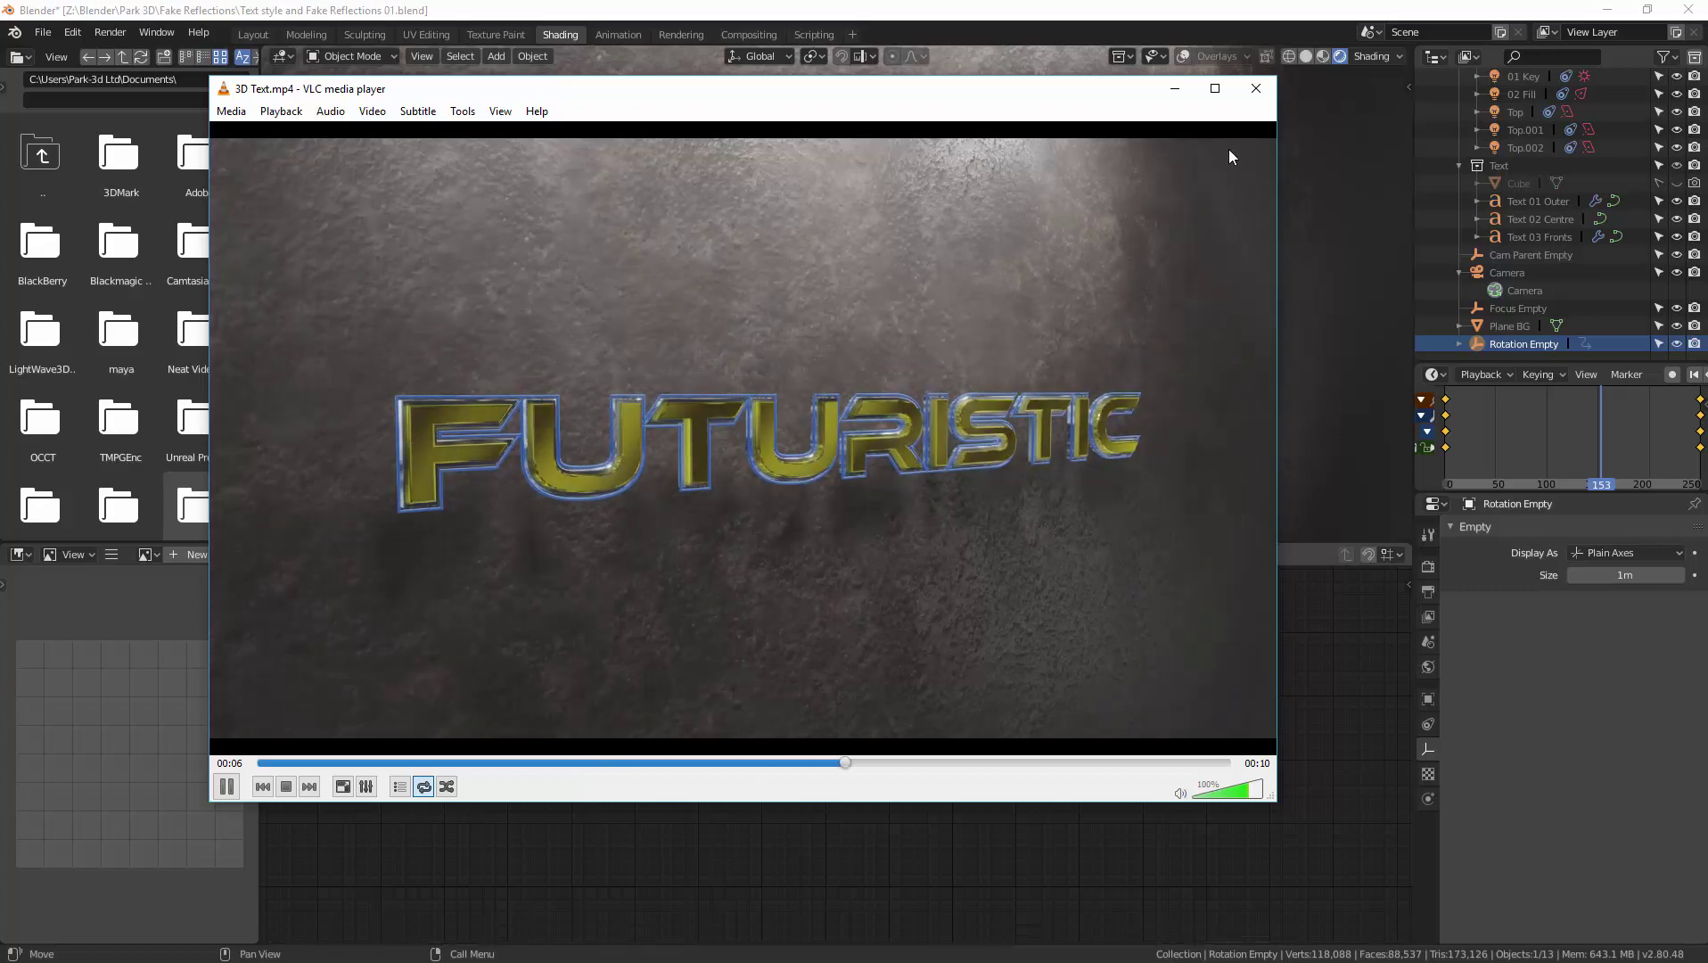
pyautogui.click(1256, 88)
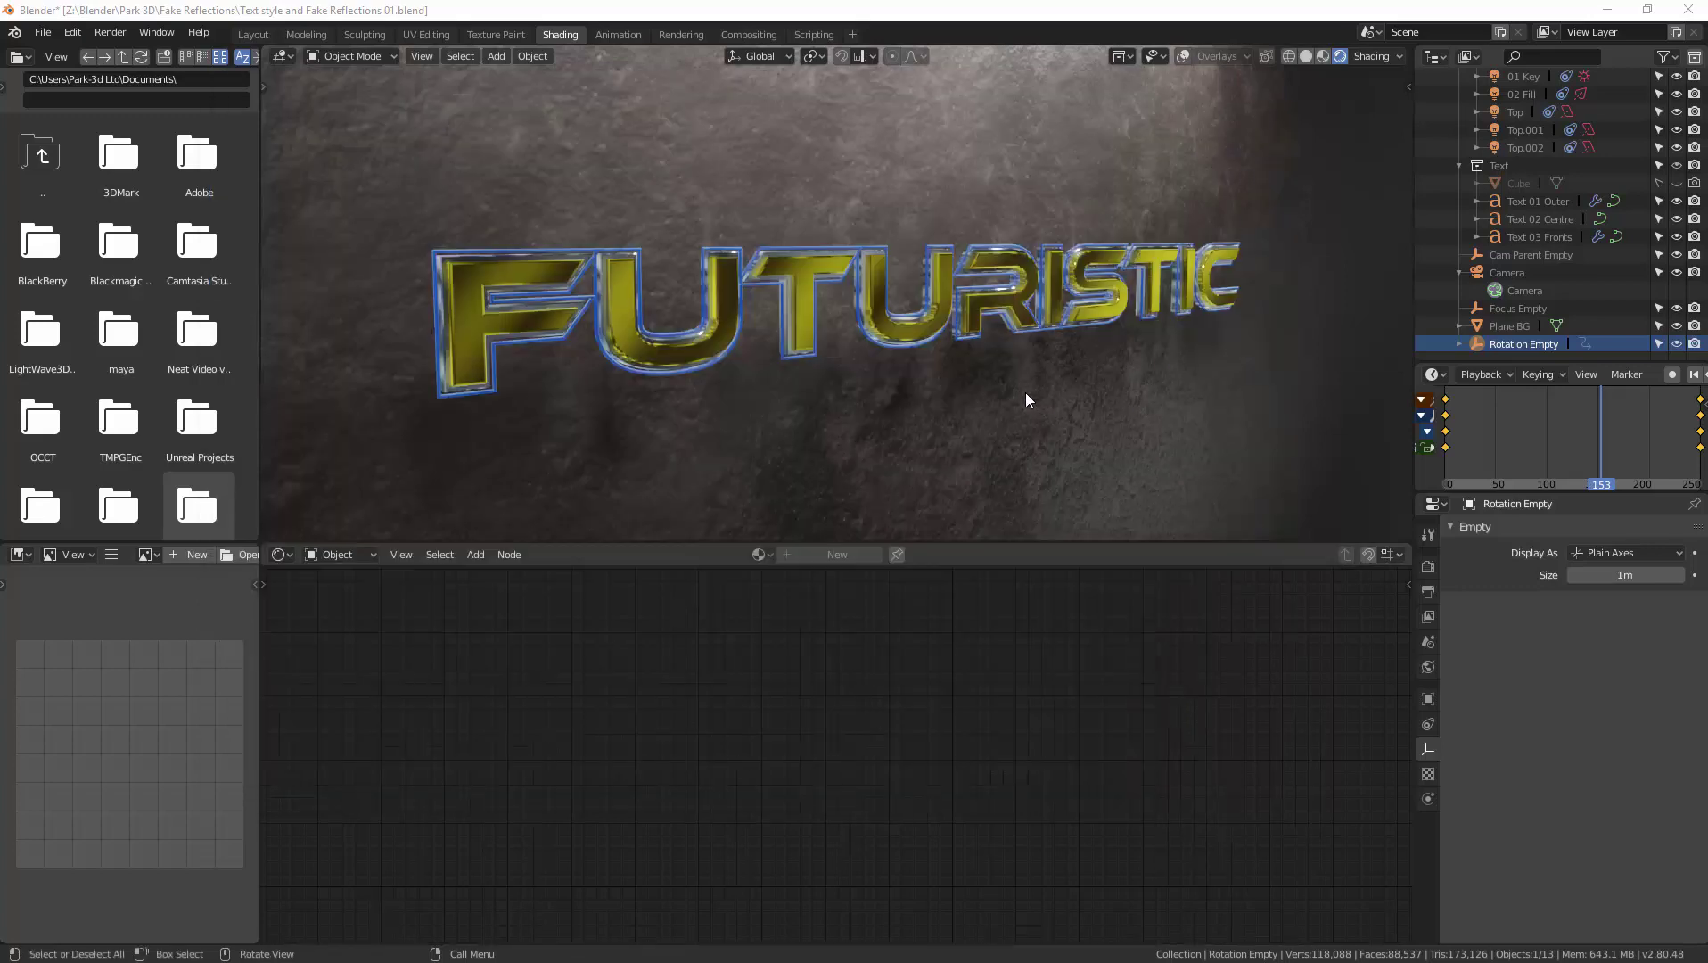
# Orbit the view outward so the FUTURISTIC text appears smaller against the stone wall
pyautogui.moveTo(1025, 392); pyautogui.dragTo(950, 395, button='middle')
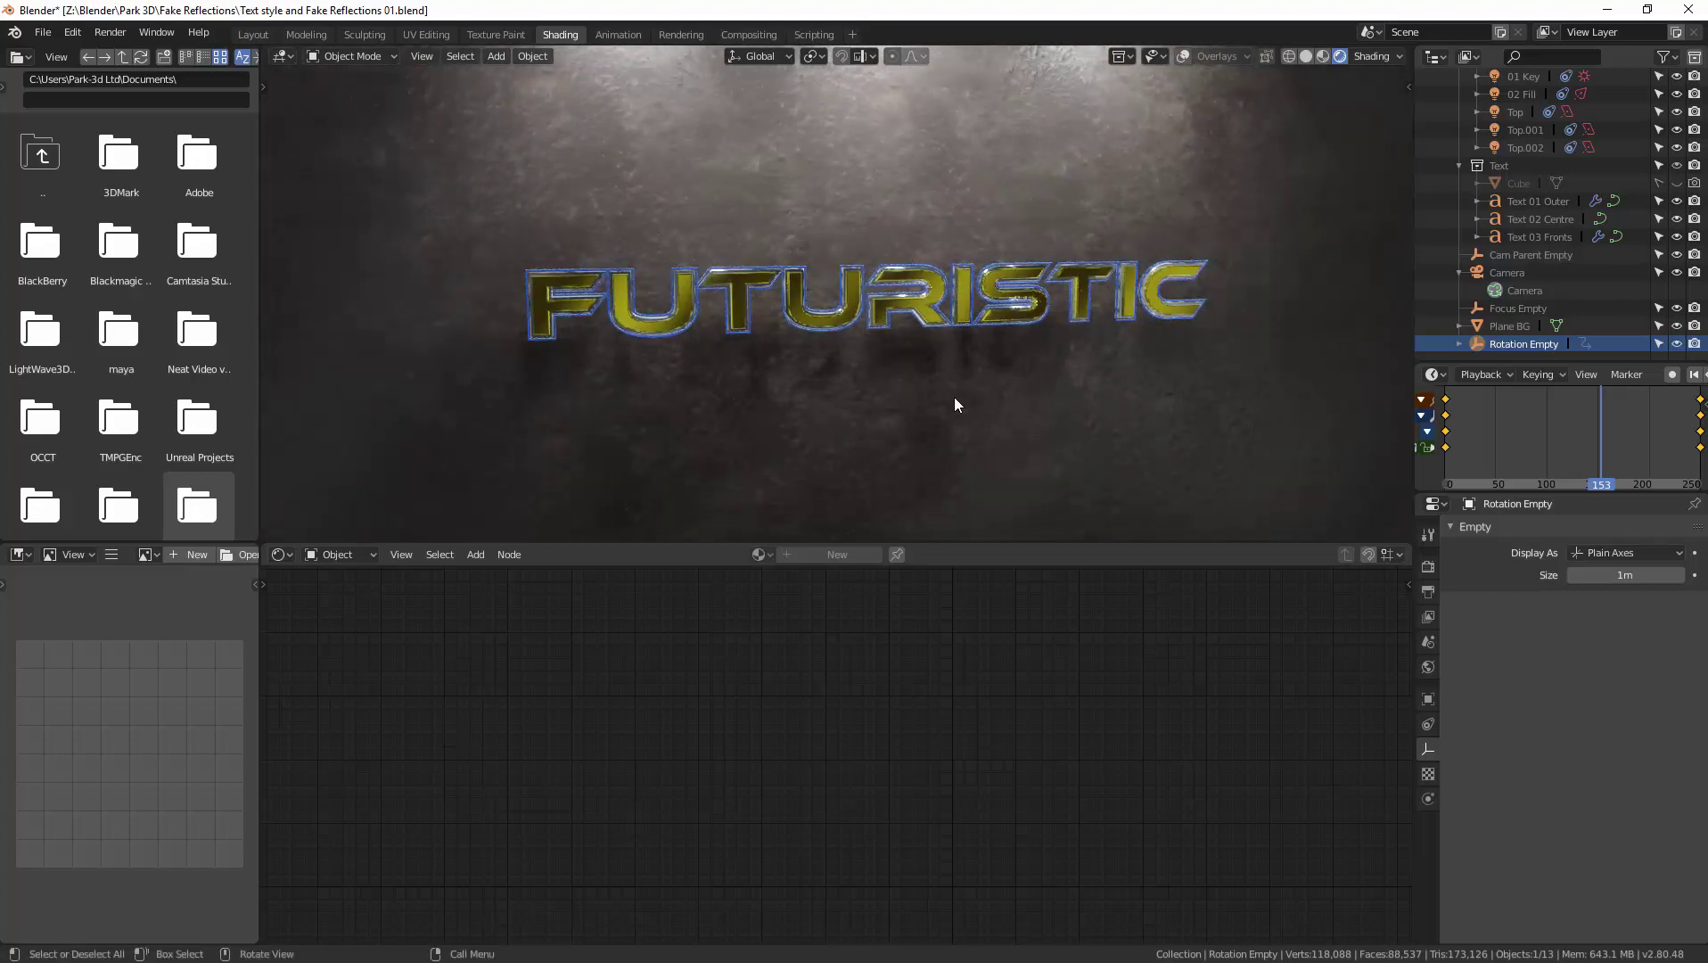